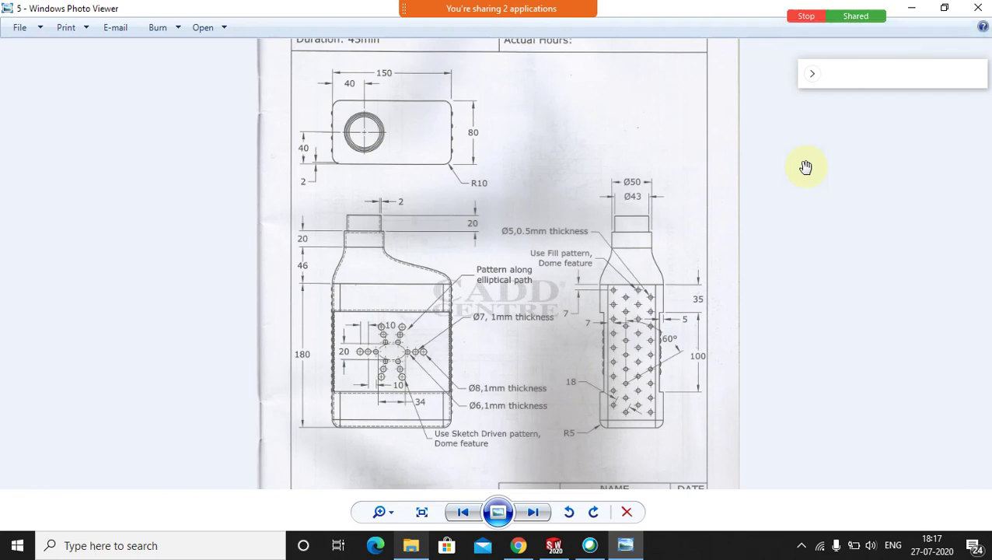
Check the meeting chat for new messages, close it, and move the collapsed video panel away from the drawing
mouse_move(516, 9)
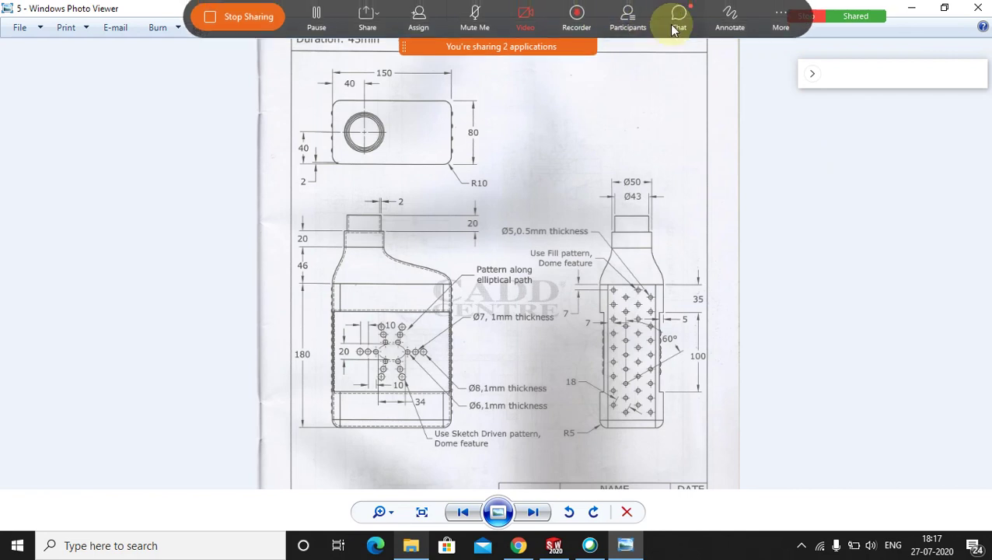
click(675, 25)
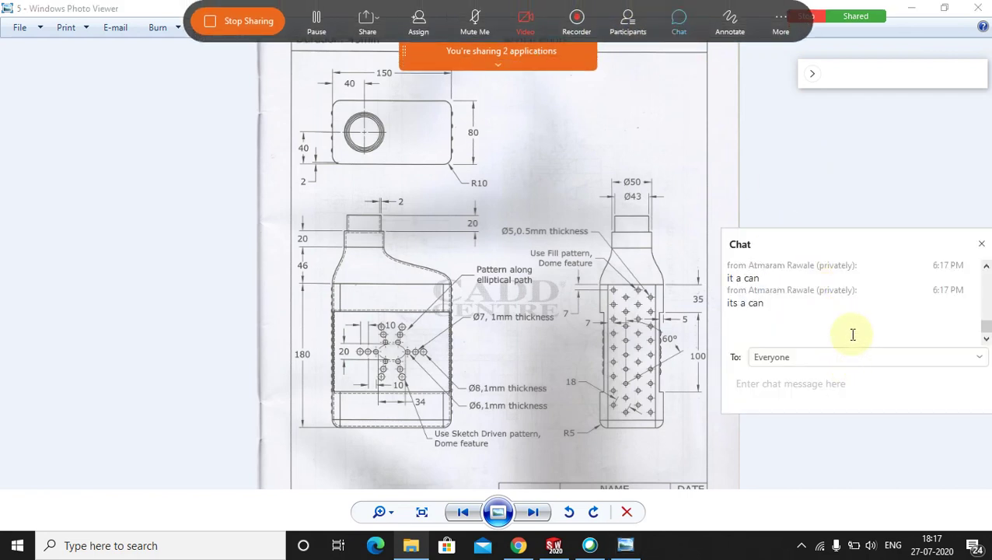
click(982, 243)
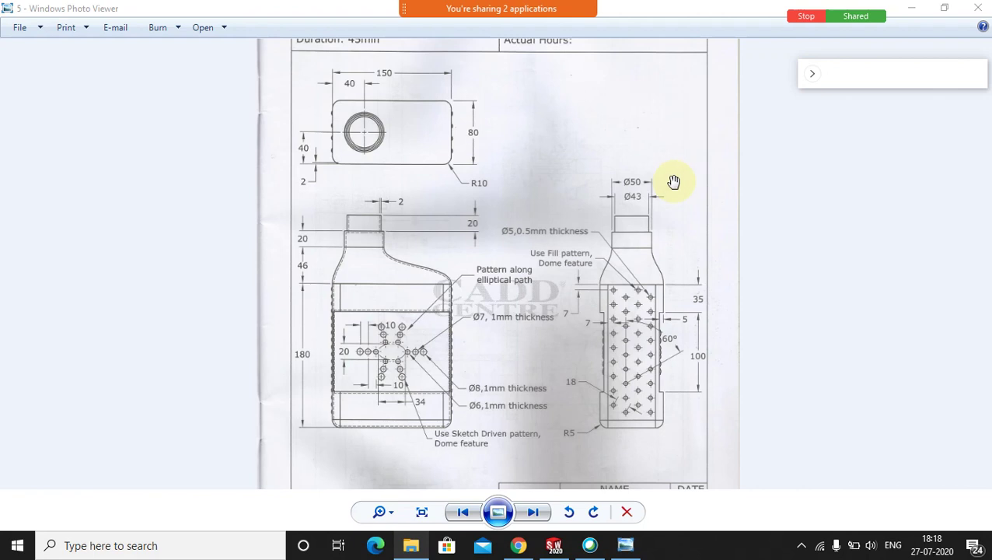
mouse_move(580, 5)
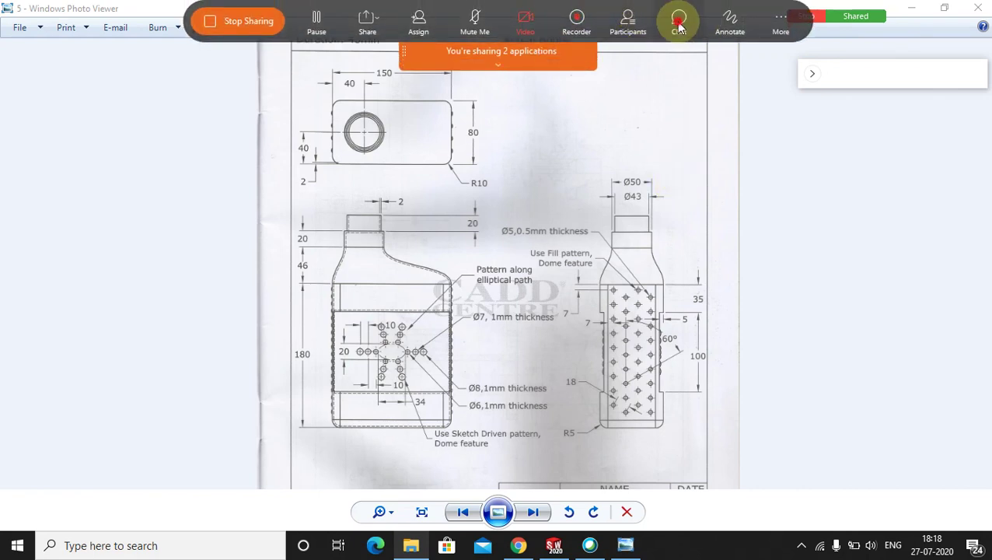
click(678, 22)
click(982, 245)
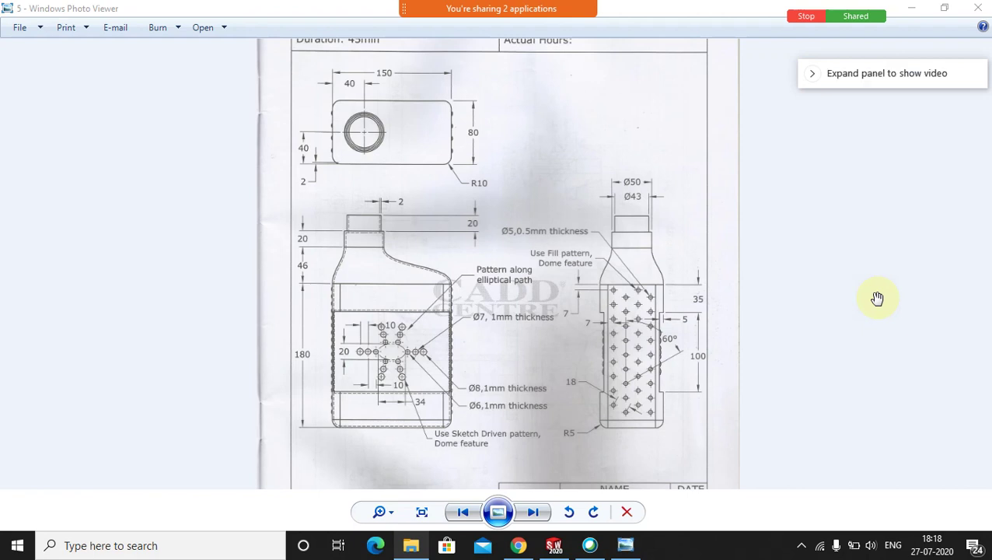
drag(877, 78, 919, 60)
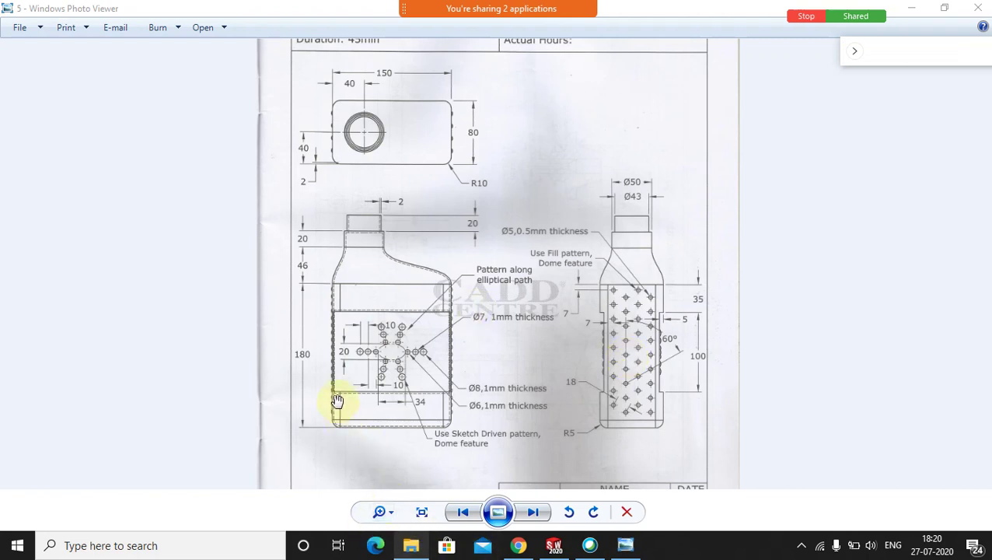
click(357, 432)
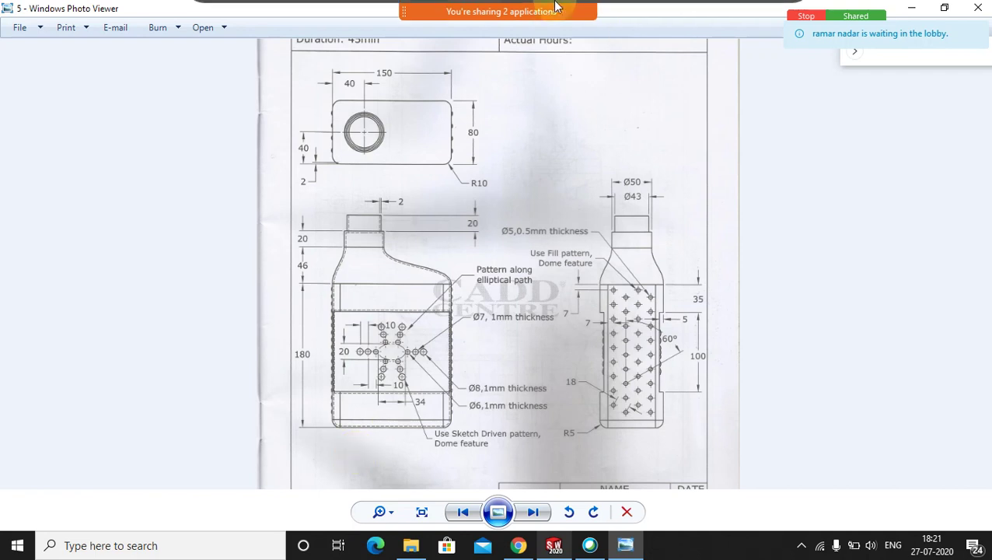
Admit the participant waiting in the meeting lobby and close the participants list
mouse_move(553, 7)
click(633, 22)
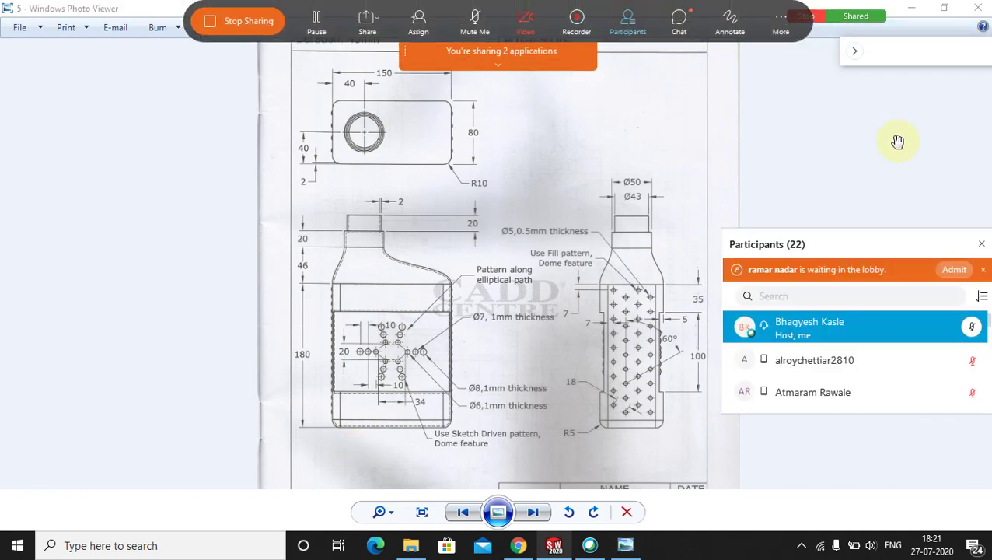
click(946, 267)
click(983, 242)
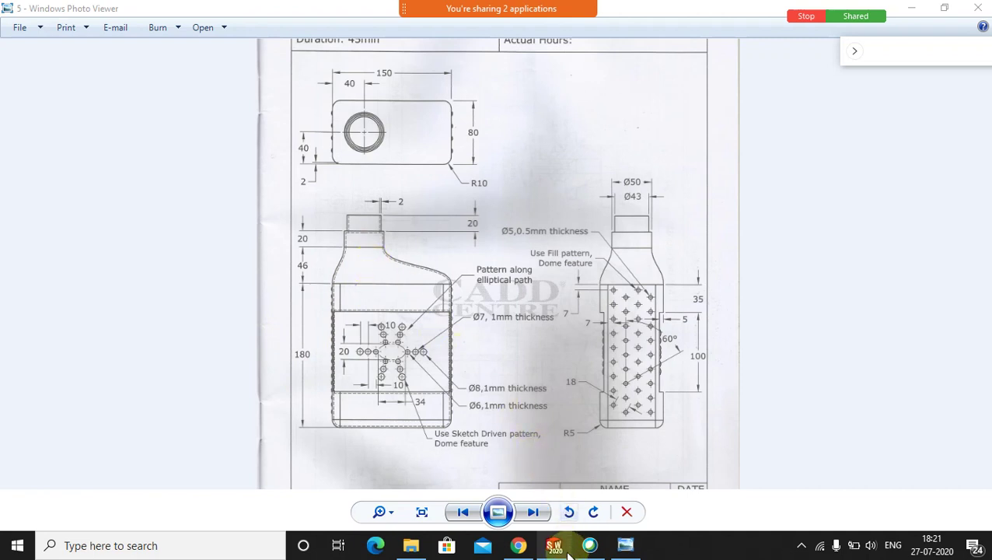
Switch to Onshape and create a document named "Oil can new" in the Part Design folder
click(518, 545)
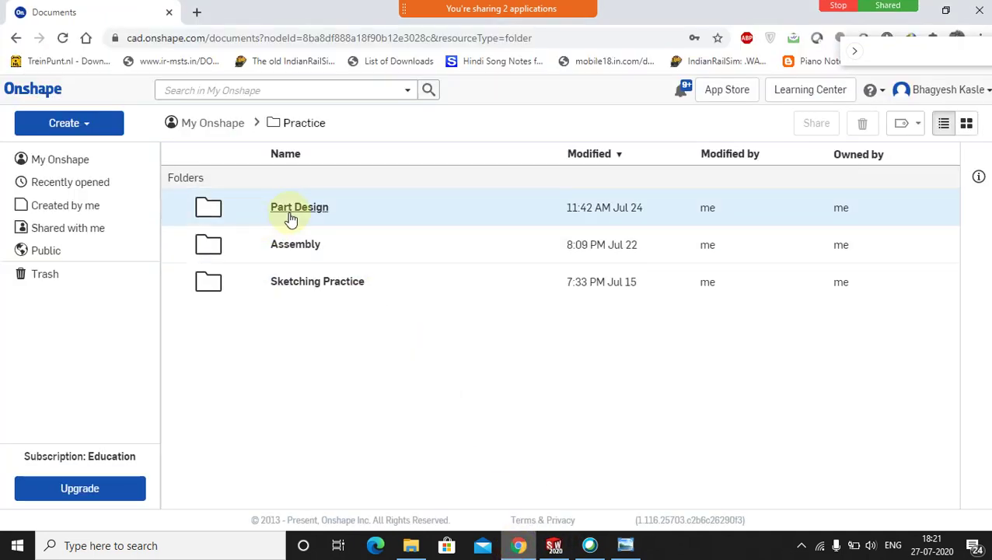
click(290, 218)
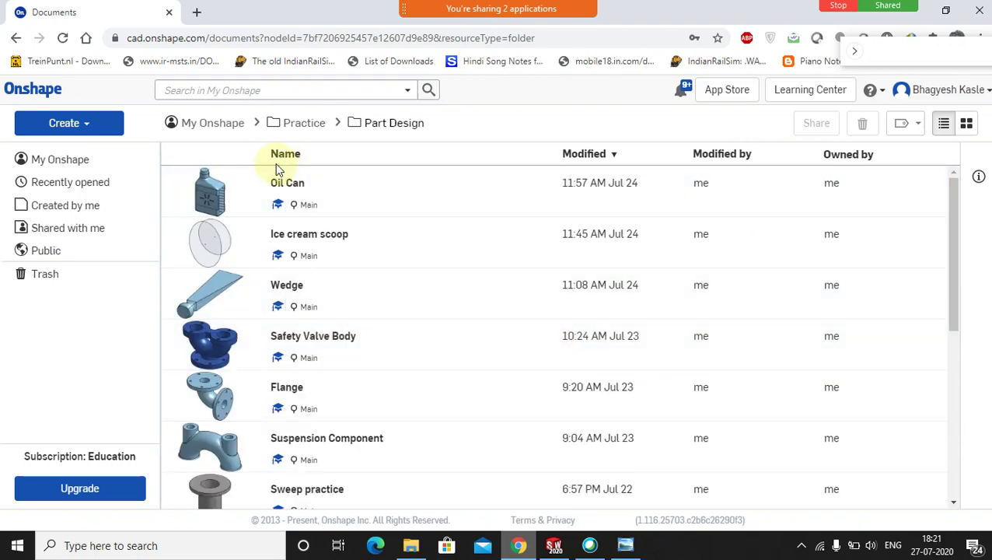
click(62, 122)
click(62, 150)
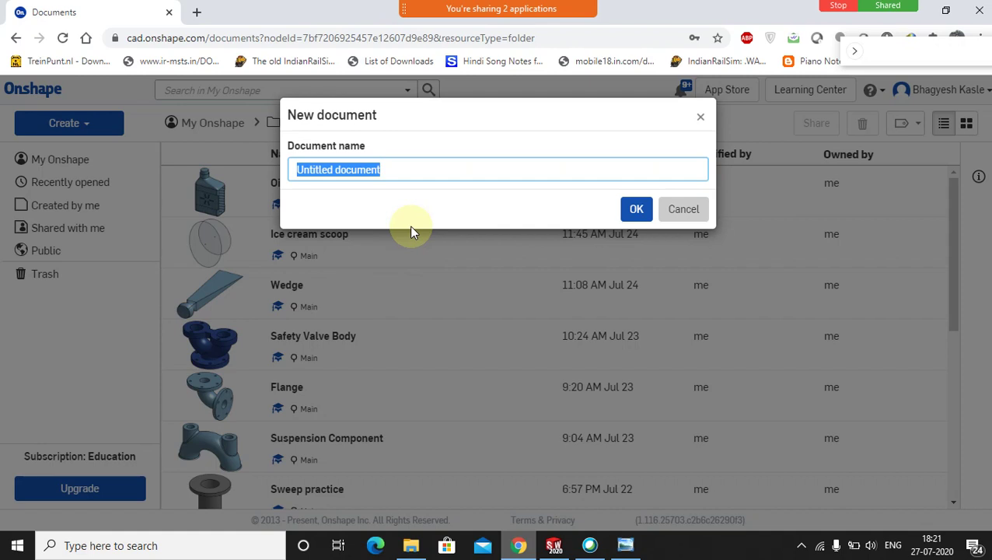
text(Oil can)
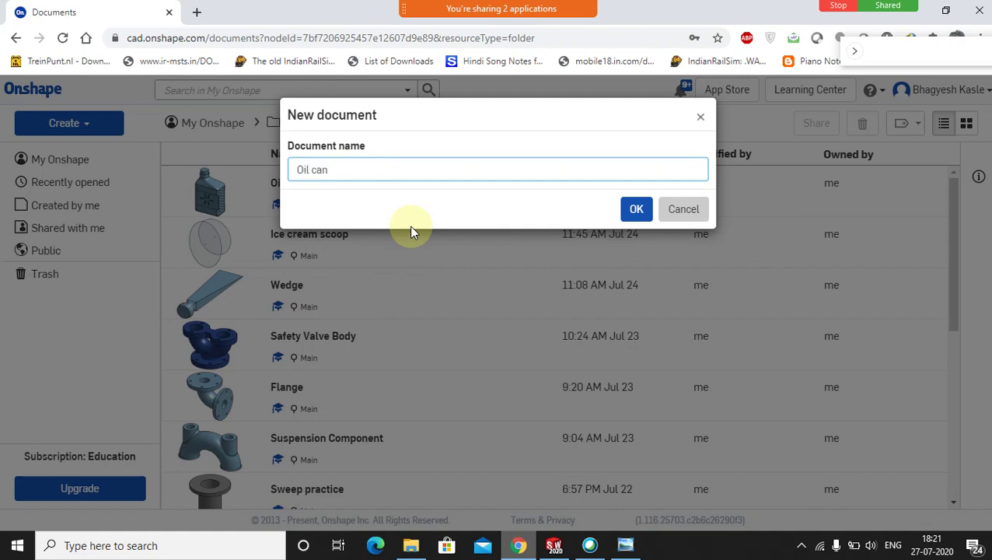
text( new)
click(633, 213)
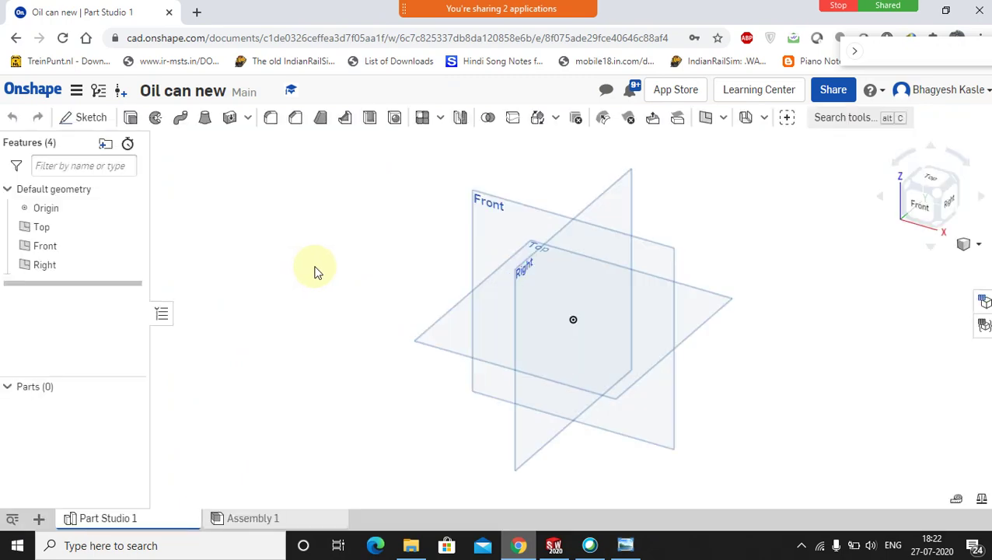
Check the oil can drawing in Windows Photo Viewer, and start a sketch on the Top plane in Onshape, viewed face-on
click(625, 545)
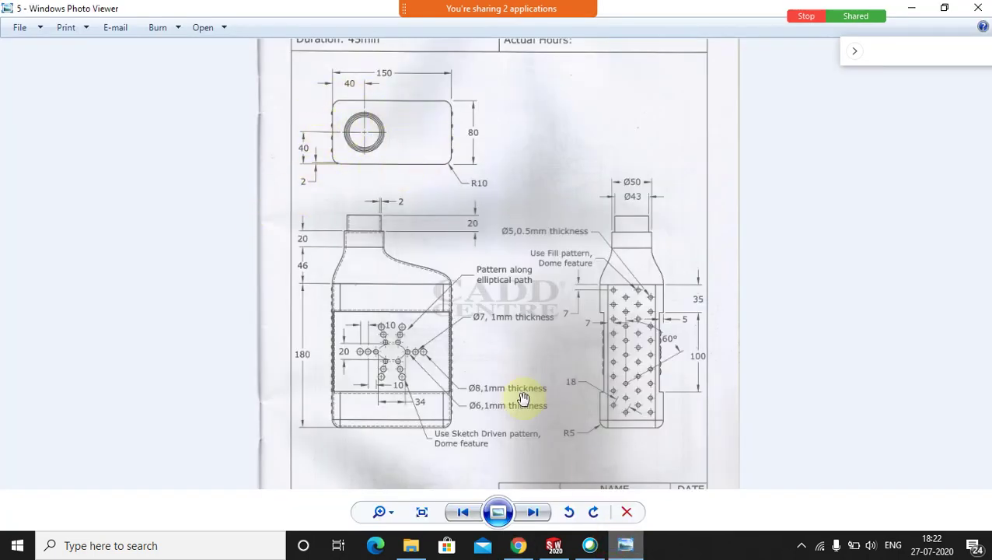
click(588, 553)
click(590, 553)
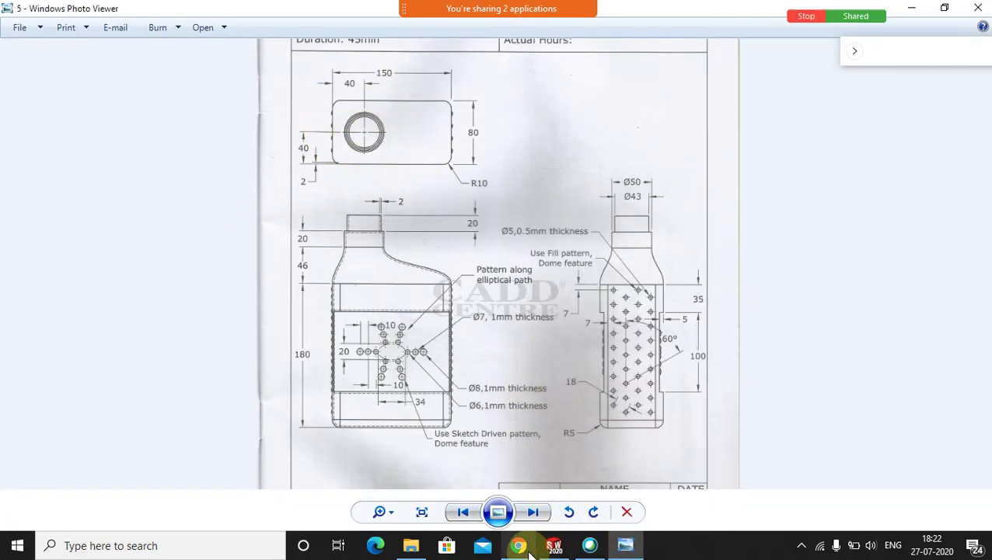
click(527, 548)
click(429, 330)
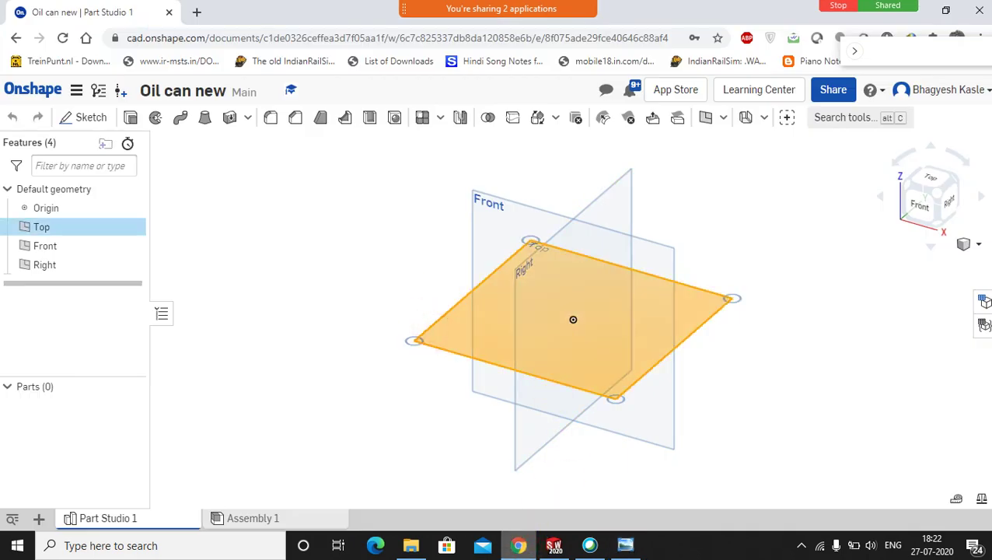
right_click(433, 335)
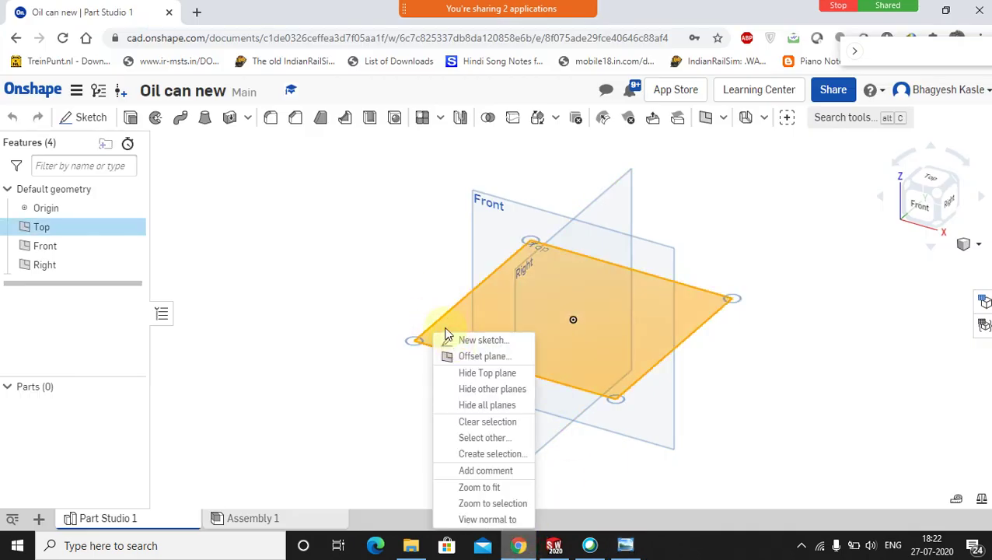
click(458, 340)
right_click(447, 332)
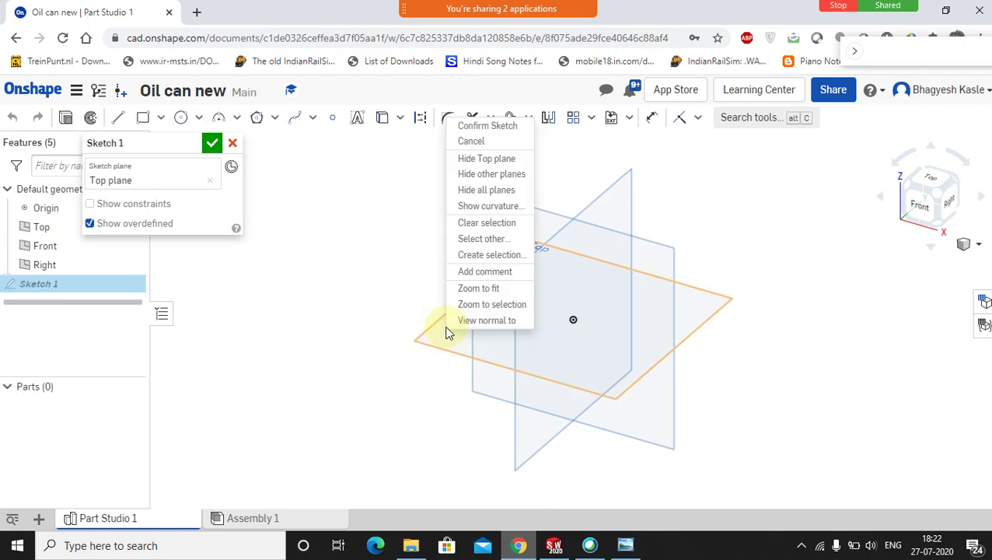
click(471, 323)
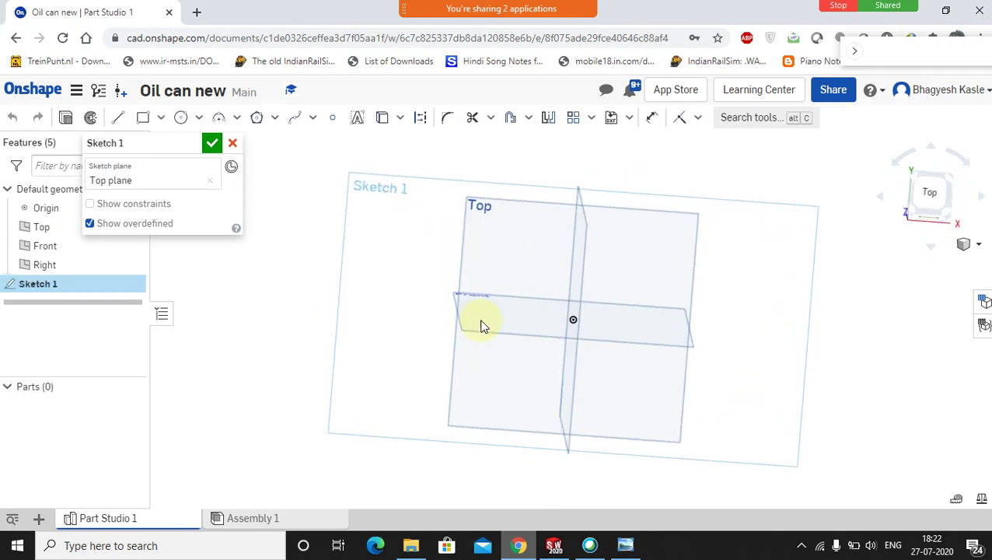
Sketch a center point rectangle about 183 mm by 108 mm centred on the origin
click(160, 117)
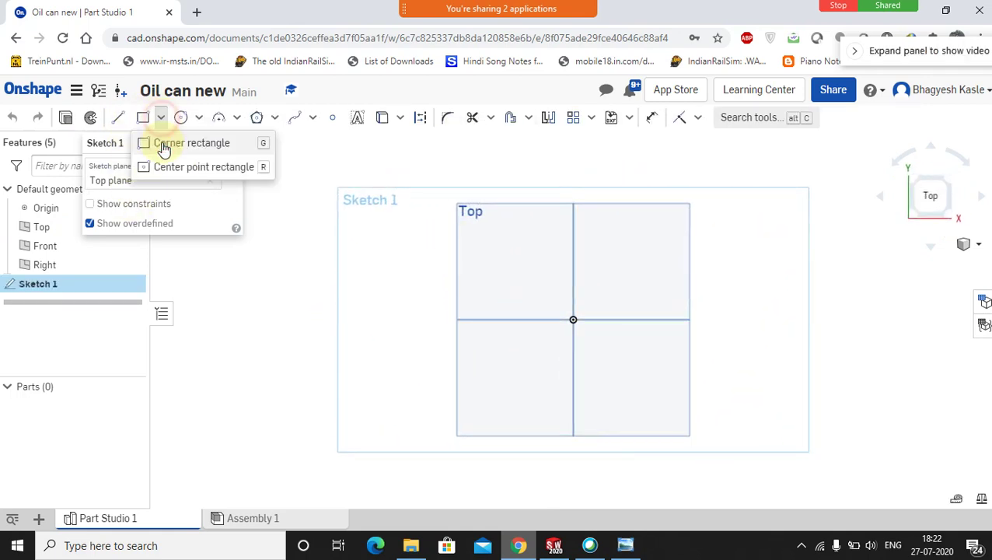
click(171, 167)
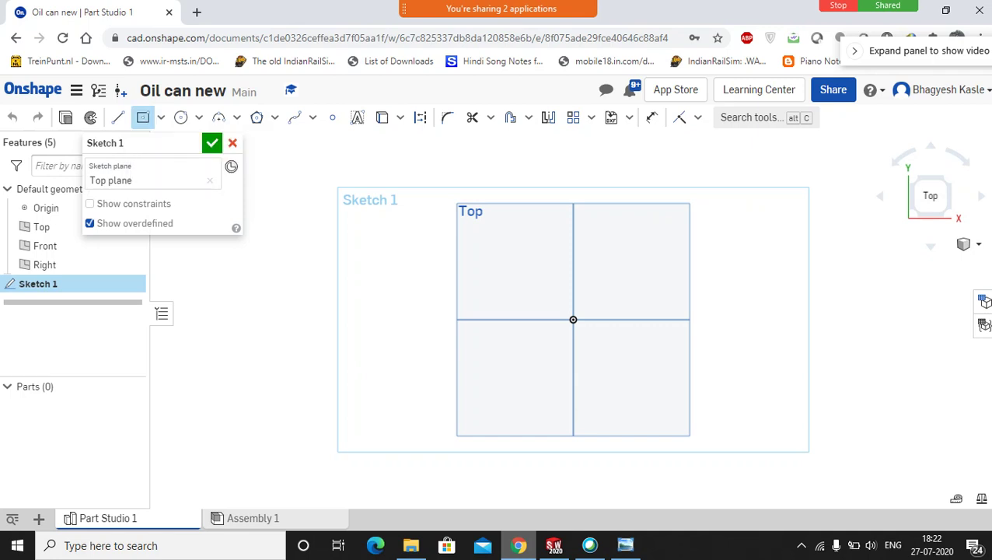
click(573, 320)
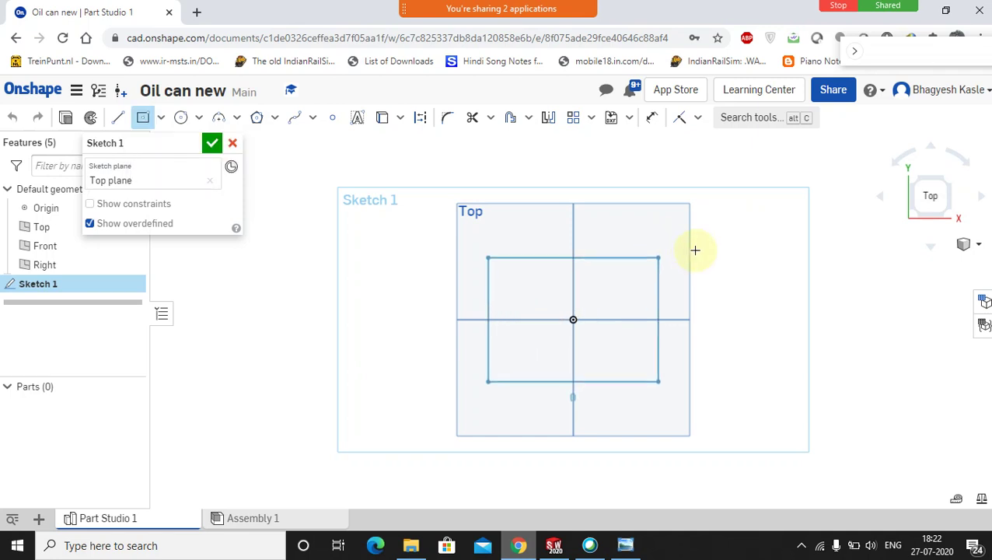
click(715, 237)
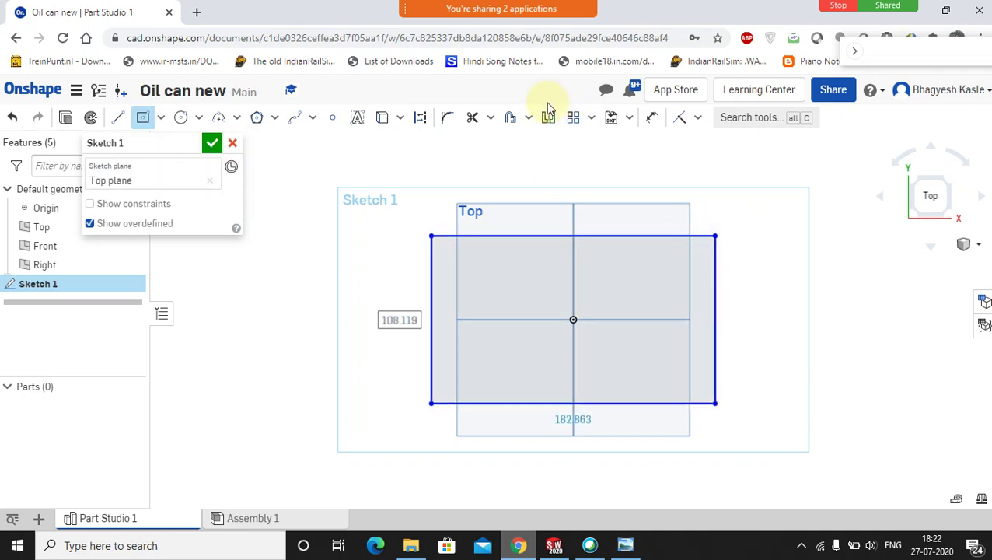
Dimension the rectangle's width at 150 mm and add a dimension for its height
click(652, 116)
click(631, 235)
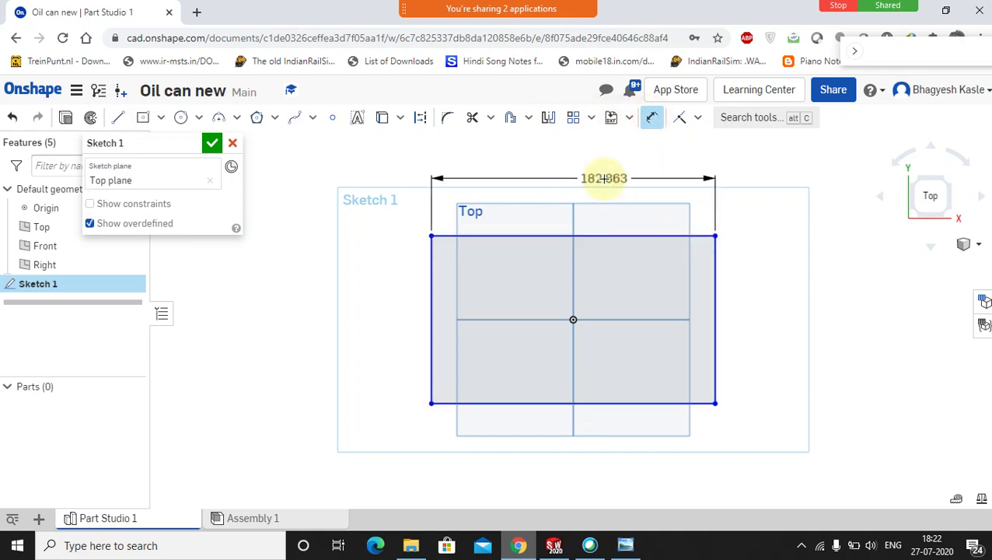
click(603, 178)
key(Return)
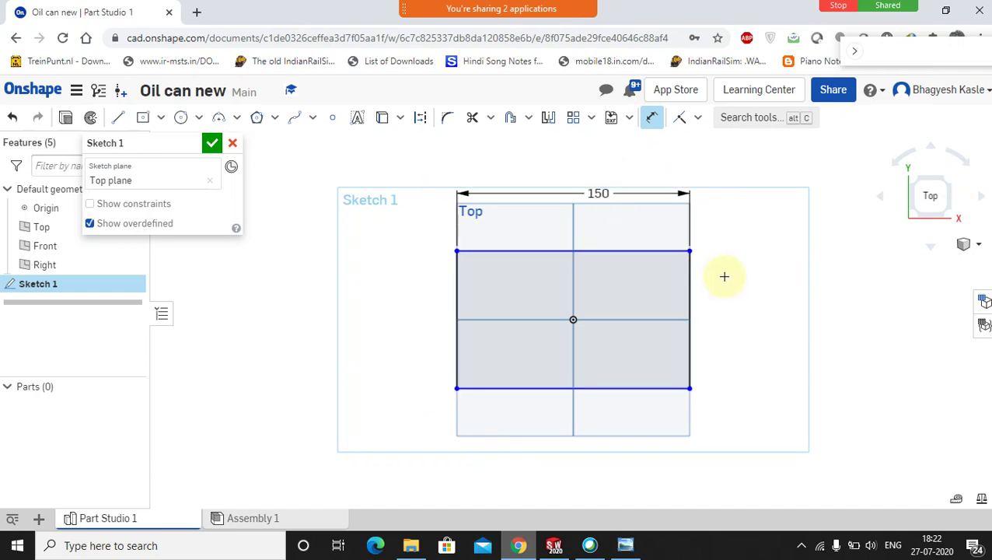
click(691, 285)
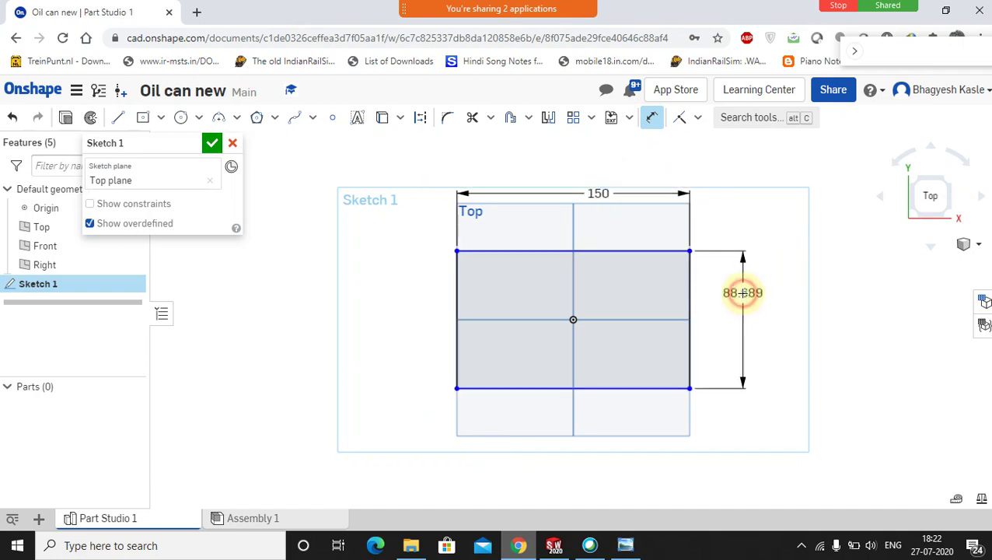
click(743, 293)
text(85)
key(Return)
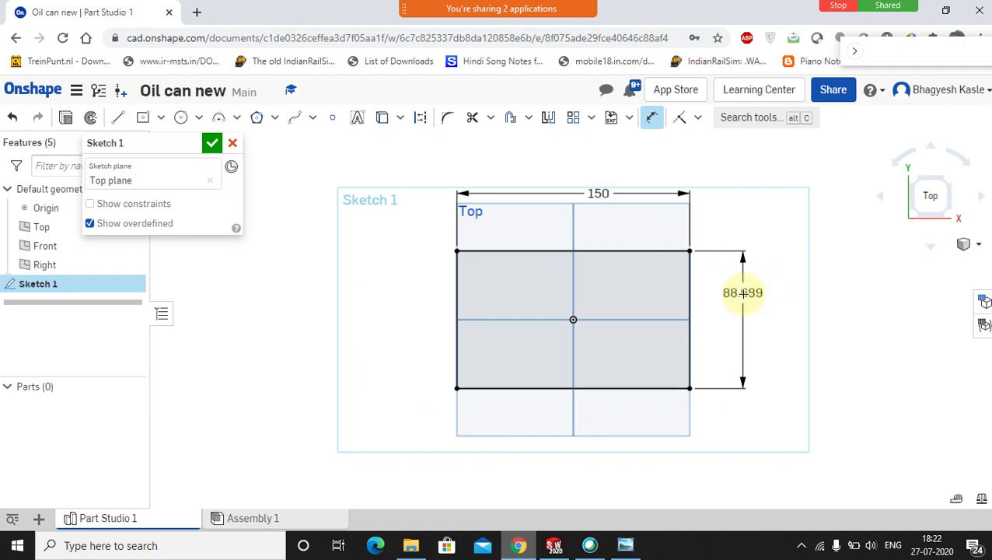
Open Google Drive in a new browser tab under the second Google account and try to open the RAGC folder
click(197, 12)
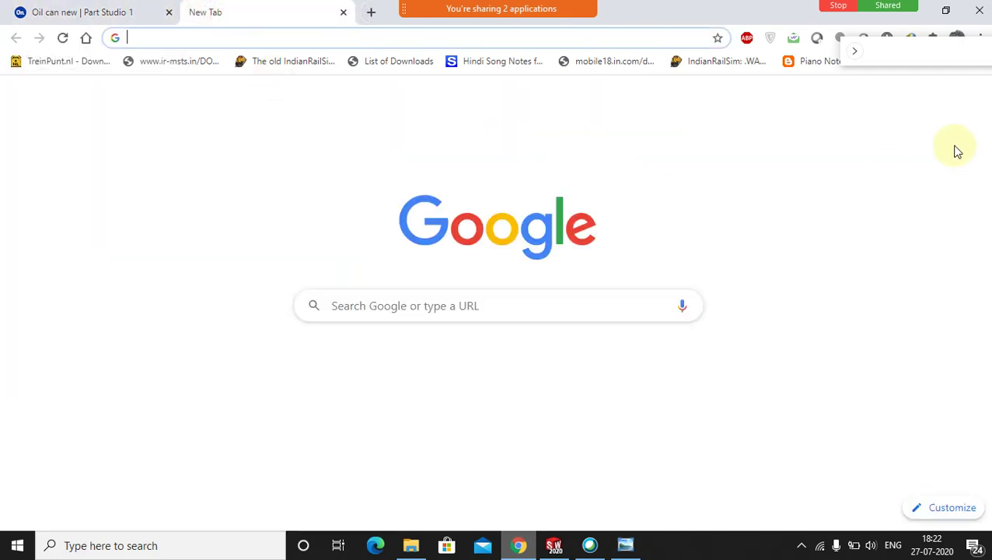
click(972, 99)
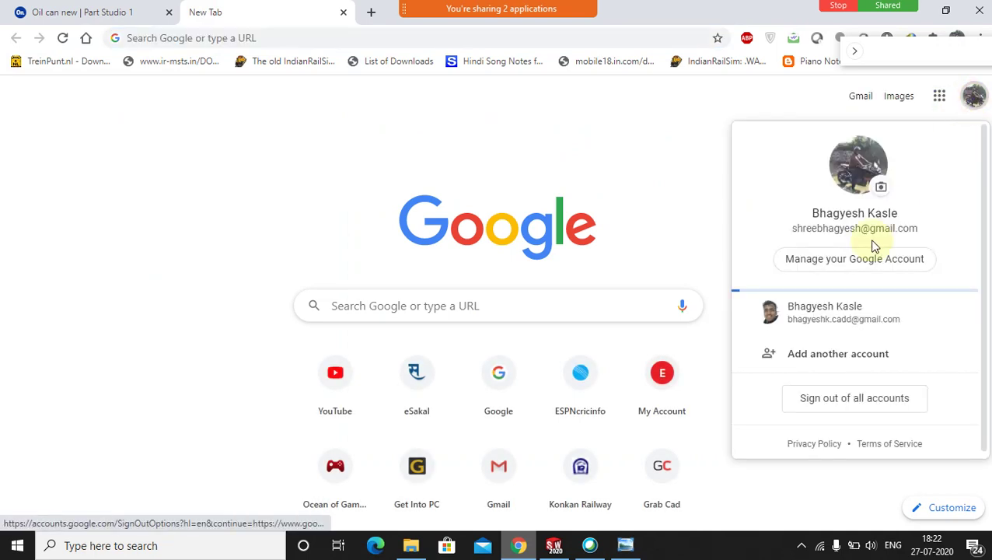
click(849, 308)
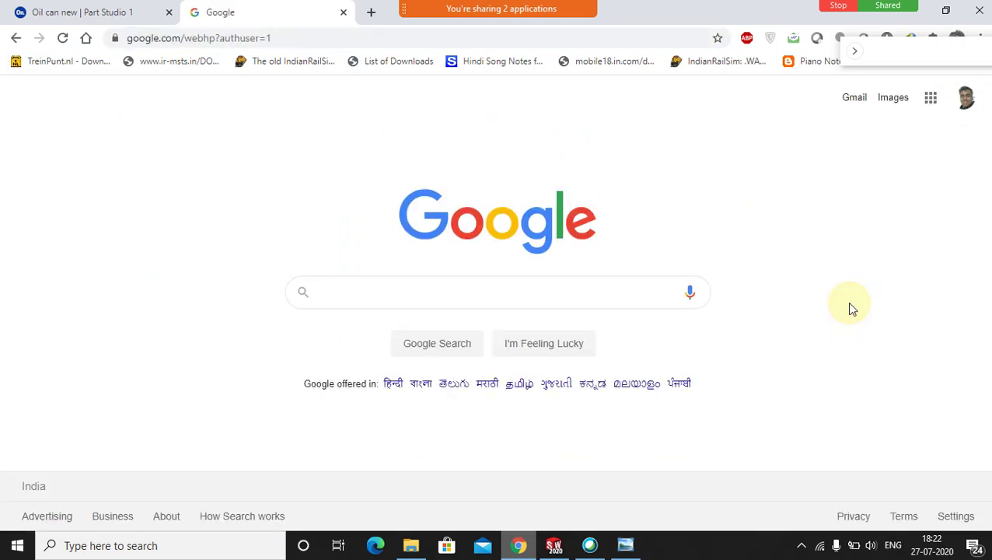
click(930, 98)
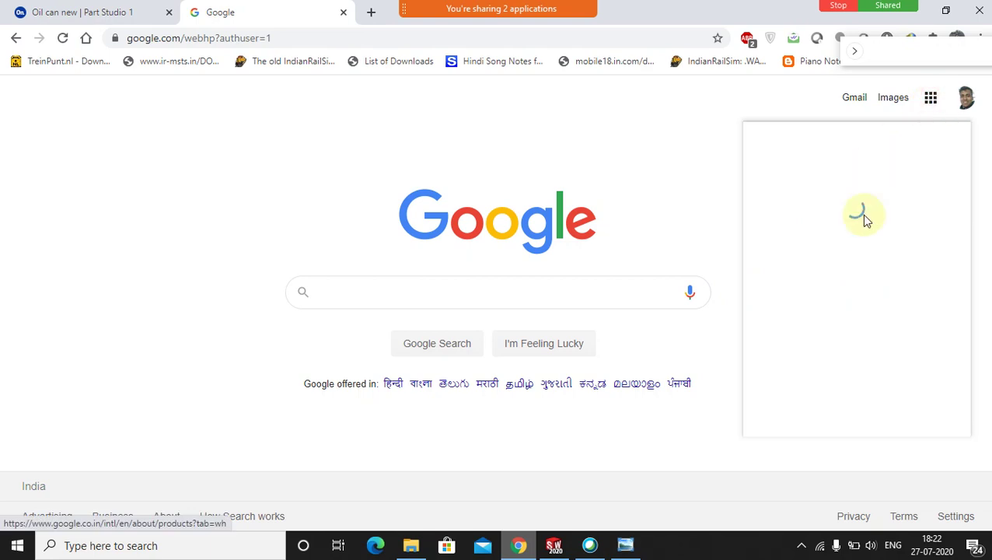
click(799, 363)
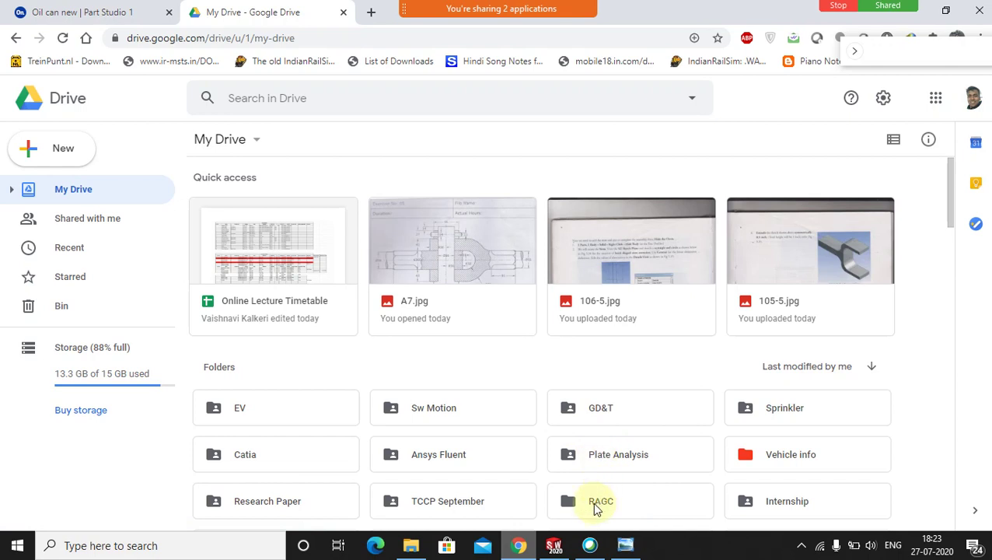
double_click(592, 501)
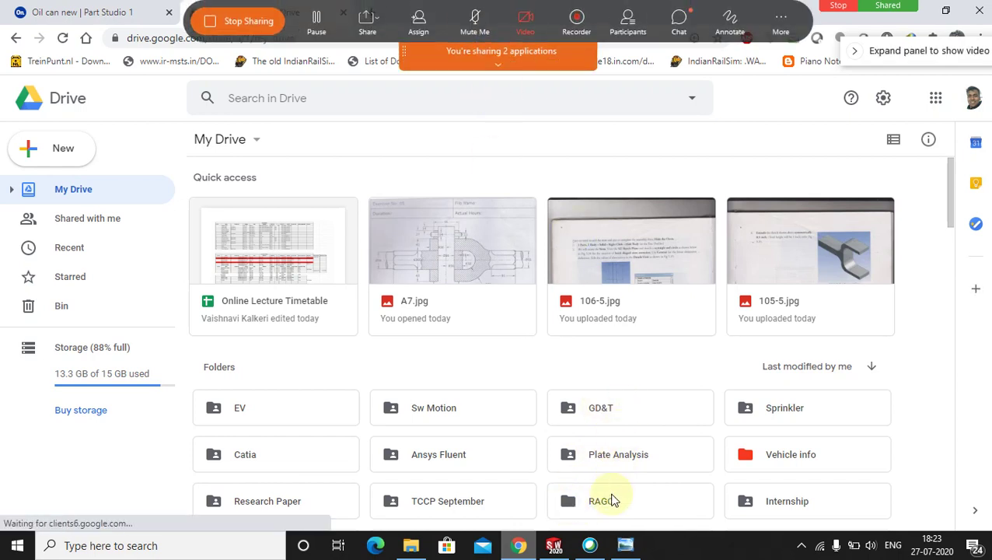
scroll(679, 461, down, 2)
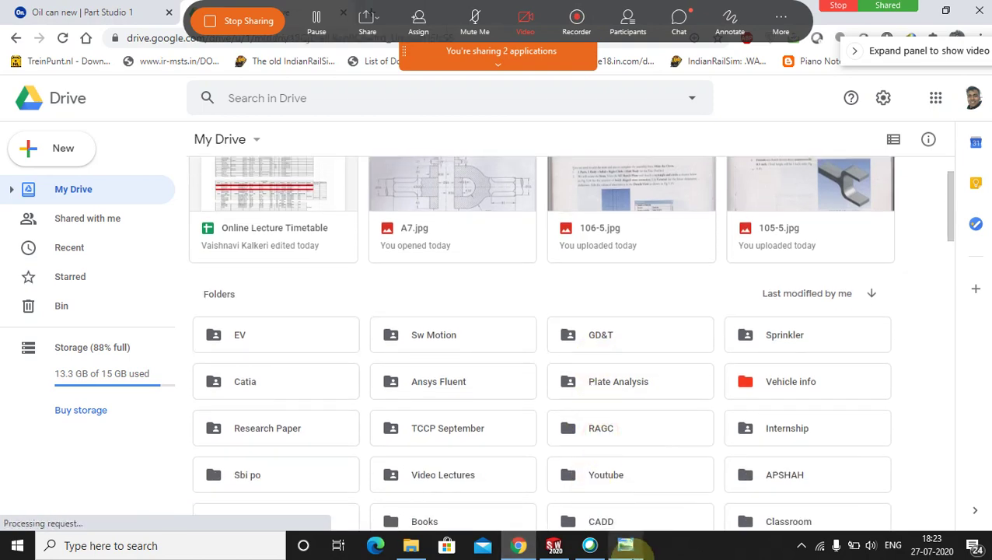
Stop sharing the two applications in the Webex meeting and return to Google Drive in Chrome
click(626, 545)
click(238, 26)
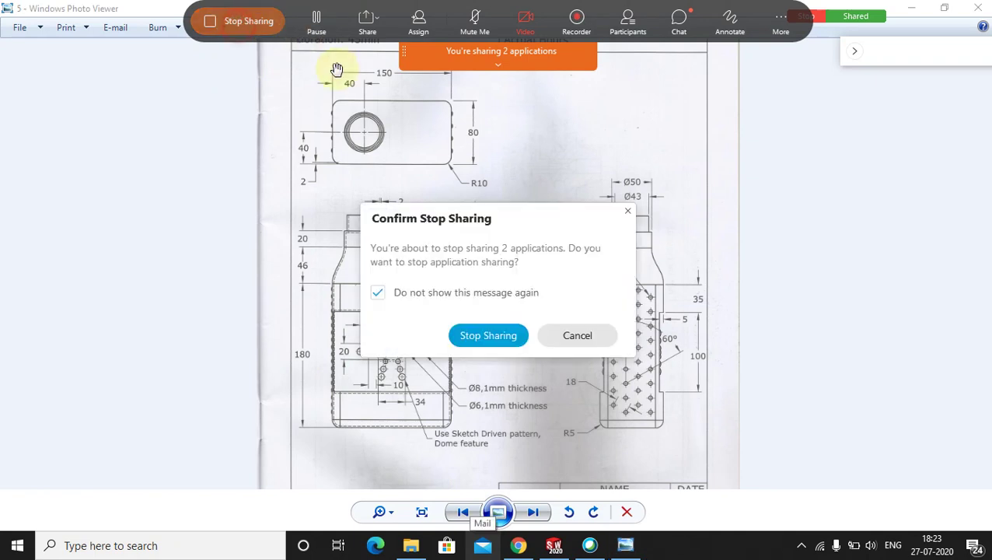
click(487, 347)
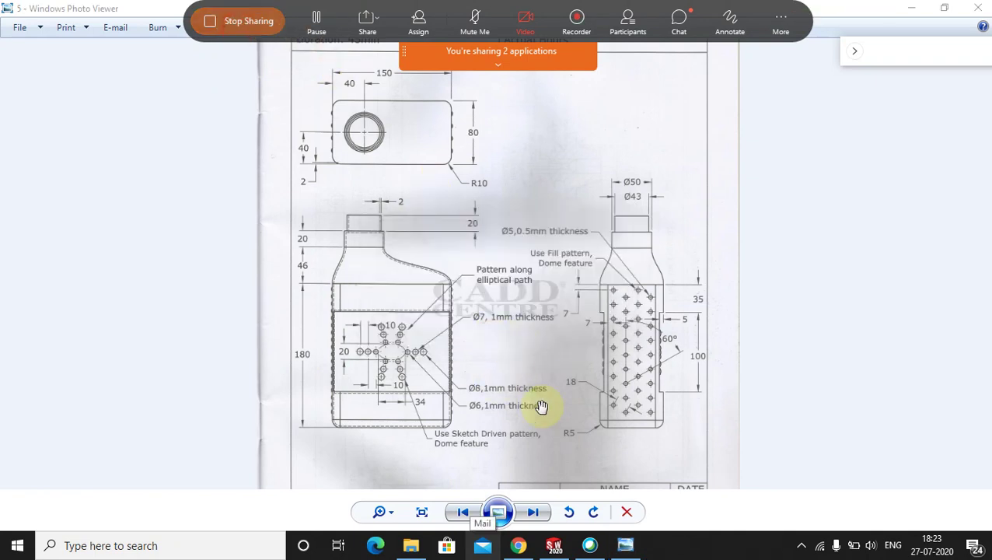
click(519, 546)
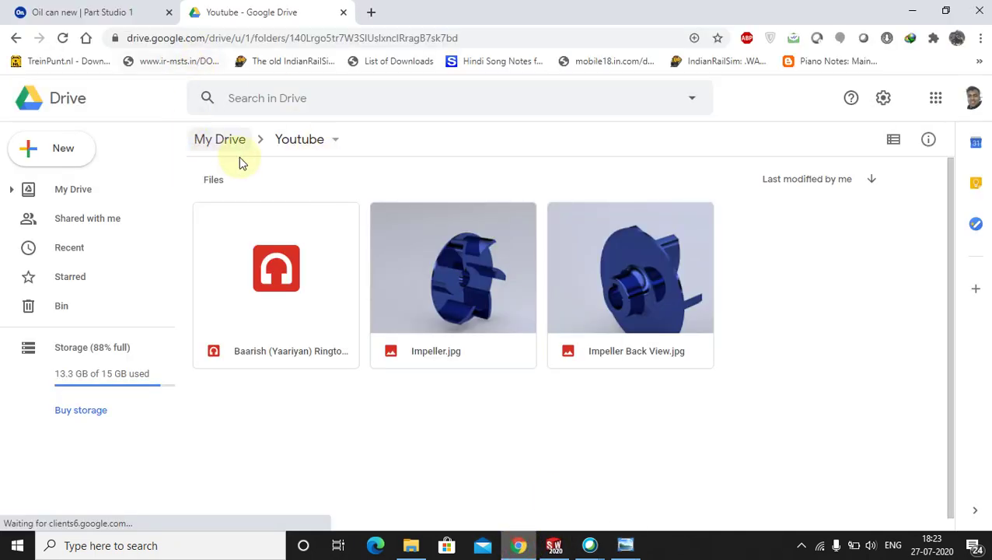
Return from the Youtube folder to My Drive, reload the page and open the RAGC folder
click(239, 145)
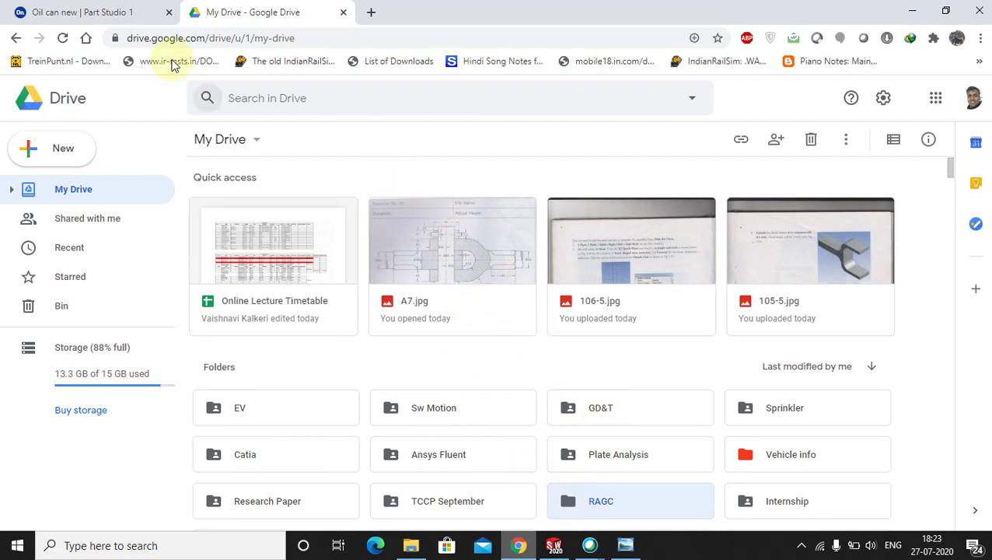
right_click(570, 501)
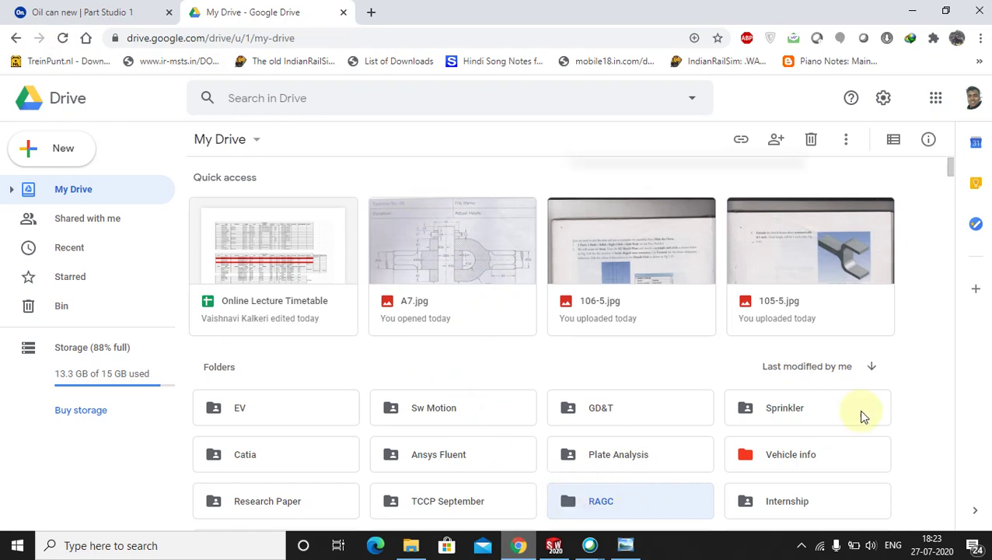
scroll(890, 405, down, 1)
click(909, 390)
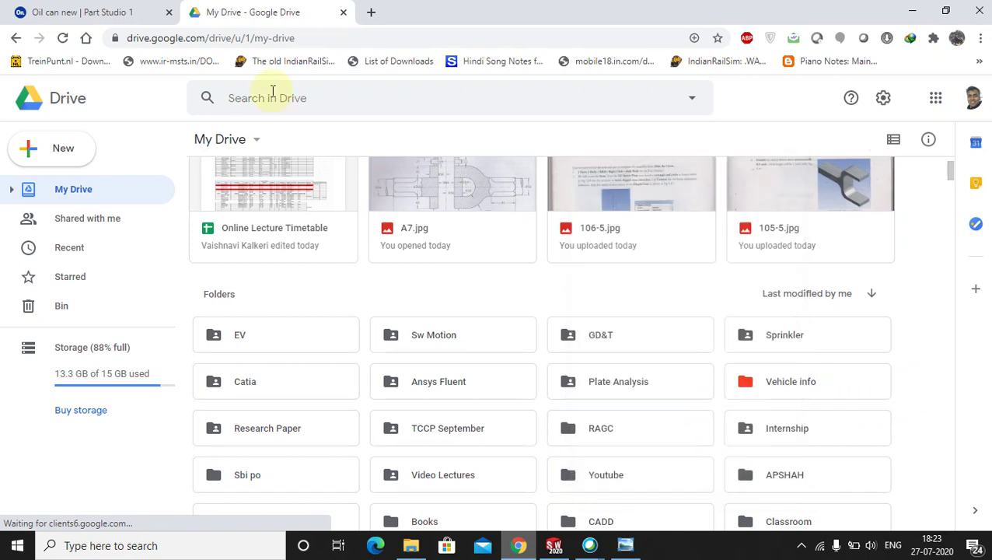
click(64, 39)
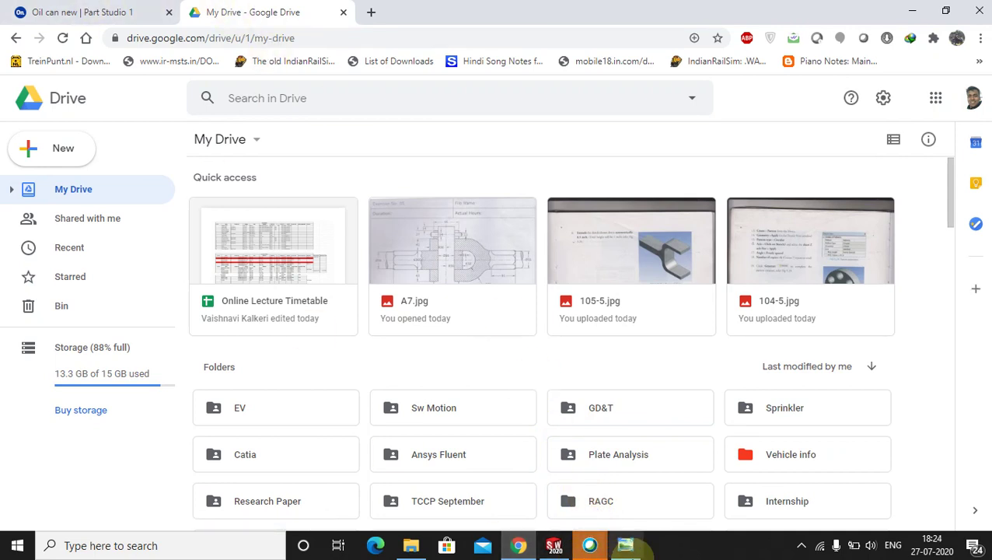
Switch to the Webex meeting window and close its participants list and chat
mouse_move(626, 544)
click(629, 498)
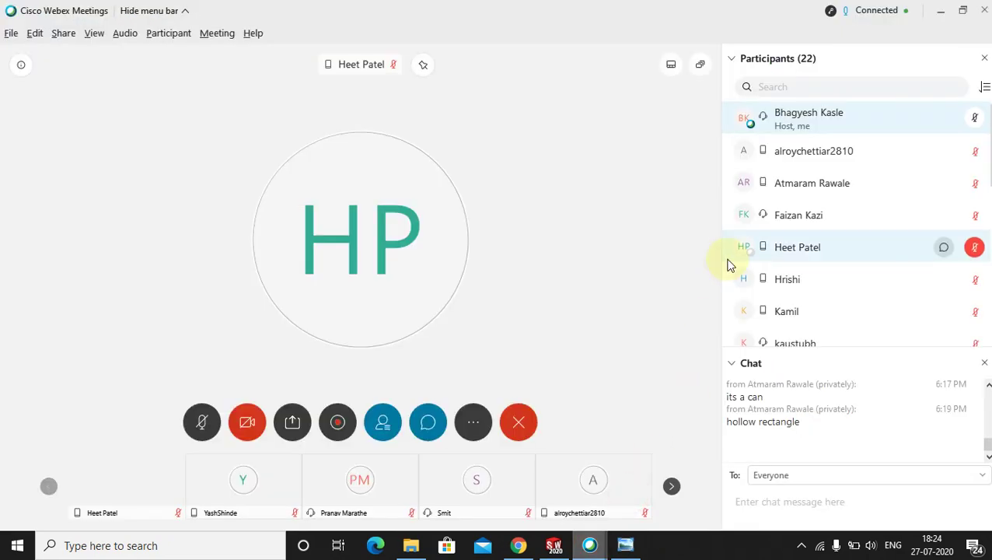
click(984, 61)
click(983, 59)
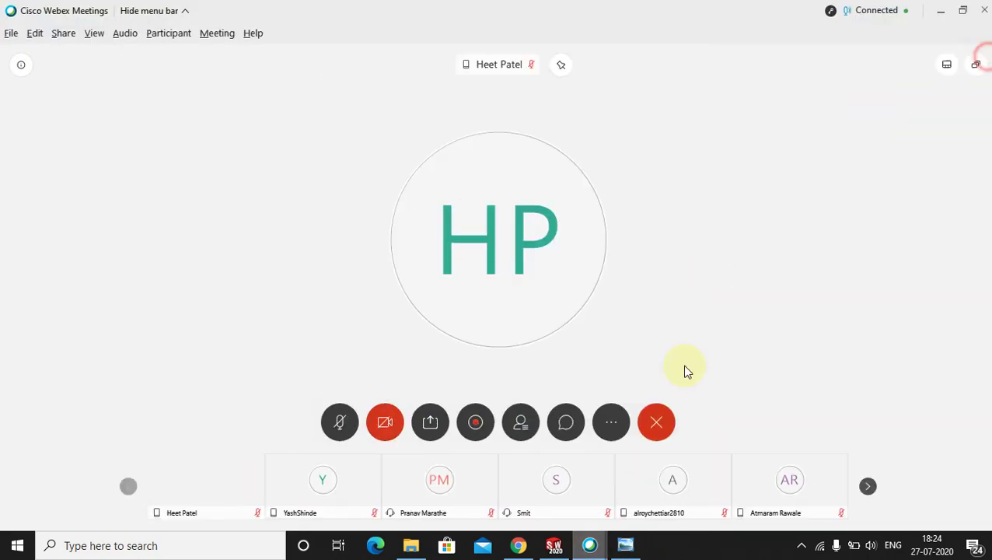
Open RAGC's Recordings folder in Google Drive and admit the participant waiting in the Webex lobby
click(518, 545)
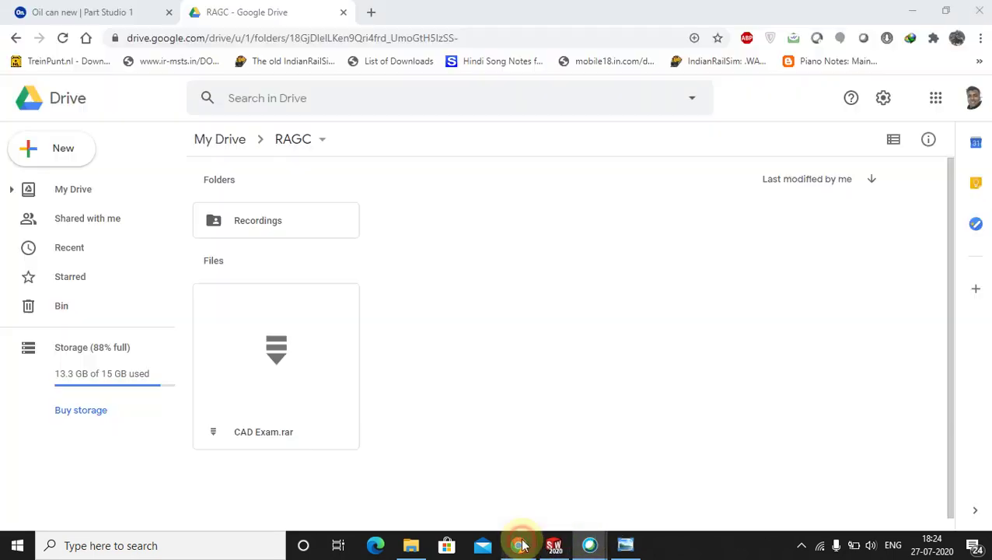
double_click(257, 222)
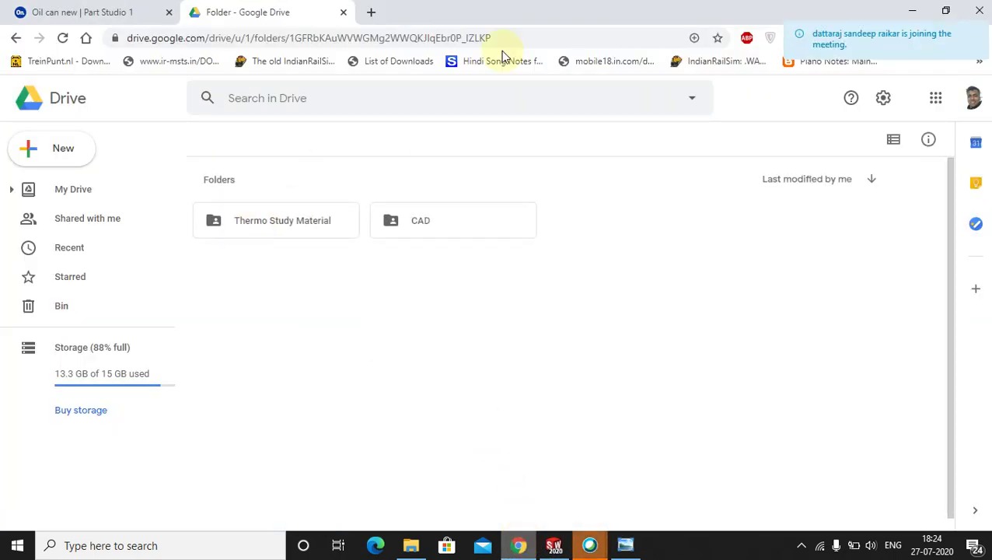
mouse_move(591, 545)
click(613, 503)
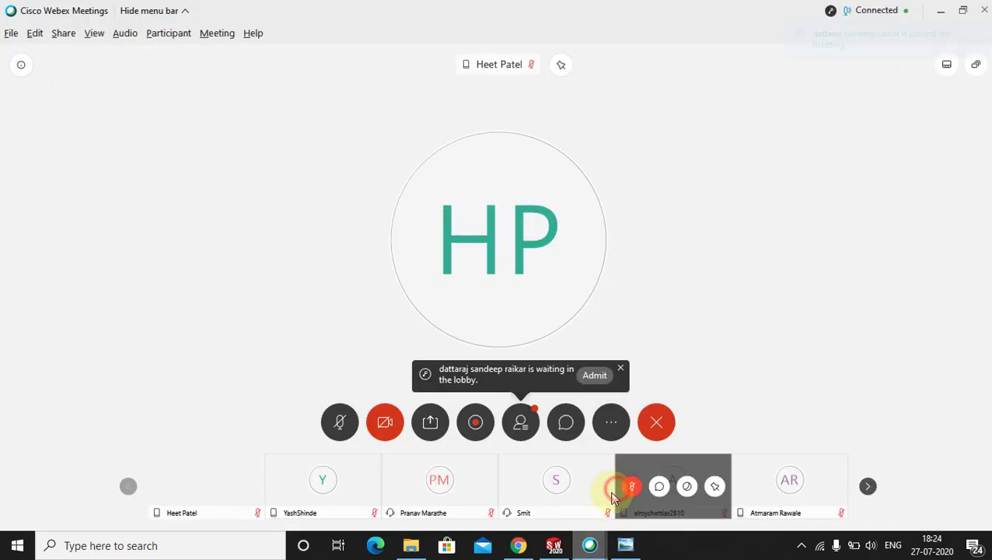
click(595, 375)
click(518, 545)
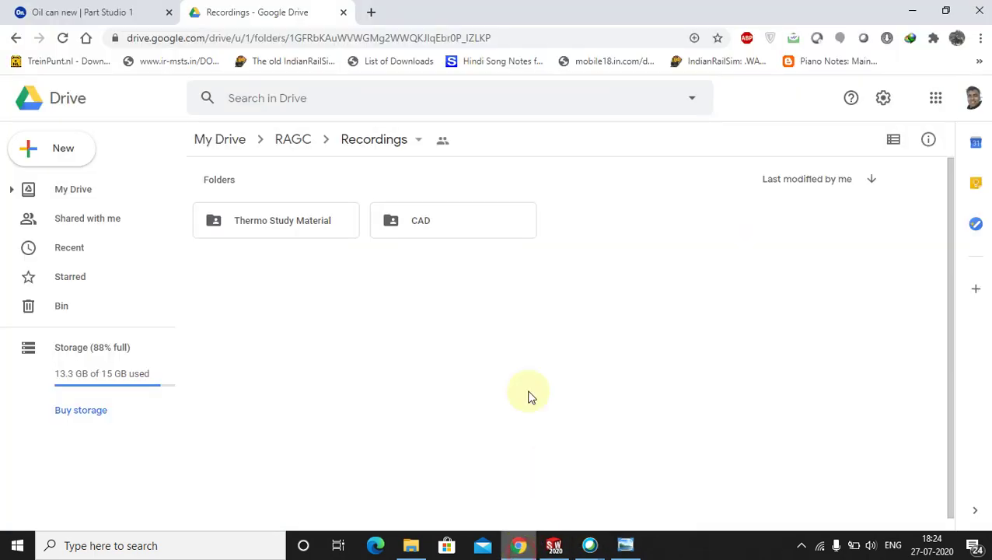
Upload drawing image 5 from the local Part Modeling folder into the Practice folder under CAD in Google Drive
double_click(410, 217)
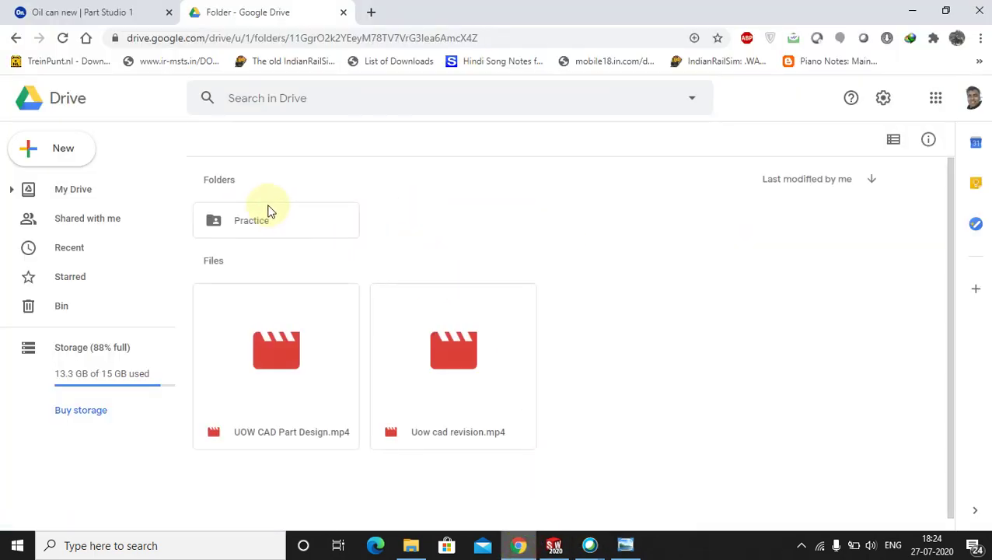
double_click(241, 220)
click(412, 546)
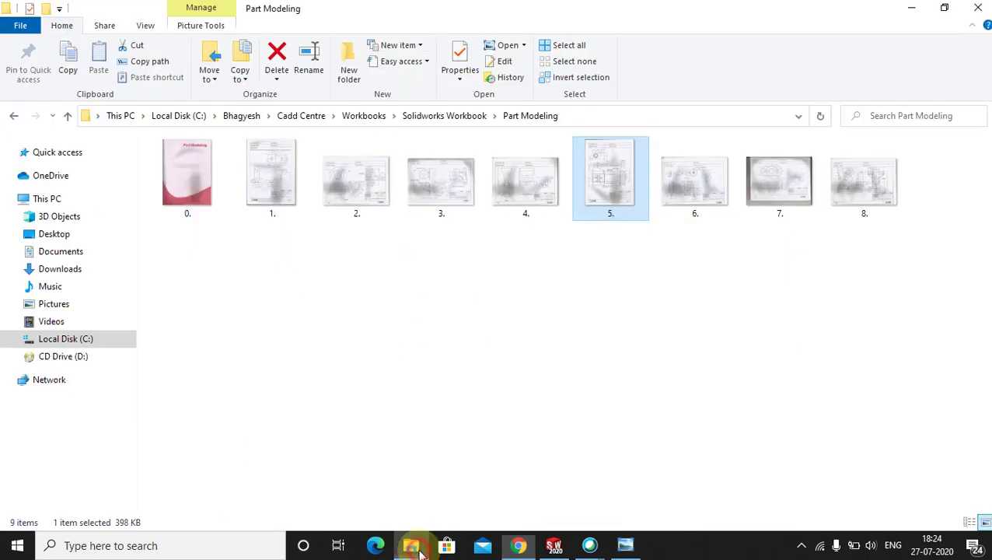
drag(580, 214, 823, 386)
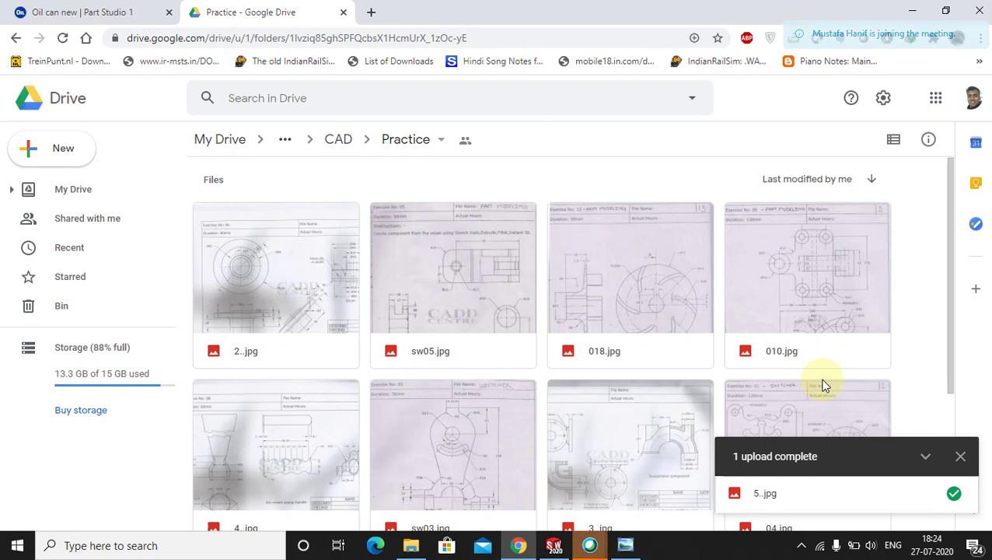
click(960, 458)
Switch to Webex and admit the next participant waiting in the lobby
click(591, 547)
click(611, 445)
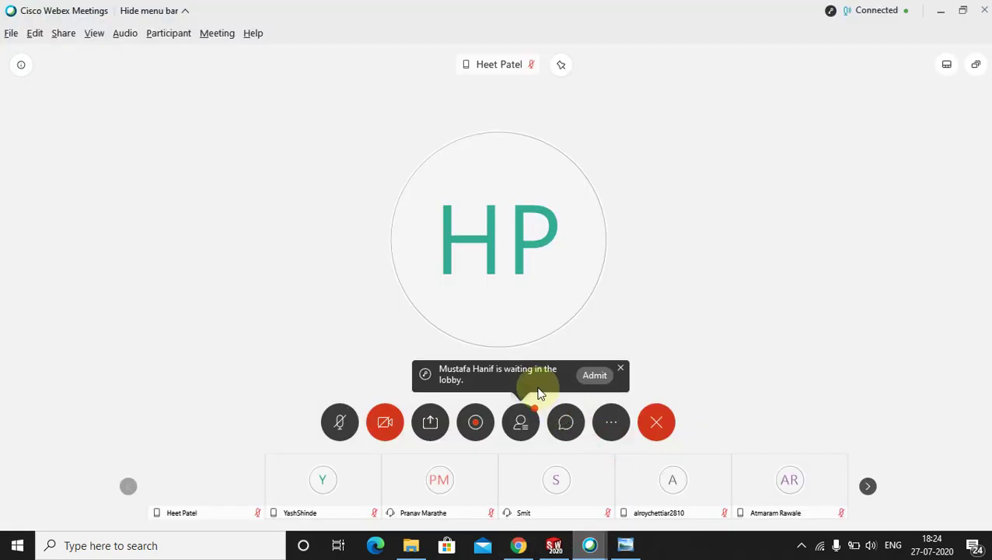
click(590, 373)
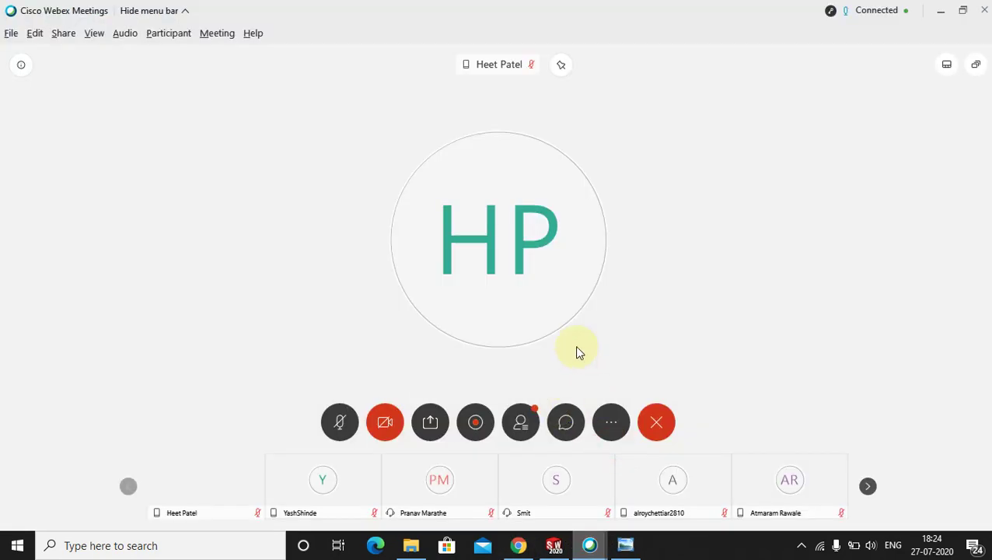
click(430, 422)
click(486, 144)
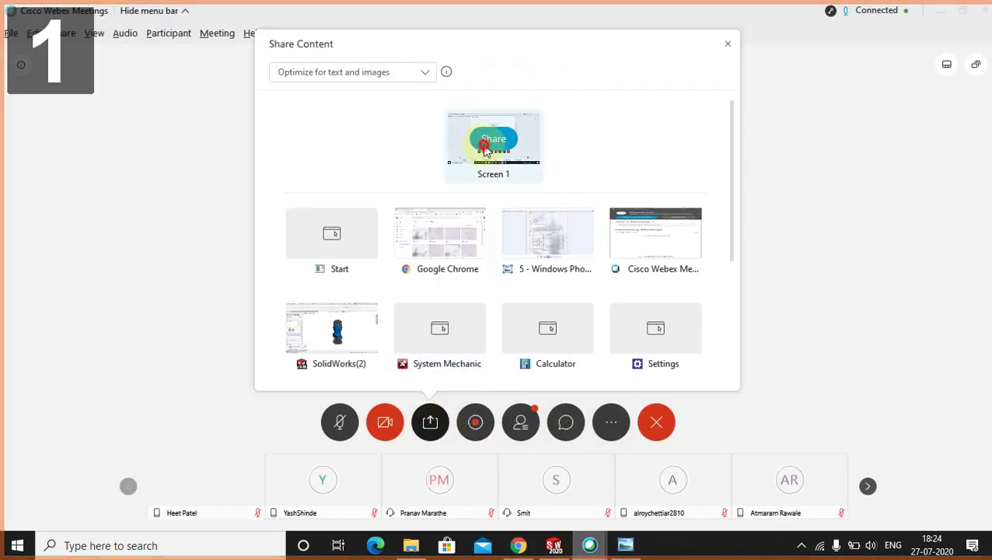
mouse_move(518, 544)
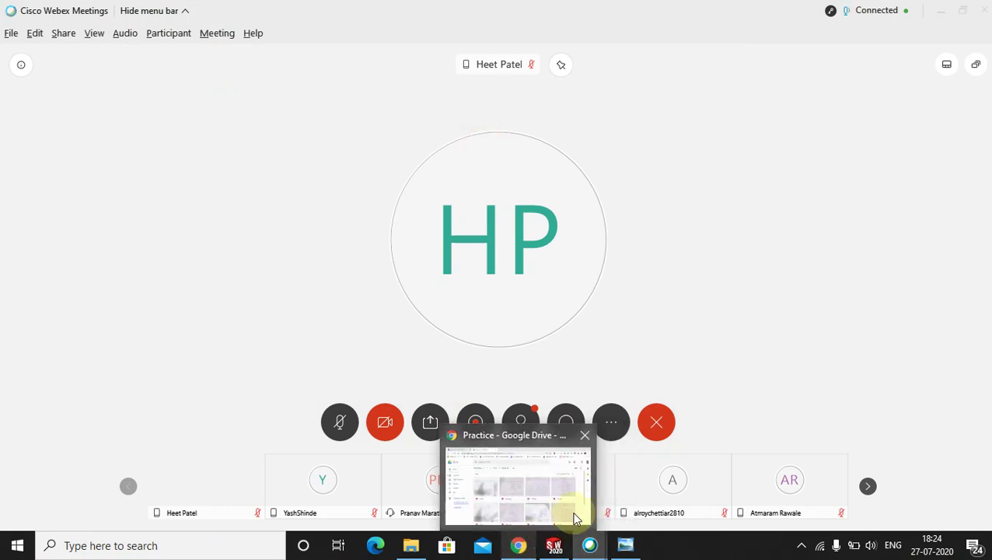
click(576, 518)
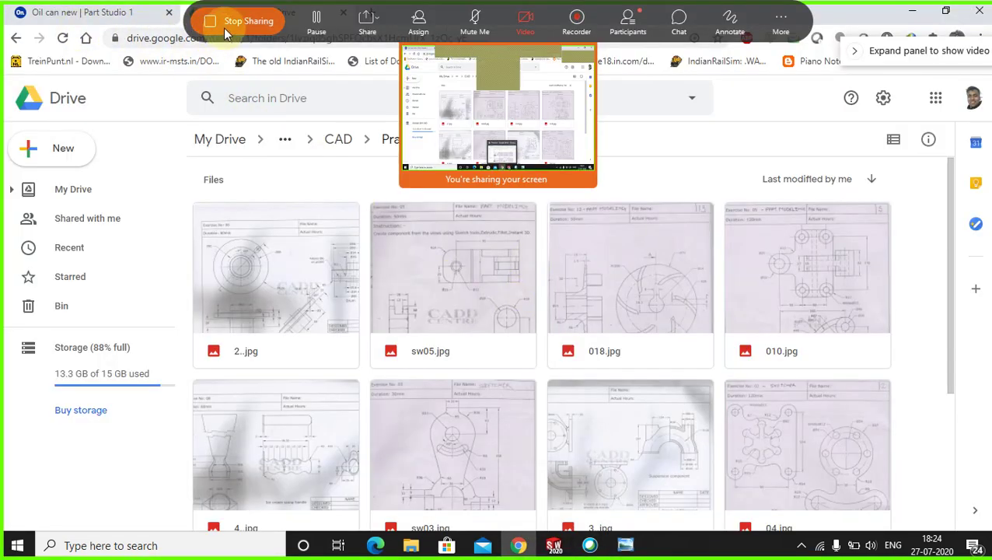
click(233, 22)
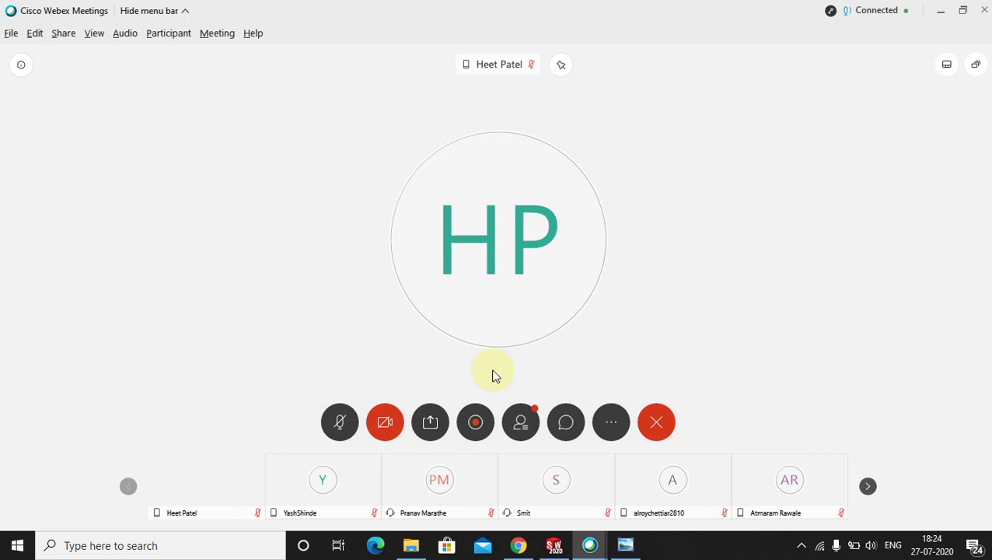
Share the Google Chrome application in the Webex meeting
click(430, 421)
mouse_move(435, 255)
click(439, 234)
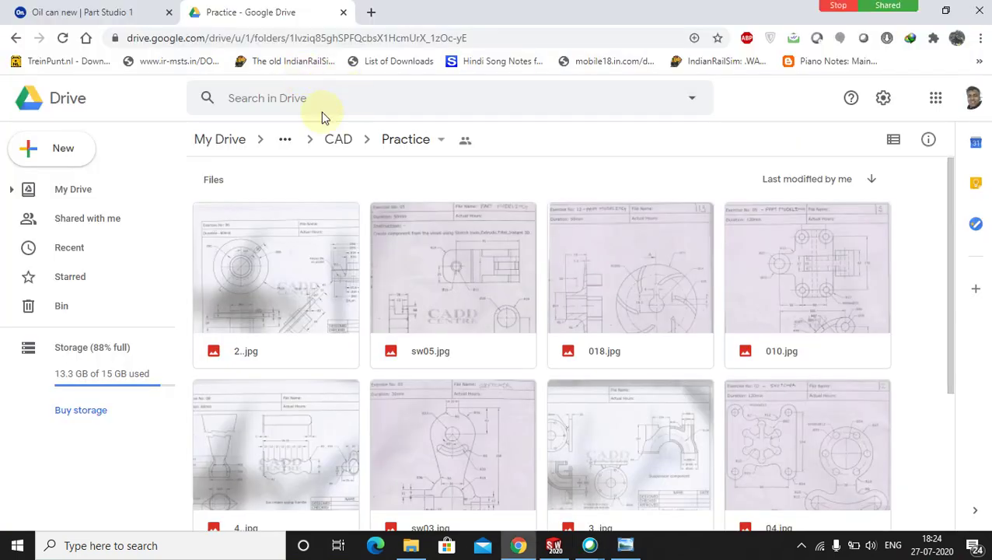
Switch to the Onshape document and set the rectangle's height to 80 mm
click(117, 11)
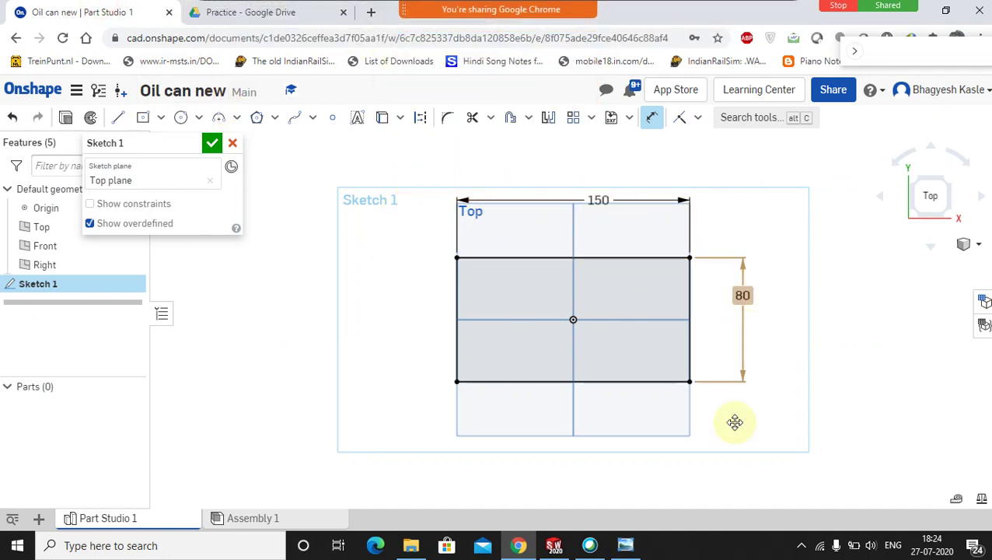
Switch to Windows Photo Viewer, share it in the meeting too, and examine the top view of the oil can drawing
click(625, 544)
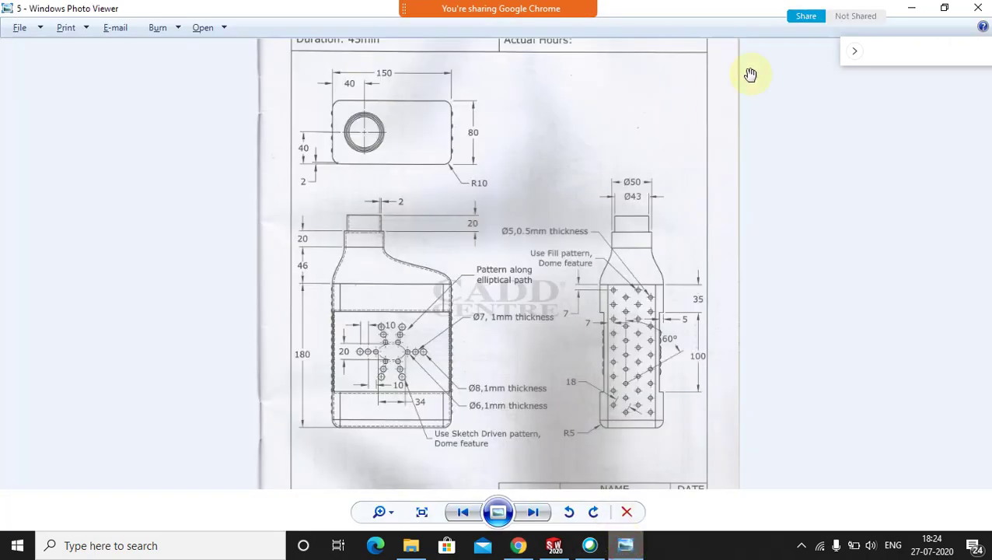
click(805, 16)
scroll(439, 169, up, 2)
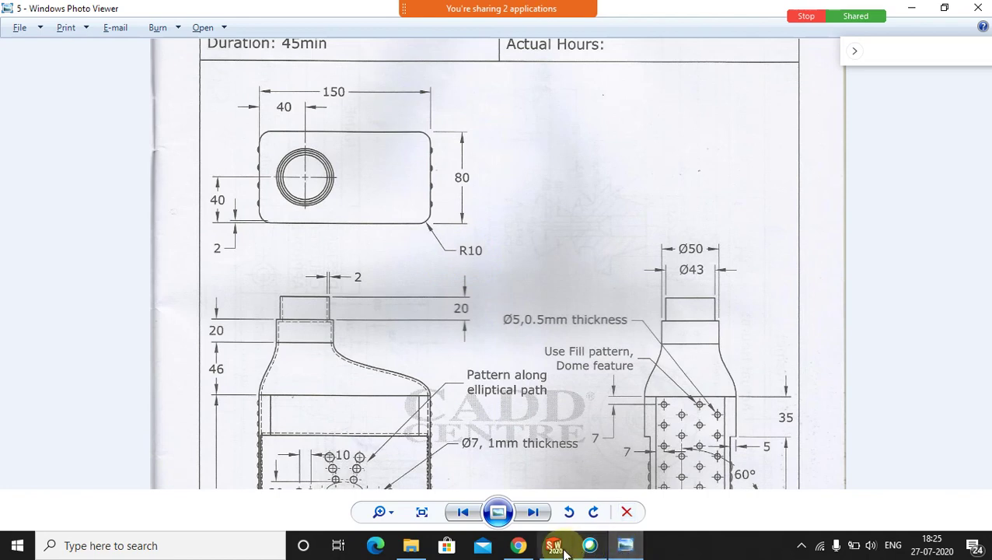
Switch to Onshape and fillet all four corners of the 150 by 80 mm rectangle with a 10 mm radius
click(519, 545)
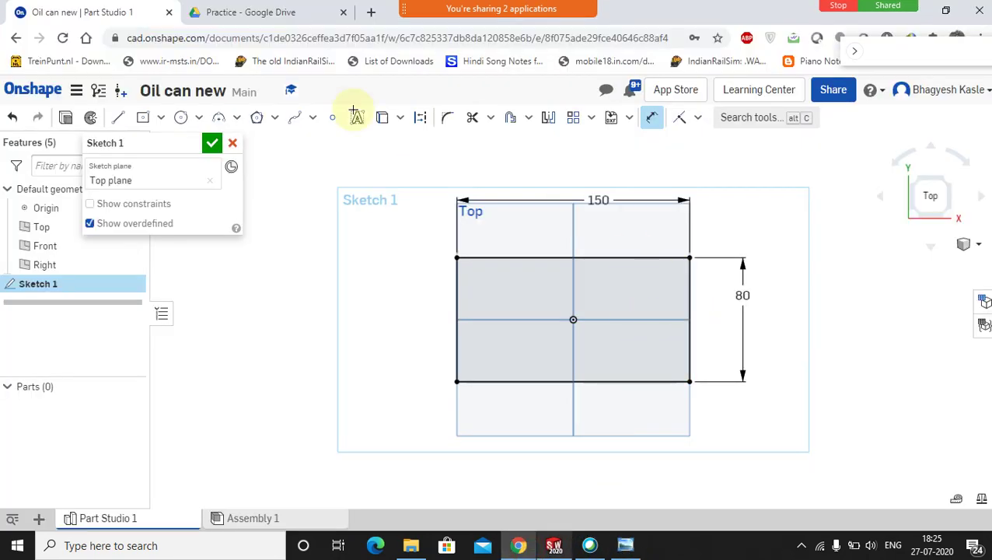
click(445, 119)
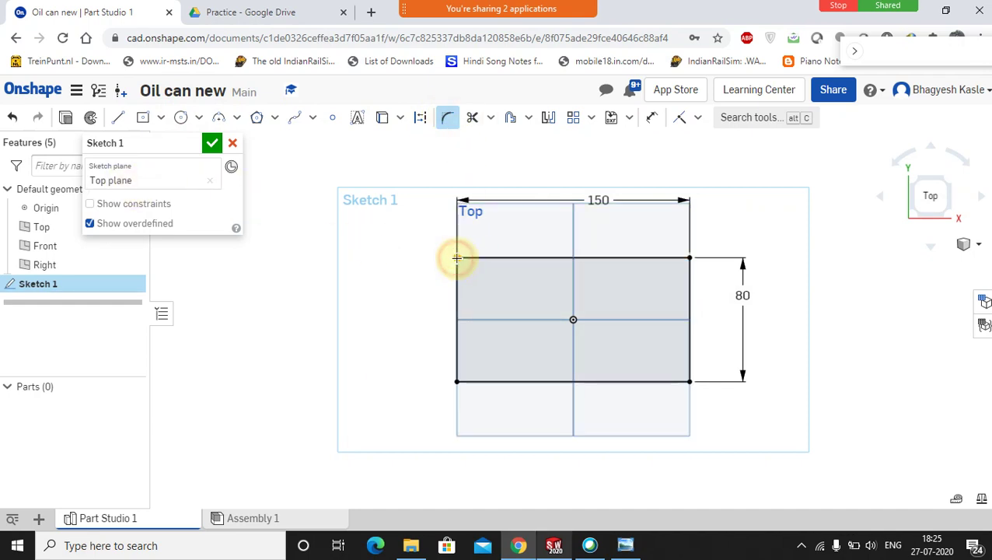
click(457, 259)
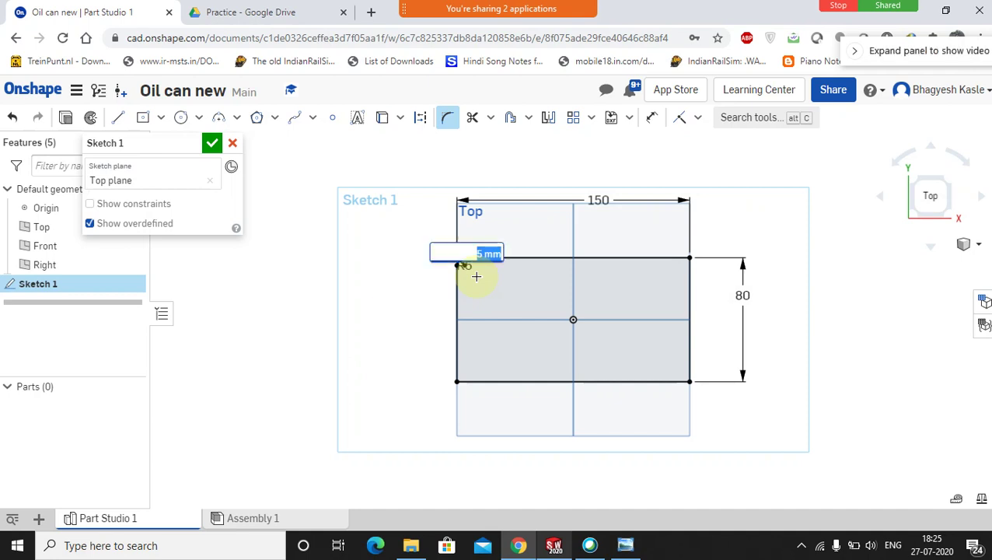
text(150)
key(Return)
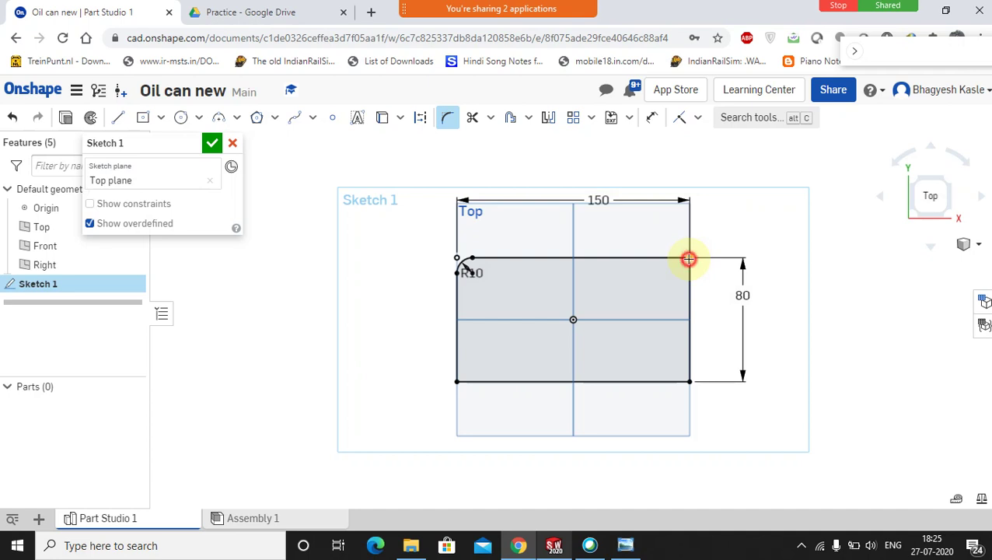
click(689, 259)
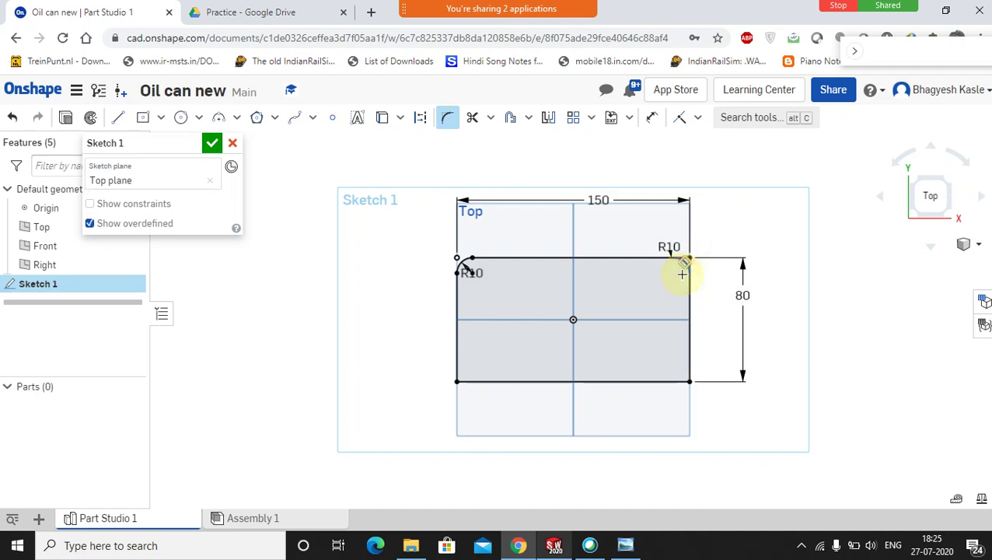
key(Return)
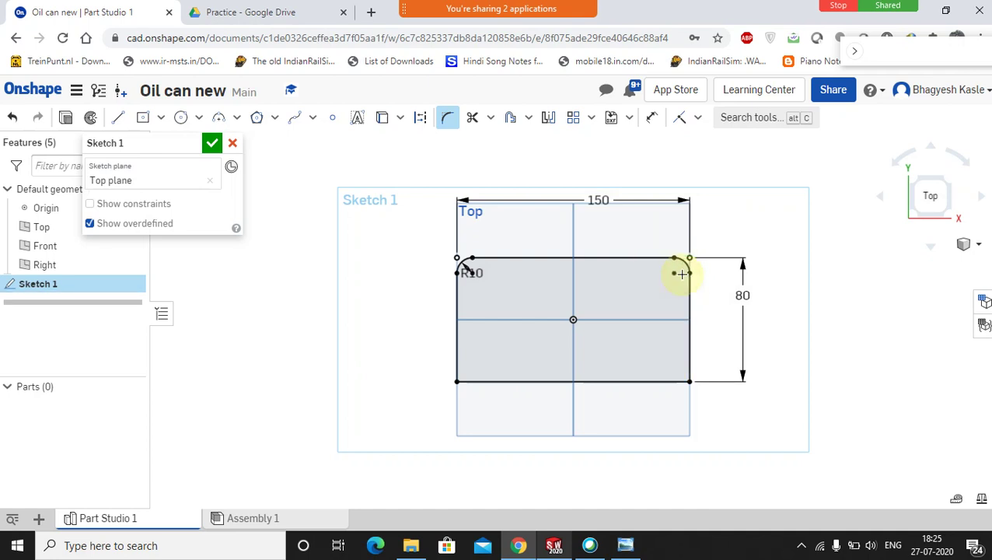
click(456, 382)
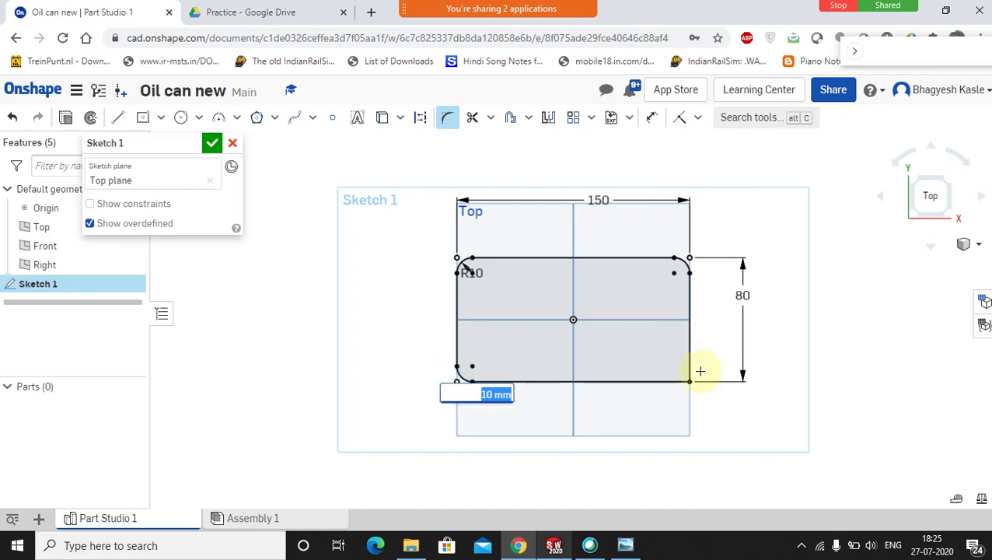
key(Return)
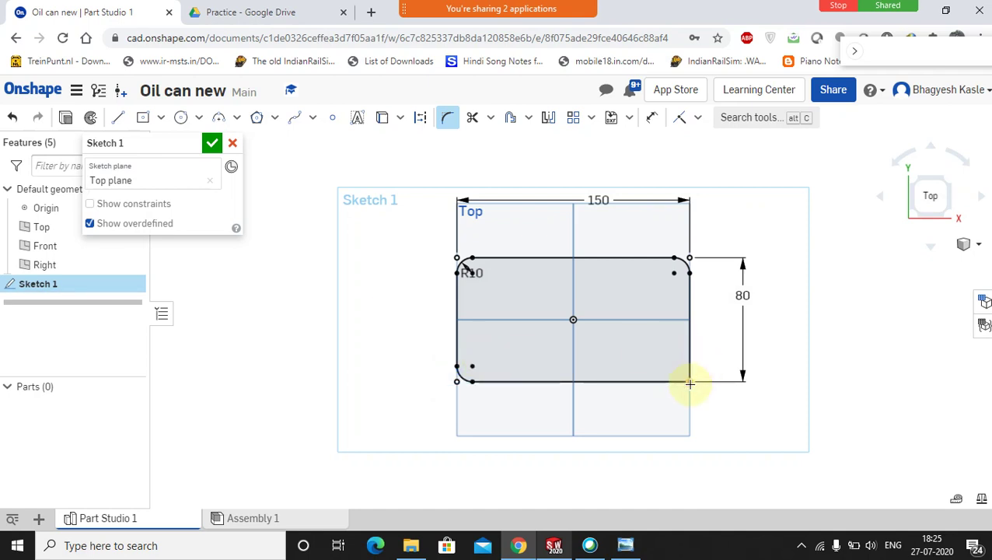
click(690, 381)
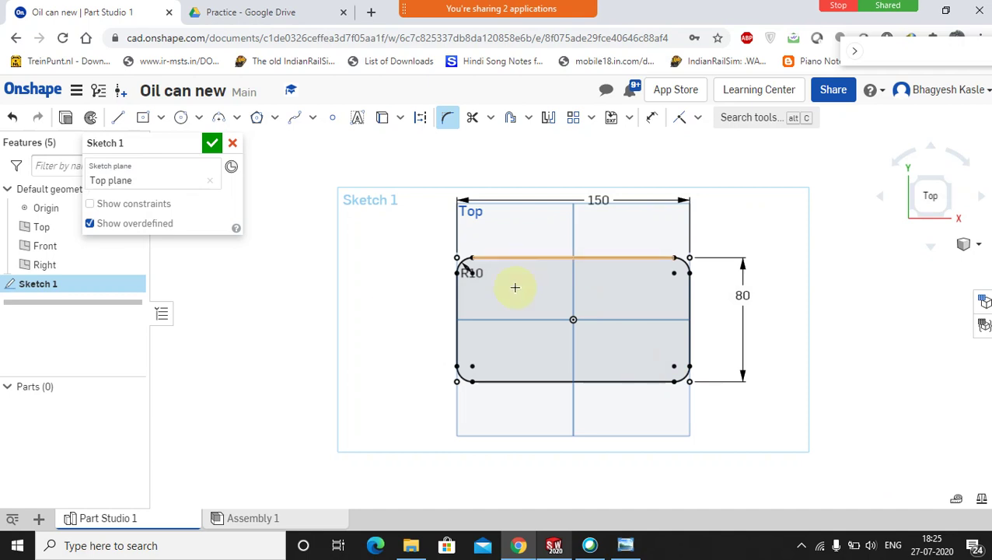
Check the body height on the drawing in Windows Photo Viewer, and extrude the filleted rectangle 180 mm as a new solid in Onshape
scroll(714, 281, up, 1)
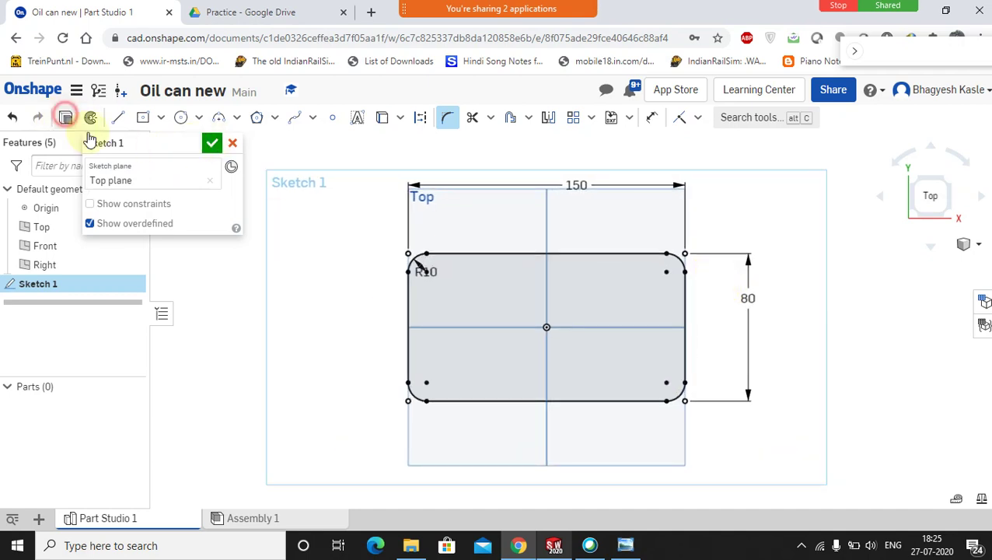
click(622, 543)
drag(277, 398, 283, 215)
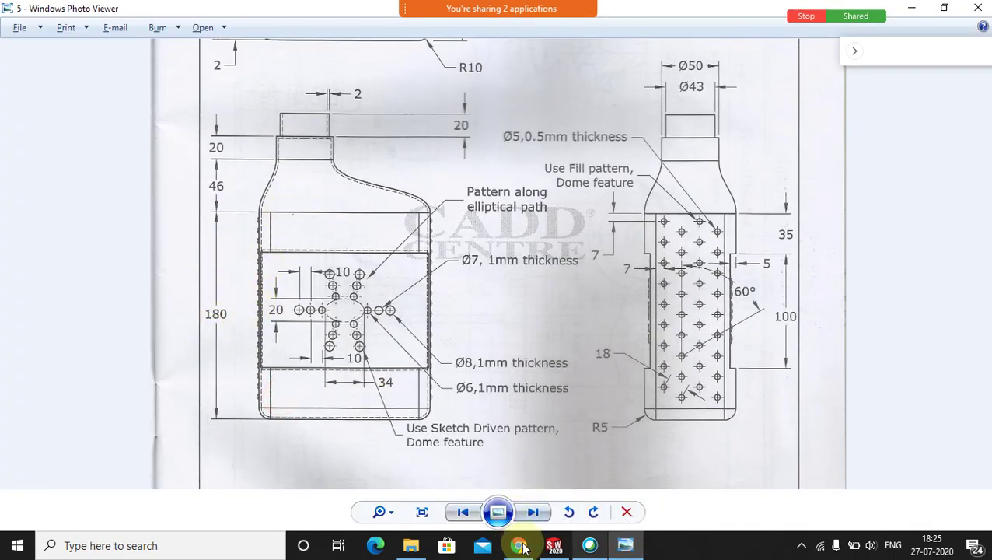
click(554, 545)
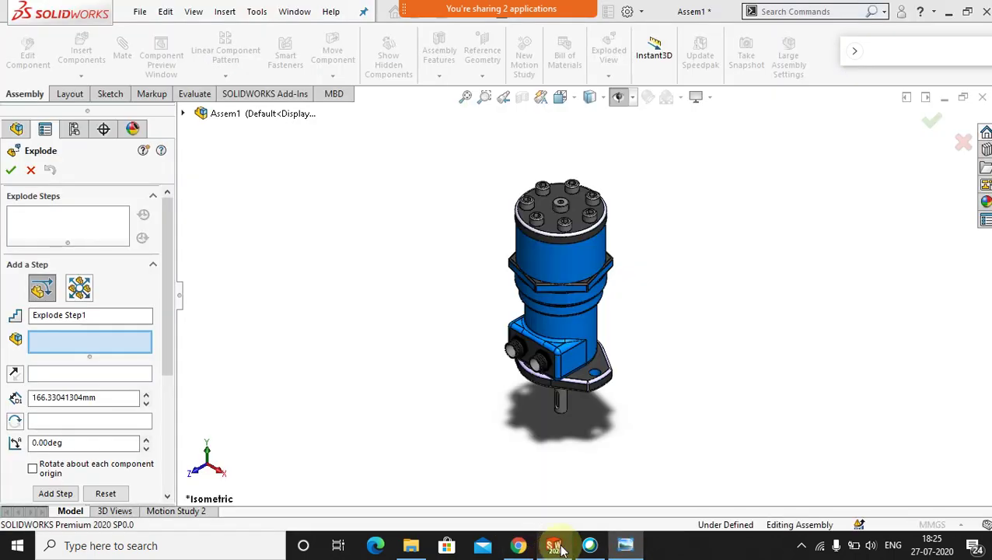
click(520, 546)
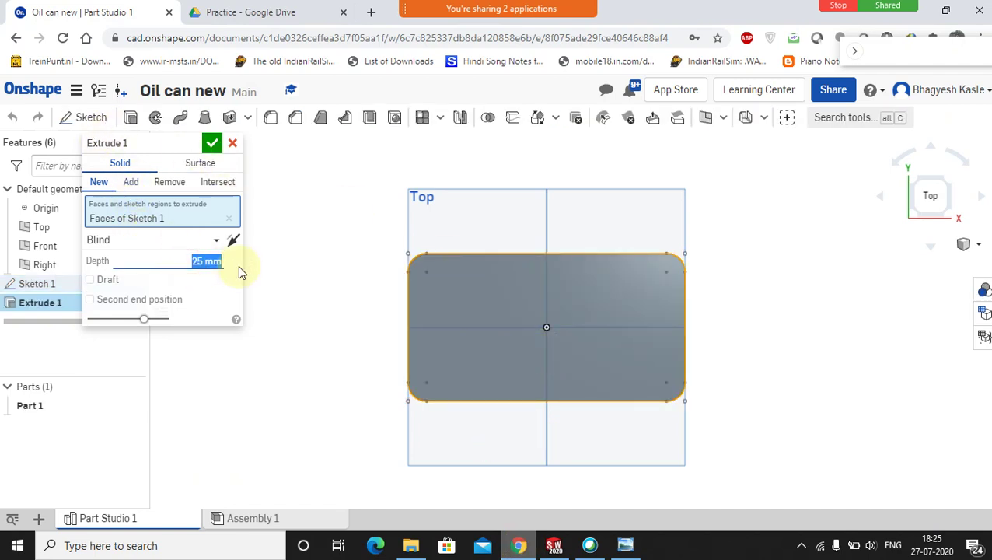
text(180)
key(Return)
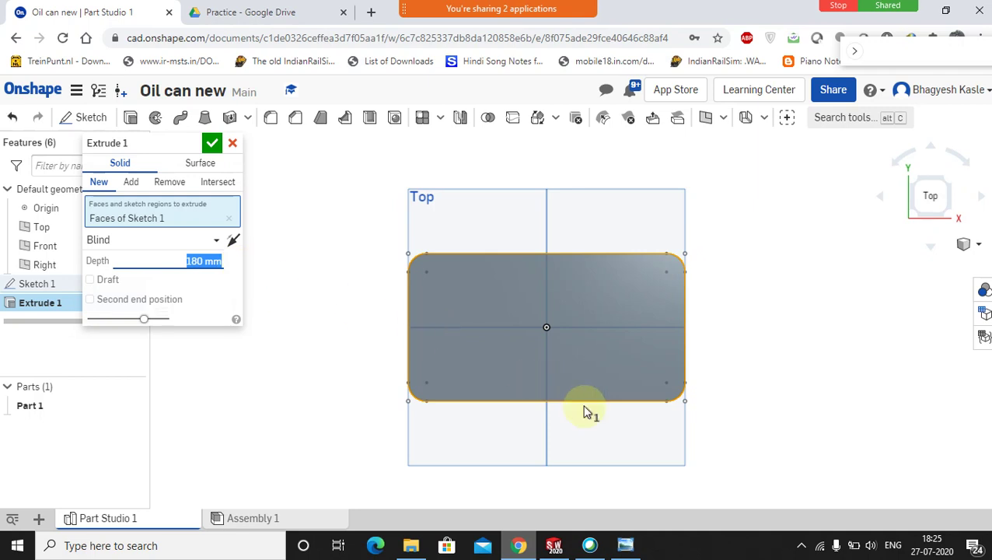
right_drag(750, 401, 660, 316)
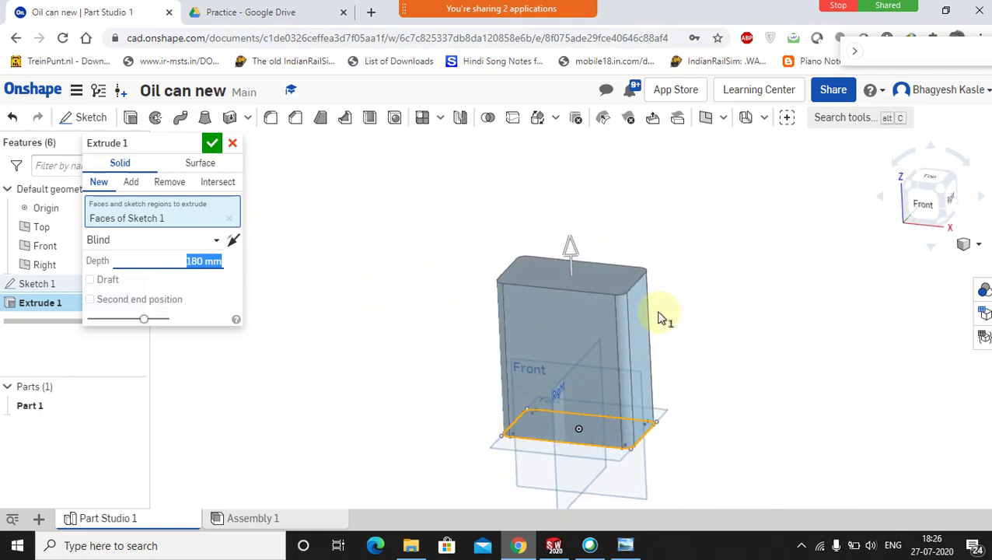
click(212, 143)
mouse_move(450, 327)
right_down()
mouse_move(472, 343)
mouse_move(536, 338)
mouse_move(440, 325)
mouse_move(454, 343)
right_up()
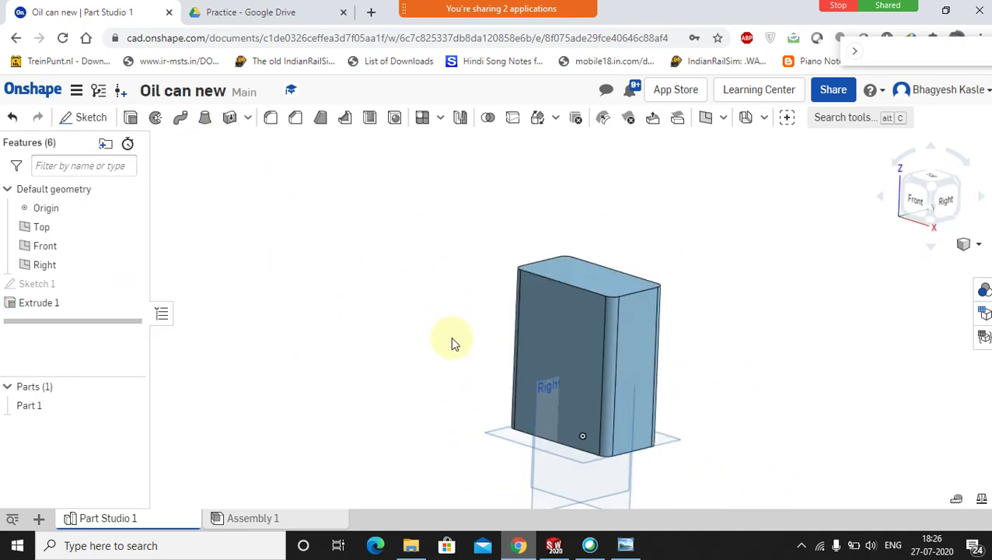
Check the shoulder height on the drawing in Windows Photo Viewer, and create an Onshape plane offset 46 mm above the body's top face
click(625, 544)
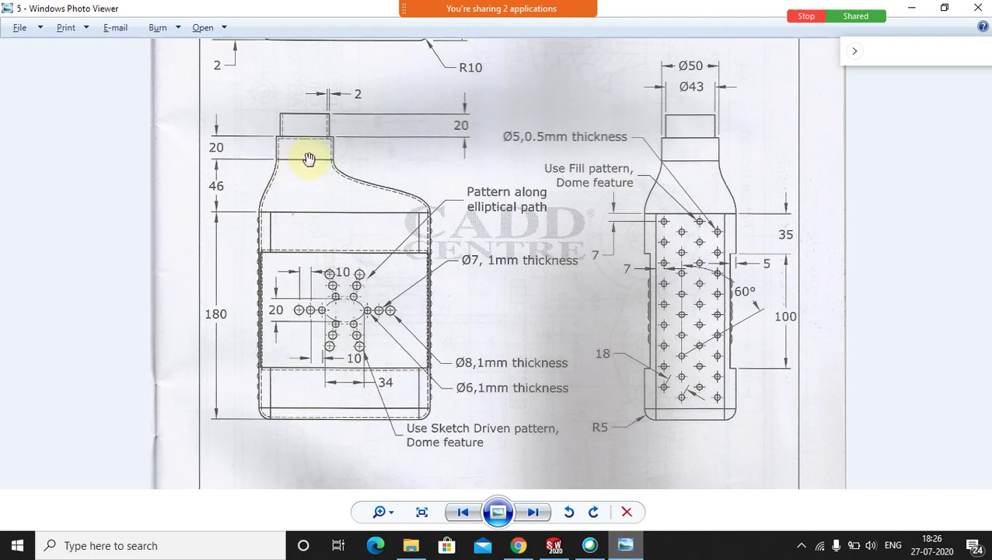
drag(308, 158, 351, 290)
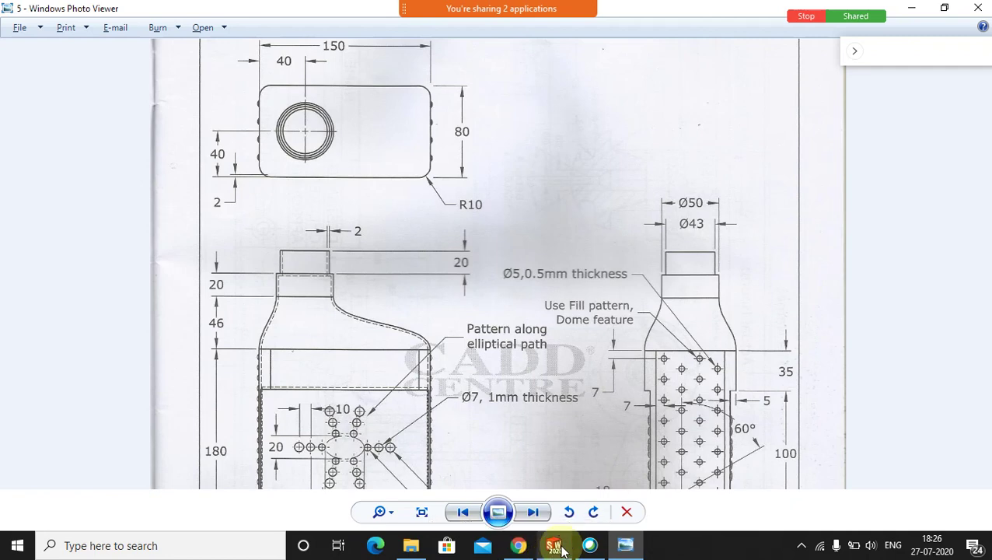
click(520, 545)
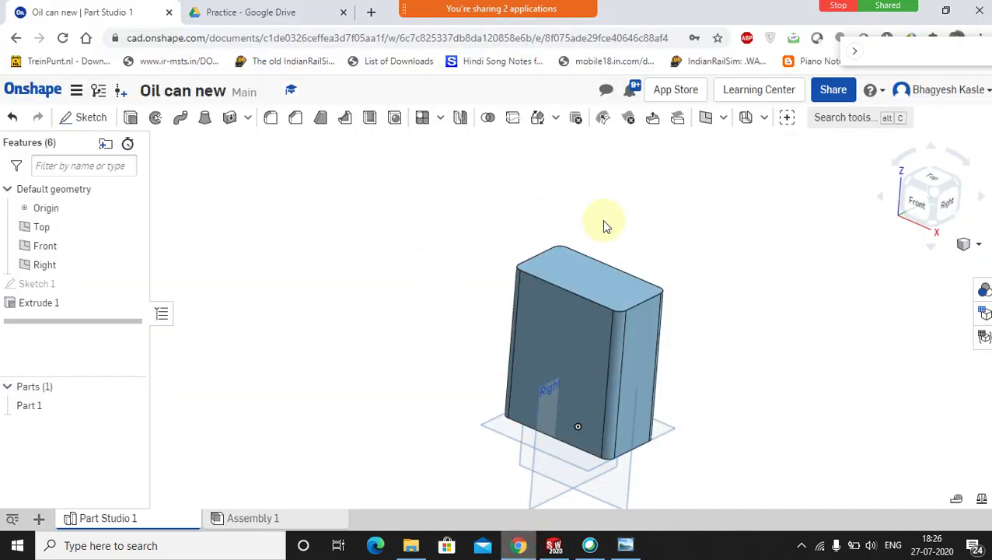
scroll(602, 219, down, 2)
click(597, 268)
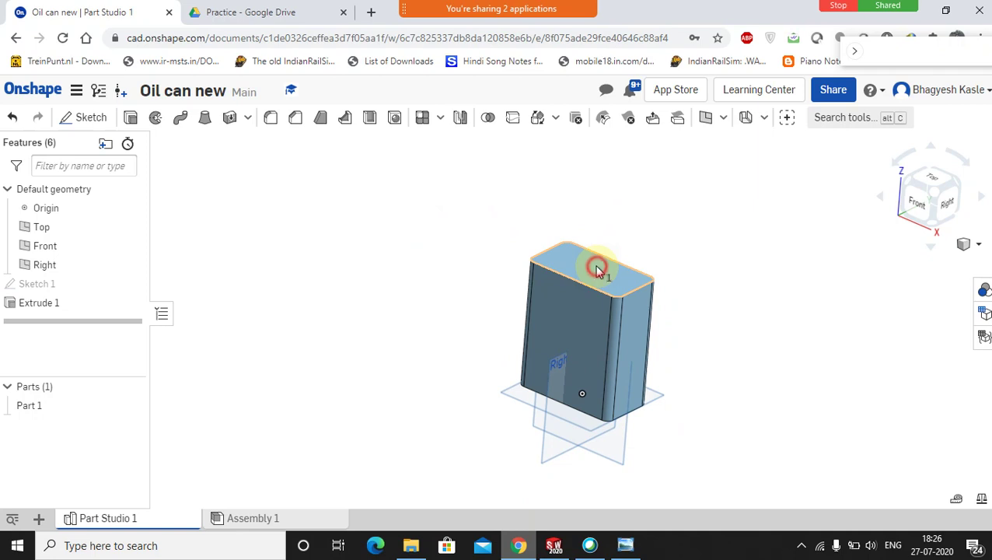
click(706, 119)
click(185, 221)
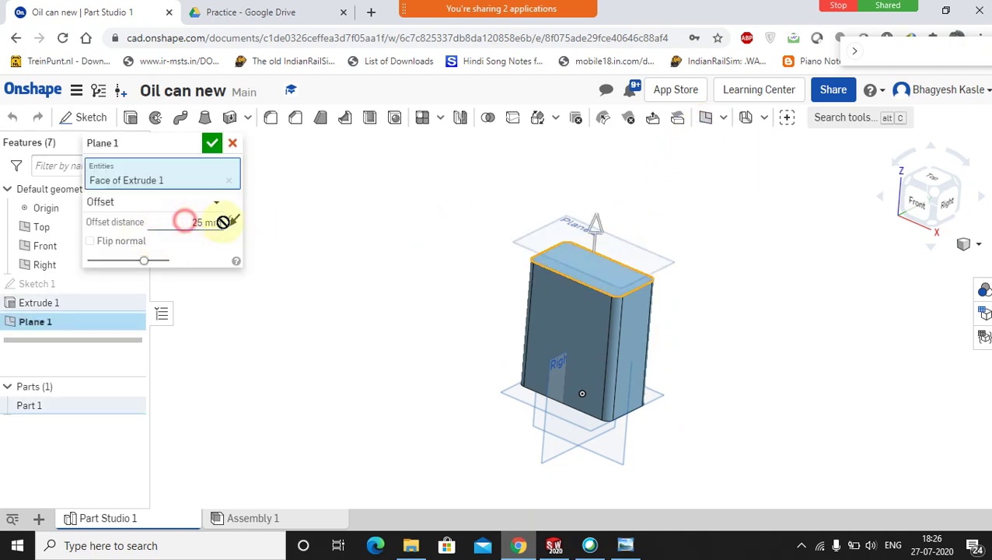
text(46)
key(Return)
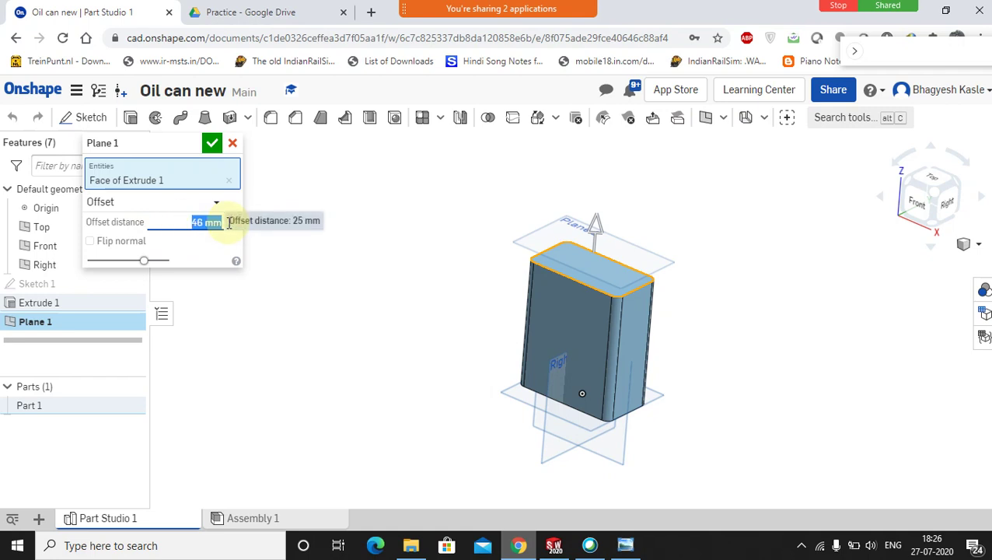
click(208, 146)
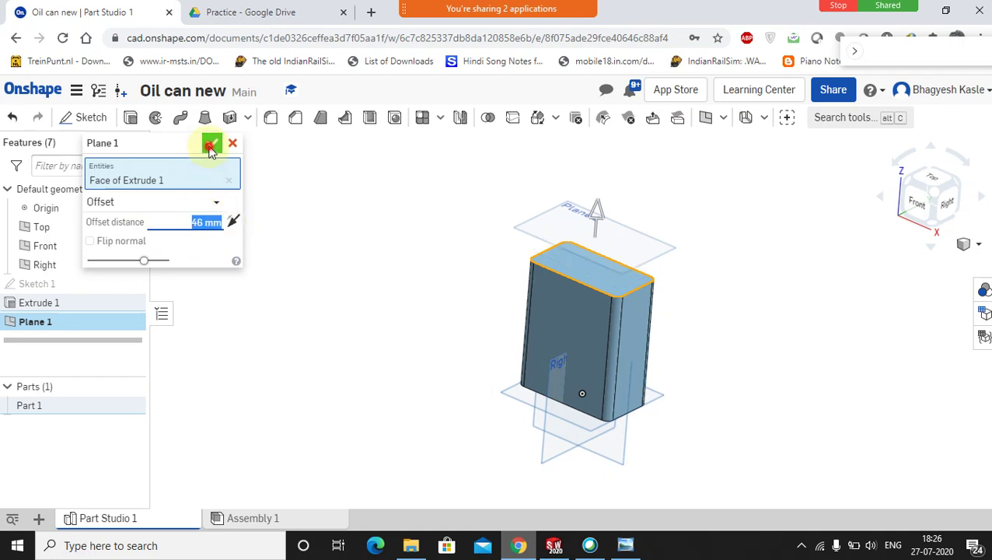
click(334, 263)
Start a new sketch on the offset plane above the body and orient the view normal to it
mouse_move(392, 323)
middle_down()
mouse_move(457, 268)
mouse_move(394, 332)
middle_up()
right_drag(394, 332, 414, 338)
click(554, 249)
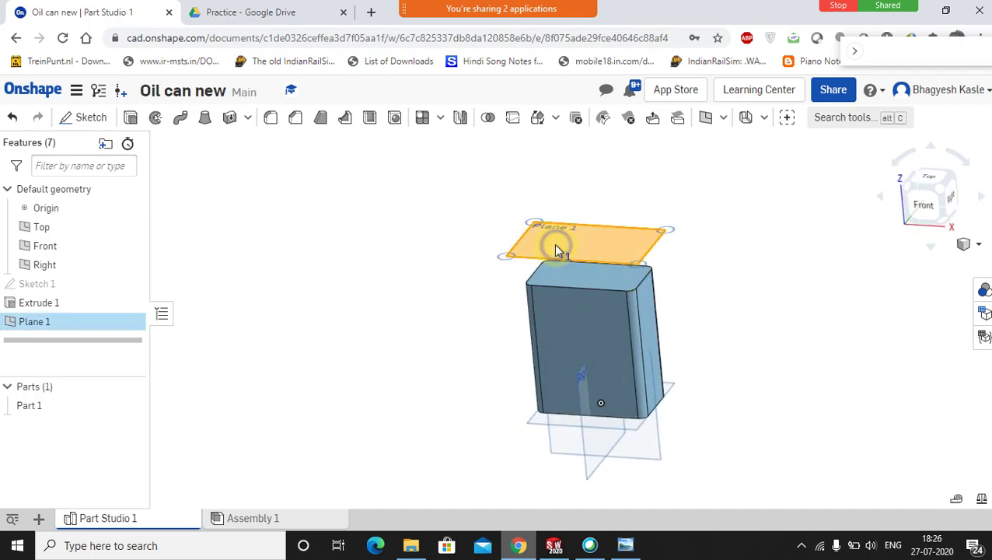
right_click(555, 246)
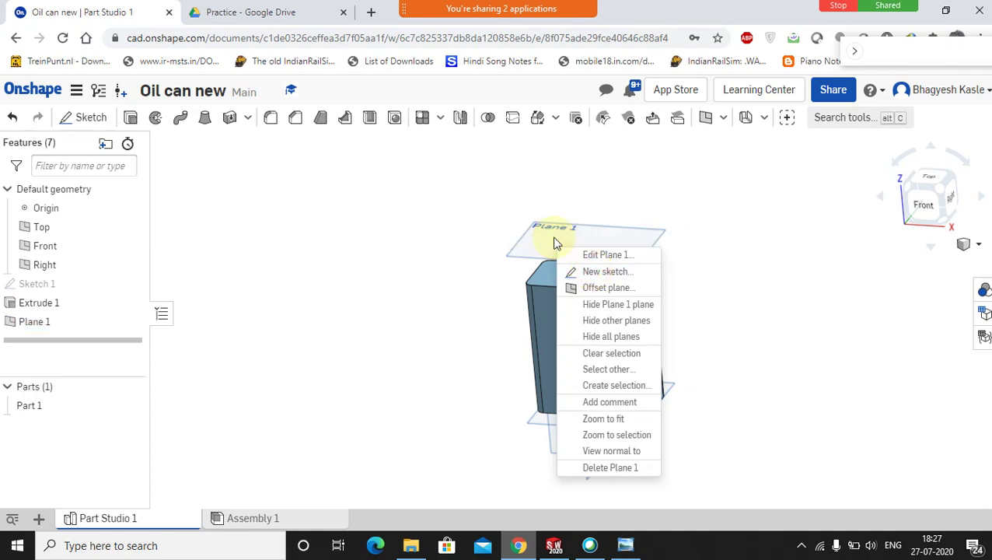
click(546, 242)
right_click(547, 246)
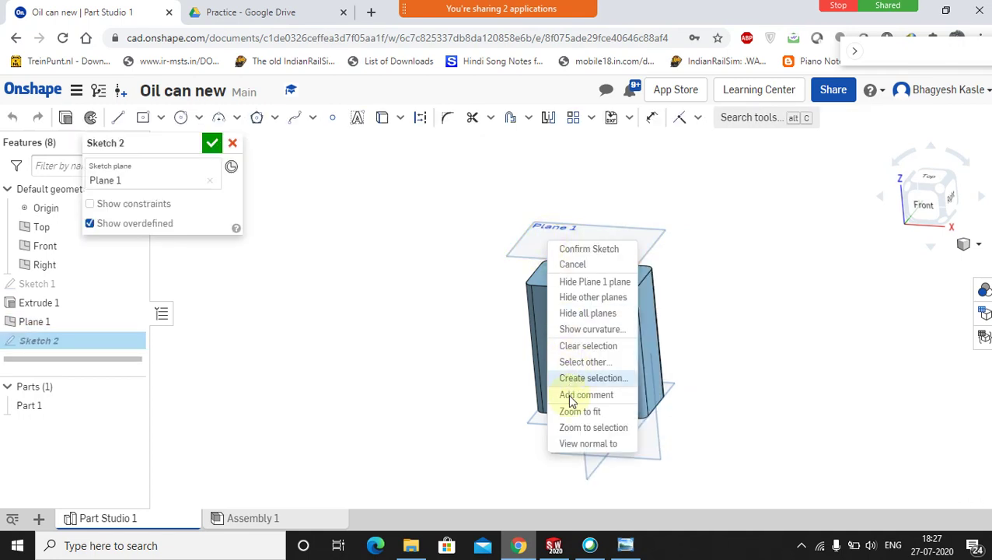
click(579, 446)
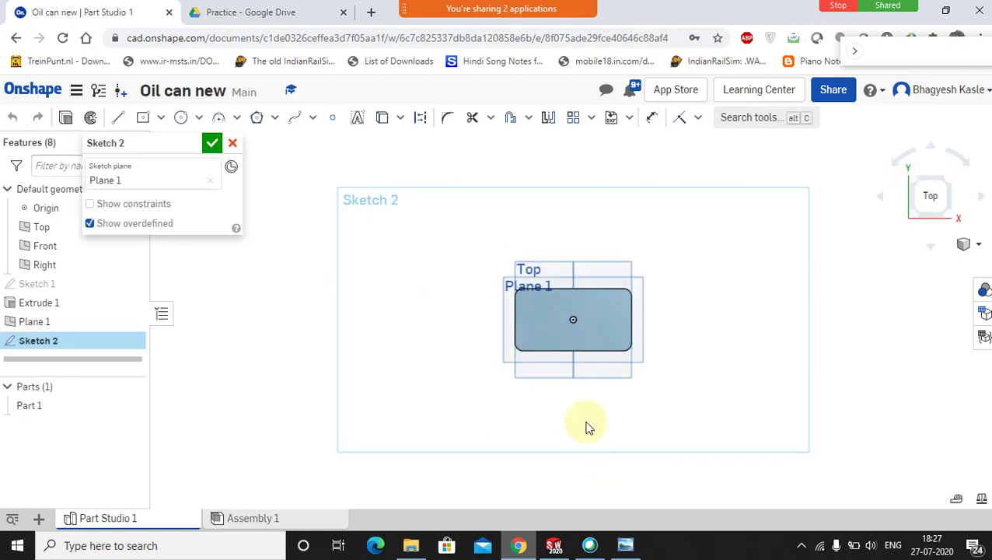
Sketch a circle about 38 mm in diameter to the left of the origin and level with it
click(580, 327)
click(180, 117)
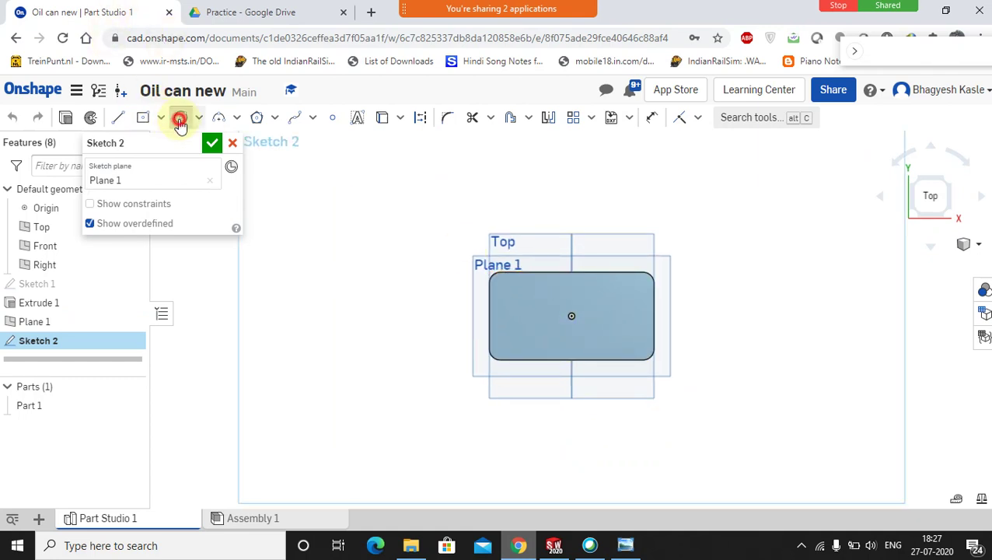
scroll(533, 320, up, 3)
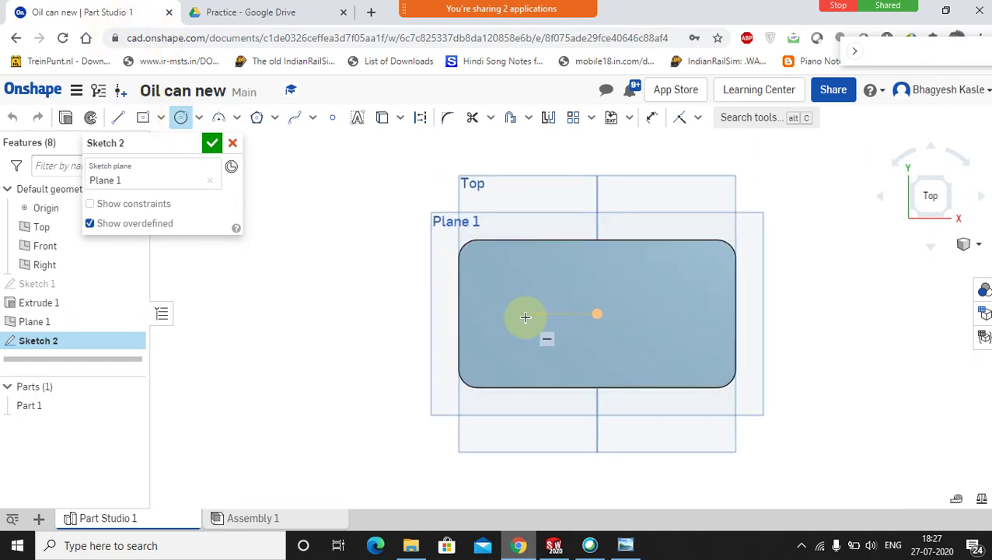
click(525, 314)
click(536, 285)
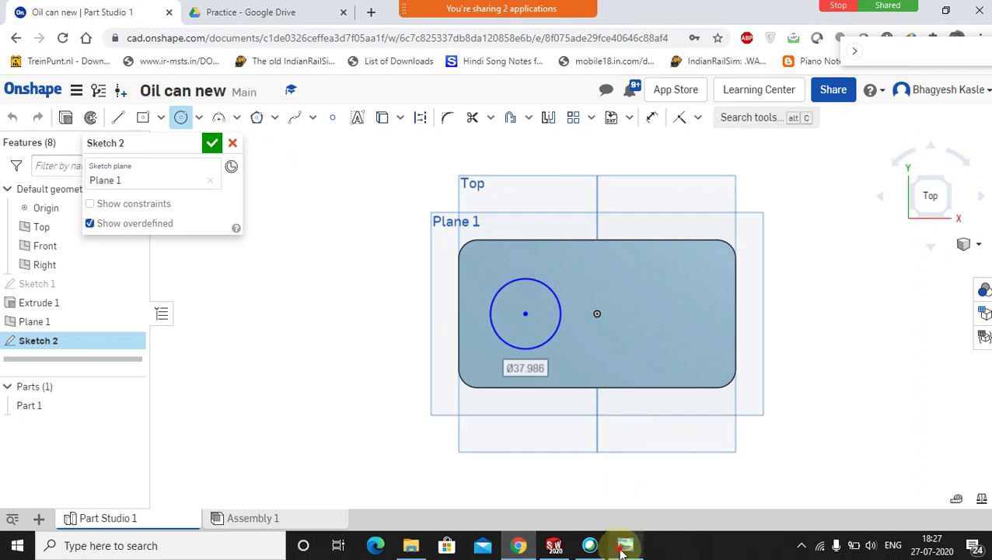
Check the neck dimensions on the drawing in Windows Photo Viewer, and dimension the circle's diameter to 50 mm in Onshape
click(626, 545)
drag(317, 189, 317, 217)
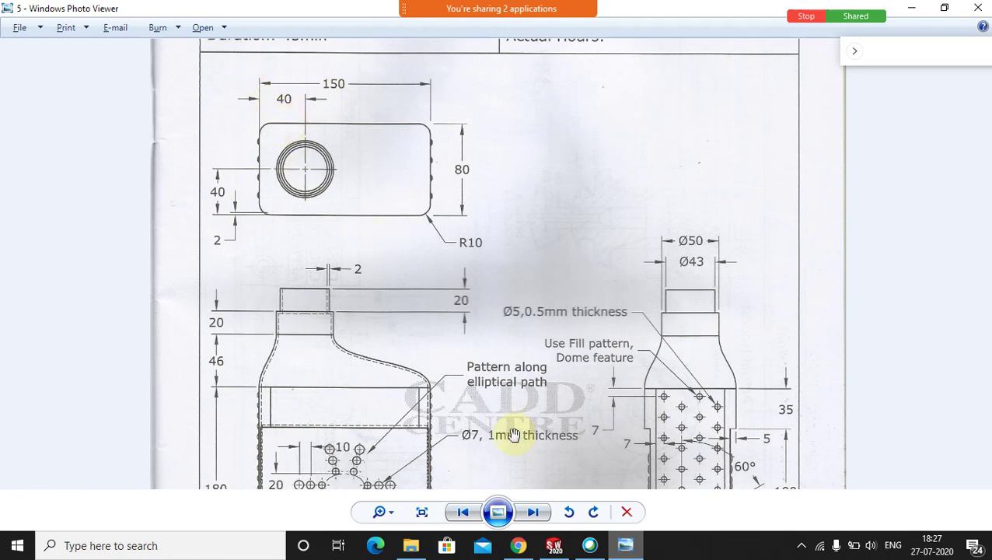
click(517, 544)
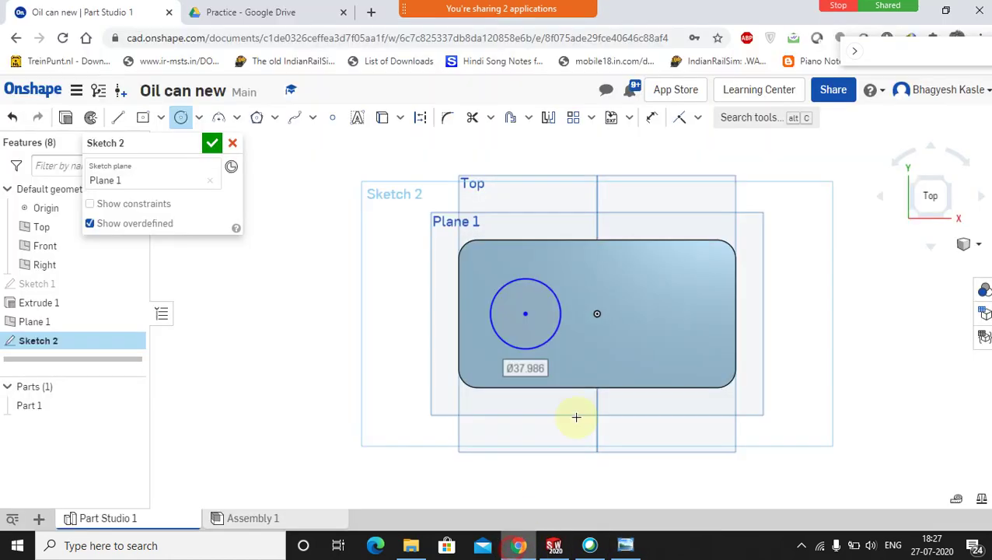
click(650, 119)
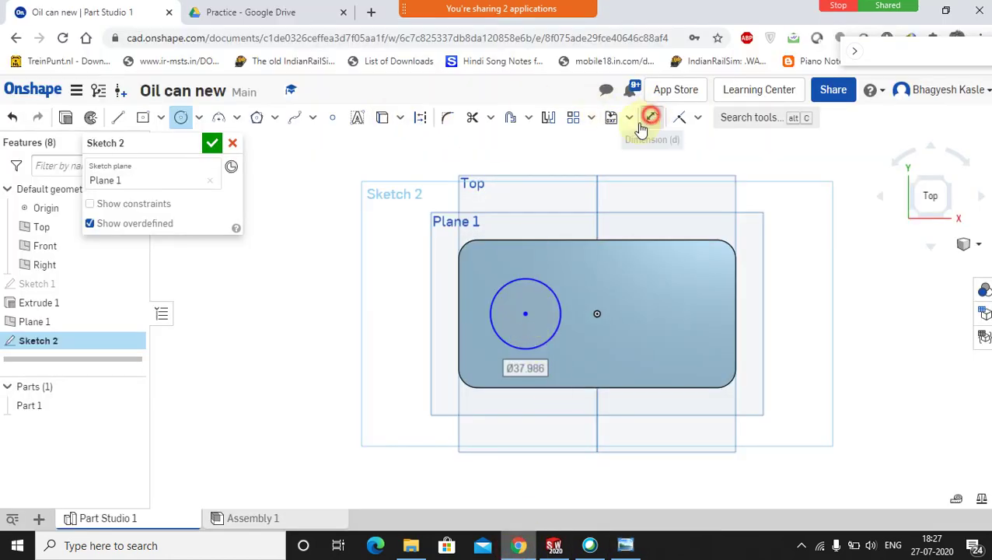
click(533, 294)
click(344, 260)
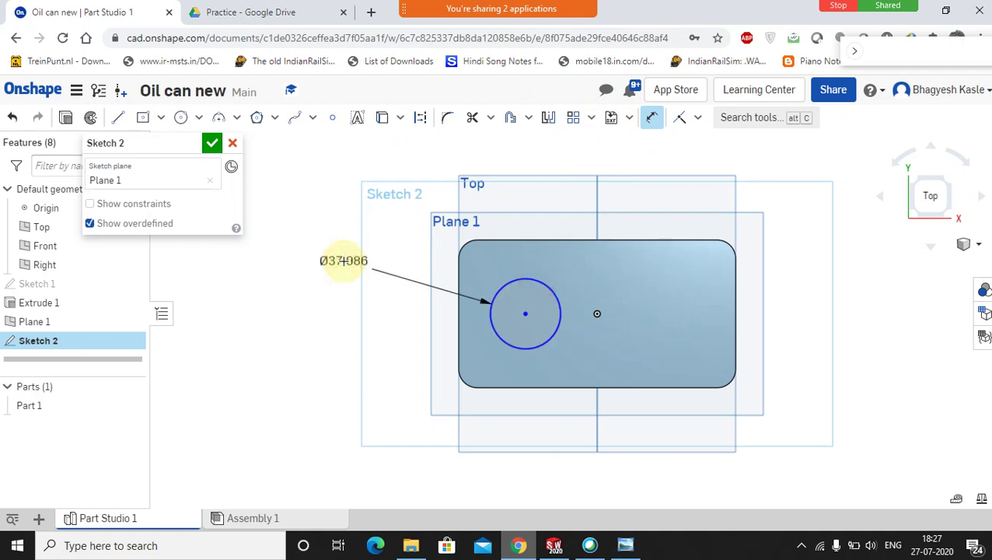
text(50)
key(Return)
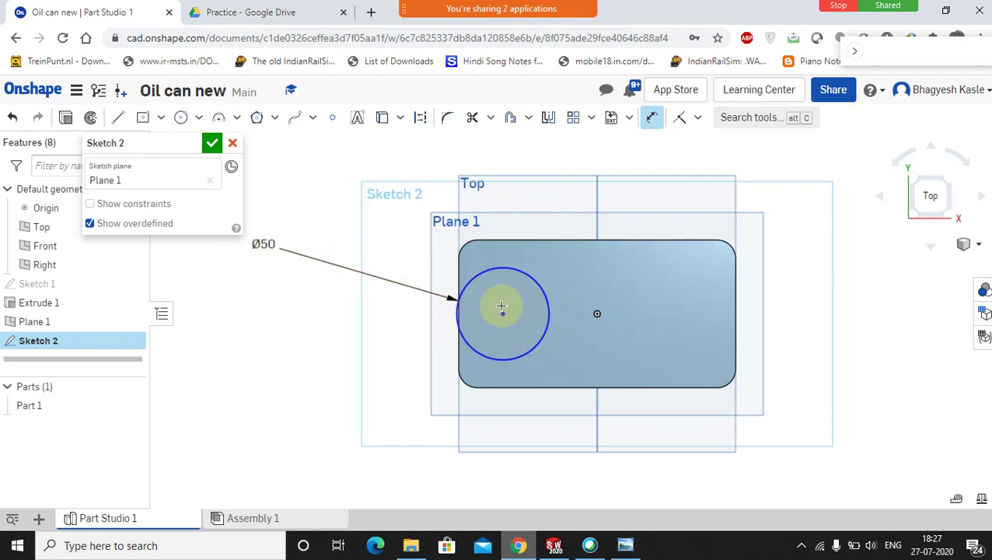
Dimension the circle's centre 40 mm from the body's lower long edge
click(502, 312)
click(516, 387)
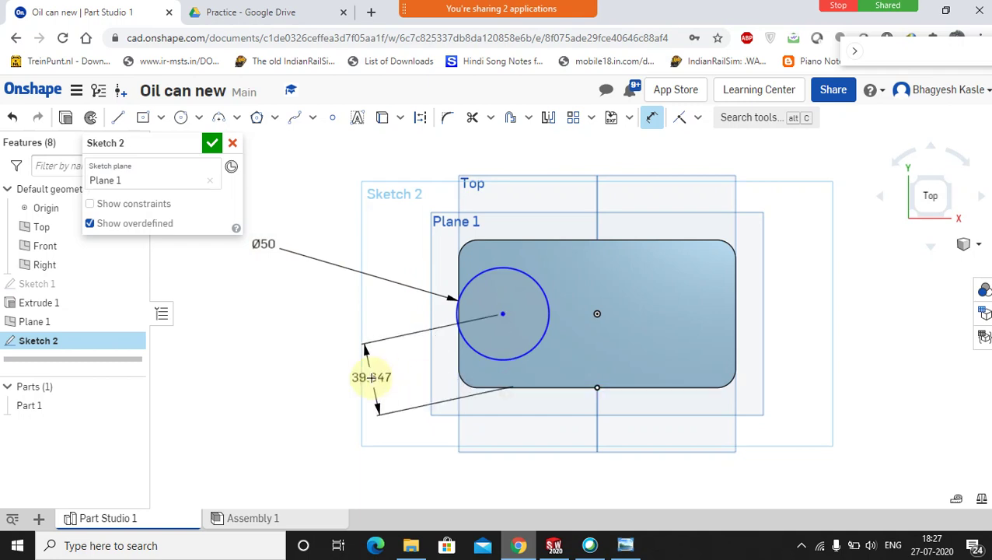
click(385, 352)
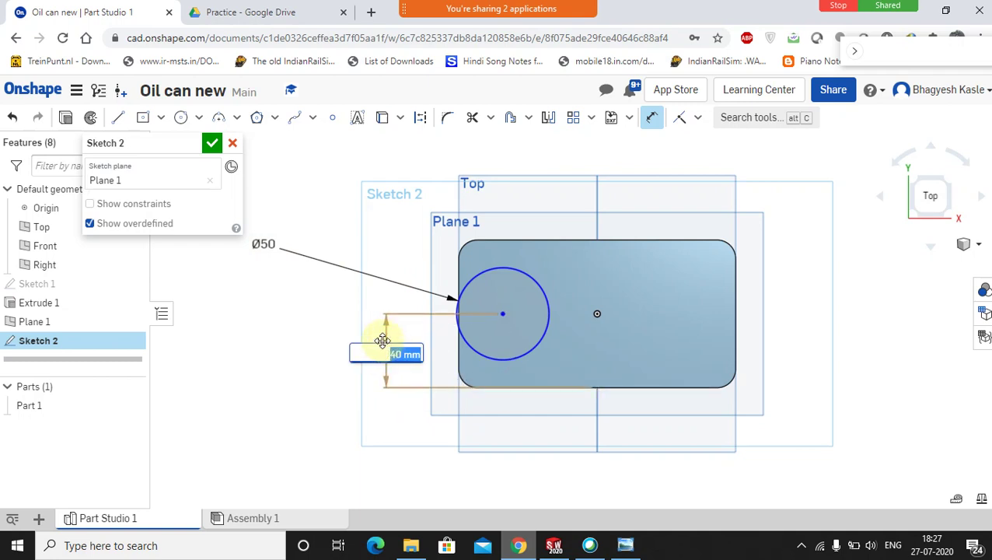
key(Return)
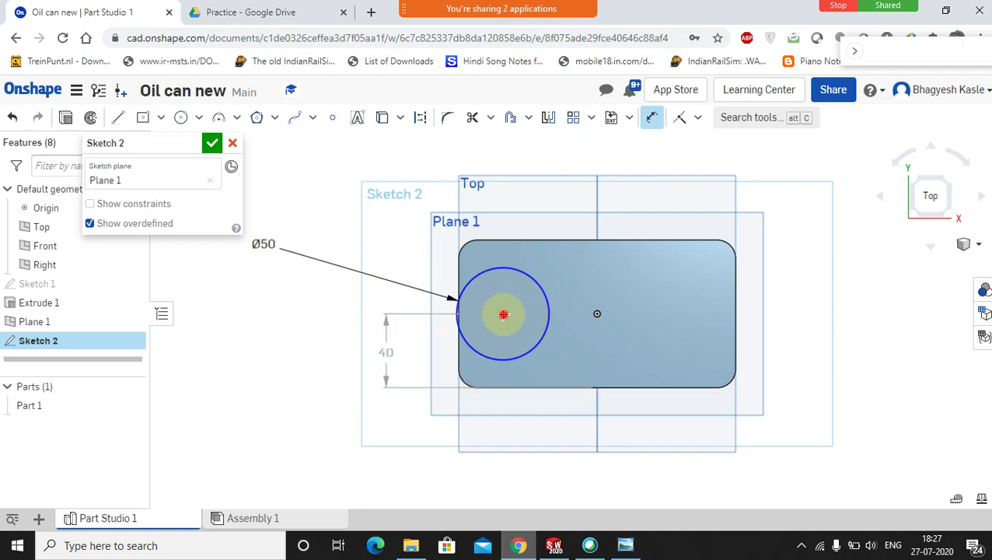
Dimension the circle's centre 40 mm from the body's left short edge and finish the sketch
click(458, 356)
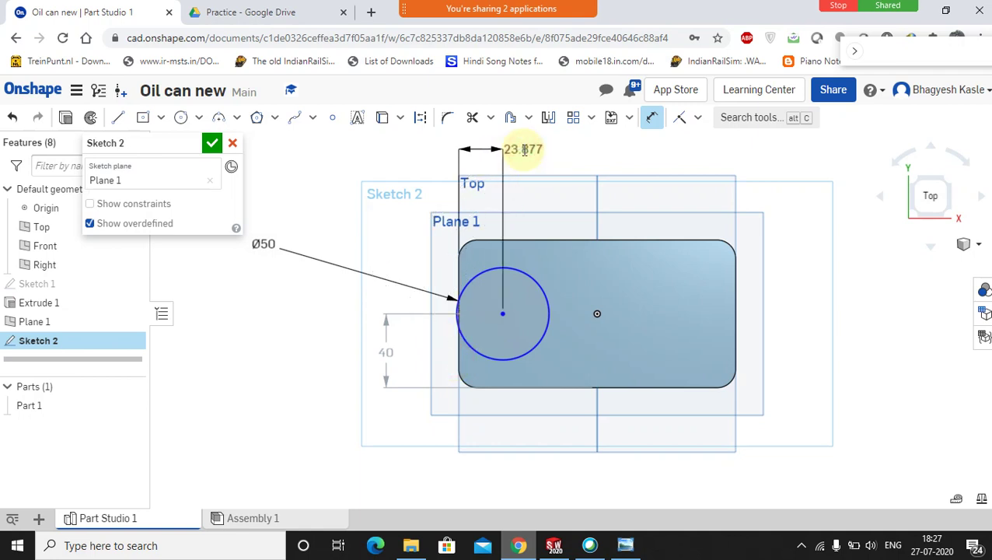
click(523, 149)
text(40)
key(Return)
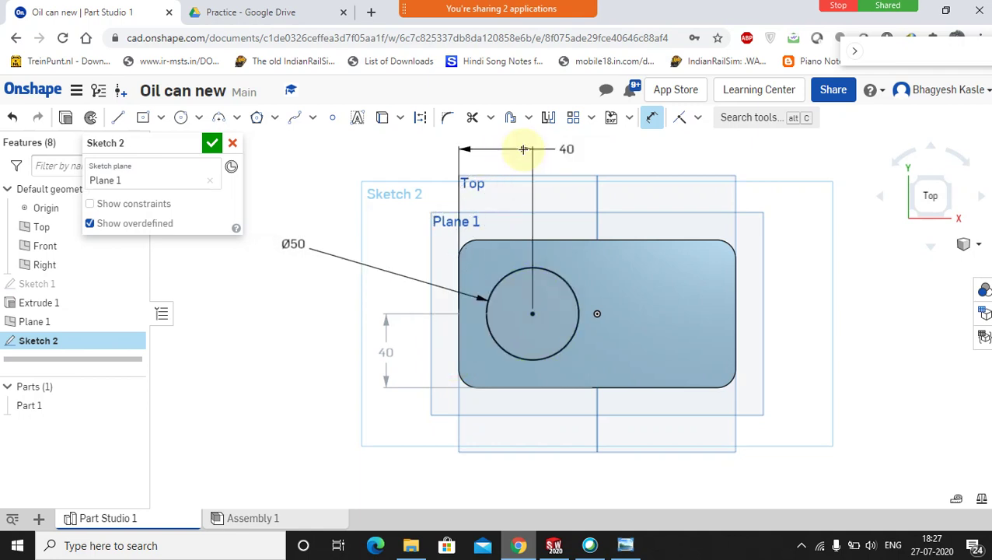
click(211, 142)
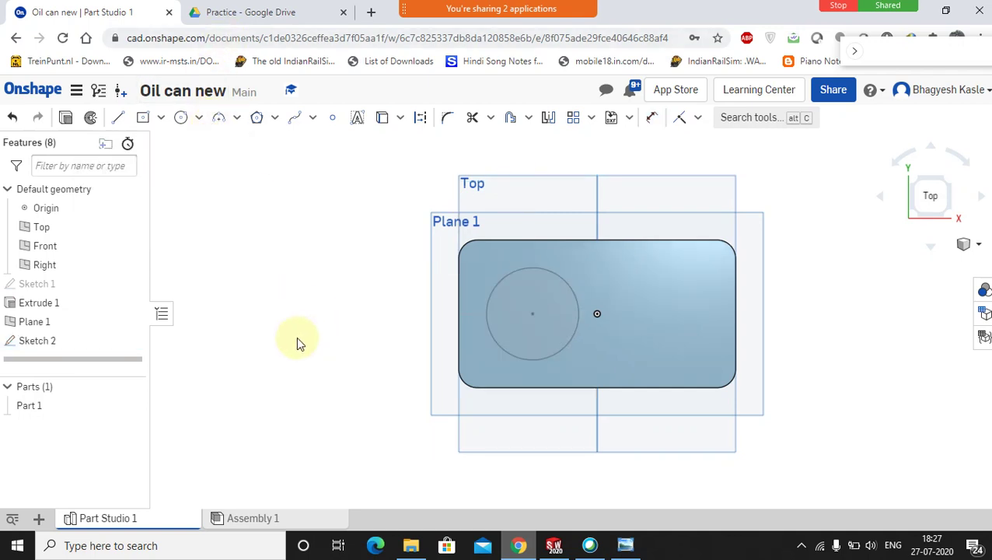
Examine the body's top face and the neck circle above it from an angled view
click(277, 340)
middle_drag(364, 370, 352, 214)
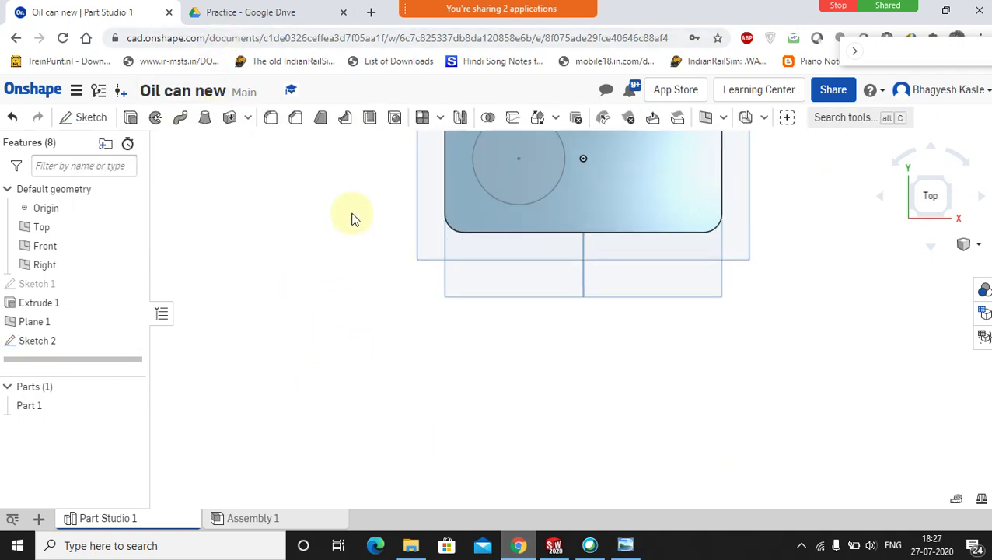
scroll(491, 282, up, 2)
scroll(507, 342, down, 8)
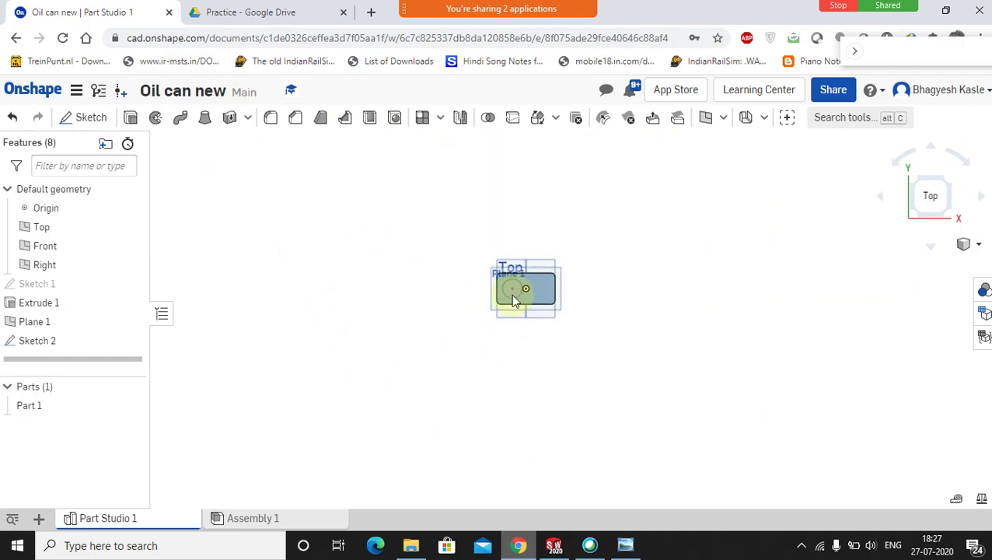
scroll(513, 302, down, 2)
scroll(514, 352, up, 3)
right_drag(496, 297, 486, 239)
scroll(508, 222, up, 4)
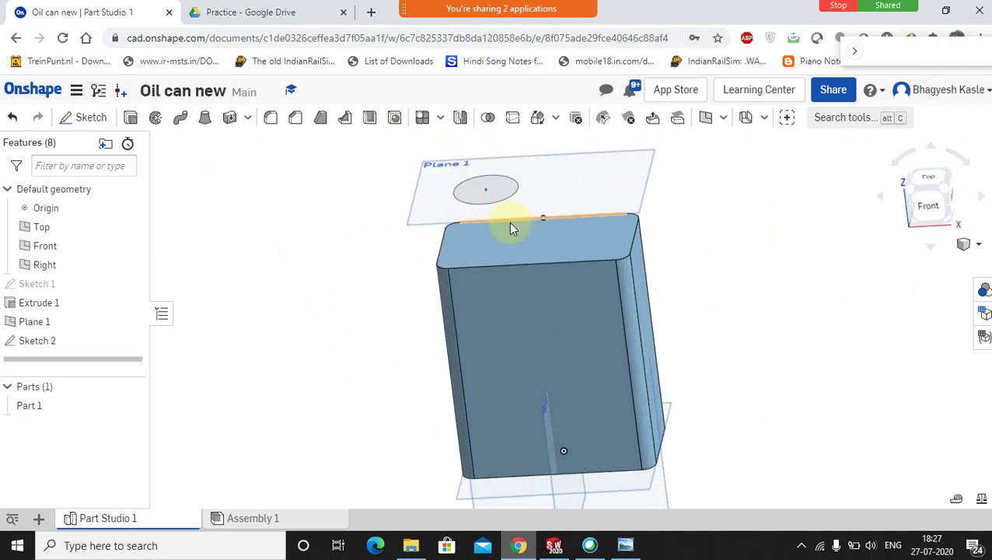
click(499, 239)
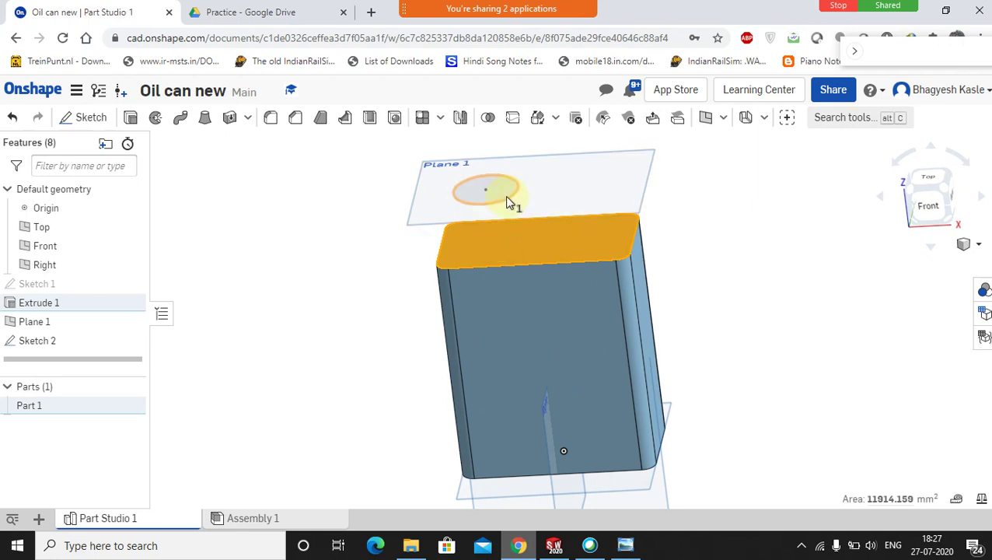
click(332, 229)
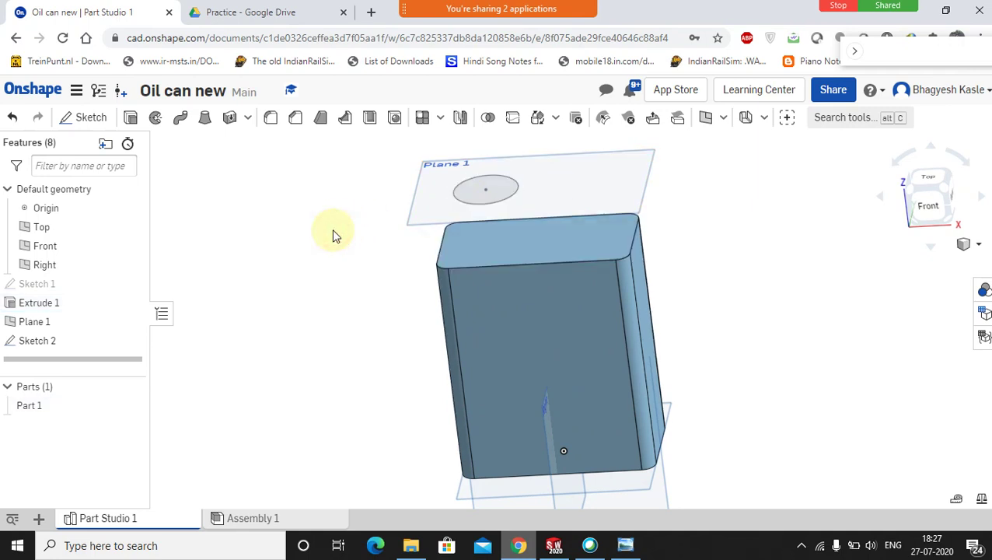
Try a solid loft from the body's top face to the neck circle and inspect the previewed shoulder surface
click(206, 121)
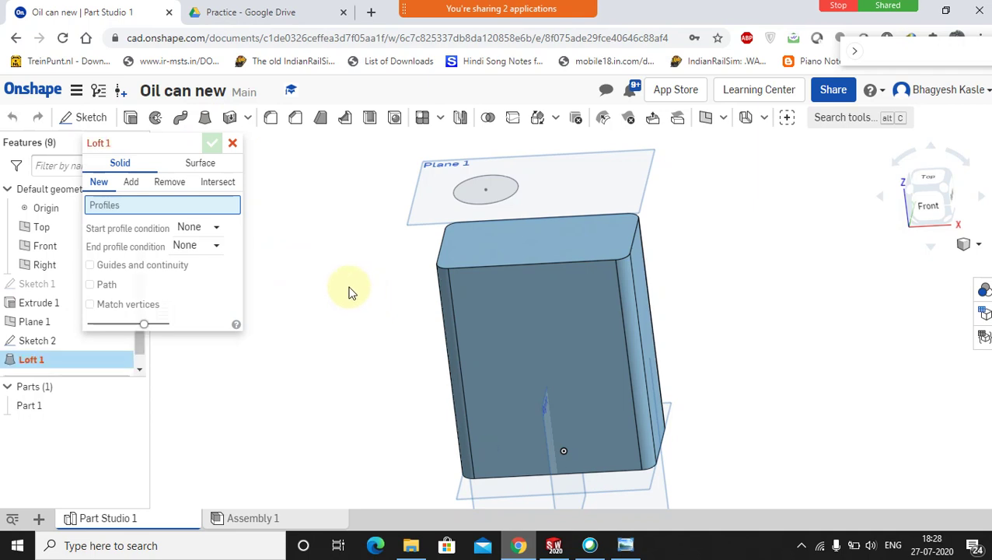
click(540, 245)
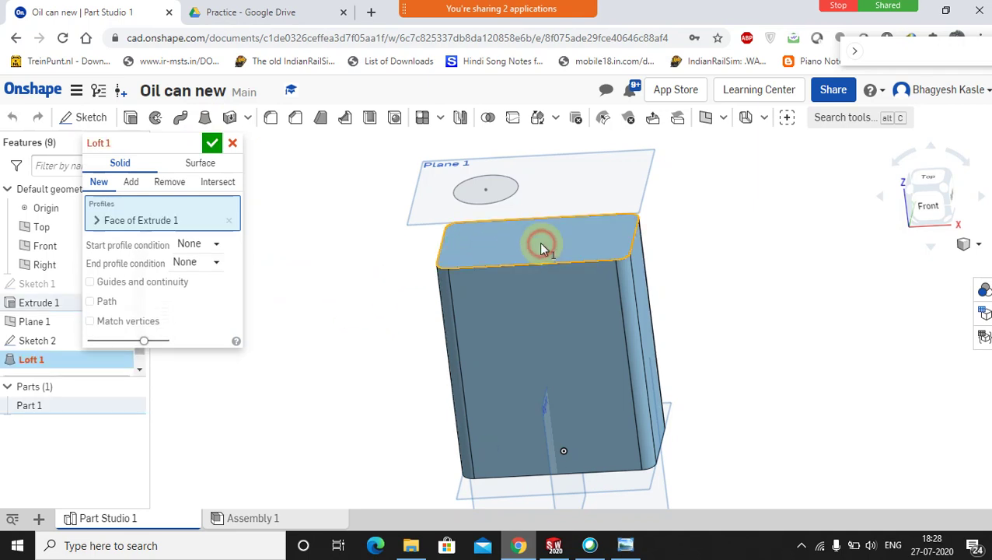
click(506, 198)
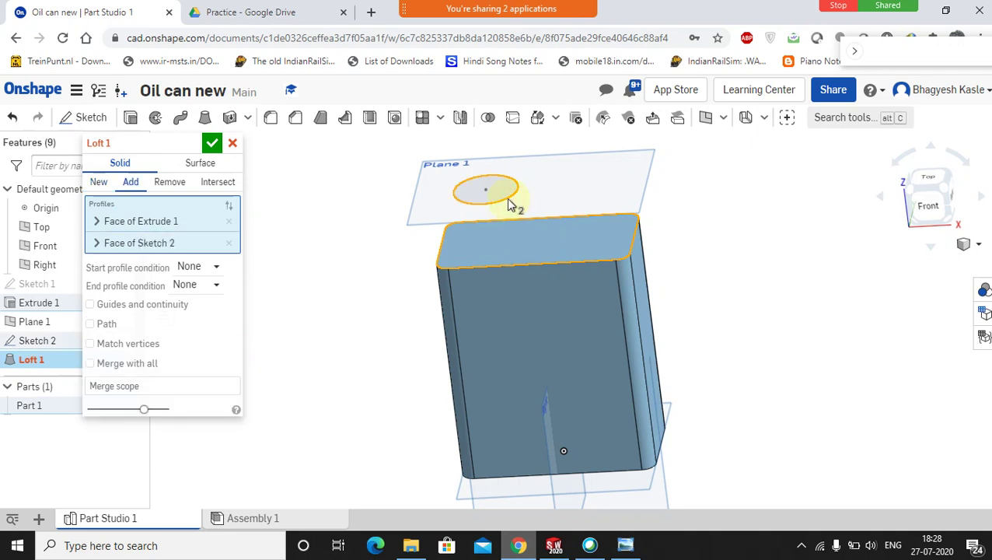
middle_drag(405, 370, 448, 374)
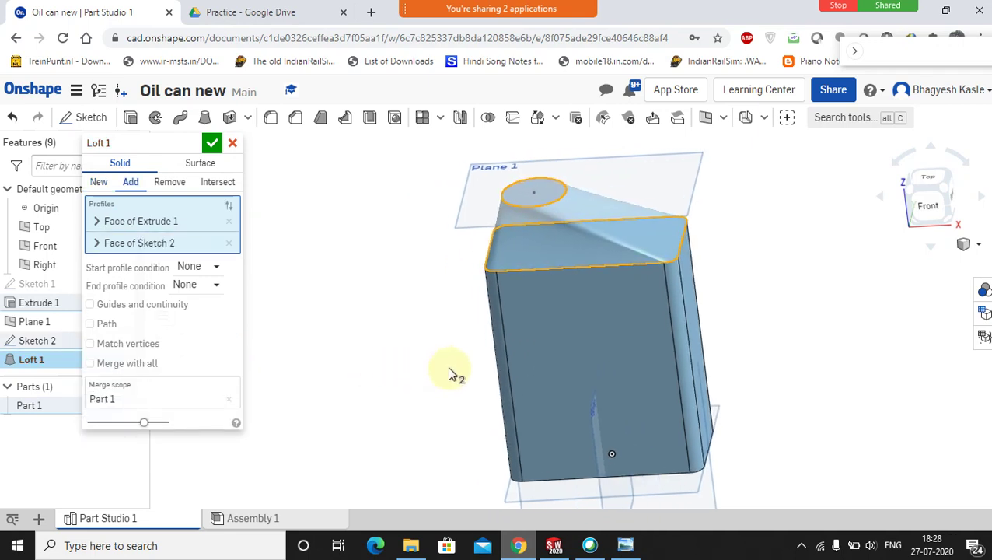
mouse_move(449, 374)
right_down()
mouse_move(436, 376)
mouse_move(515, 376)
mouse_move(435, 371)
mouse_move(446, 371)
right_up()
scroll(509, 246, down, 3)
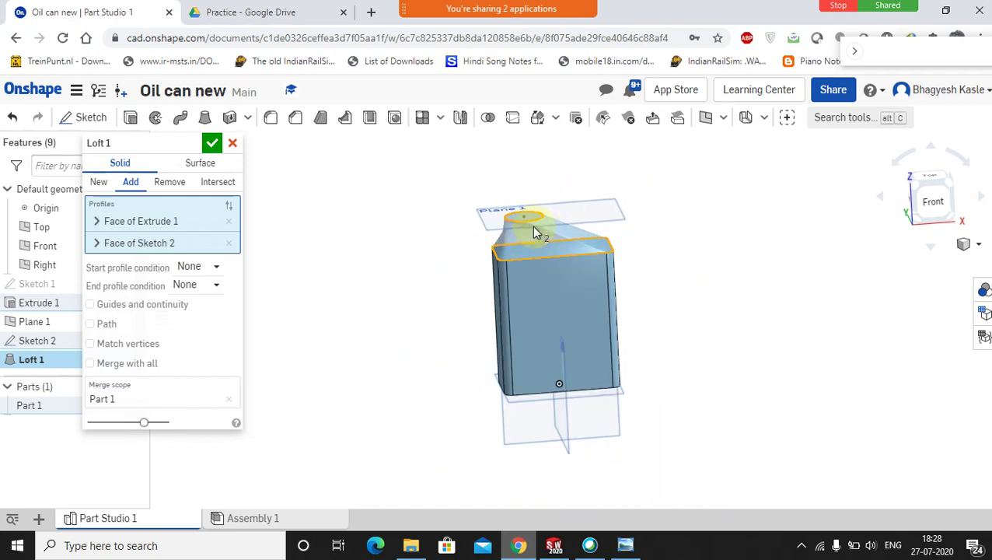
scroll(536, 222, up, 6)
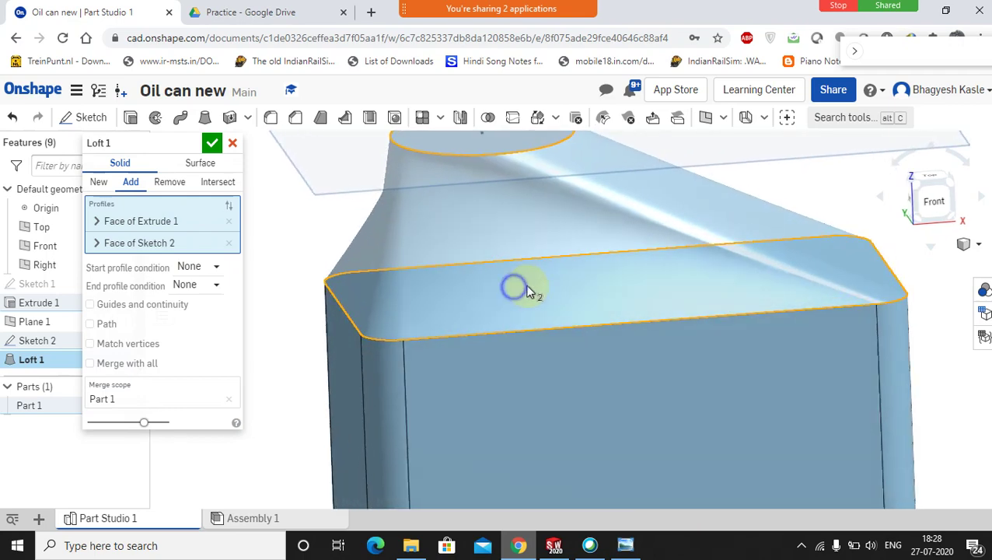
mouse_move(526, 289)
right_down()
mouse_move(554, 291)
mouse_move(520, 298)
mouse_move(516, 327)
mouse_move(514, 287)
mouse_move(549, 288)
mouse_move(519, 290)
right_up()
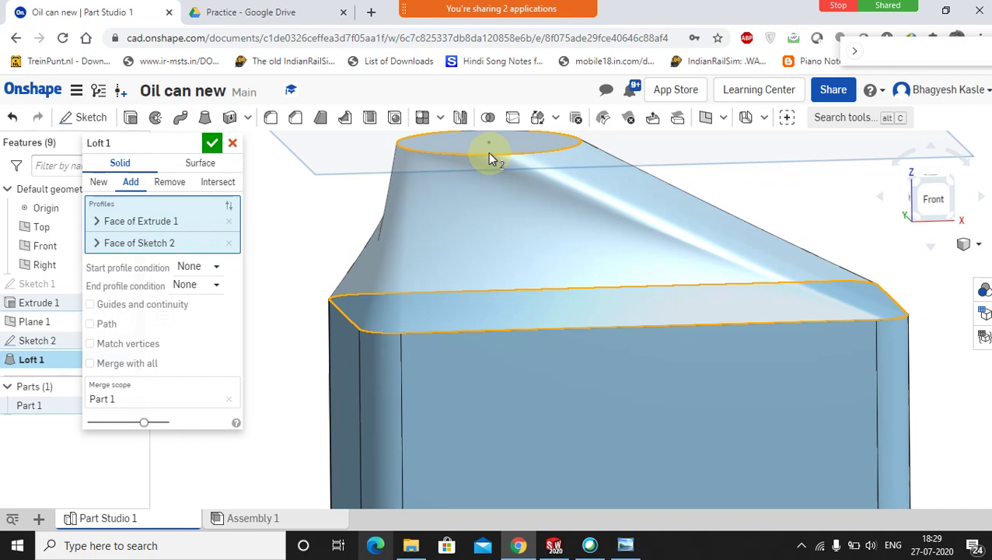
click(236, 147)
Edit the neck circle's sketch to add a point on the front-left part of the circle
scroll(478, 254, up, 4)
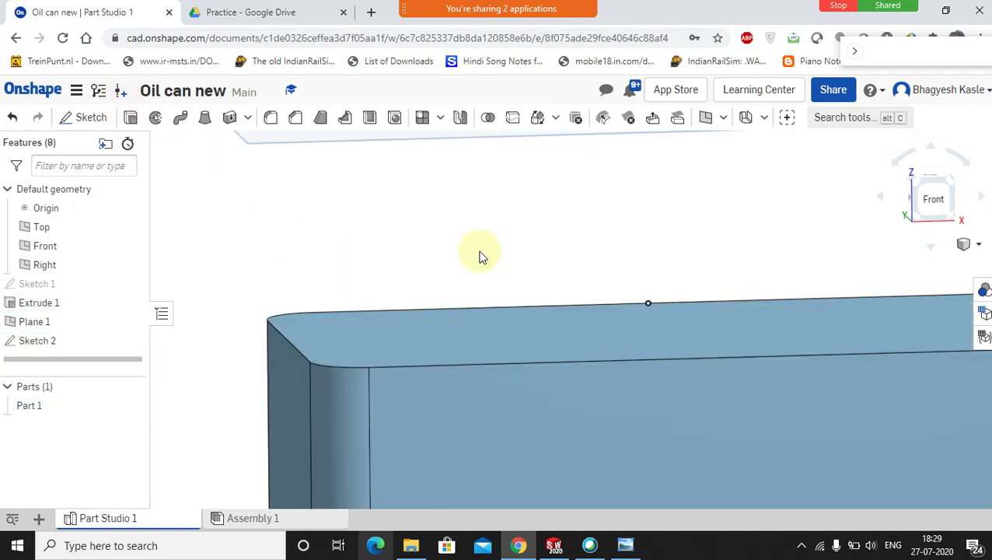
scroll(480, 255, down, 3)
middle_drag(509, 226, 500, 258)
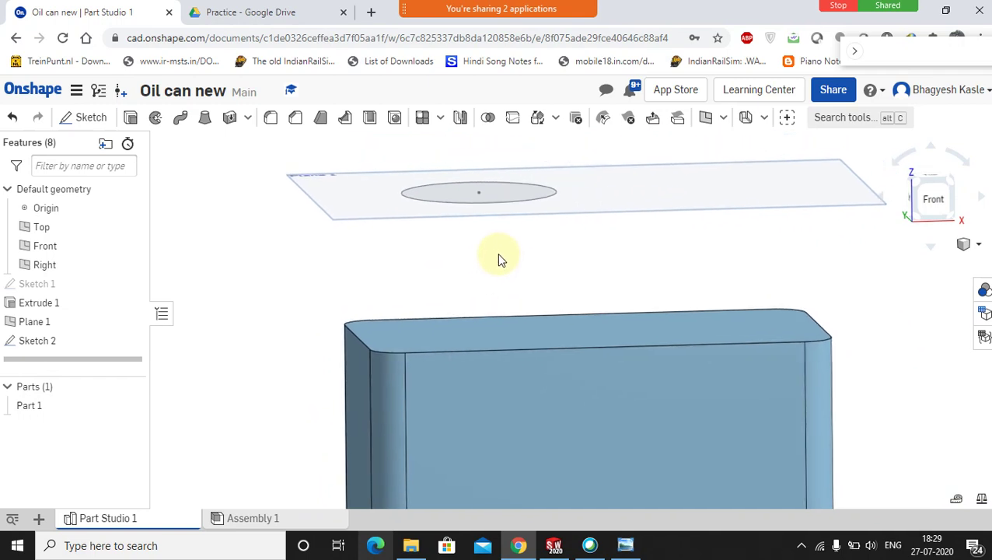
right_drag(500, 259, 500, 277)
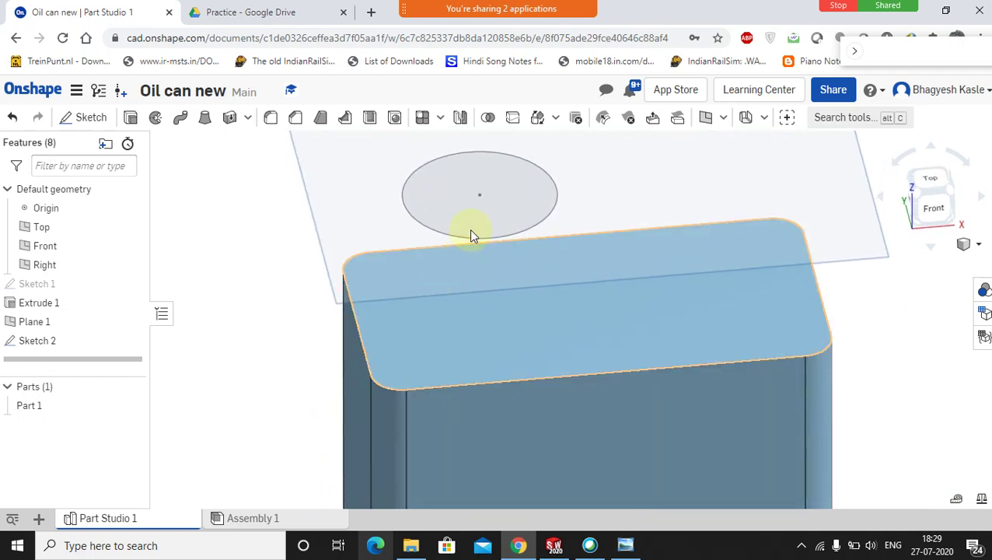
right_click(27, 342)
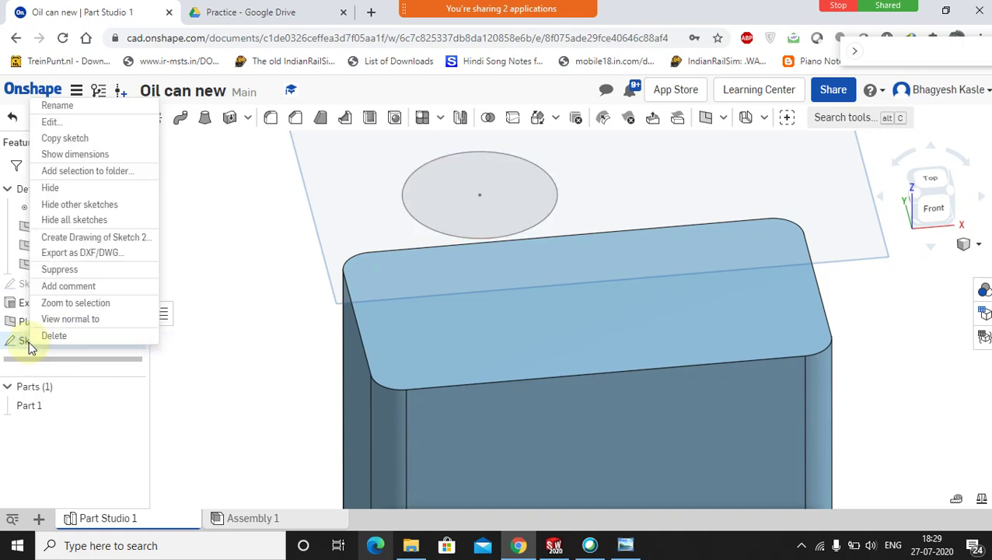
click(49, 124)
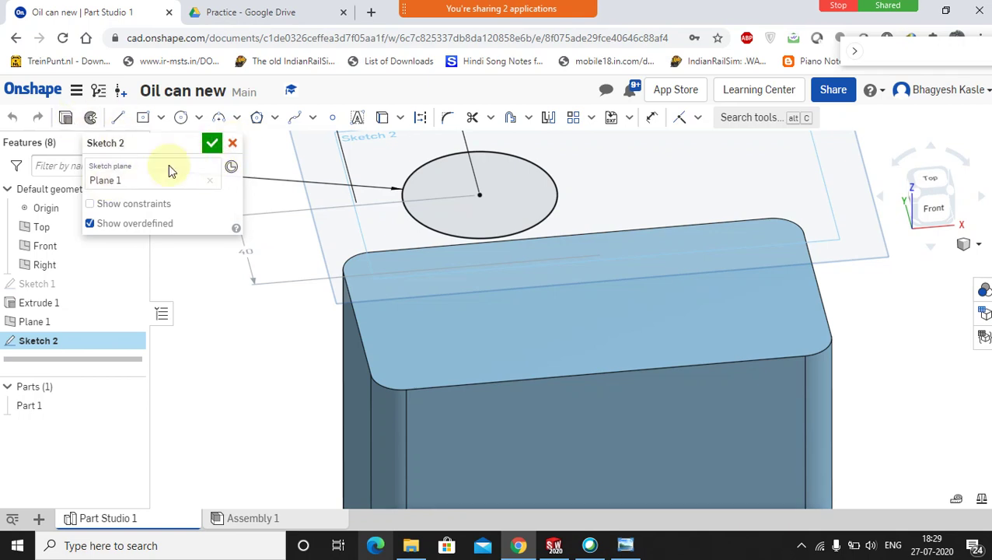
click(333, 119)
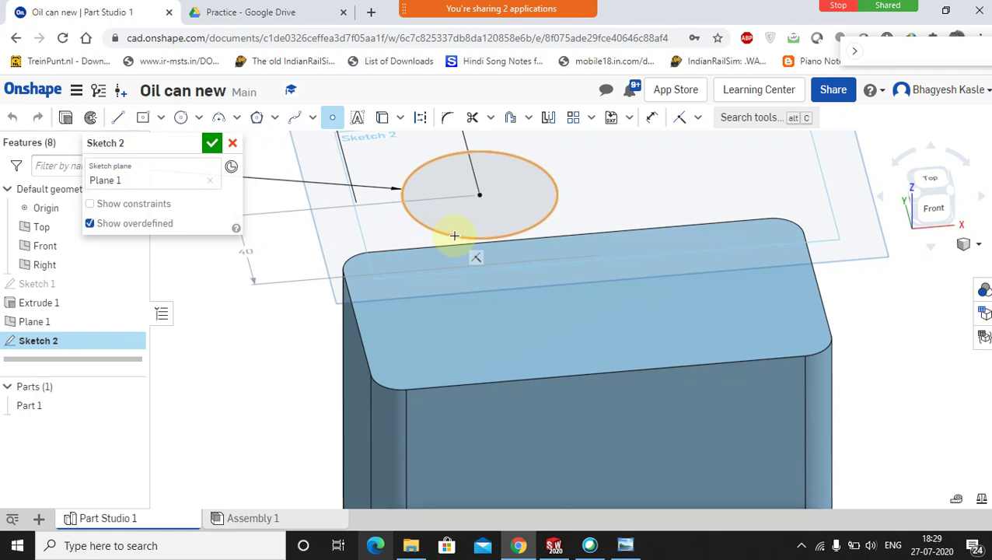
click(455, 235)
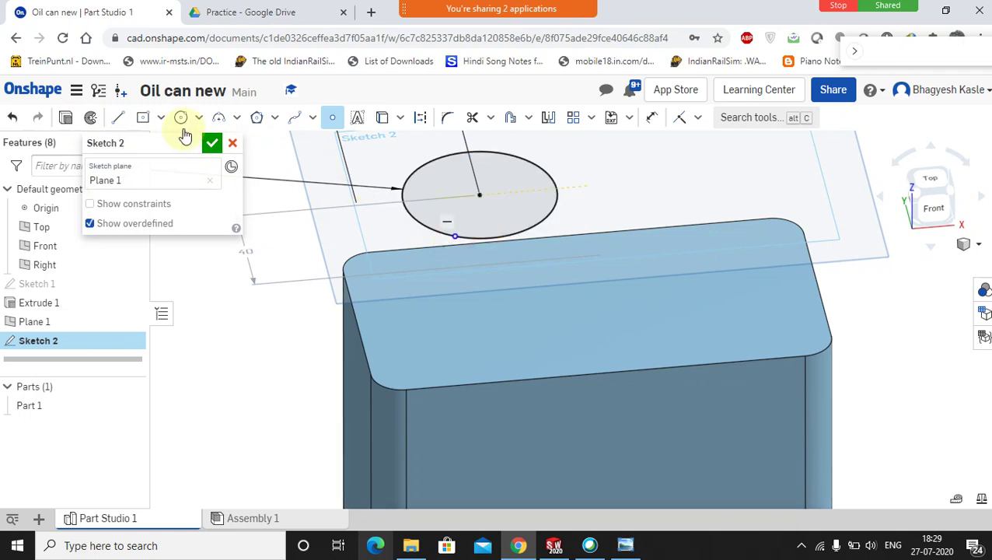
click(212, 143)
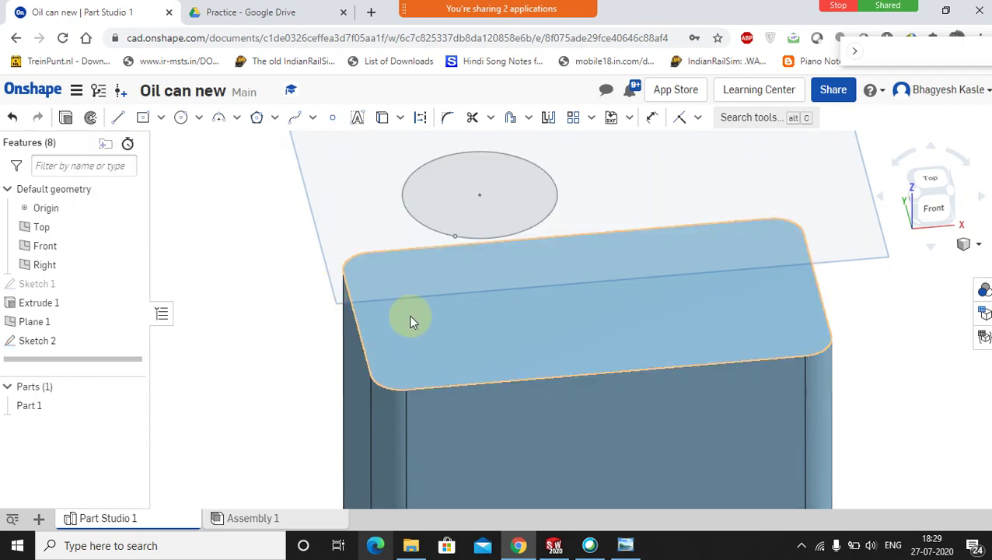
Start a solid loft with the neck circle's region and the body's top face as its profiles
mouse_move(408, 315)
right_down()
mouse_move(378, 264)
mouse_move(394, 294)
right_up()
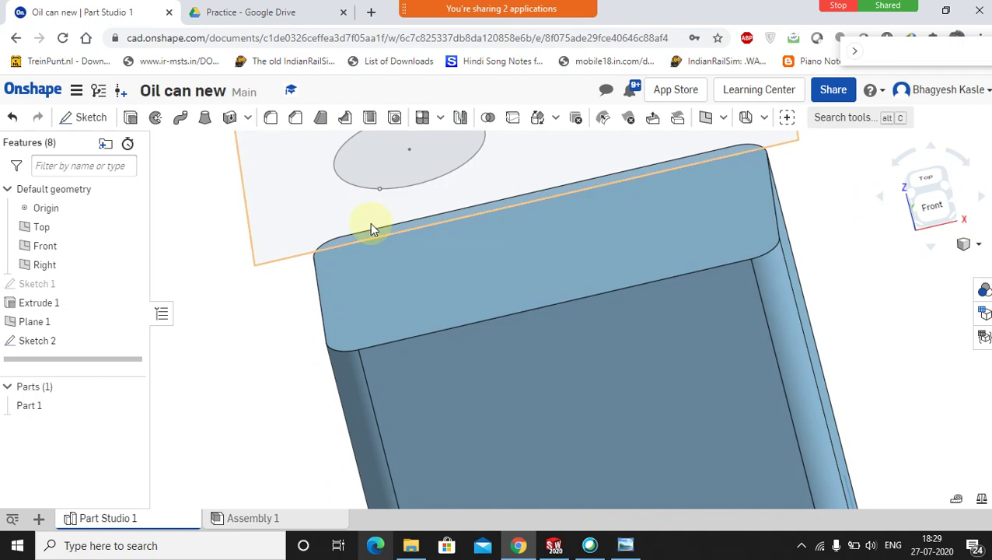
click(199, 176)
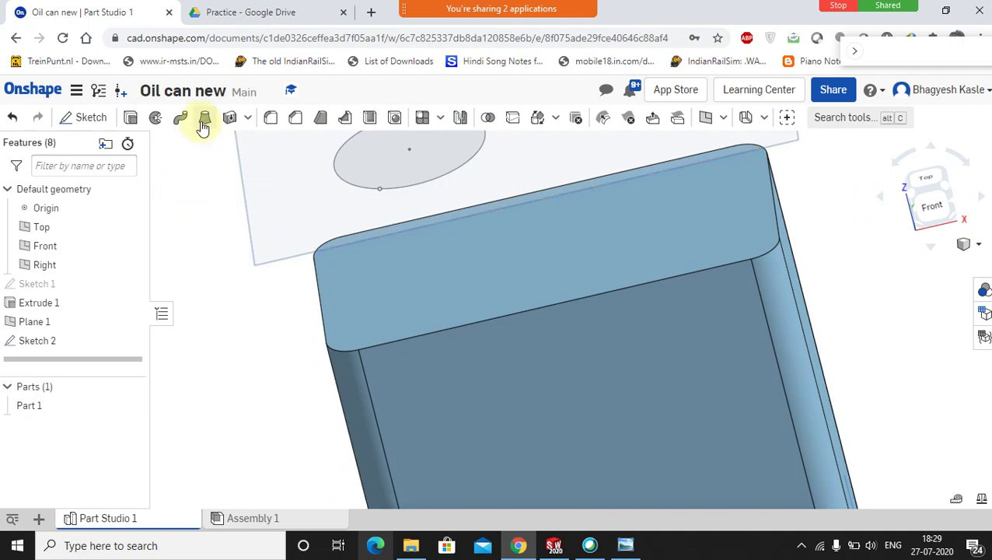
click(202, 127)
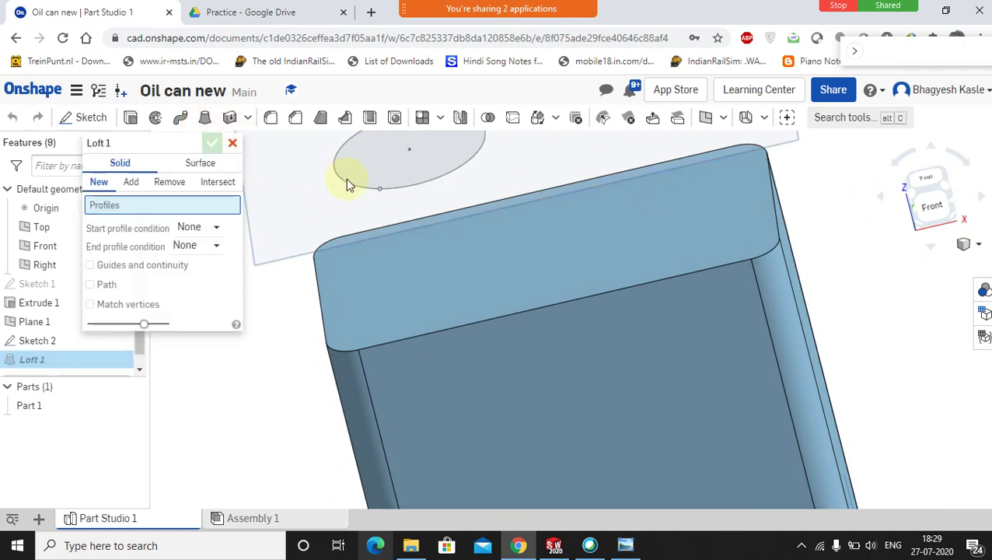
click(384, 193)
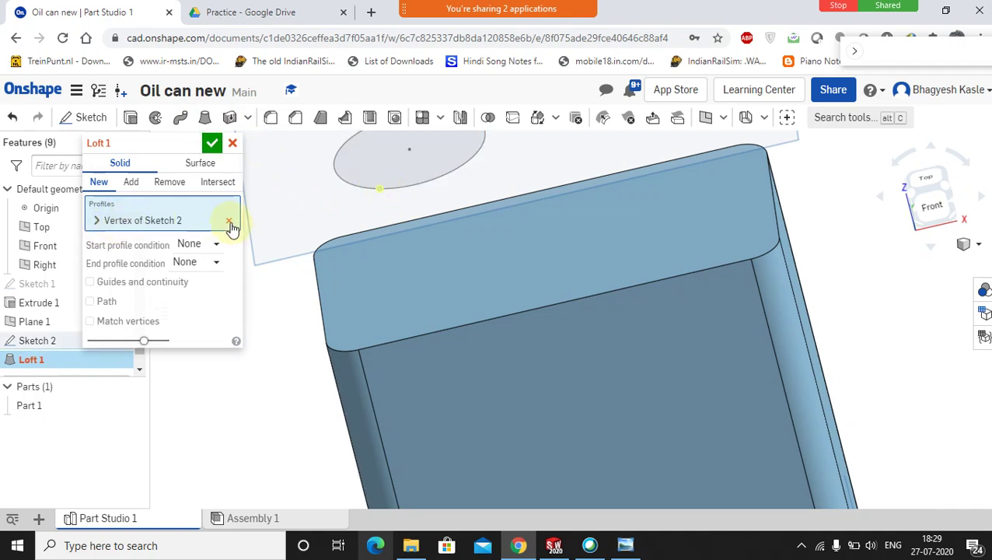
click(230, 223)
click(399, 188)
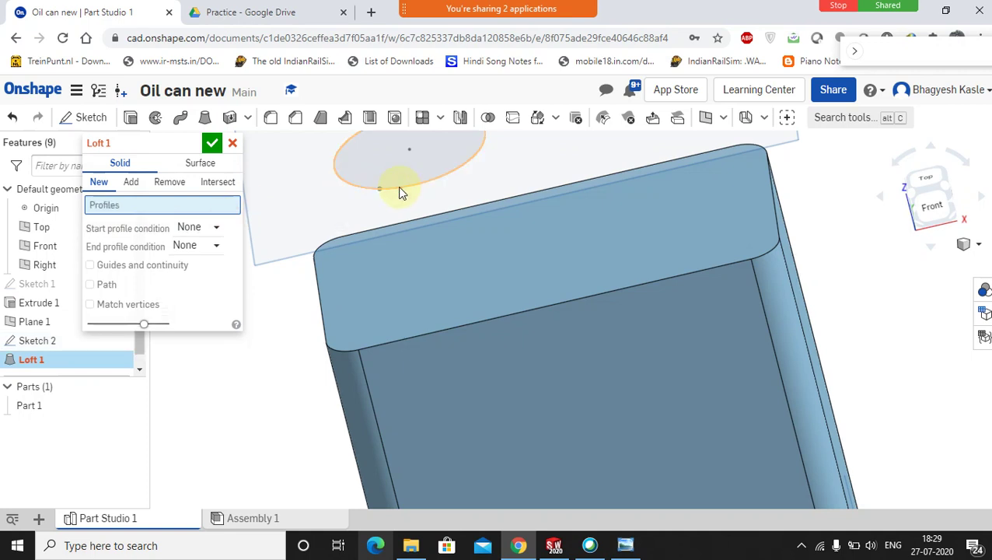
click(399, 190)
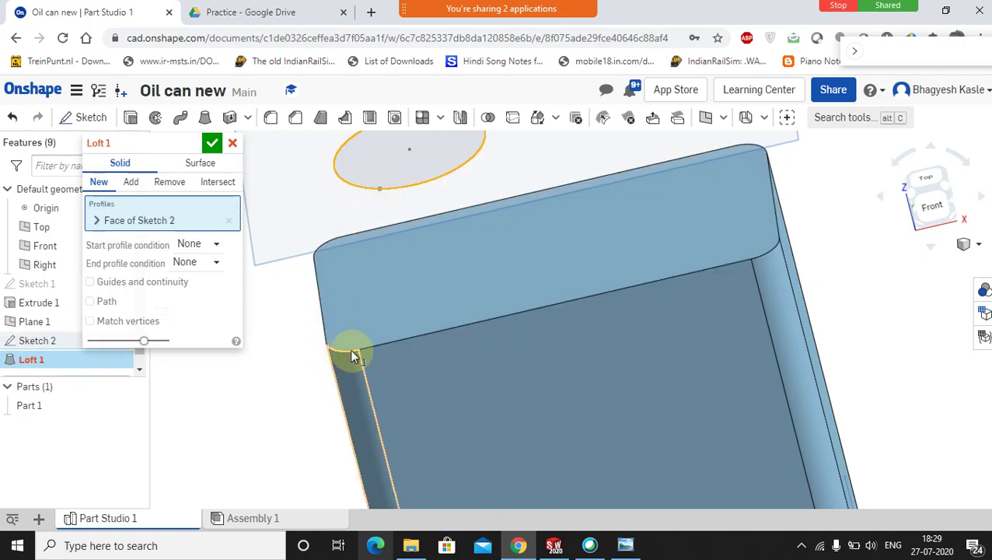
click(372, 327)
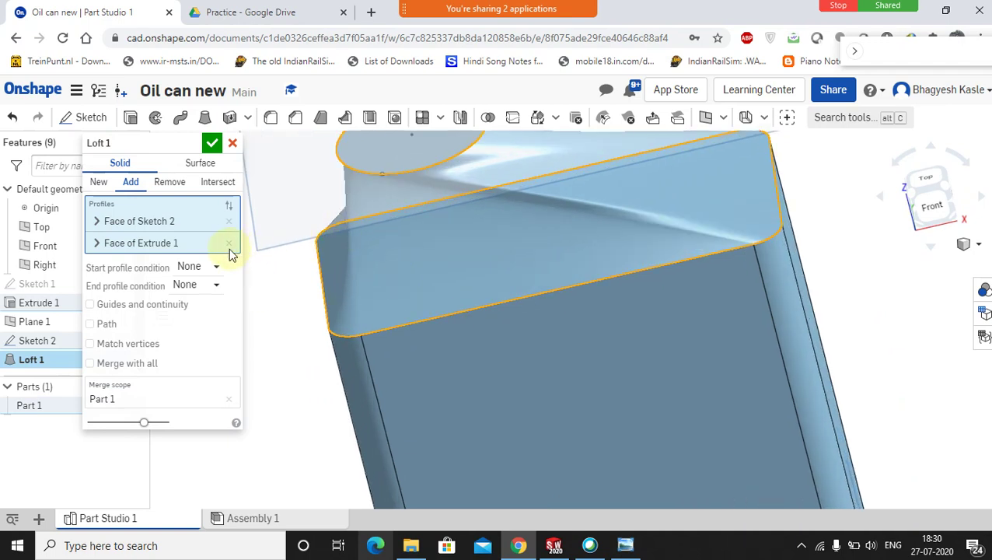
Try matching the neck circle's sketch point with the top face's front-left corner vertex in the loft, and discard the loft
click(90, 344)
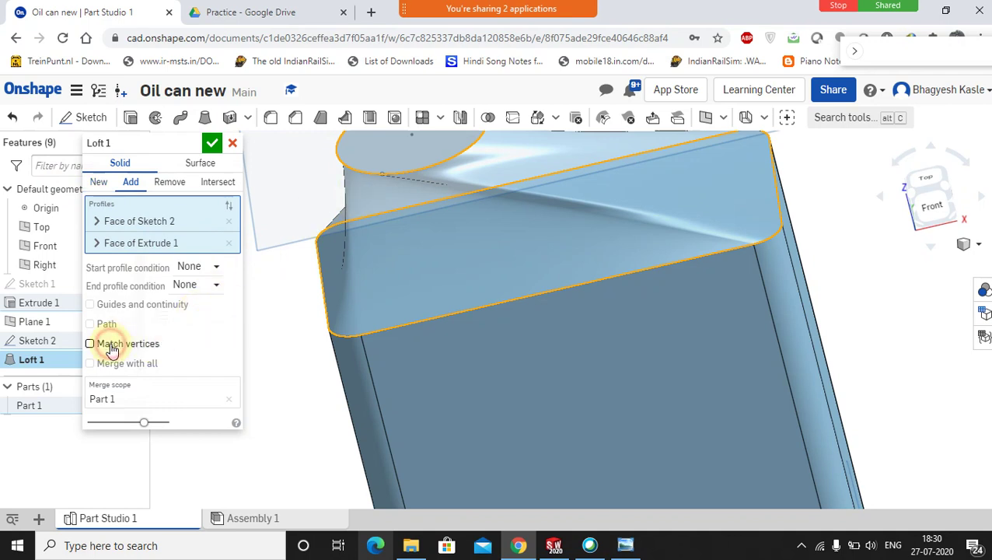
click(381, 175)
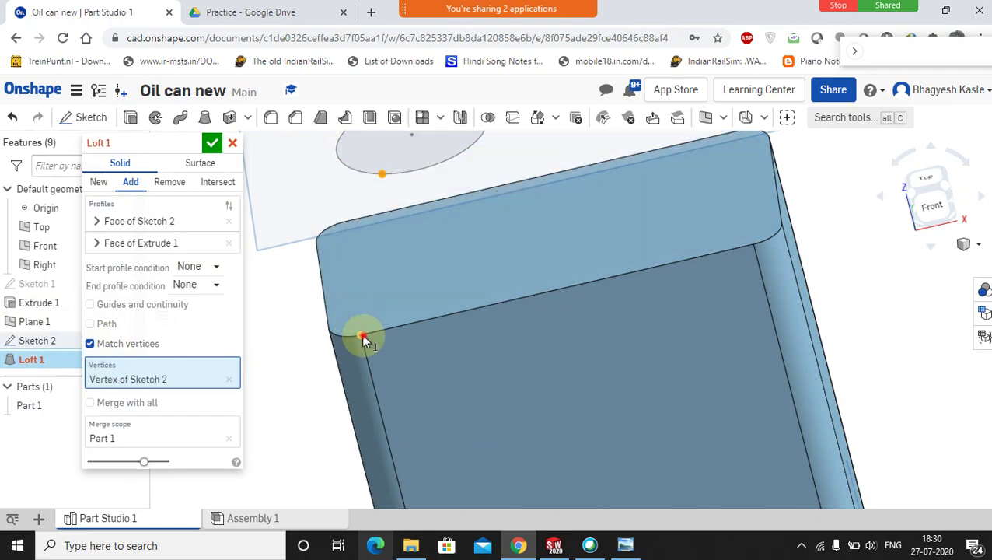
click(361, 336)
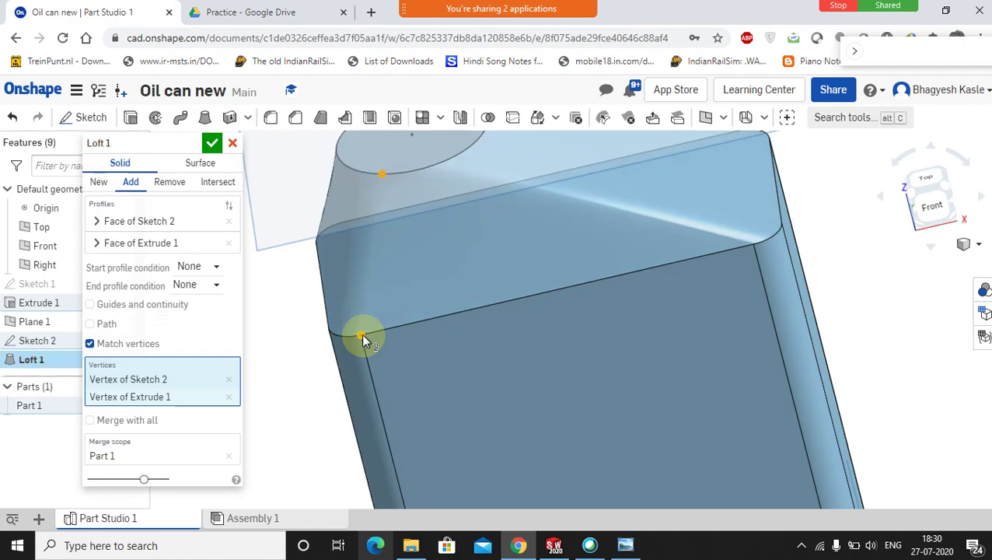
scroll(462, 389, up, 3)
scroll(451, 376, down, 3)
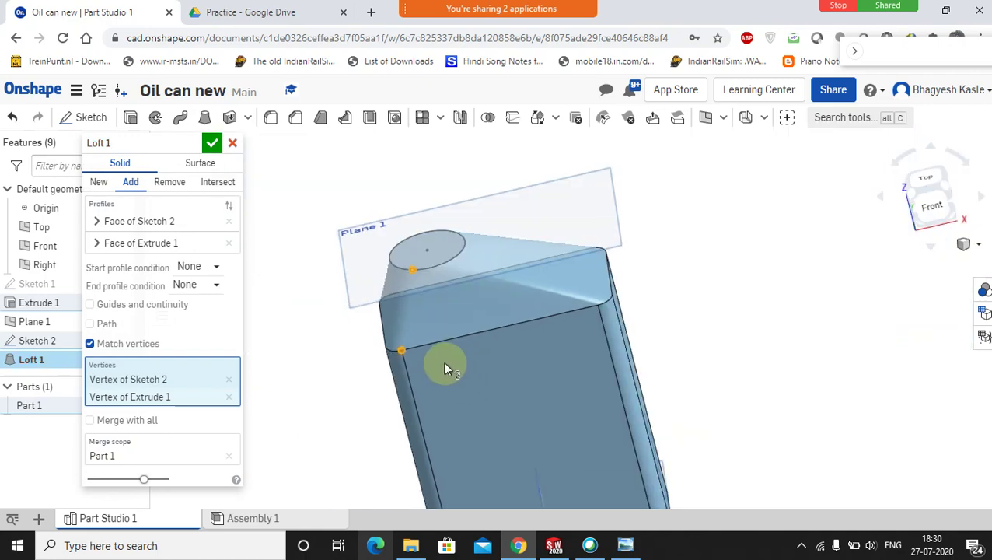
mouse_move(450, 366)
right_down()
mouse_move(465, 339)
mouse_move(517, 328)
mouse_move(609, 342)
mouse_move(471, 336)
mouse_move(451, 365)
mouse_move(410, 367)
mouse_move(456, 360)
mouse_move(477, 345)
right_up()
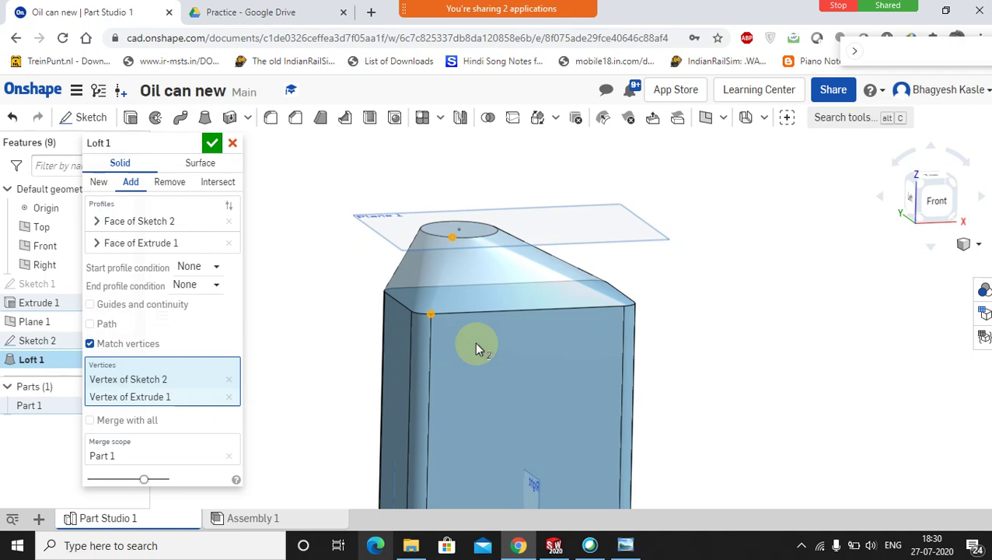
click(233, 143)
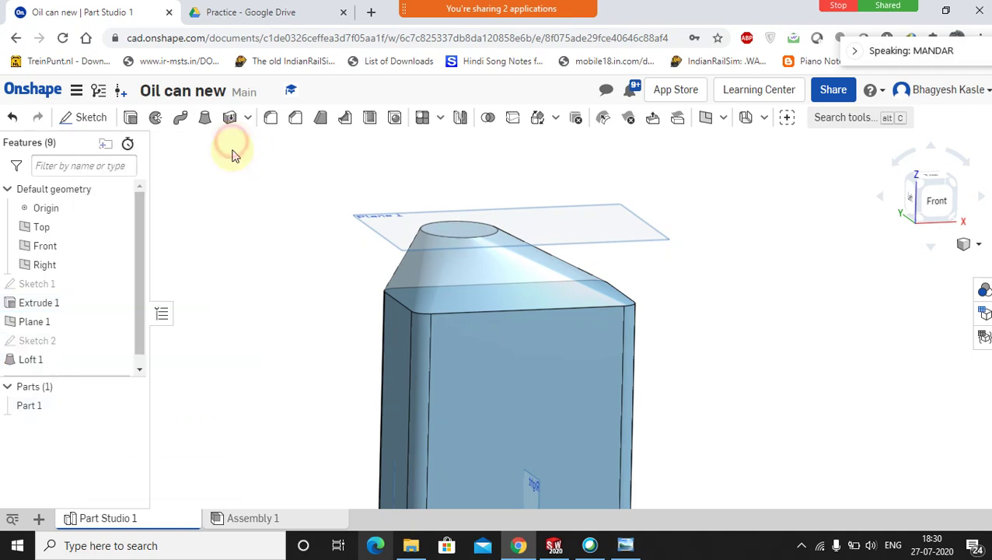
Create a new solid loft from the neck circle's region to the body's top face
scroll(420, 320, up, 1)
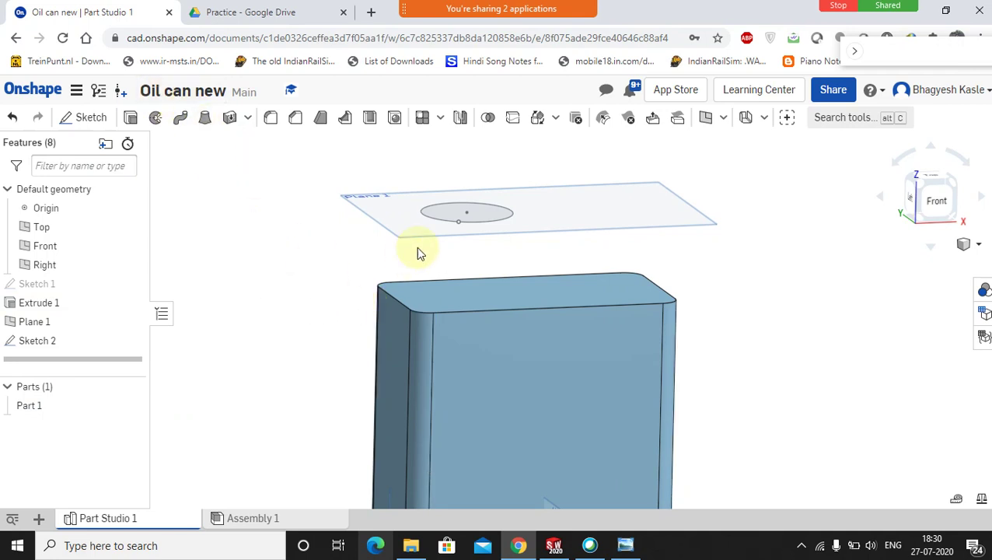
mouse_move(447, 227)
right_down()
mouse_move(434, 274)
mouse_move(459, 184)
right_up()
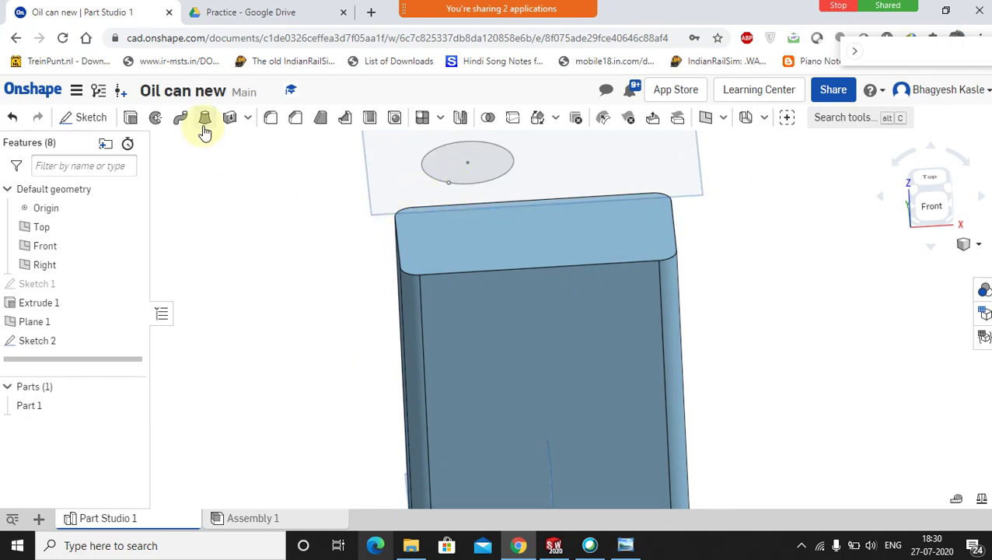
scroll(445, 176, up, 2)
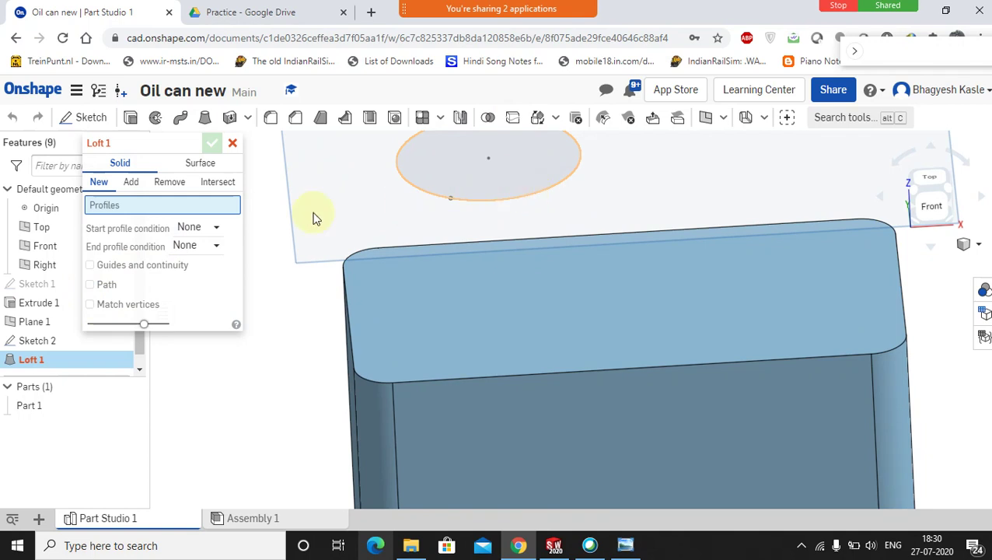
click(110, 205)
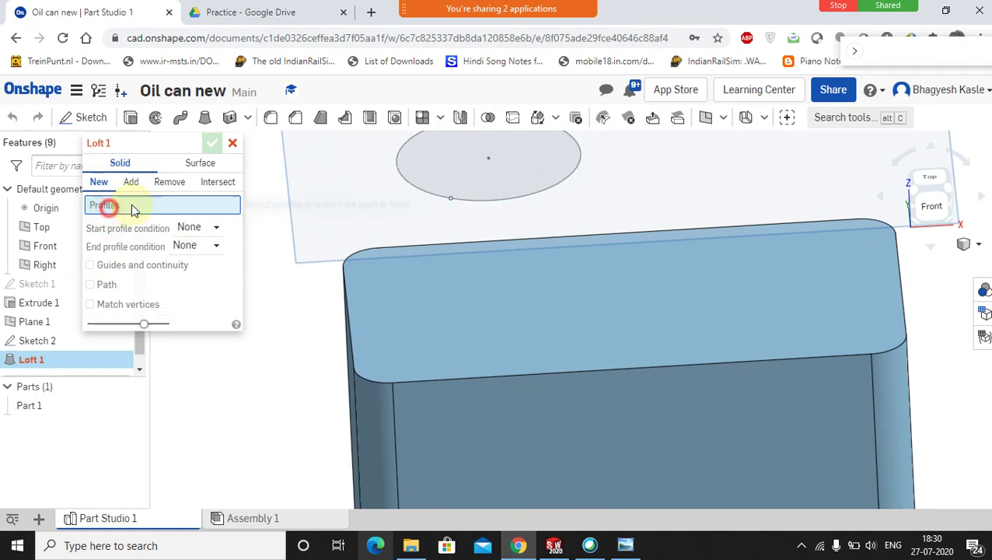
click(487, 200)
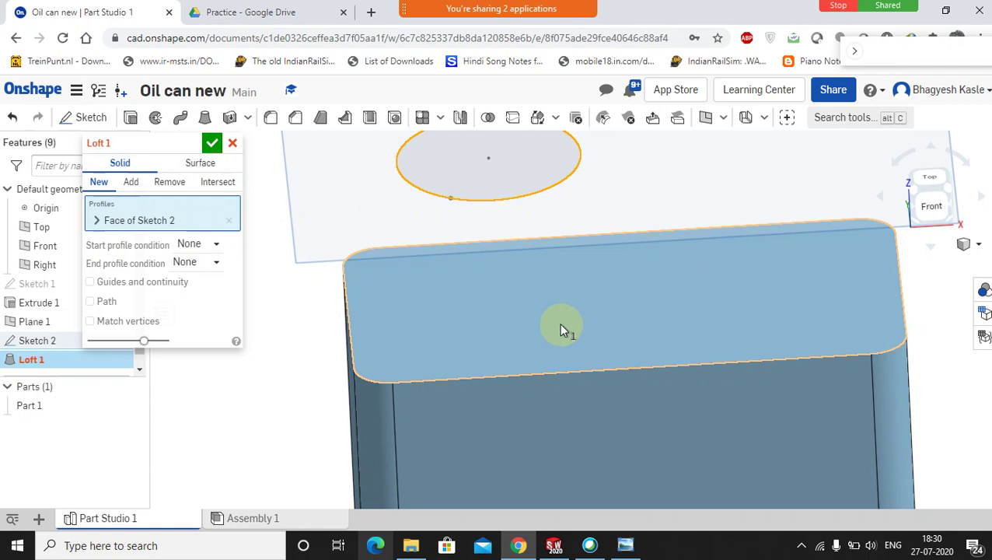
click(537, 335)
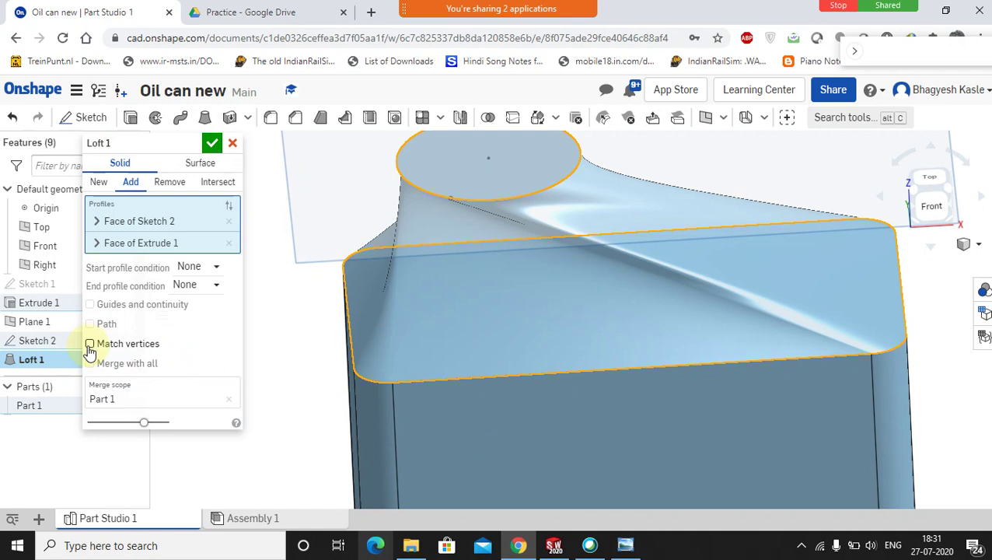
Match the loft's vertices by pairing the neck circle's point with the body's front-left corner vertex, and inspect the straightened shoulder
click(89, 344)
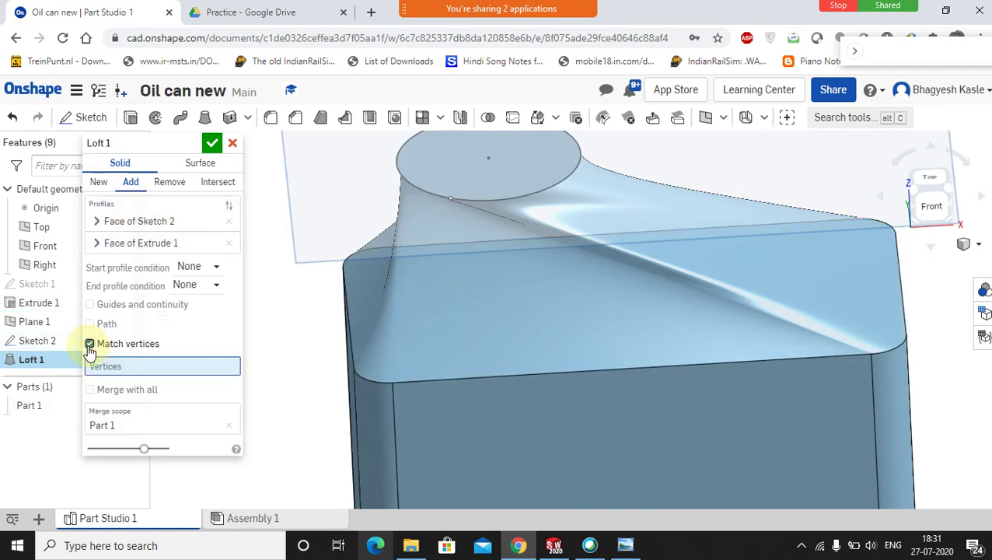
click(449, 197)
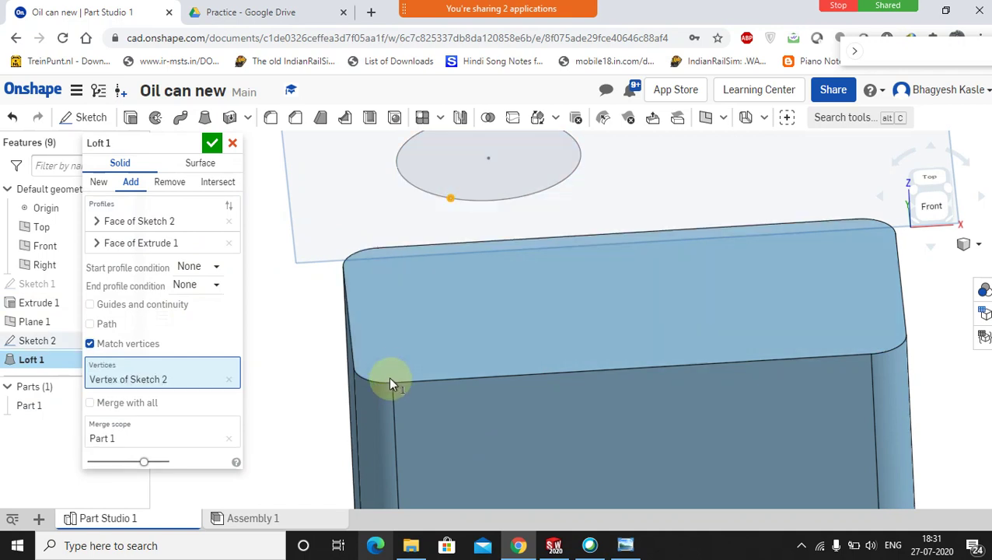
click(393, 386)
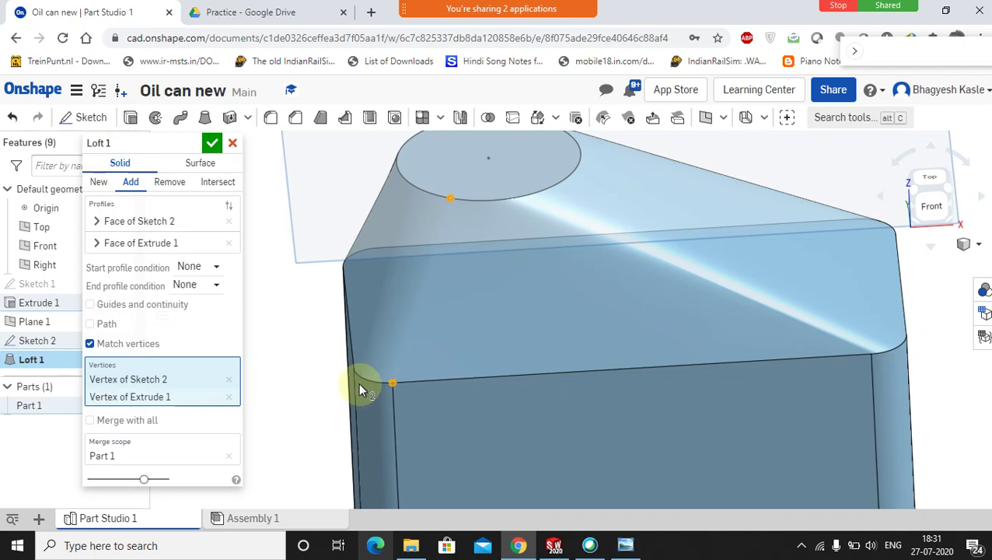
right_drag(361, 389, 417, 372)
scroll(485, 372, up, 3)
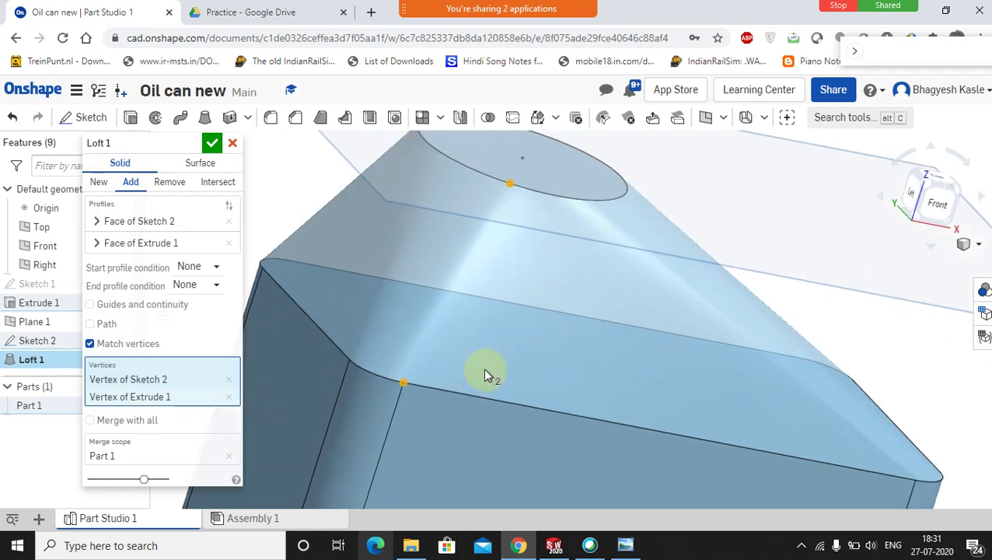
scroll(488, 371, down, 5)
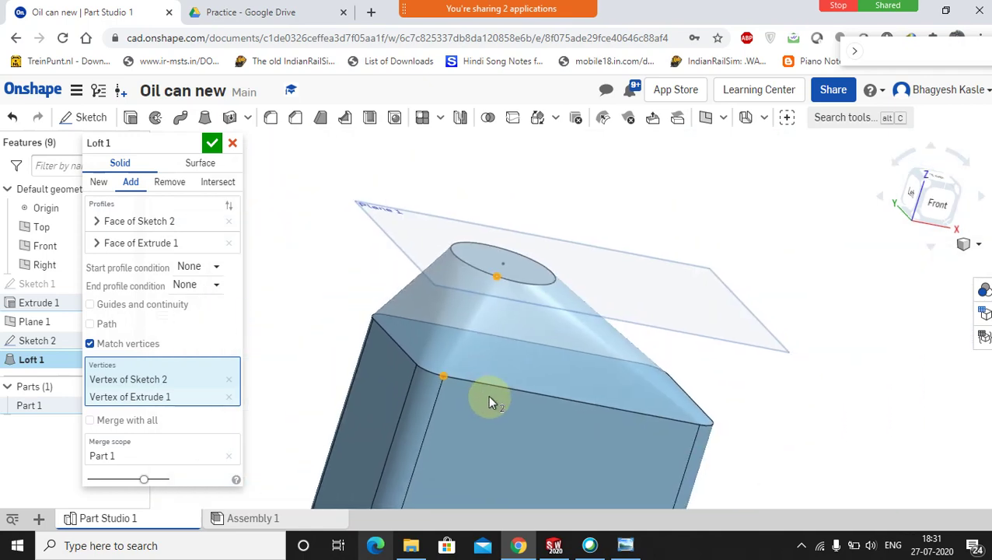
middle_drag(489, 395, 494, 329)
mouse_move(494, 334)
right_down()
mouse_move(472, 339)
mouse_move(498, 348)
right_up()
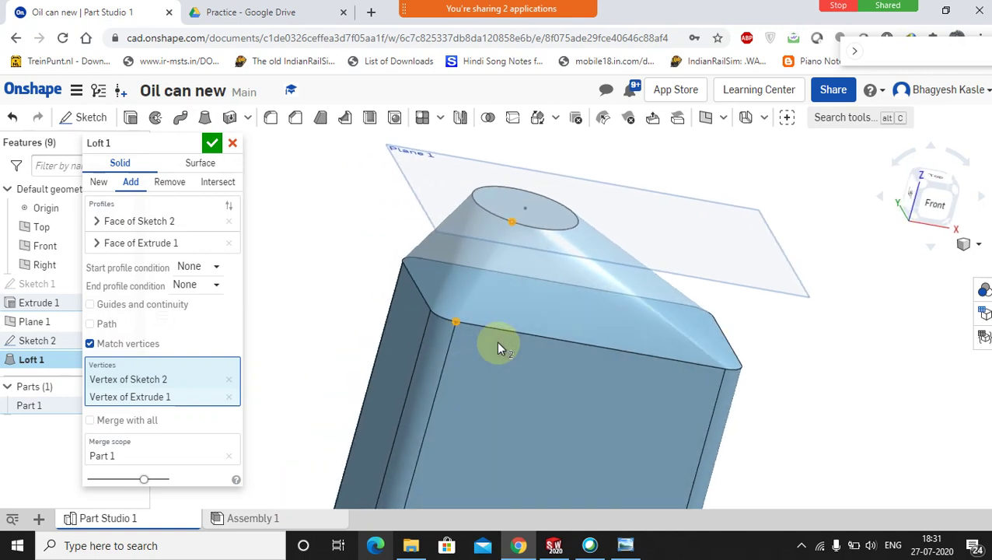
mouse_move(483, 15)
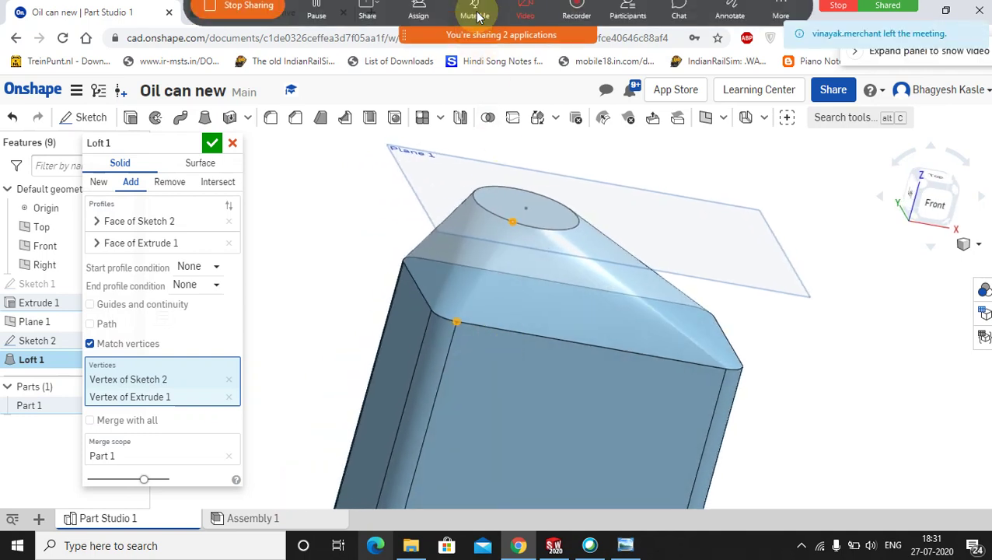
click(628, 17)
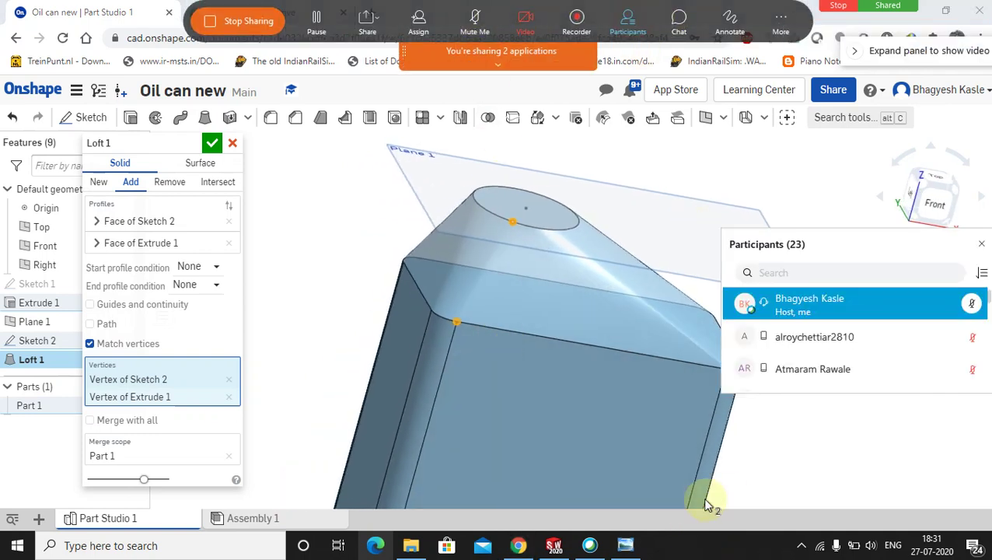
click(981, 244)
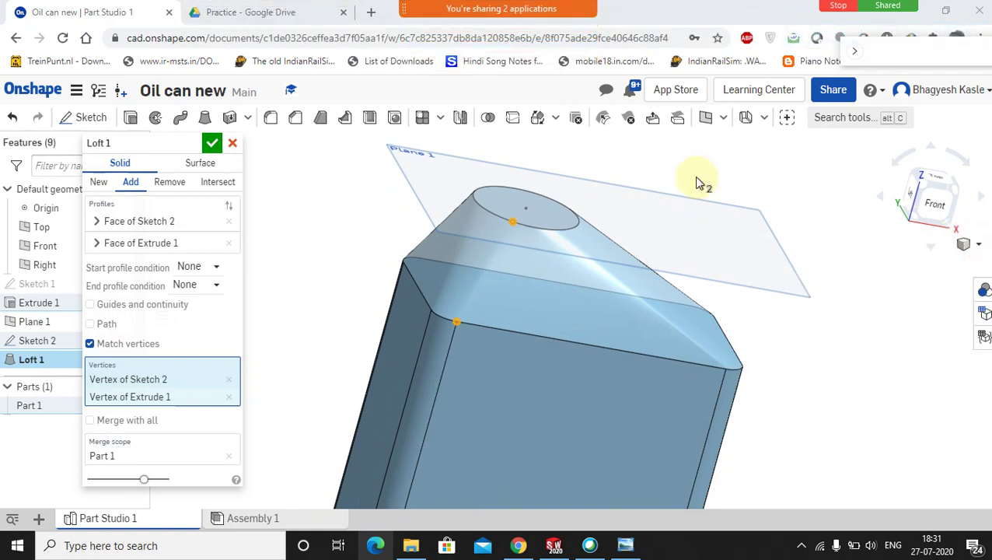
Switch to Windows Photo Viewer to examine the shoulder profile in the drawing's front view, and return to Onshape
click(624, 546)
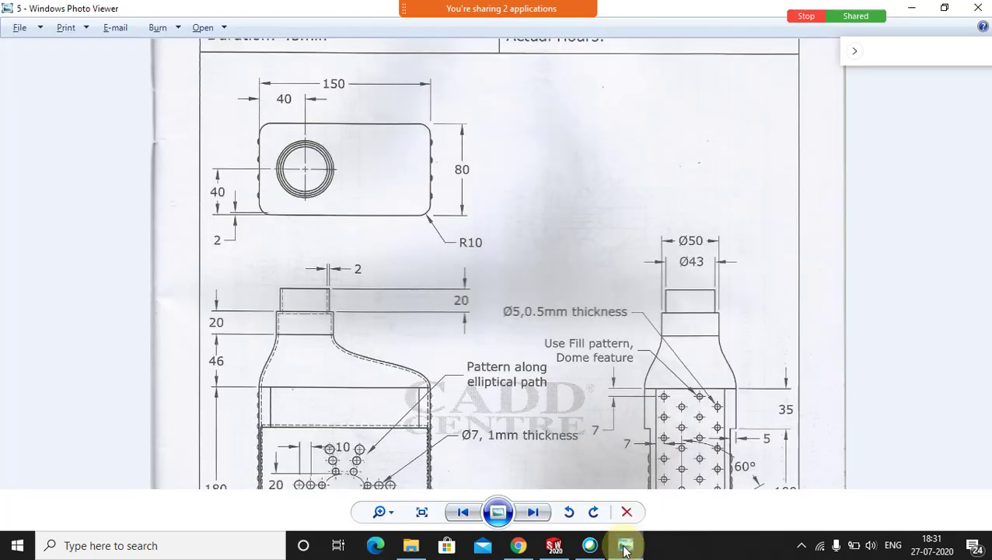
drag(421, 381, 448, 294)
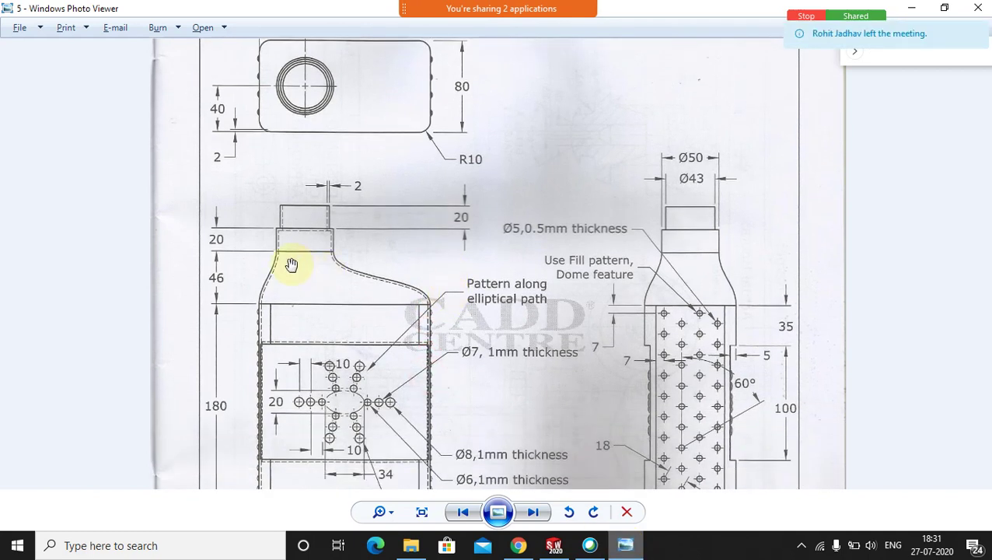
click(517, 545)
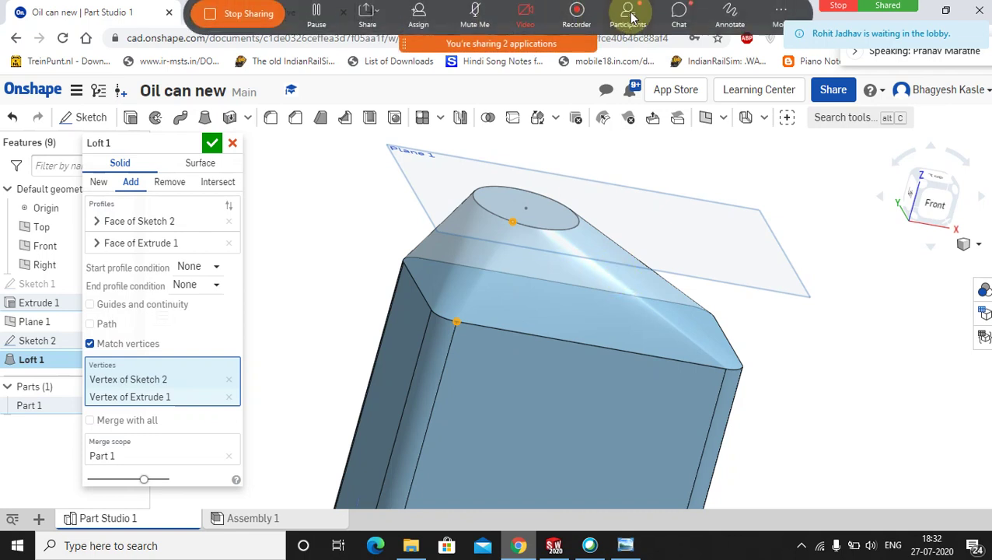
Admit the participant waiting in the meeting lobby and close the participants list
click(627, 16)
click(954, 269)
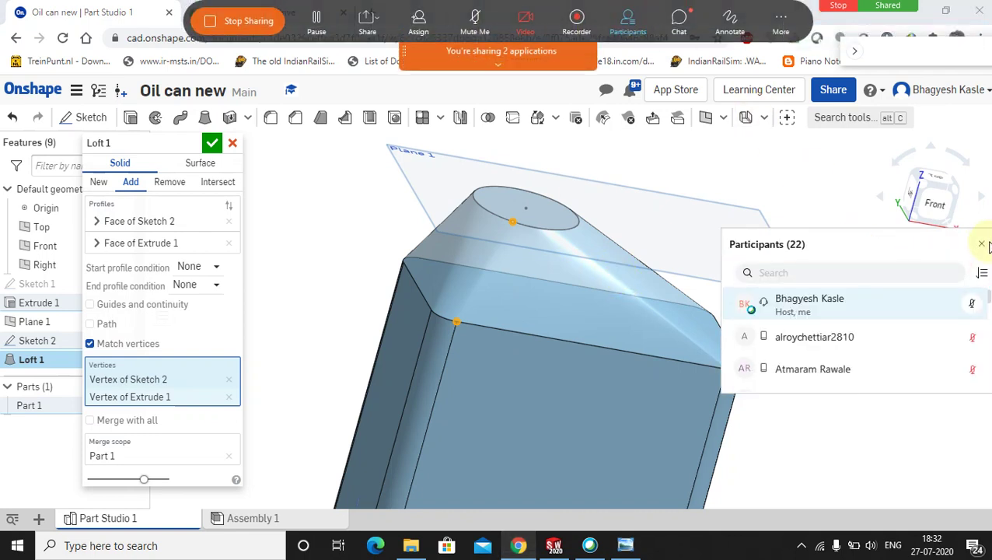
click(981, 244)
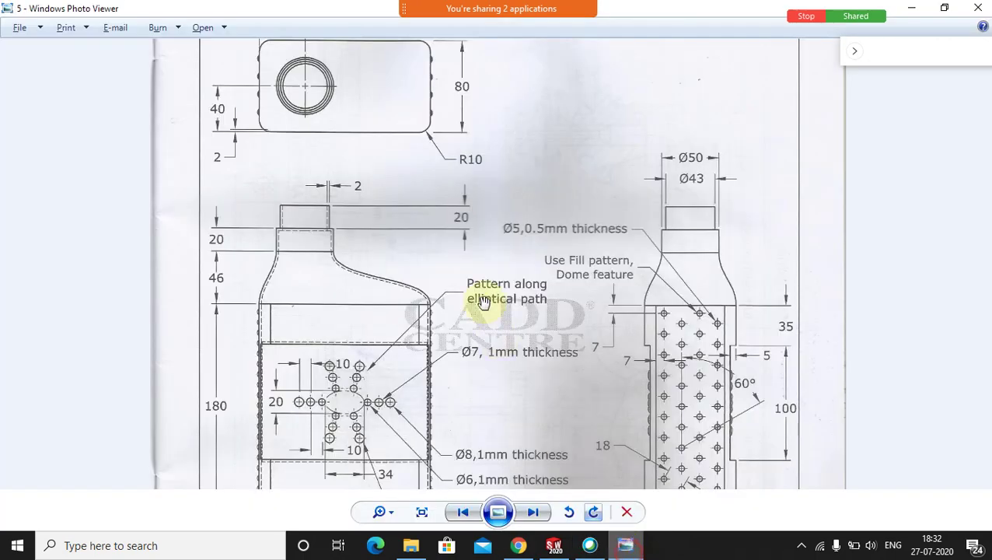
Compare the loft preview with the drawing in Windows Photo Viewer, enlarging the neck and the 46 mm shoulder in the front view
click(626, 545)
click(518, 544)
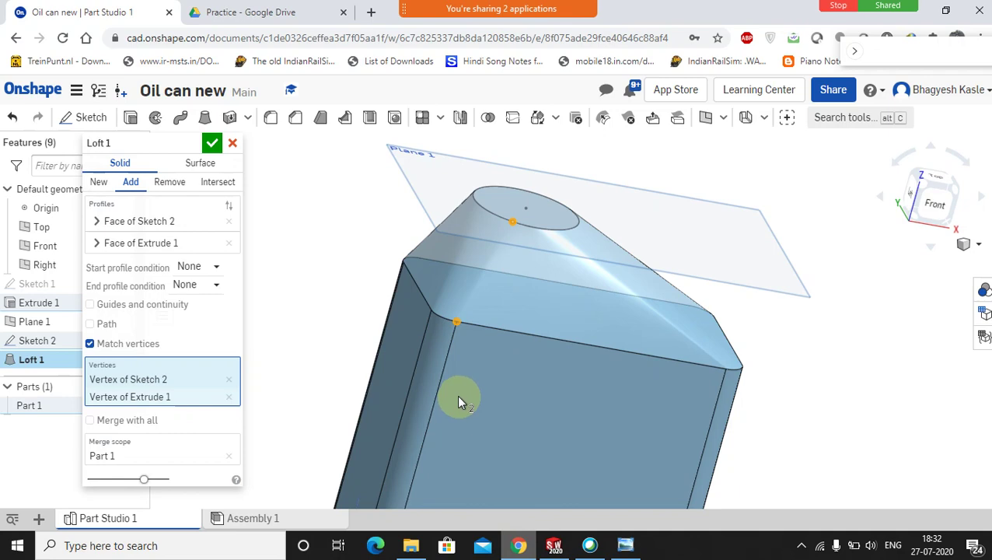
click(625, 545)
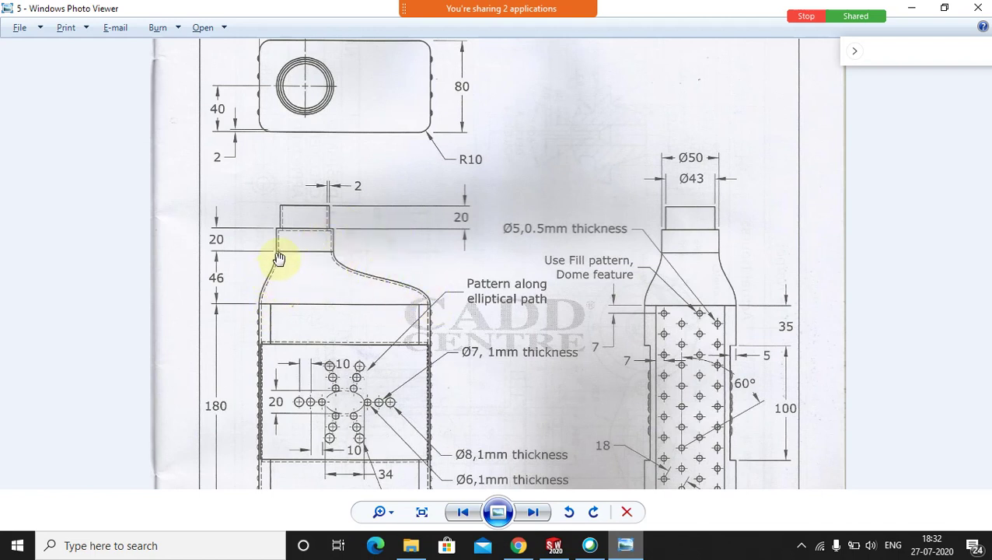
scroll(277, 255, up, 1)
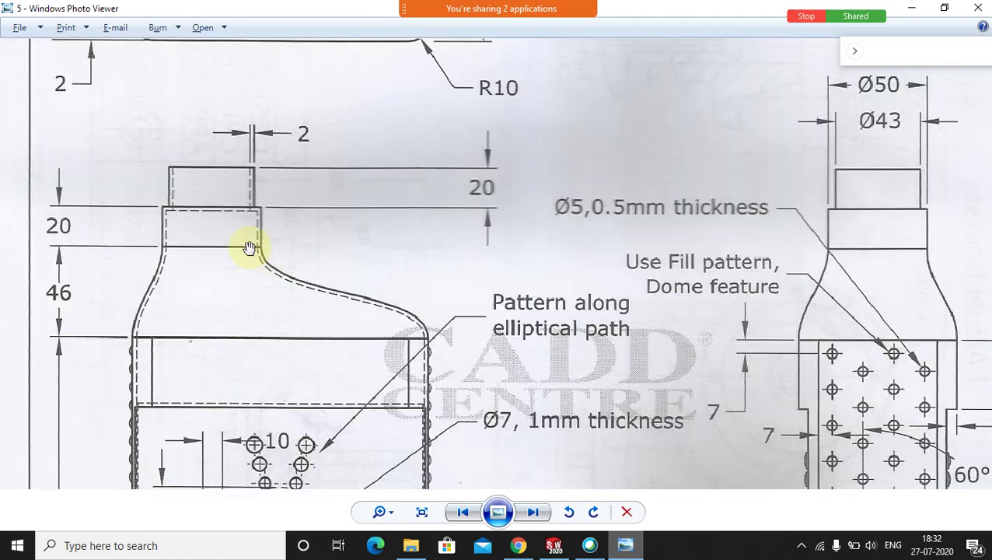
drag(249, 247, 303, 235)
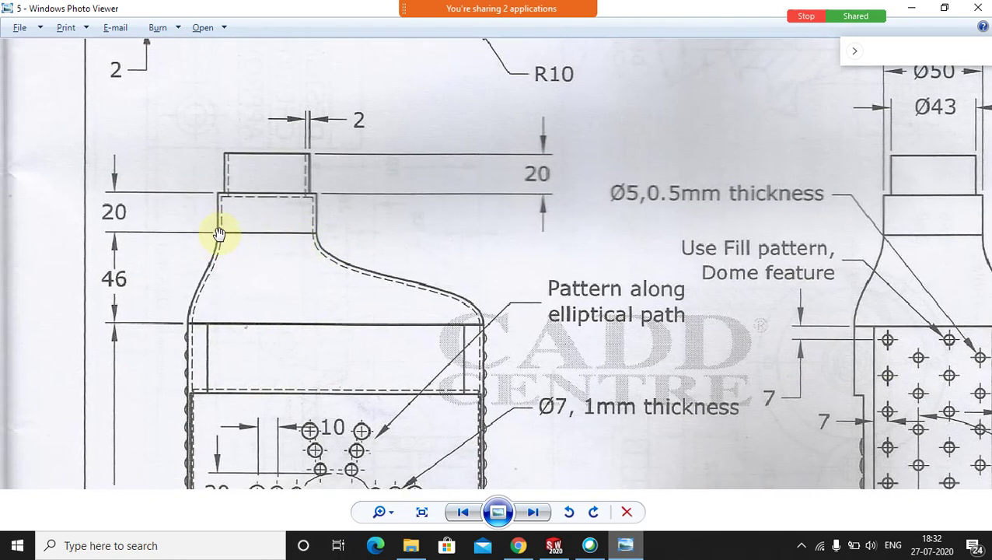
Start annotating over the shared drawing with the freehand pen and the colour set to red
mouse_move(629, 5)
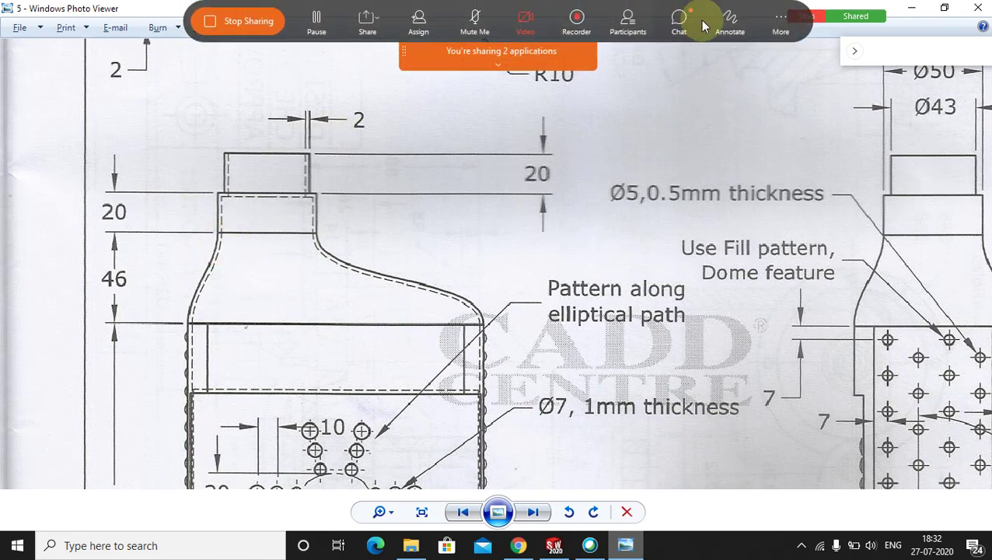
click(715, 22)
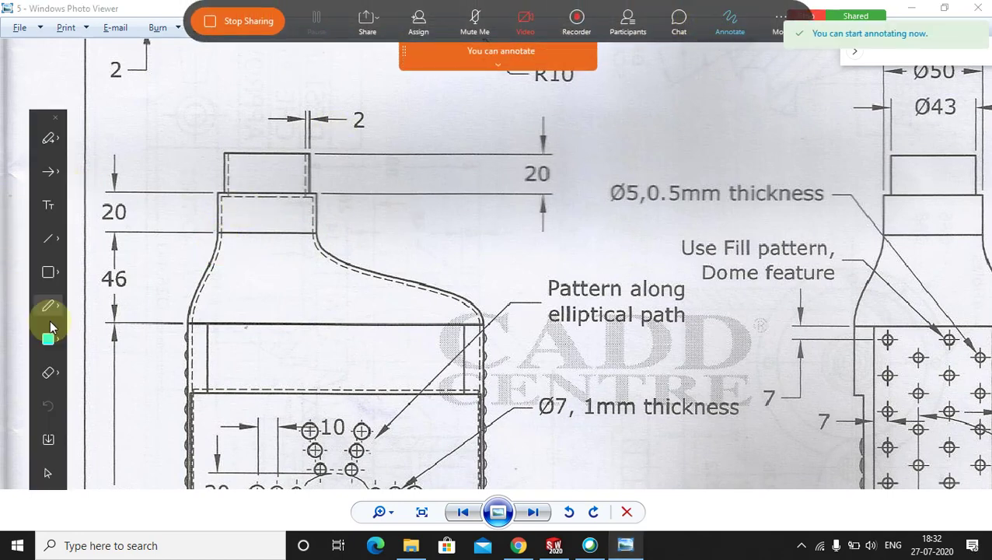
click(56, 339)
click(81, 339)
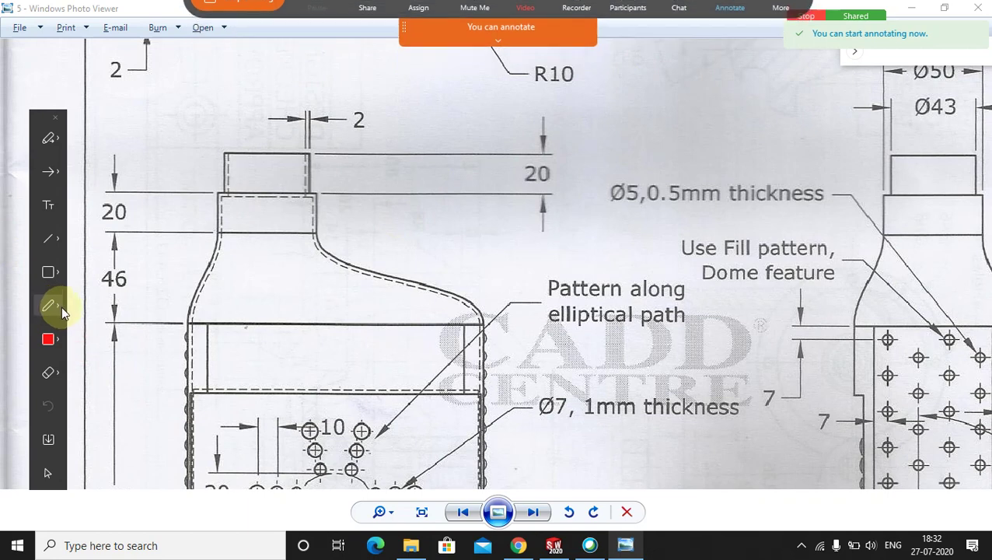
click(60, 307)
click(84, 328)
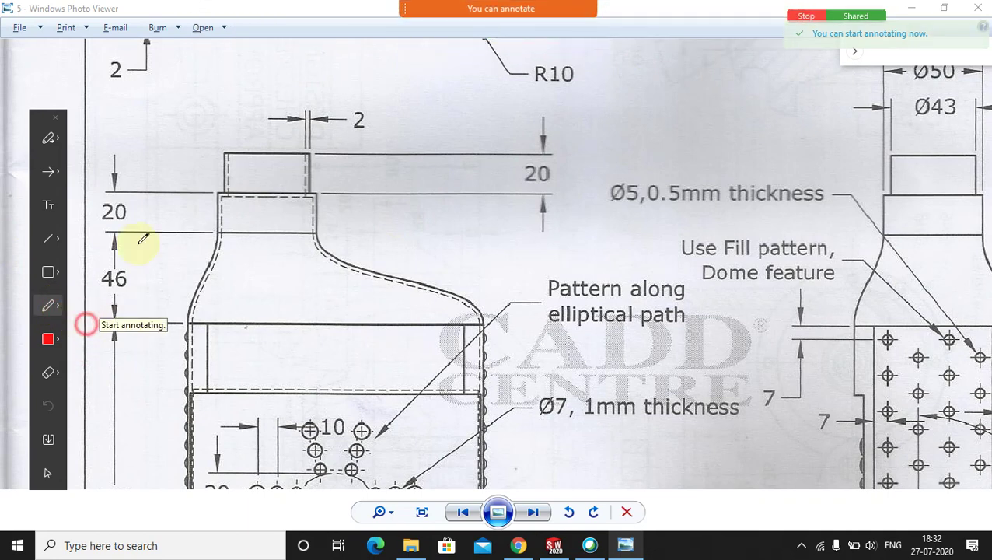
Mark in red the shoulder curve's ends at the neck and the body's top edge in the front view, and close the annotation mode
click(216, 233)
click(206, 247)
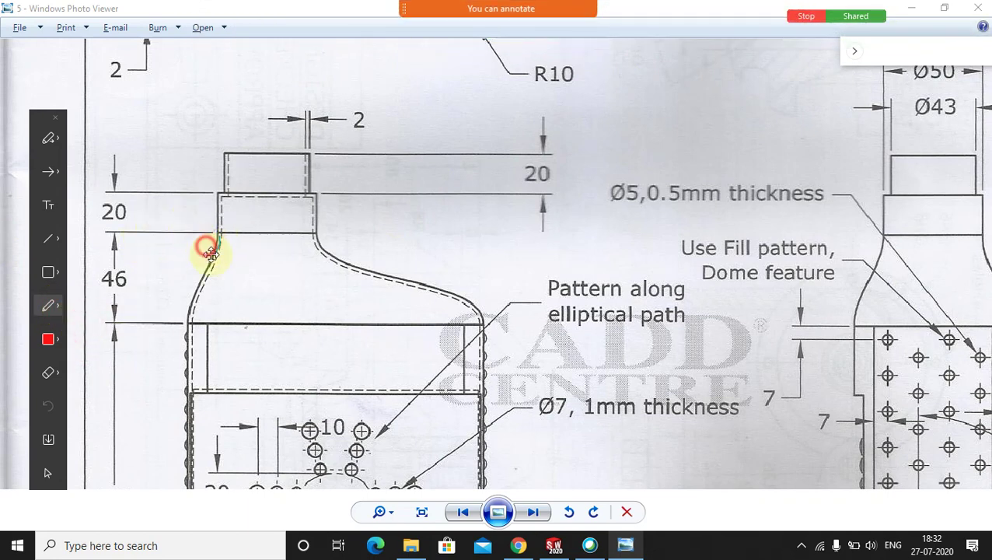
mouse_move(213, 251)
mouse_down()
mouse_move(216, 258)
mouse_move(219, 234)
mouse_up()
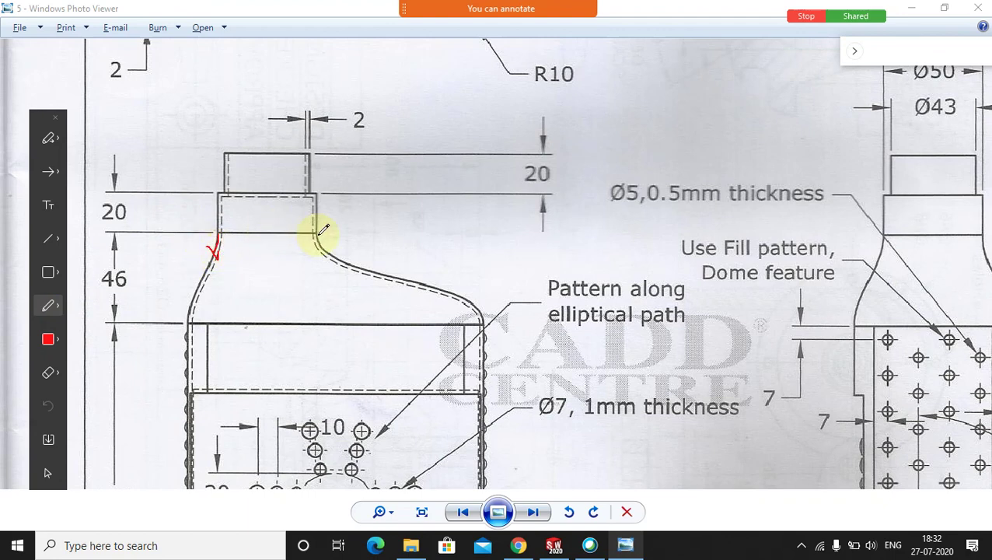
drag(317, 233, 318, 256)
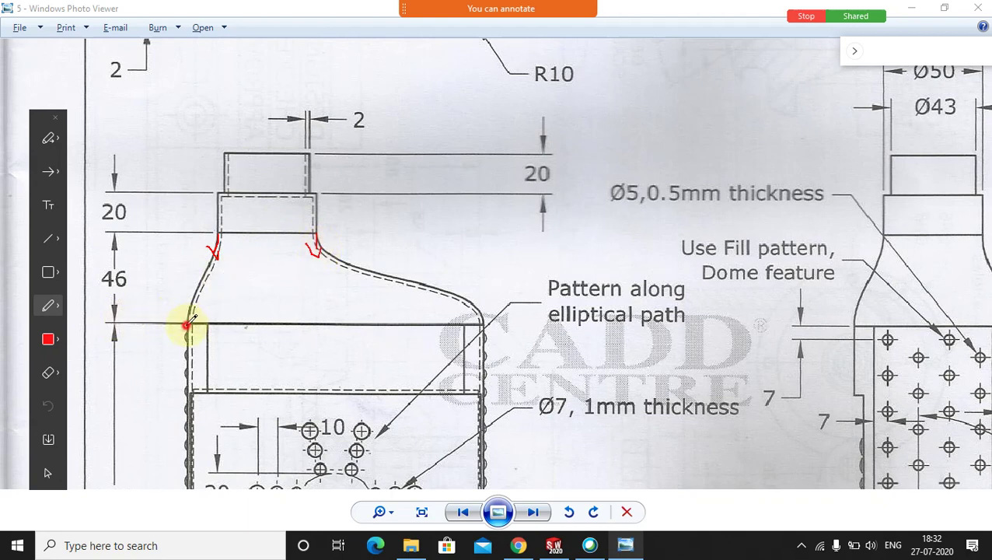
drag(187, 324, 188, 313)
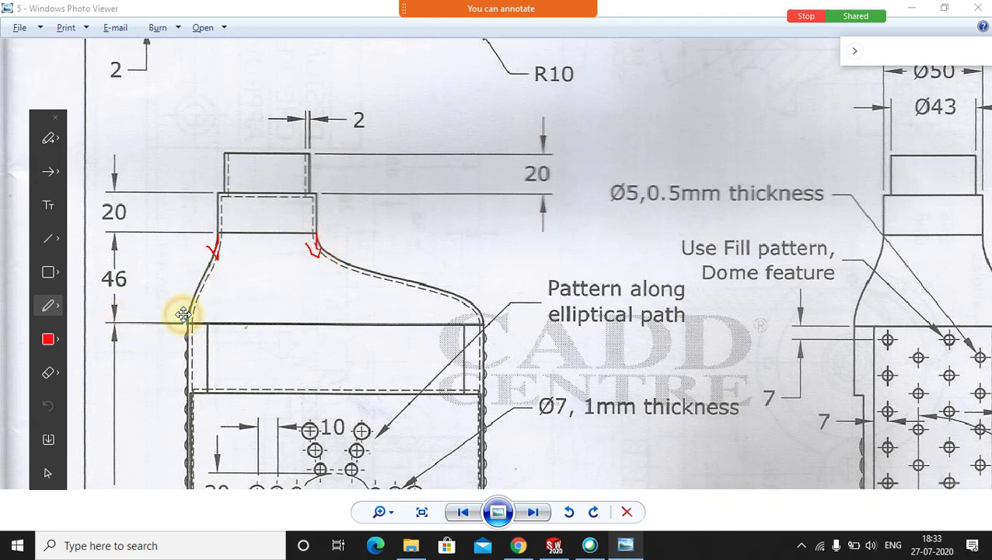
mouse_move(186, 305)
mouse_down()
mouse_move(178, 310)
mouse_move(197, 312)
mouse_up()
mouse_move(483, 325)
mouse_down()
mouse_move(477, 316)
mouse_move(496, 312)
mouse_up()
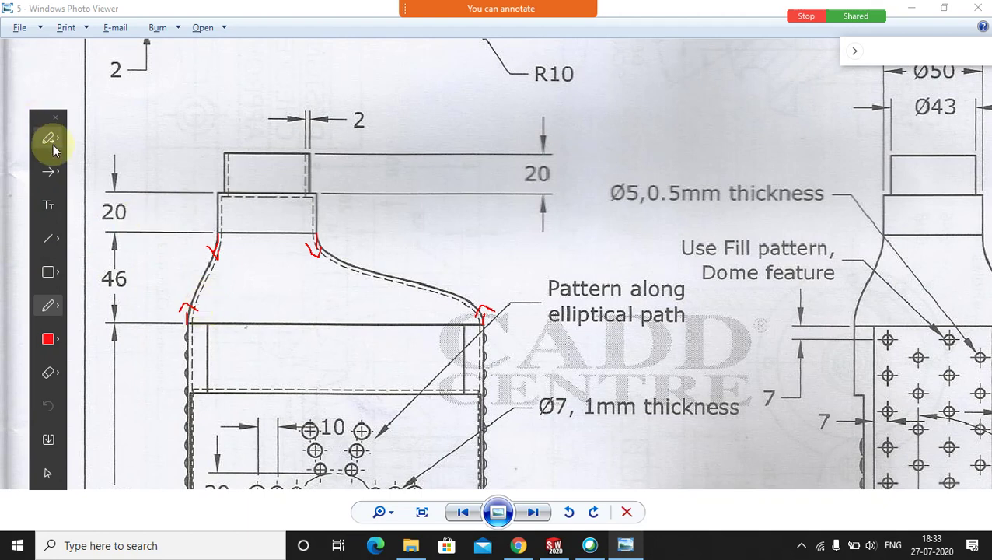
mouse_move(846, 3)
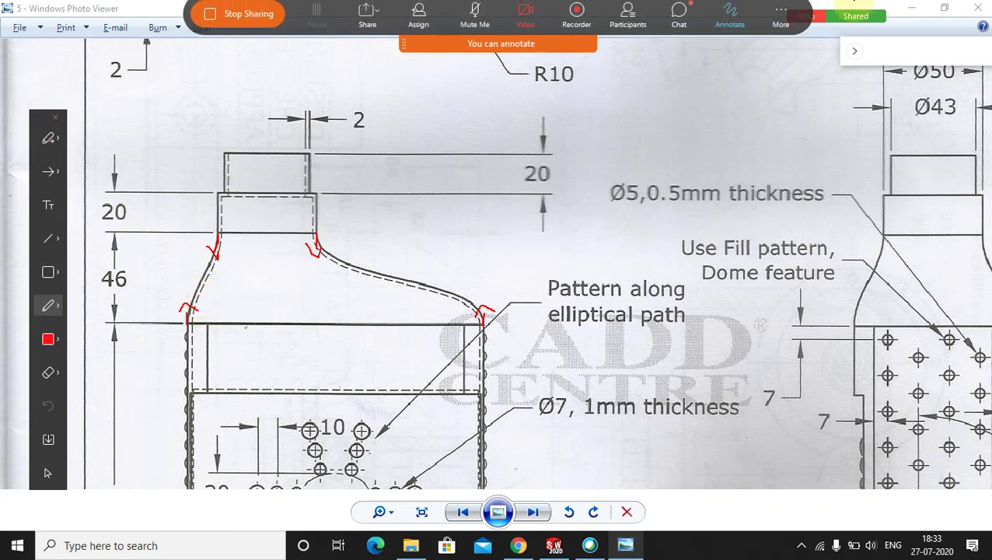
click(731, 23)
Switch to Onshape and set the loft's start profile condition to Normal to profile, checking the curve at the neck
click(522, 546)
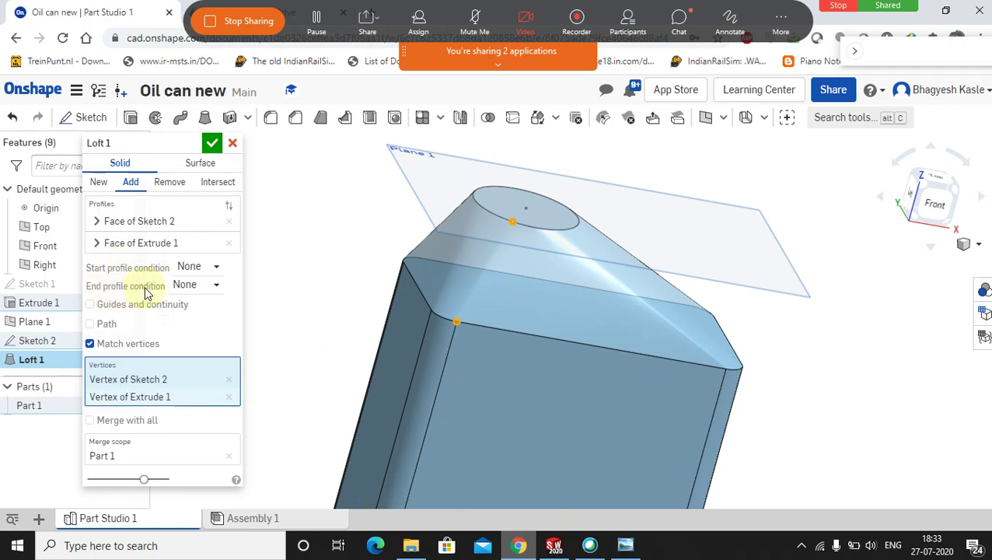
click(218, 267)
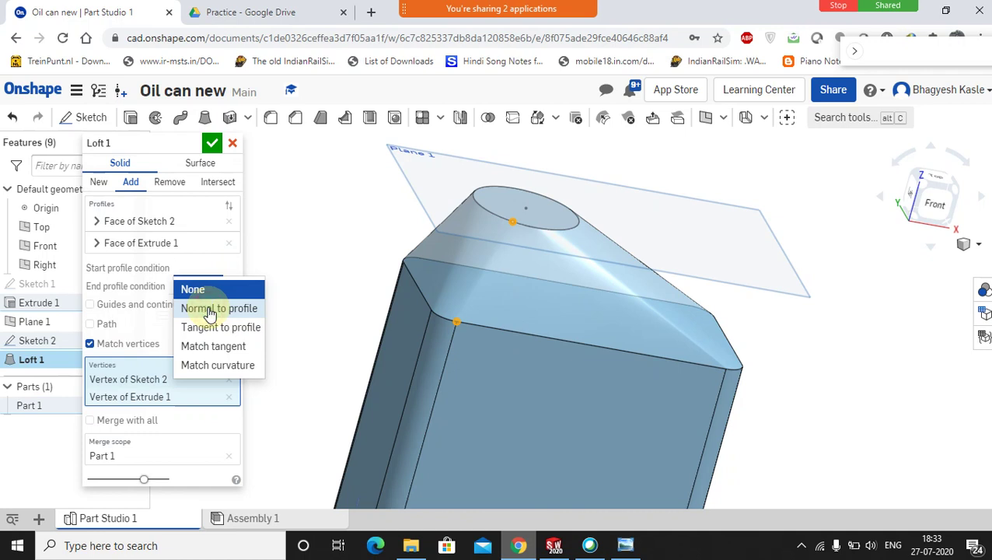
click(210, 309)
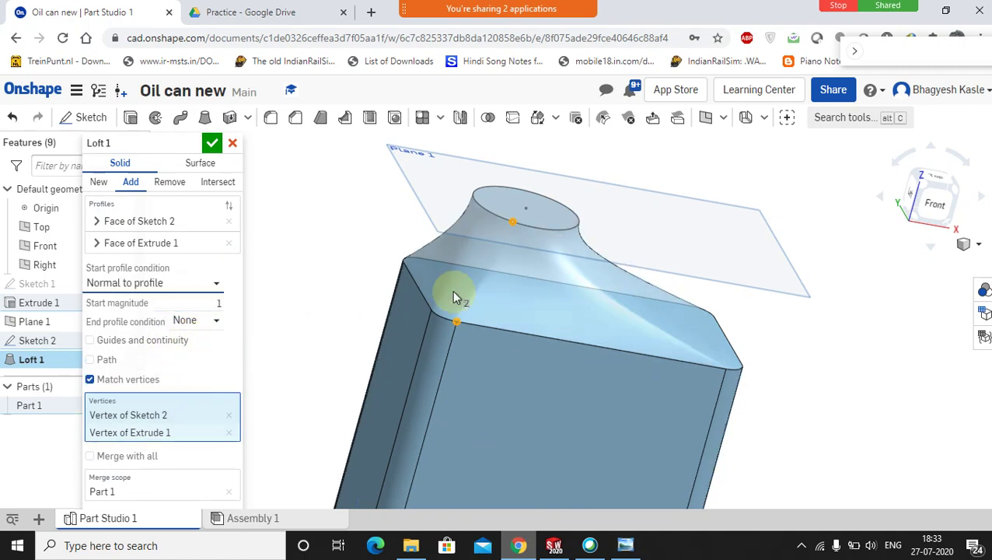
right_drag(570, 290, 520, 248)
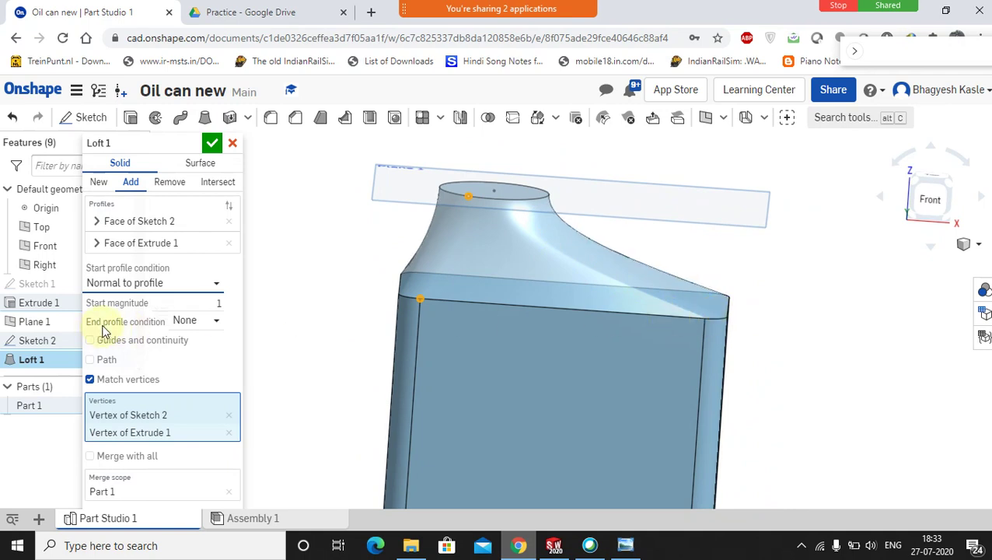
Set the loft's end profile condition to Normal to profile and compare the shoulder with the drawing in Windows Photo Viewer
click(219, 320)
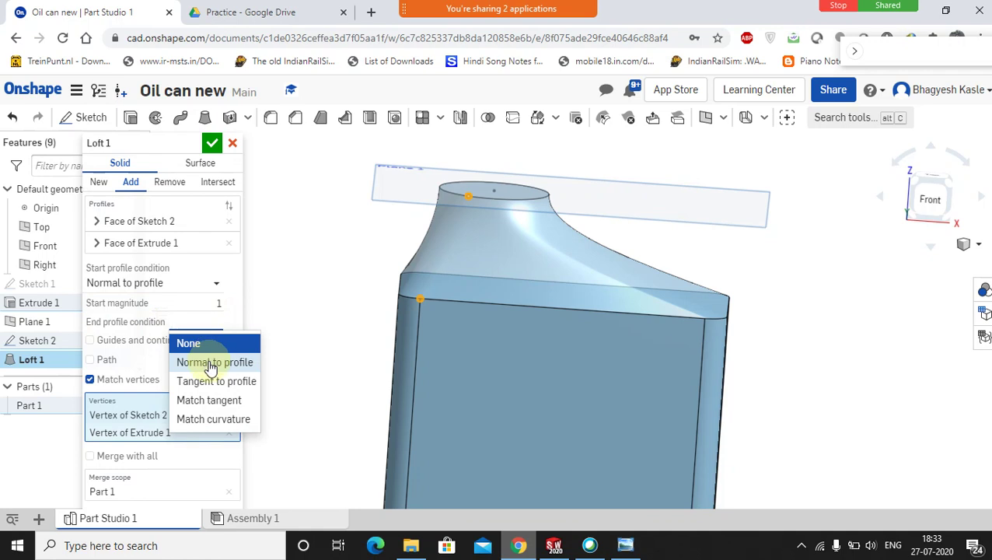
click(211, 363)
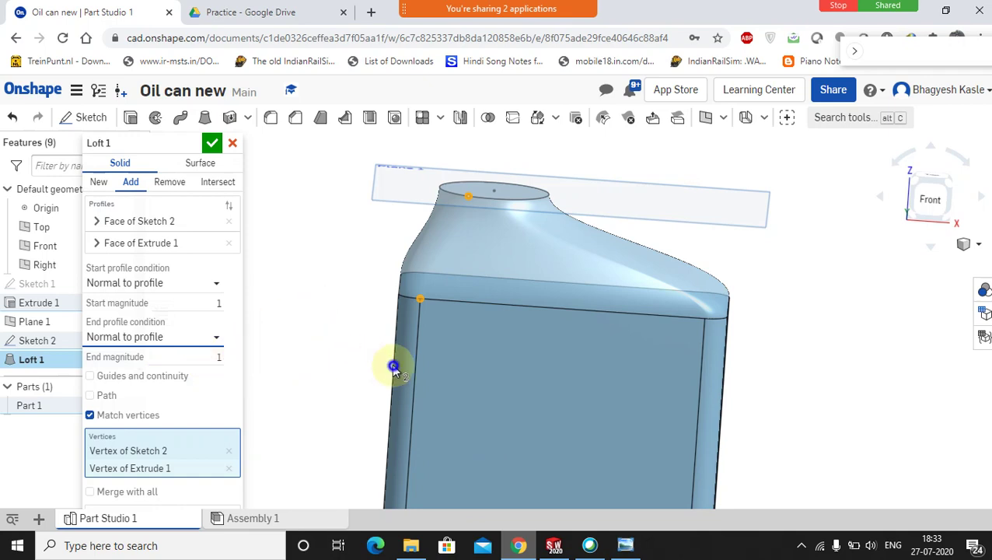
mouse_move(394, 365)
right_down()
mouse_move(435, 373)
mouse_move(354, 364)
mouse_move(429, 367)
mouse_move(405, 370)
right_up()
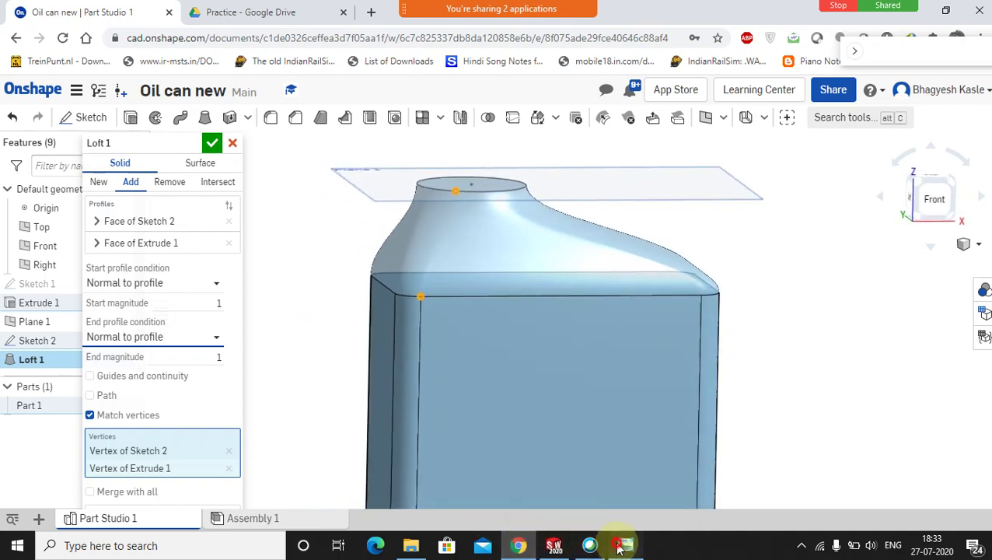
click(625, 545)
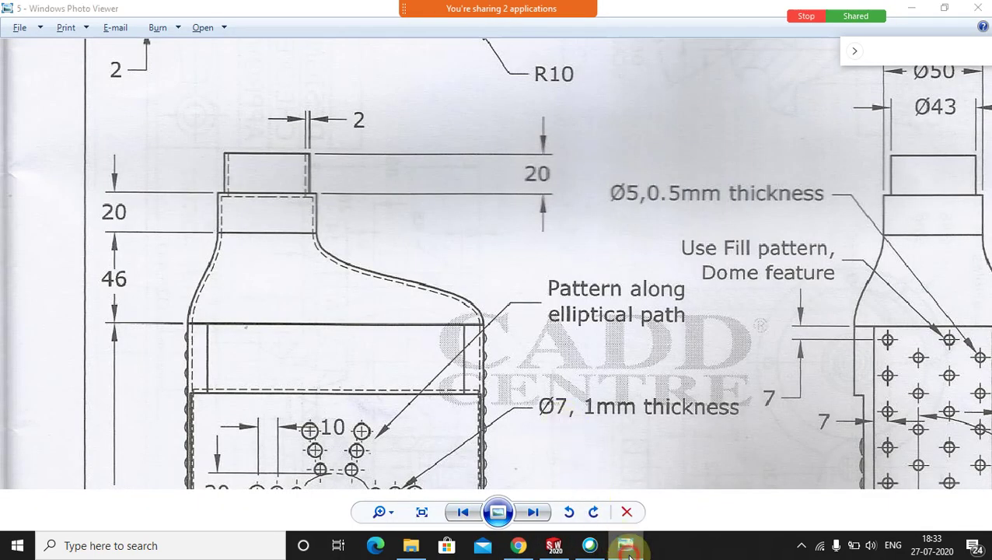
click(625, 545)
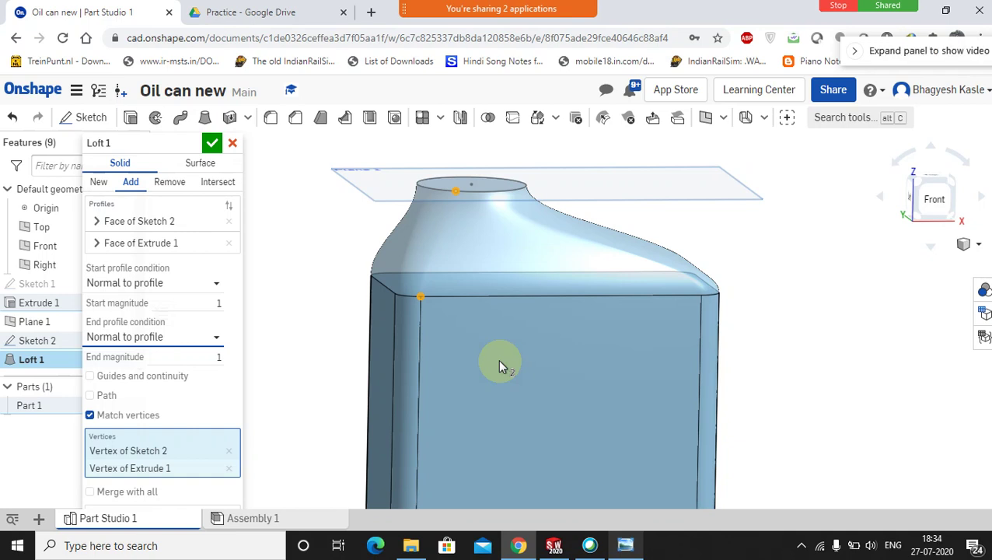
Accept the loft and inspect the curved shoulder from several angles
click(212, 146)
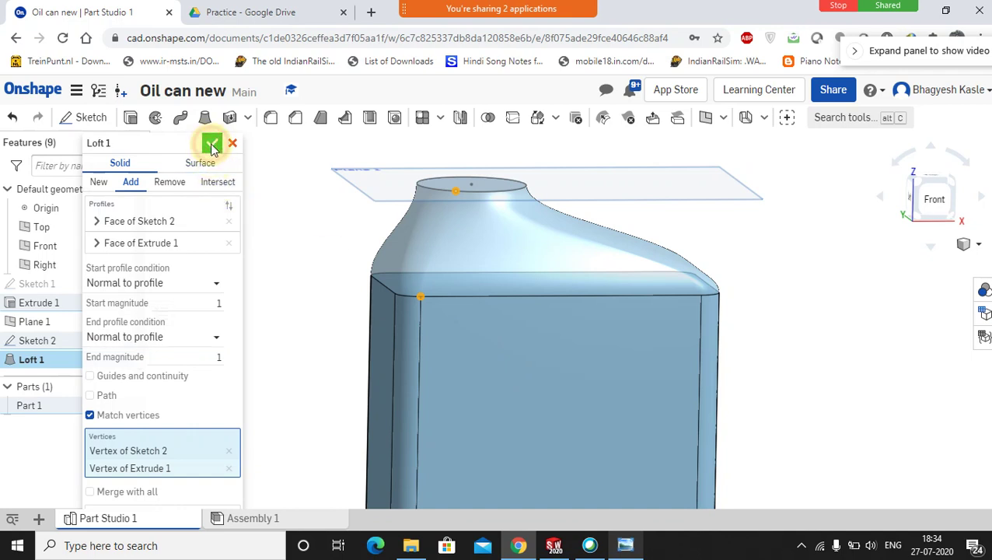
click(246, 261)
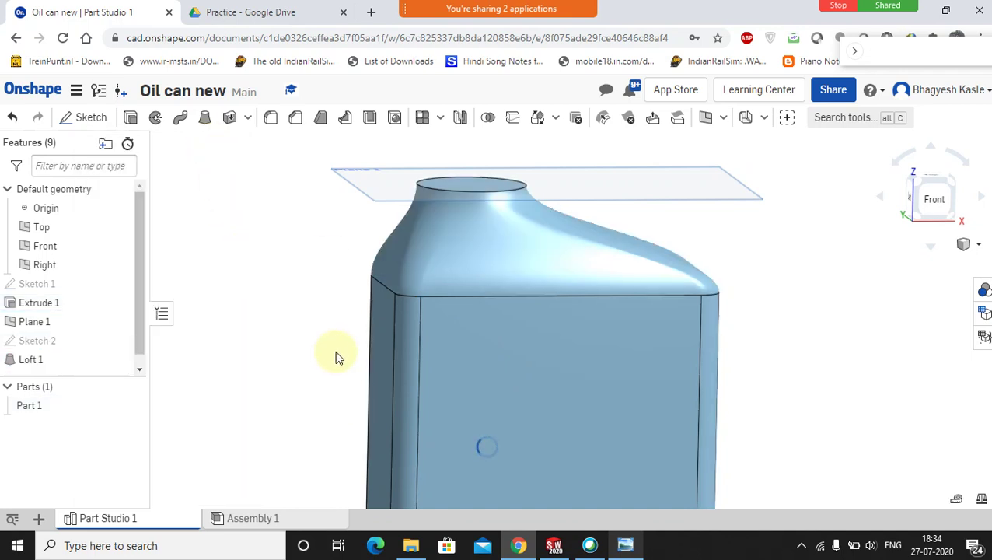
middle_drag(359, 350, 421, 362)
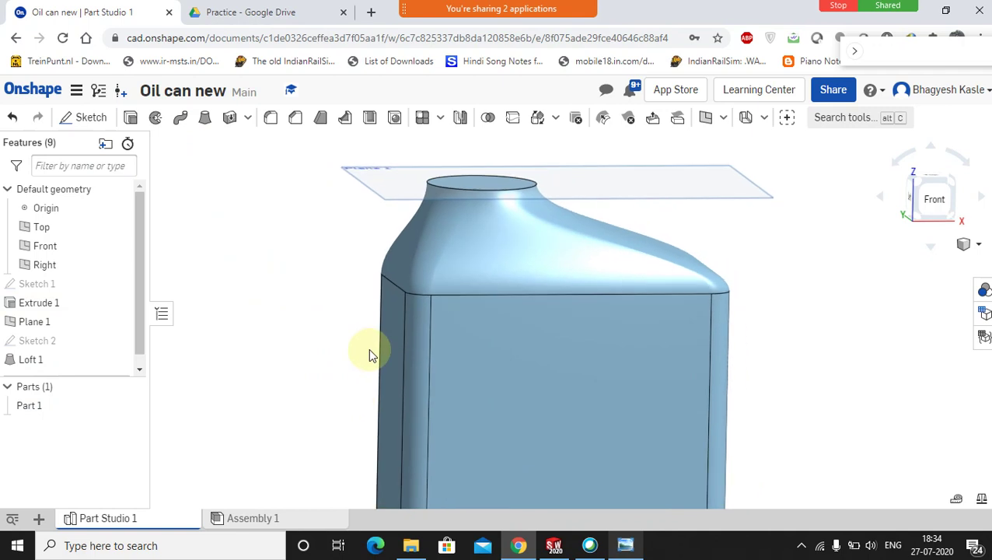
mouse_move(369, 350)
right_down()
mouse_move(414, 366)
mouse_move(353, 359)
mouse_move(361, 361)
right_up()
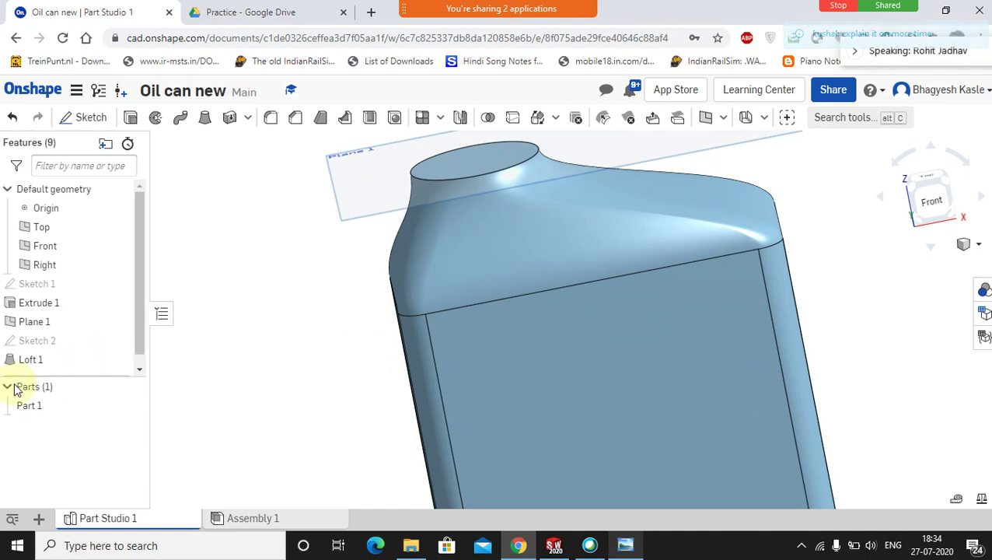
Delete the loft feature and create a new loft from the neck circle to the body's top face
right_click(29, 360)
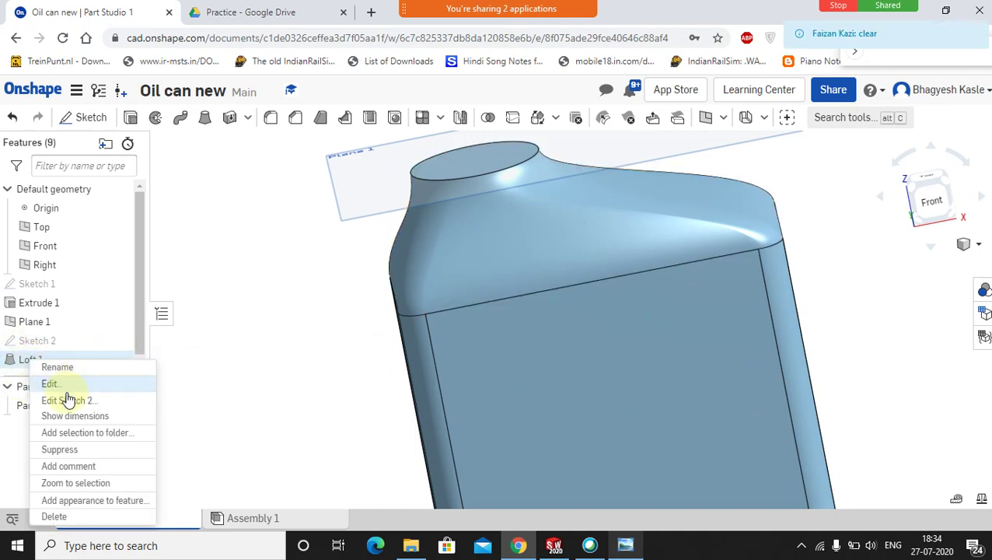
click(67, 518)
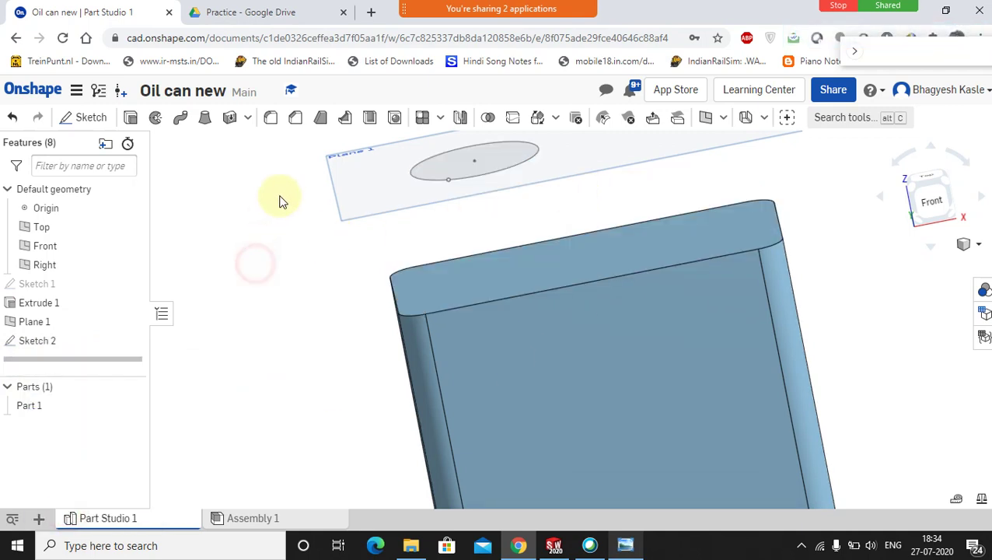
click(206, 120)
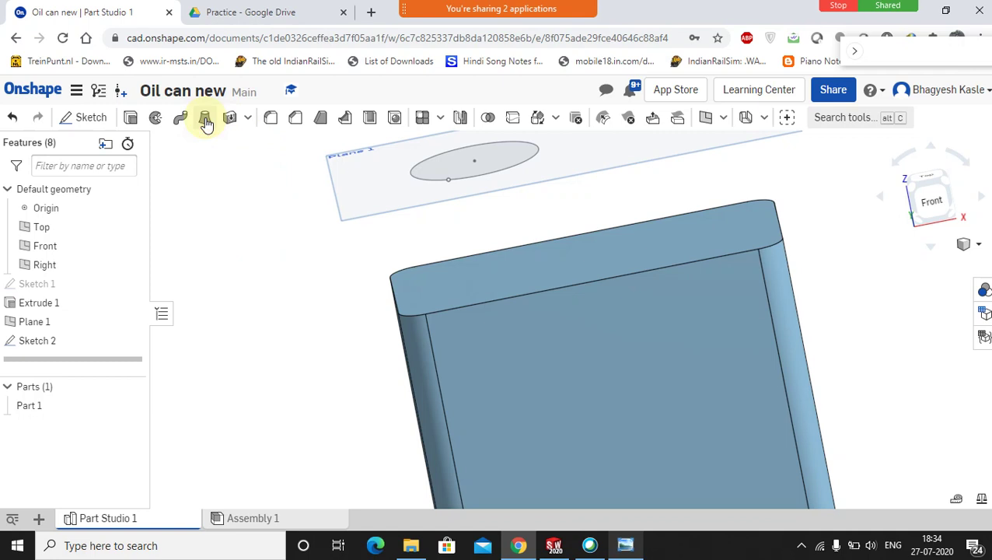
click(475, 174)
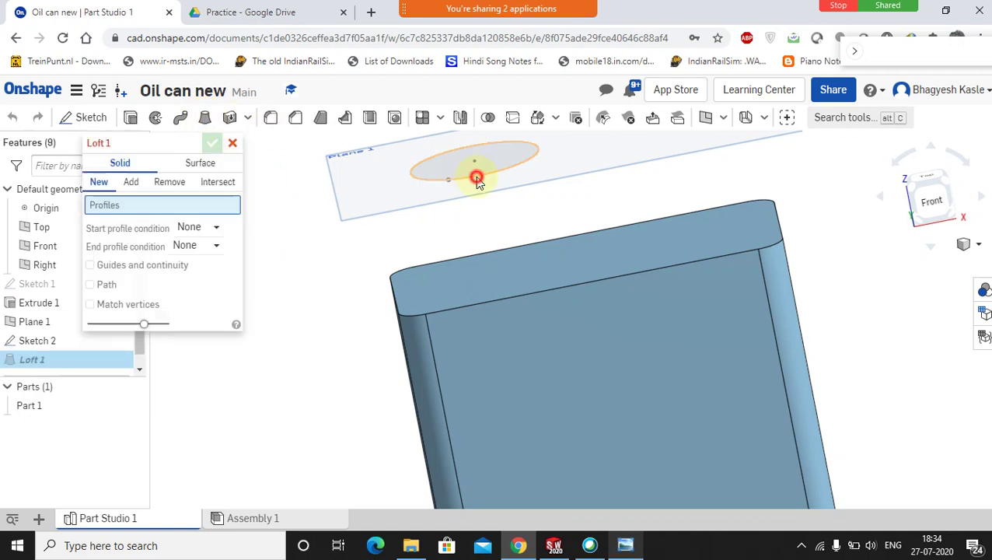
click(507, 269)
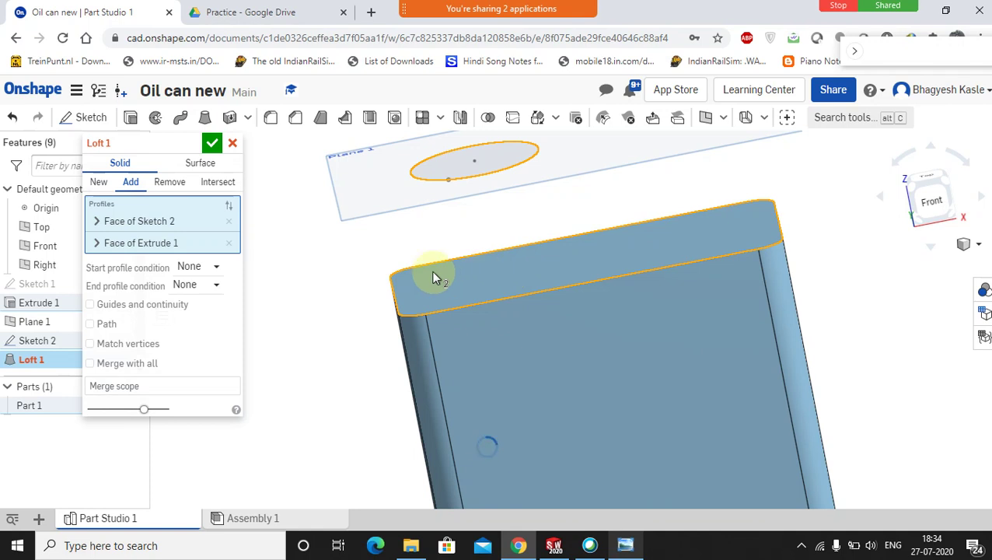
Enable vertex matching on the new loft and pair the neck circle's point with the body's front-left corner vertex
click(90, 343)
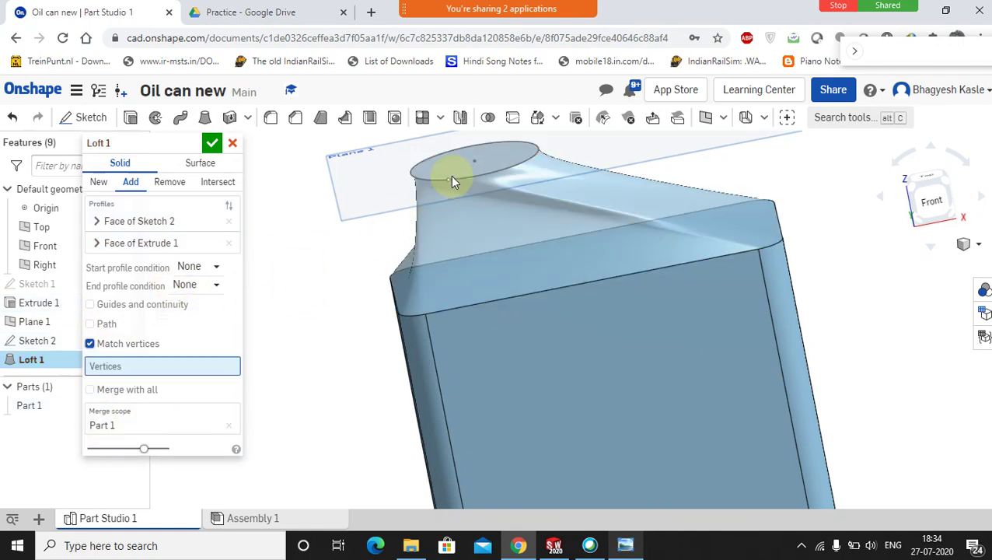
click(450, 183)
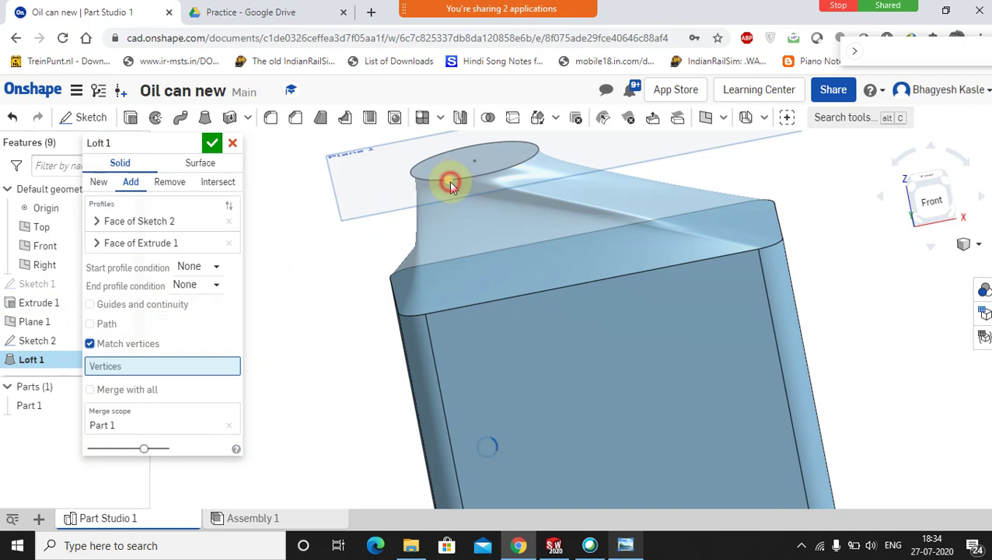
click(423, 317)
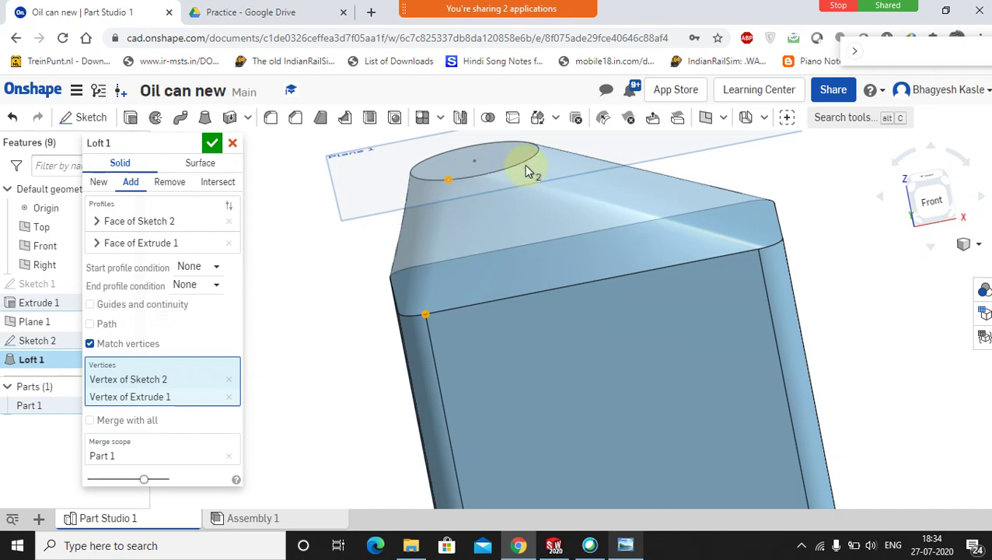
Switch to the drawing in Windows Photo Viewer and check the meeting chat
click(625, 545)
mouse_move(301, 6)
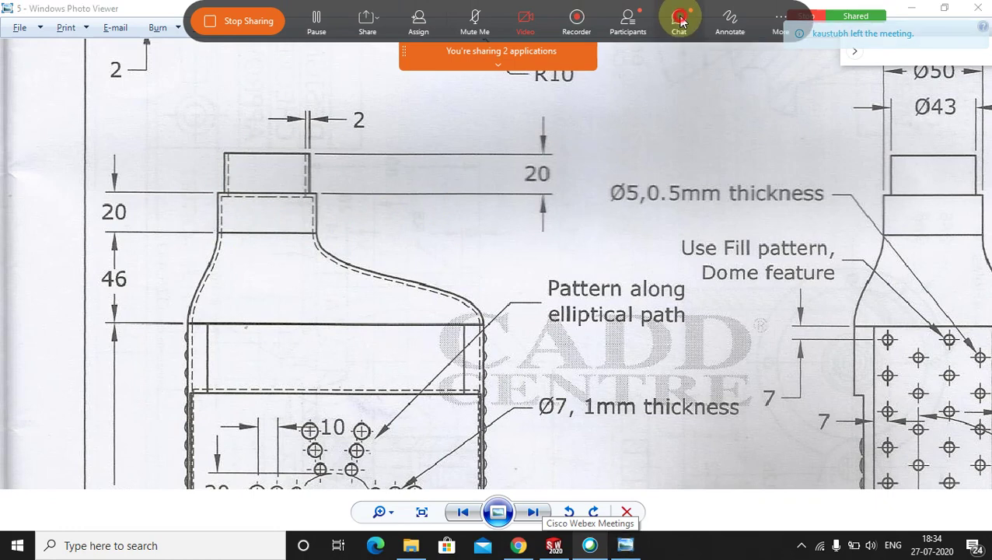
click(679, 20)
click(980, 246)
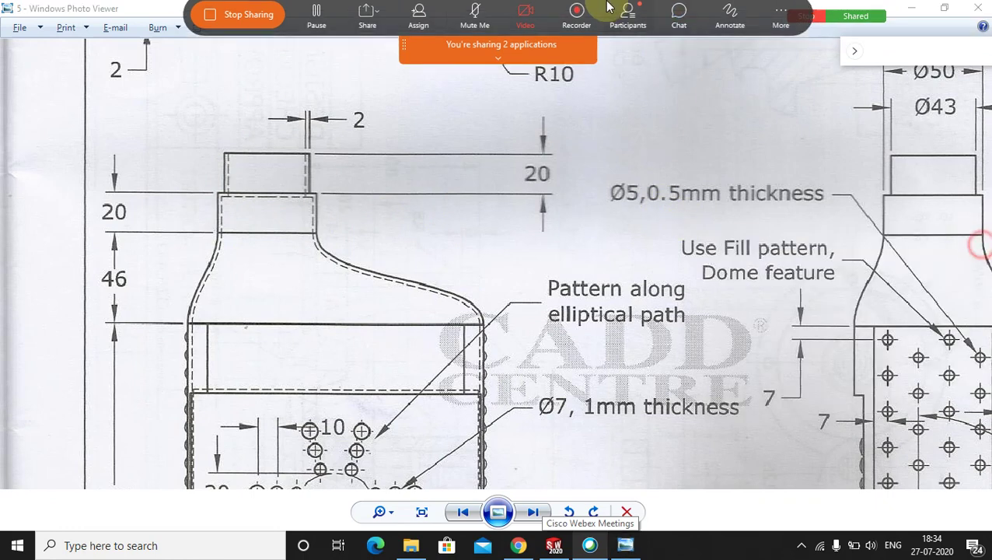
Mark the upper and lower ends of the shoulder curves in red on the drawing with the pen annotation
click(728, 23)
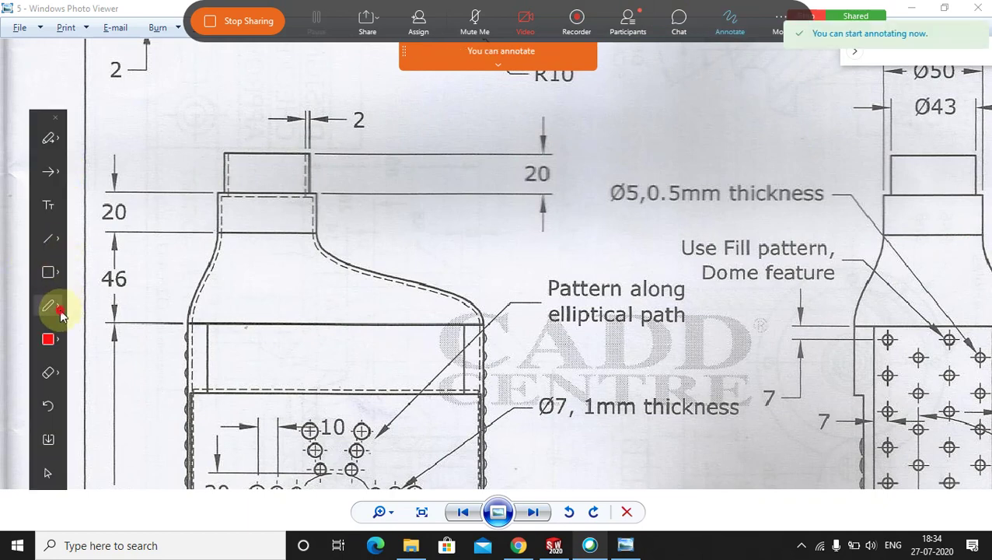
click(62, 305)
click(84, 327)
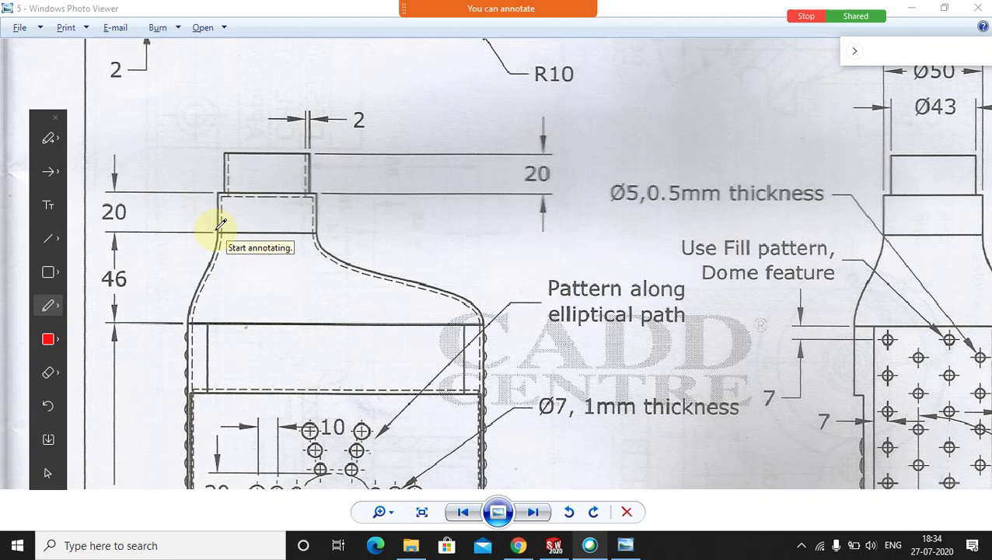
click(220, 231)
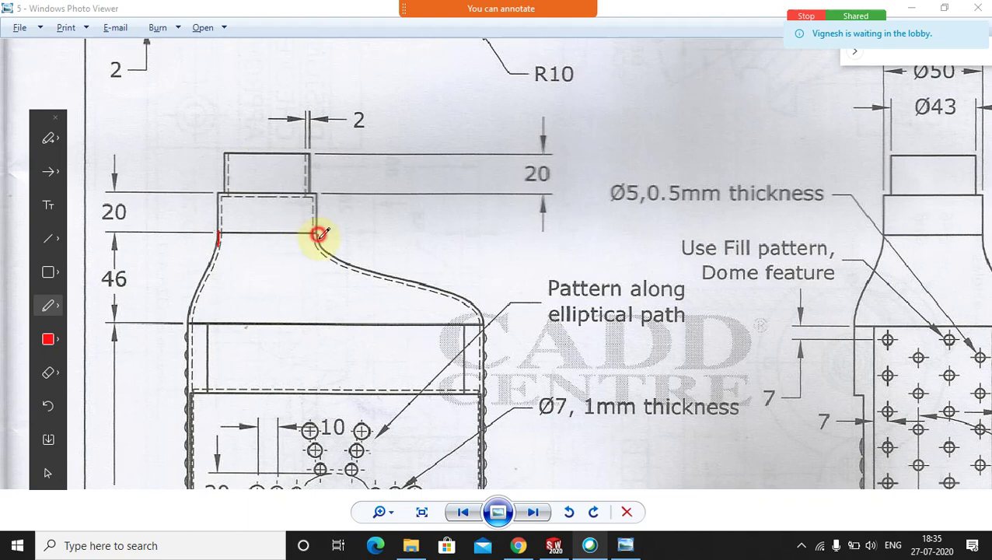
drag(318, 234, 323, 241)
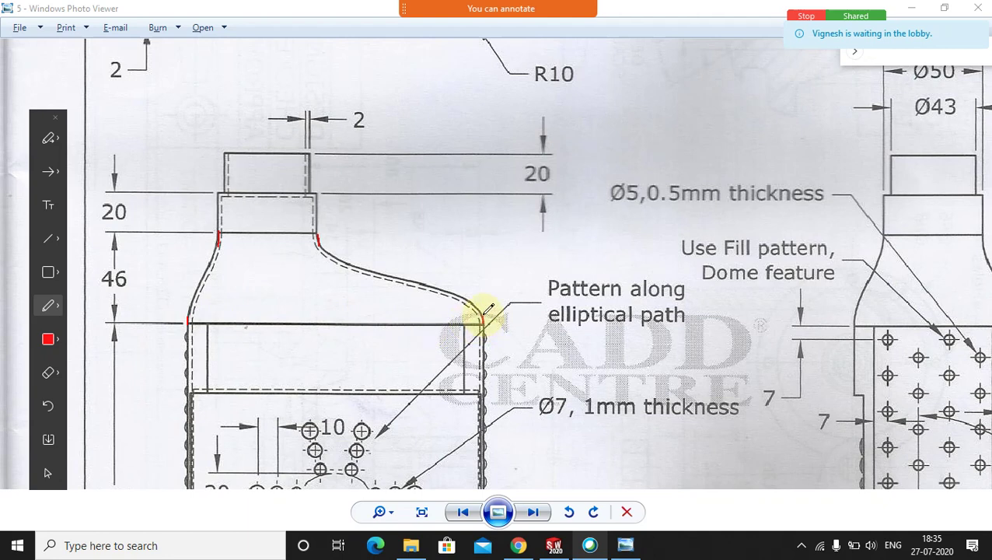
Admit the waiting participant to the meeting and end the annotation on the drawing
mouse_move(492, 11)
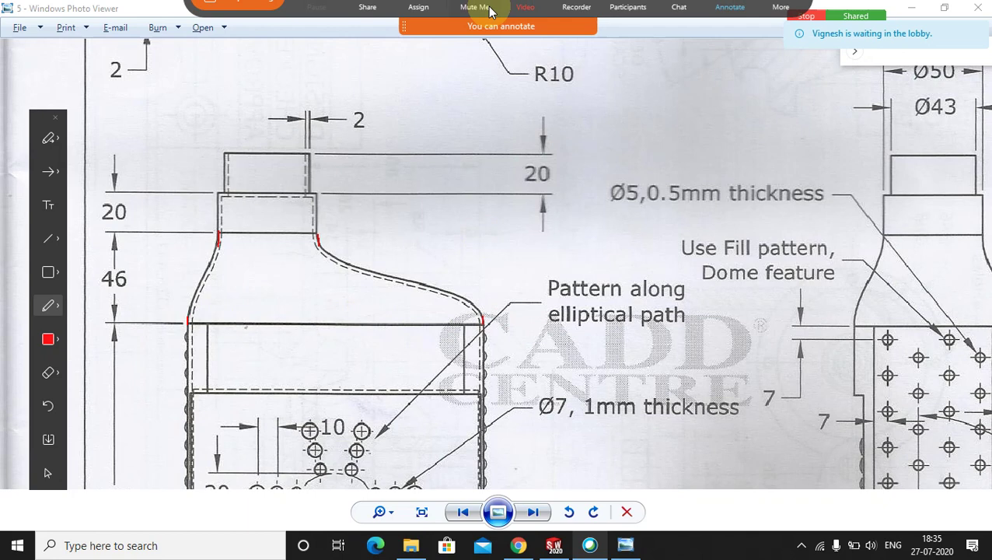
click(631, 21)
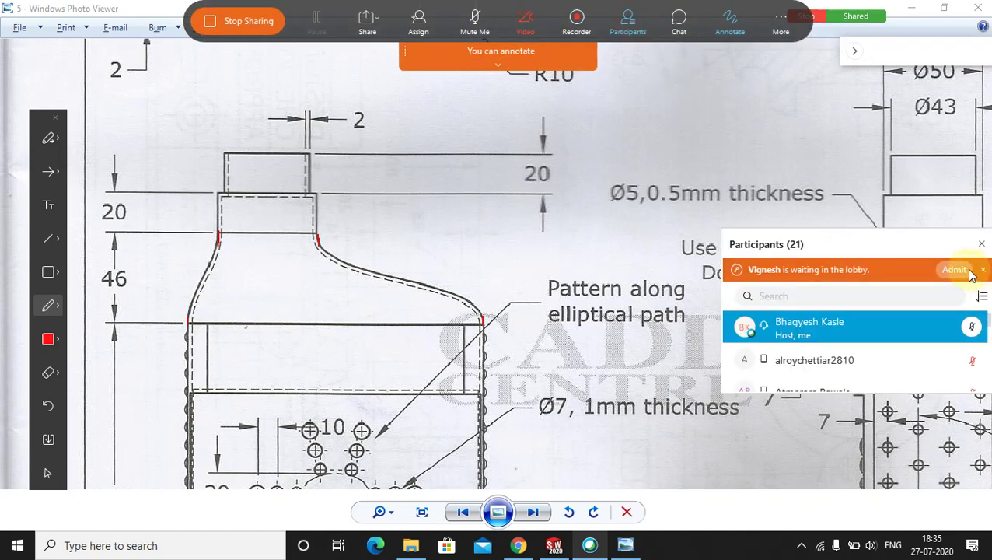
click(966, 269)
click(978, 239)
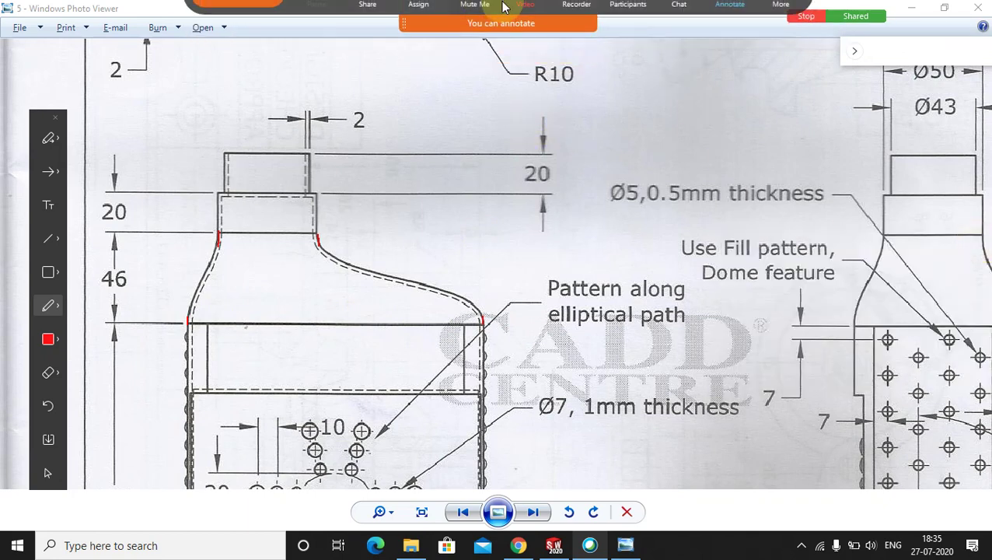
click(729, 23)
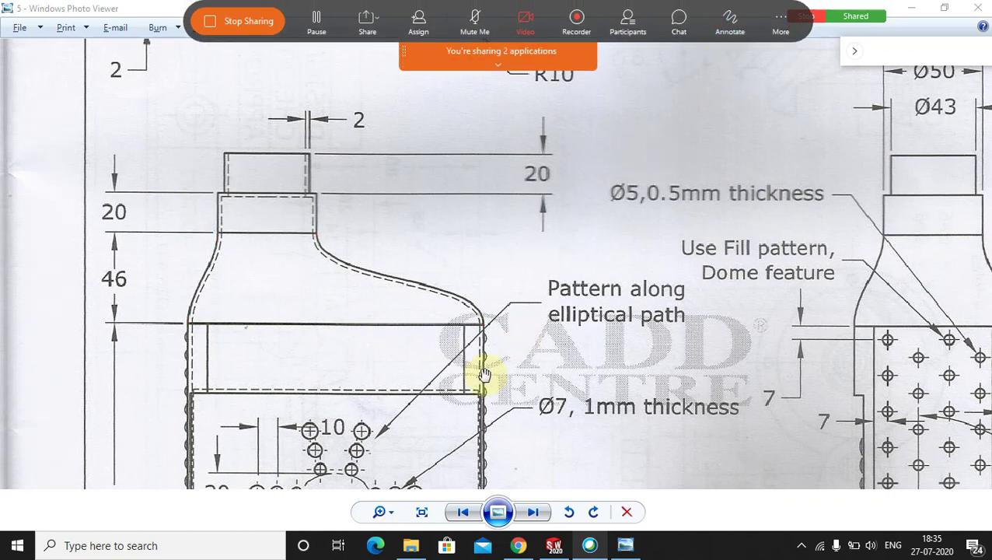
Switch back to Onshape, set the loft's start and end profile conditions to Normal to profile, and accept the loft
click(519, 546)
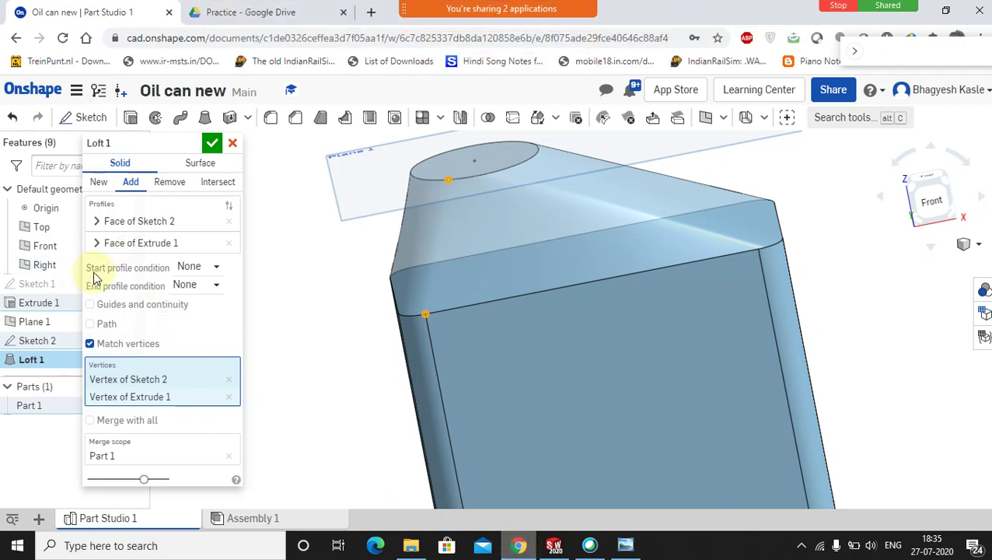
click(216, 266)
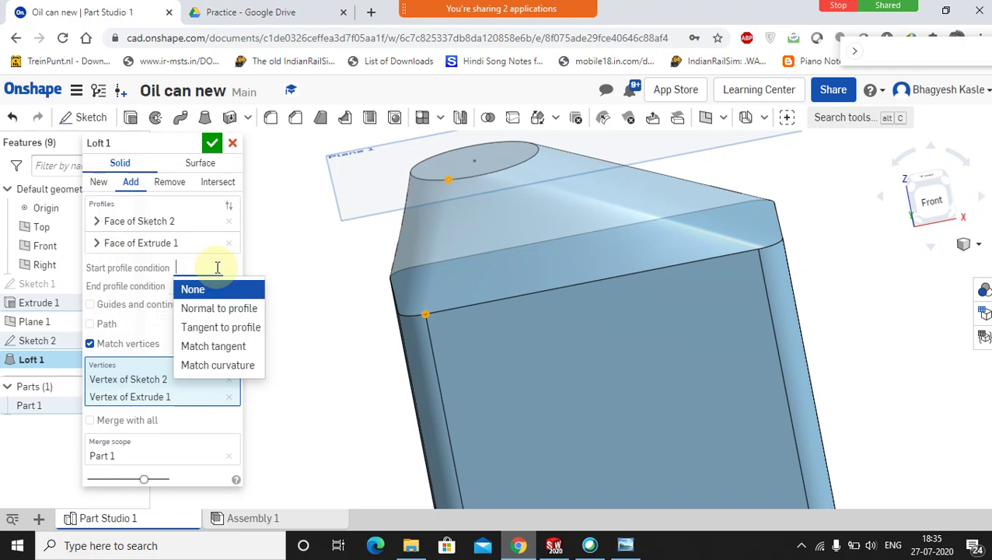
click(213, 314)
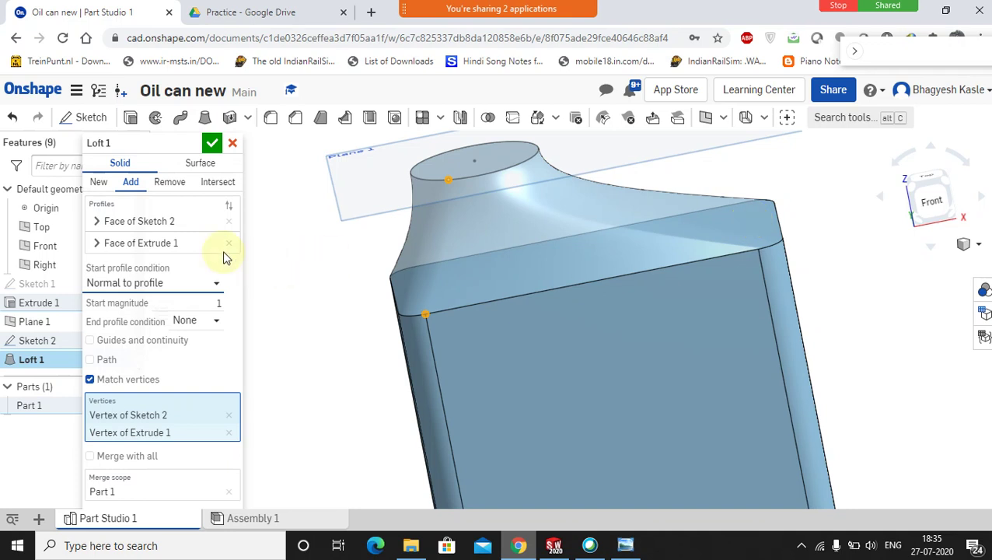
click(216, 325)
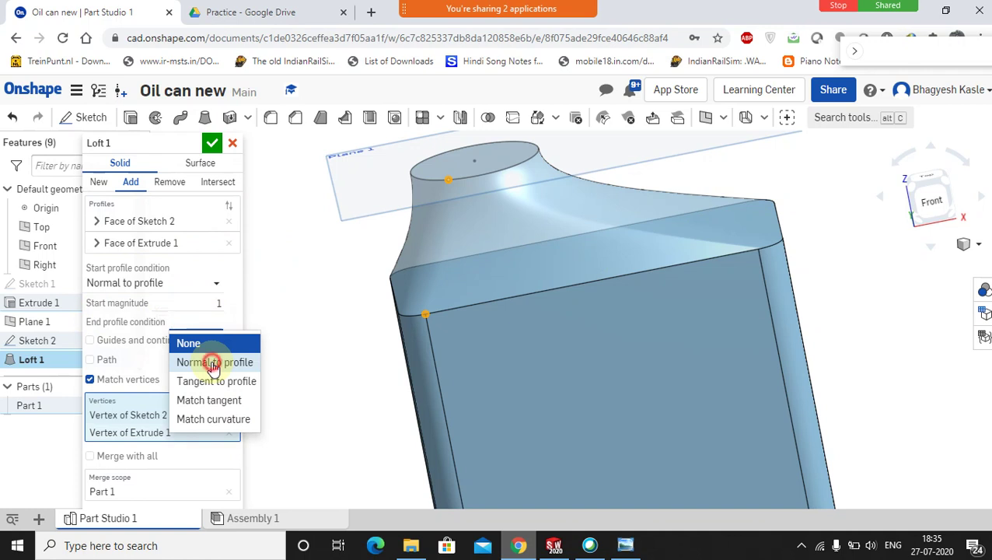
click(212, 364)
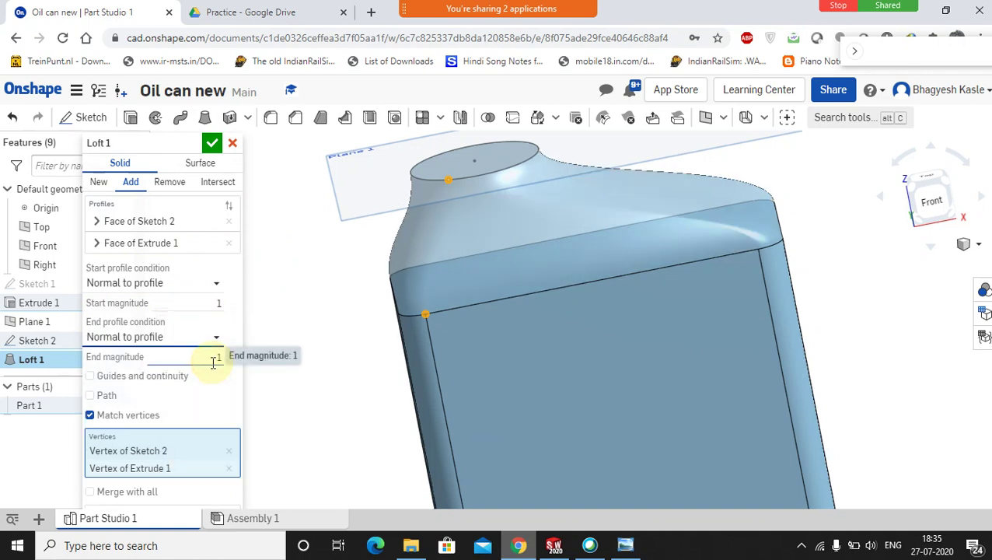
click(212, 143)
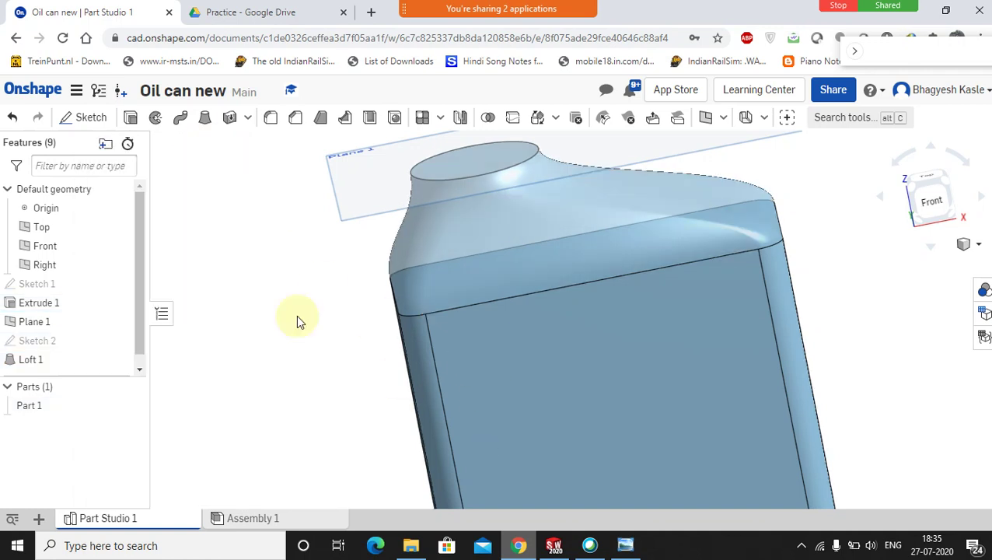
Inspect the lofted shoulder between the neck circle and the body from several angles
right_drag(310, 337, 309, 315)
scroll(463, 316, up, 3)
scroll(501, 265, down, 5)
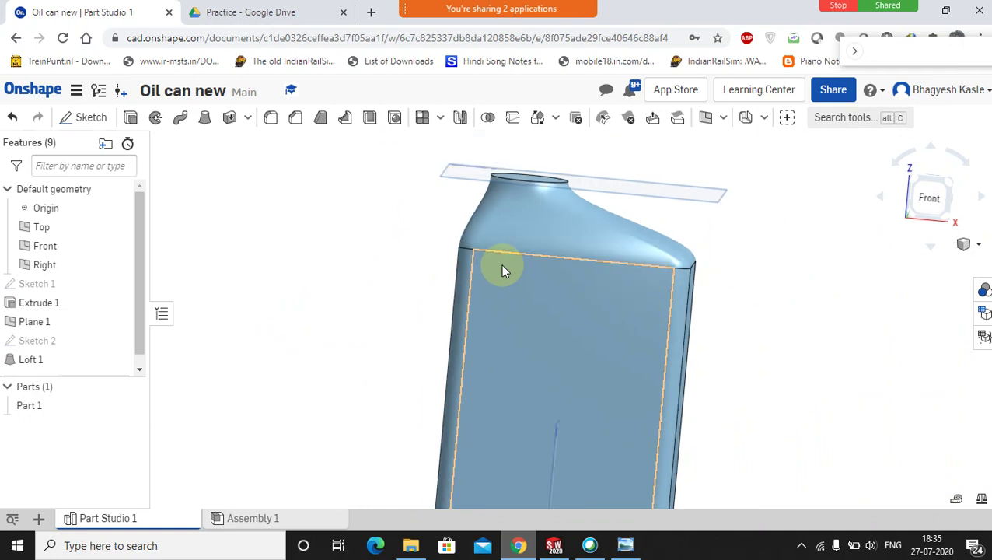
right_drag(502, 266, 501, 325)
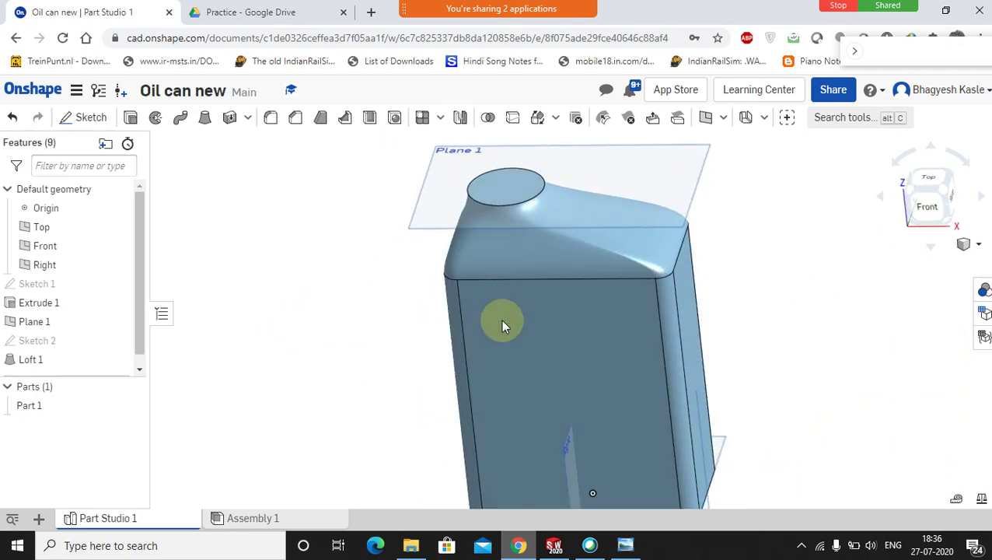
middle_drag(573, 246, 569, 273)
Consult the neck in the Windows Photo Viewer drawing, return to Onshape, and check the meeting's participant list
mouse_move(546, 3)
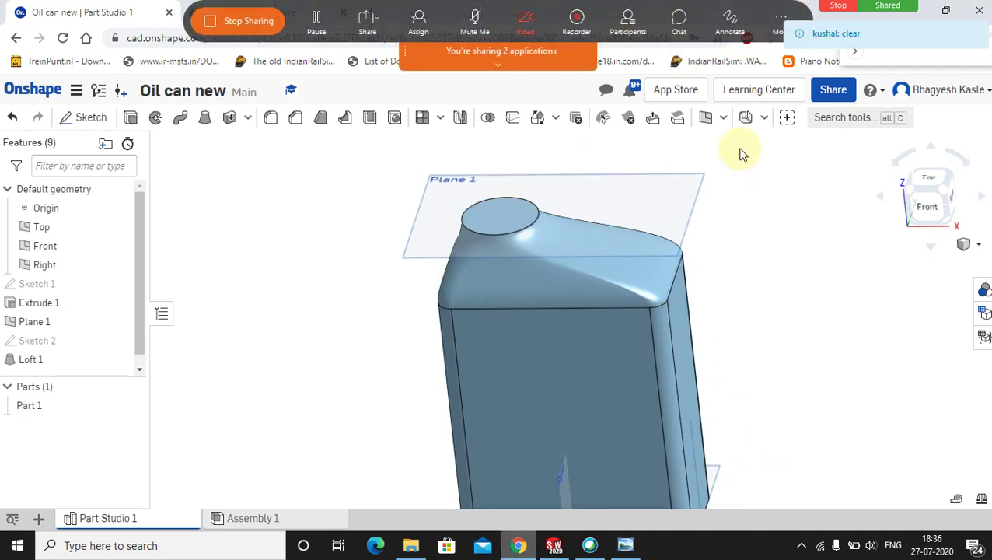
click(625, 544)
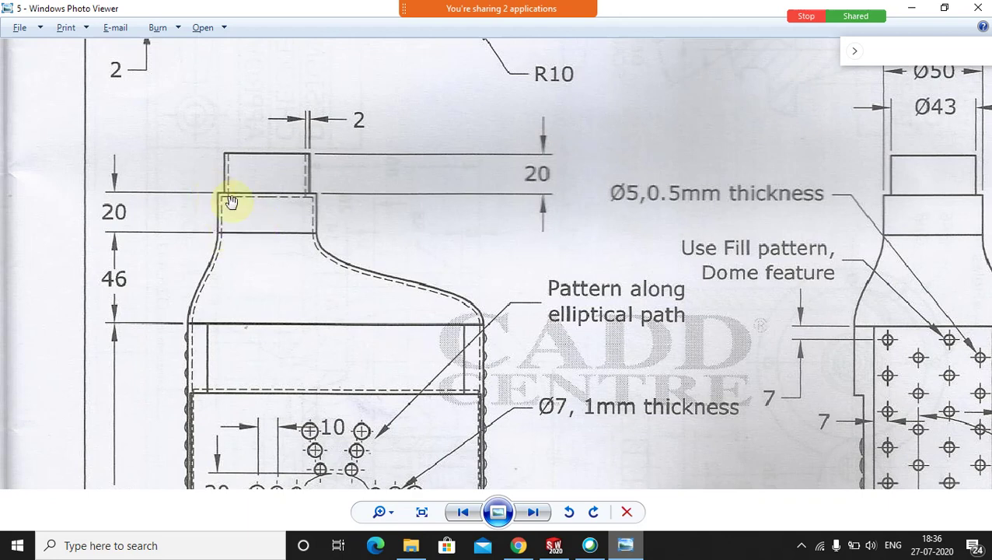
click(518, 545)
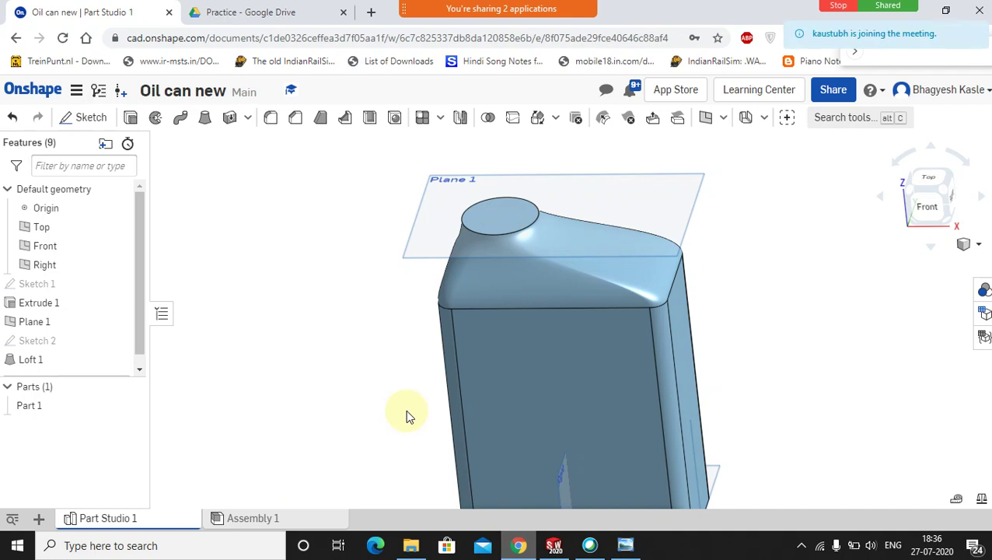
mouse_move(501, 9)
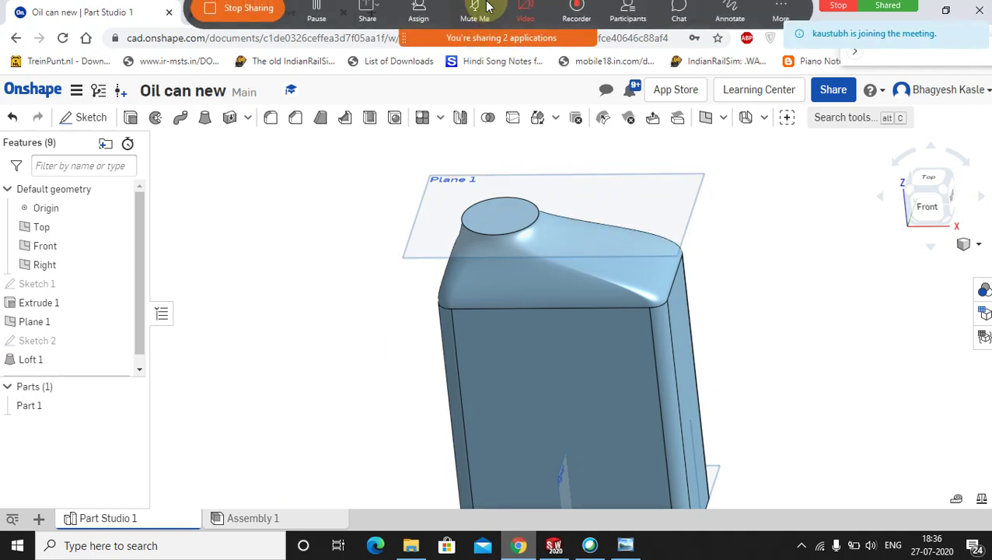
click(628, 22)
click(981, 244)
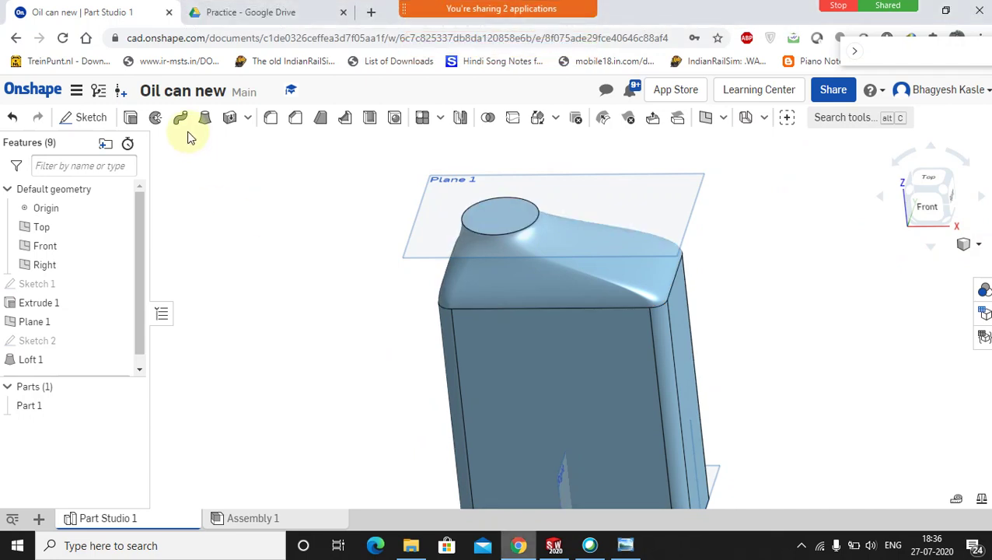
click(131, 121)
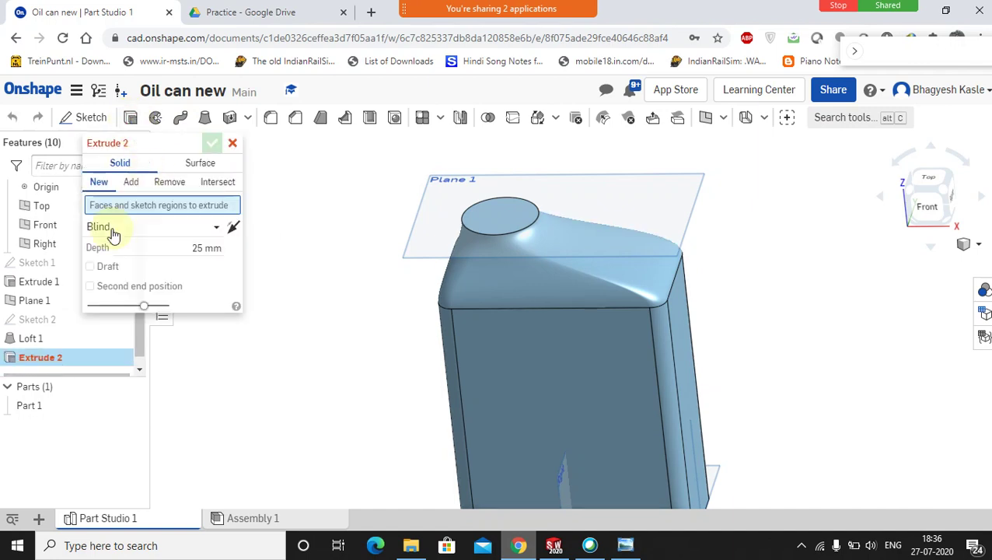
click(498, 227)
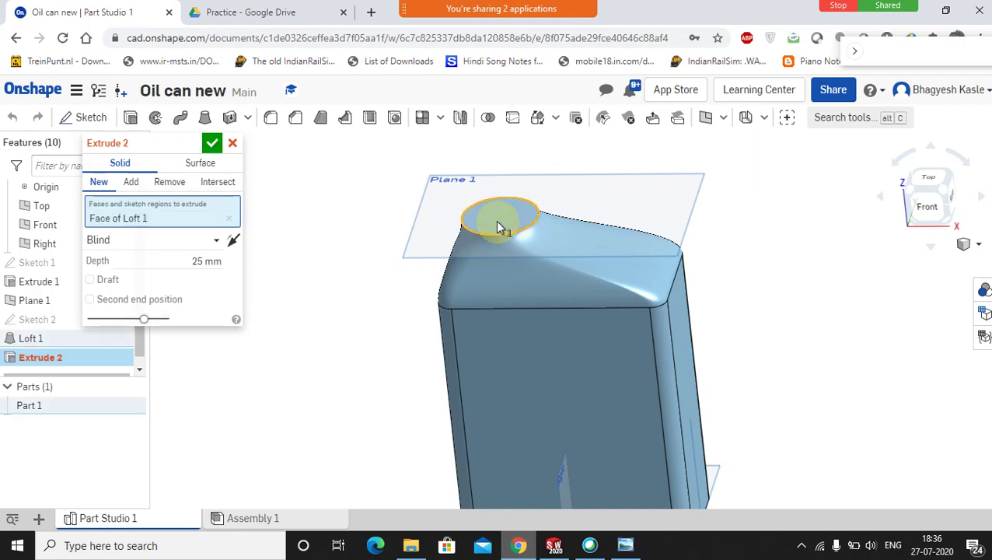
click(185, 262)
double_click(204, 262)
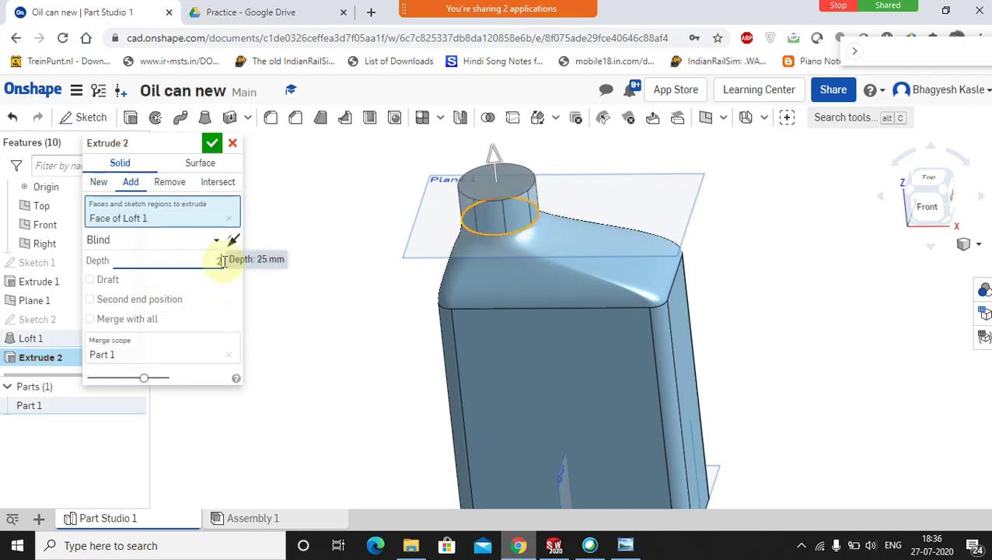
text(20)
key(Return)
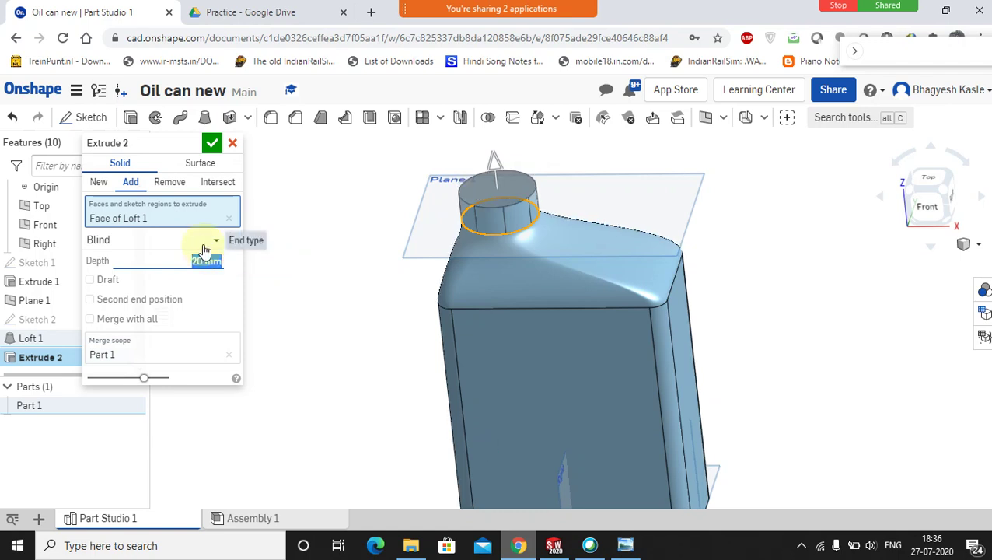
scroll(486, 235, down, 2)
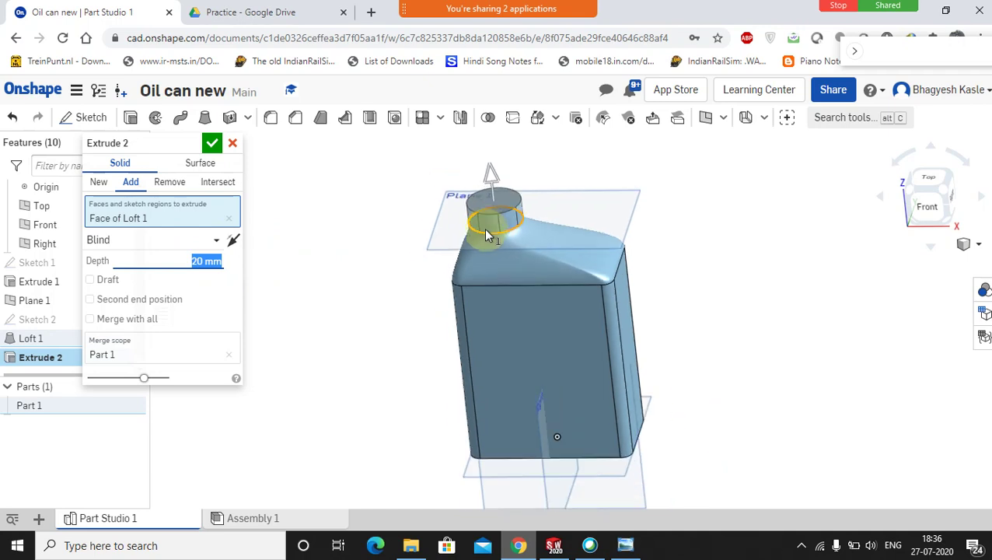
scroll(488, 229, up, 3)
mouse_move(472, 233)
right_down()
mouse_move(548, 239)
mouse_move(476, 239)
mouse_move(481, 231)
right_up()
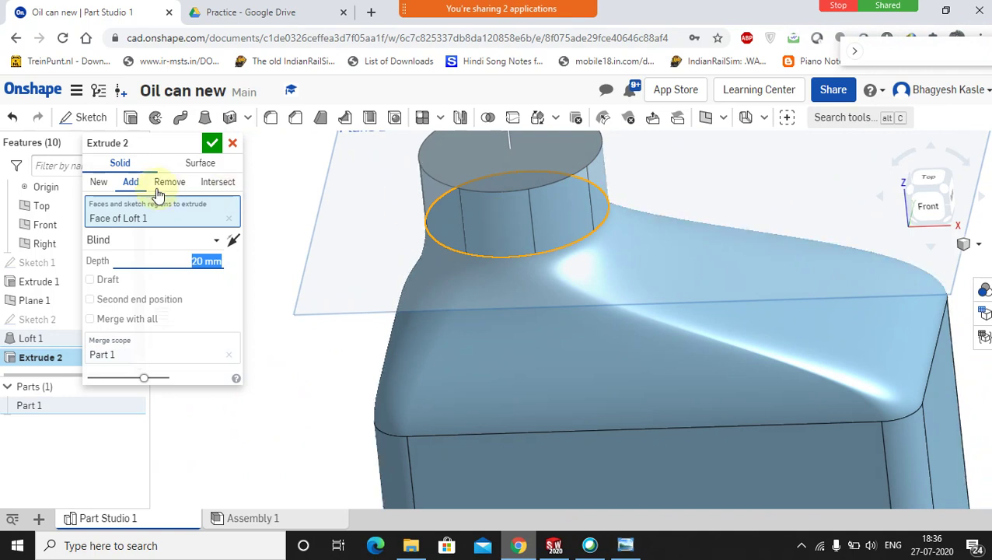
click(231, 149)
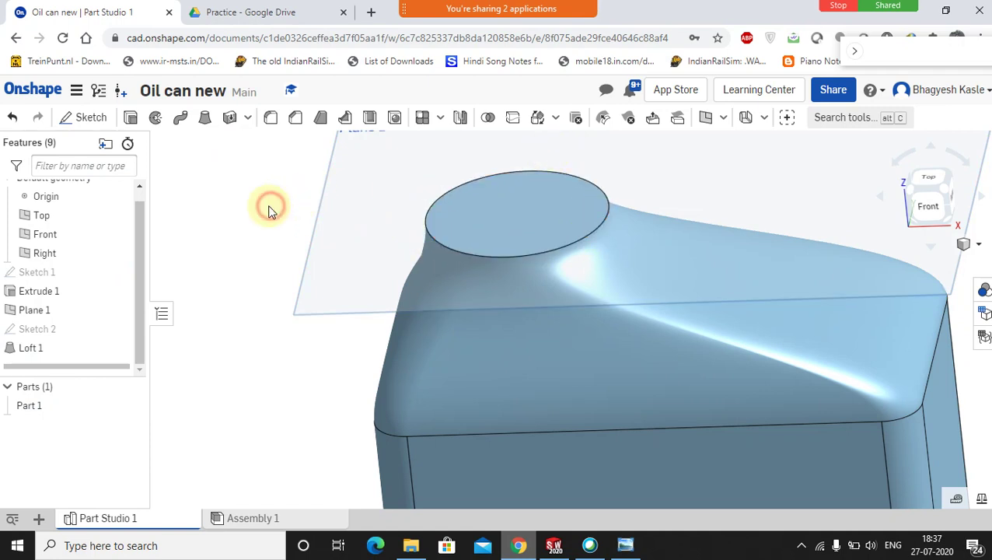
Extrude the neck circle of Sketch 2 upward by 25 mm, added to Part 1
click(131, 119)
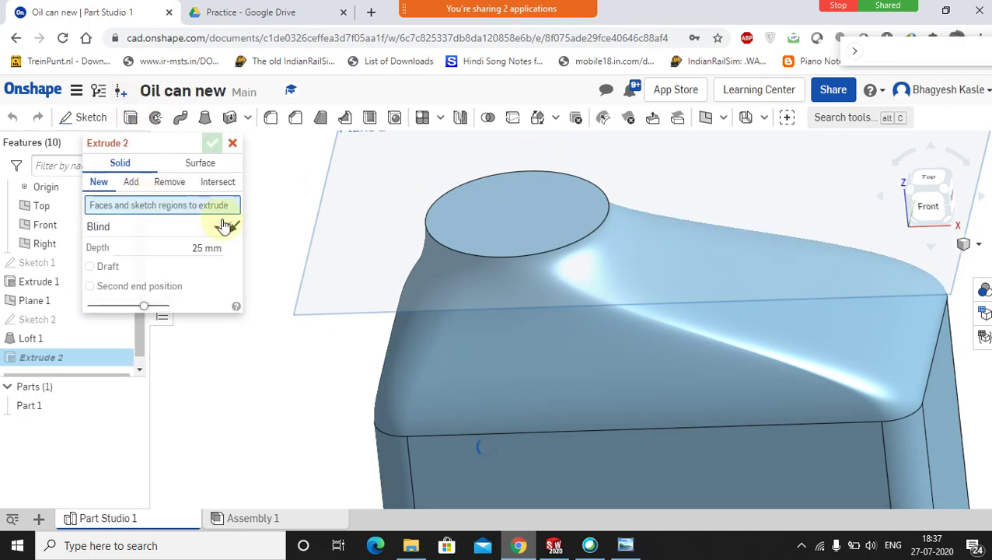
click(448, 193)
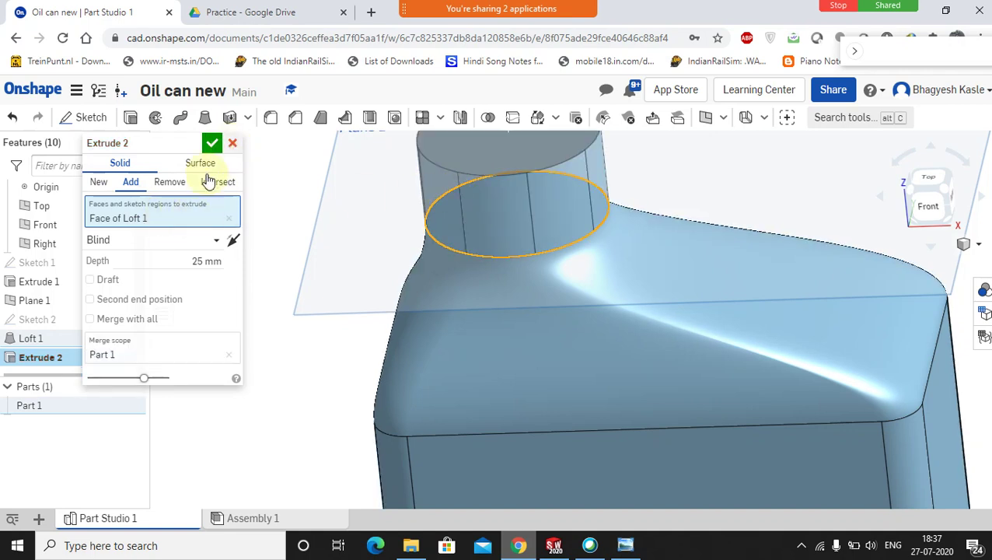
click(228, 218)
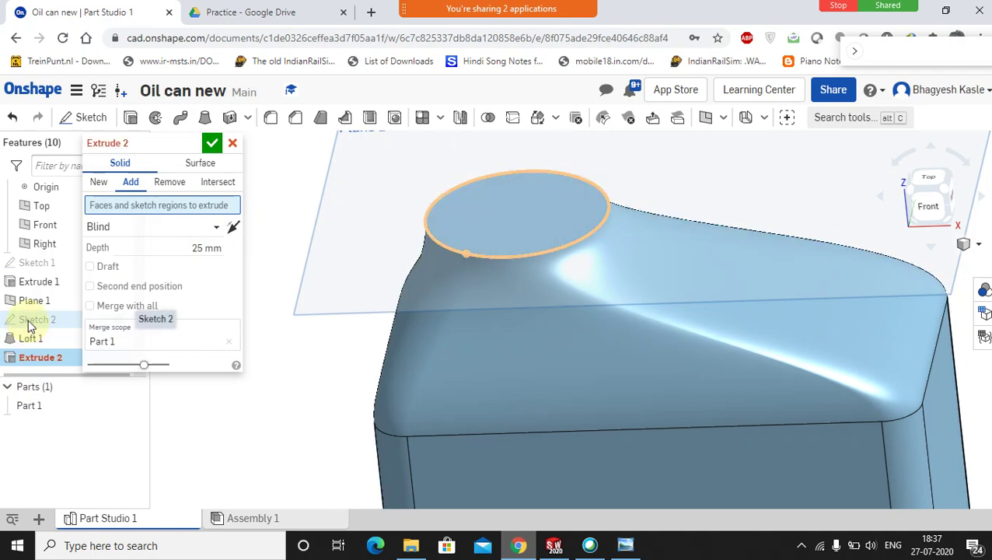
click(28, 319)
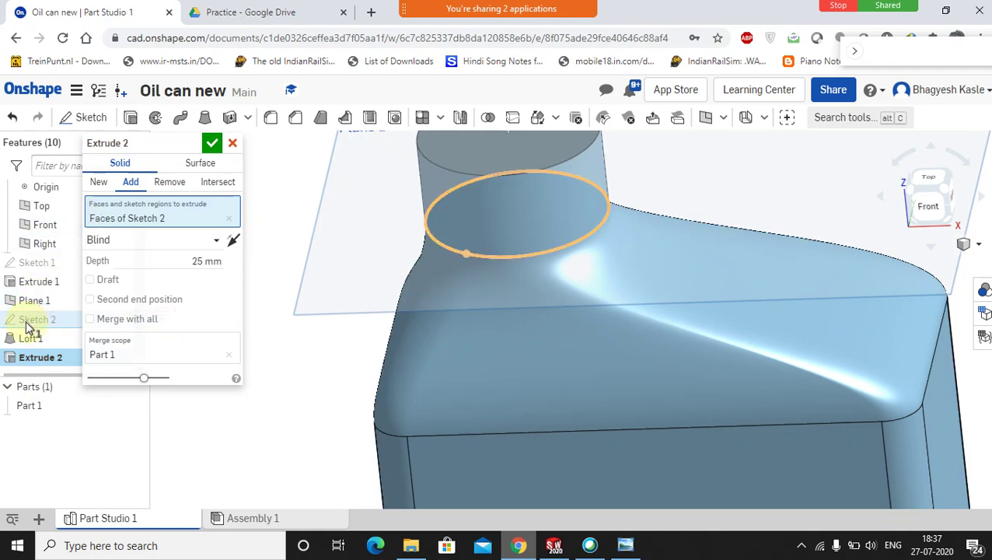
click(213, 143)
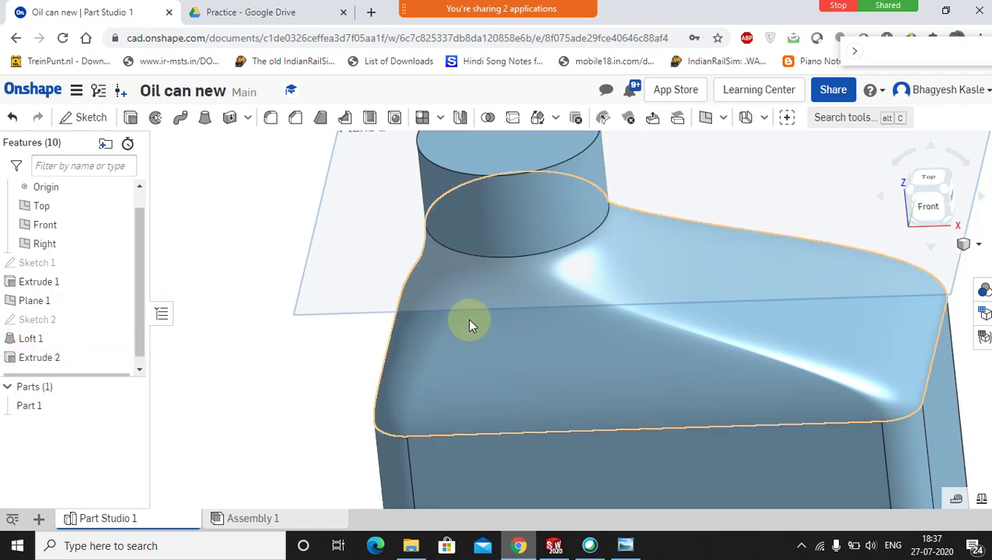
Inspect the extruded neck and its transition into the shoulder from several angles
scroll(385, 333, up, 5)
scroll(383, 334, down, 8)
mouse_move(405, 342)
right_down()
mouse_move(490, 328)
mouse_move(537, 306)
mouse_move(659, 291)
mouse_move(532, 281)
mouse_move(520, 250)
mouse_move(557, 270)
right_up()
scroll(626, 356, up, 4)
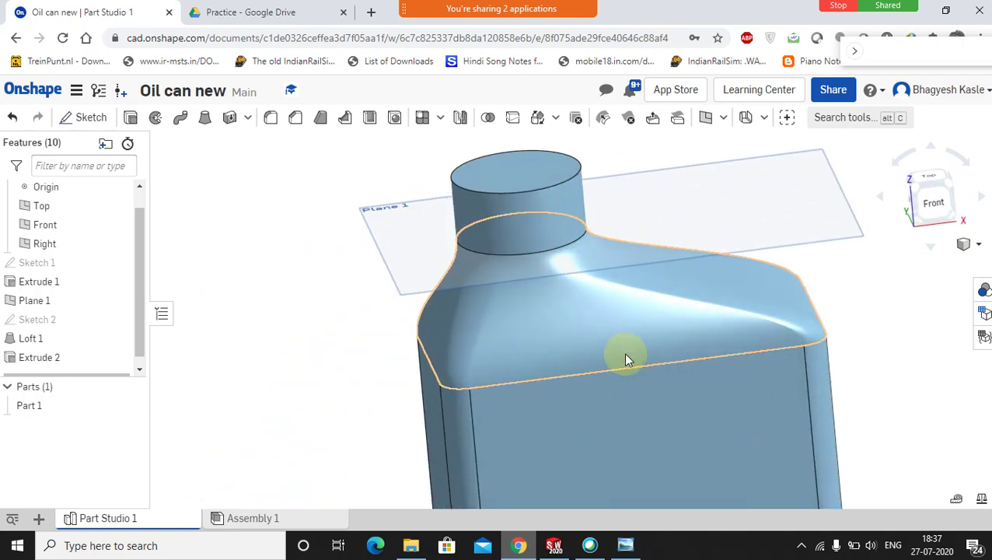
scroll(627, 379, down, 2)
right_drag(622, 325, 552, 332)
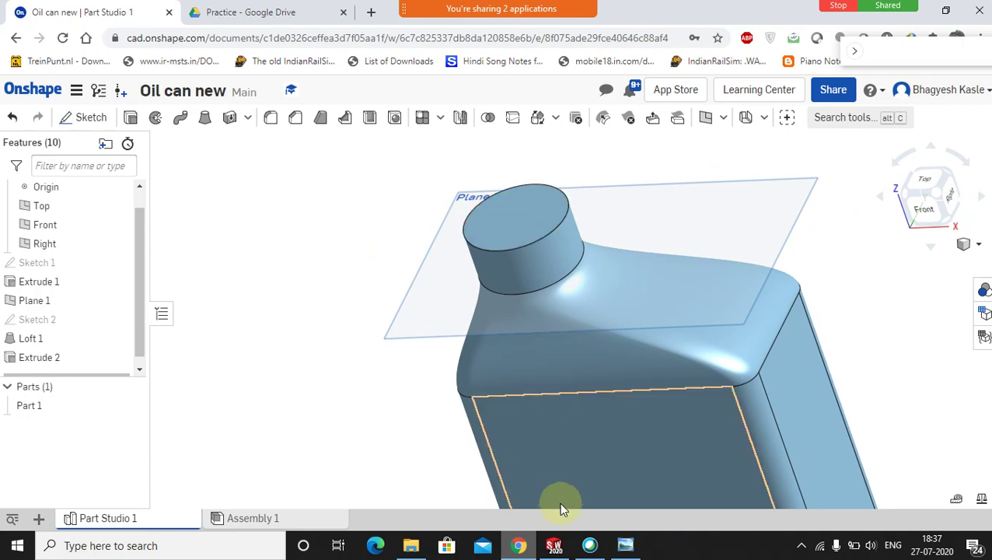
Consult the upper neck's height and diameter in the Windows Photo Viewer drawing, then return to Onshape
click(625, 545)
drag(314, 189, 275, 214)
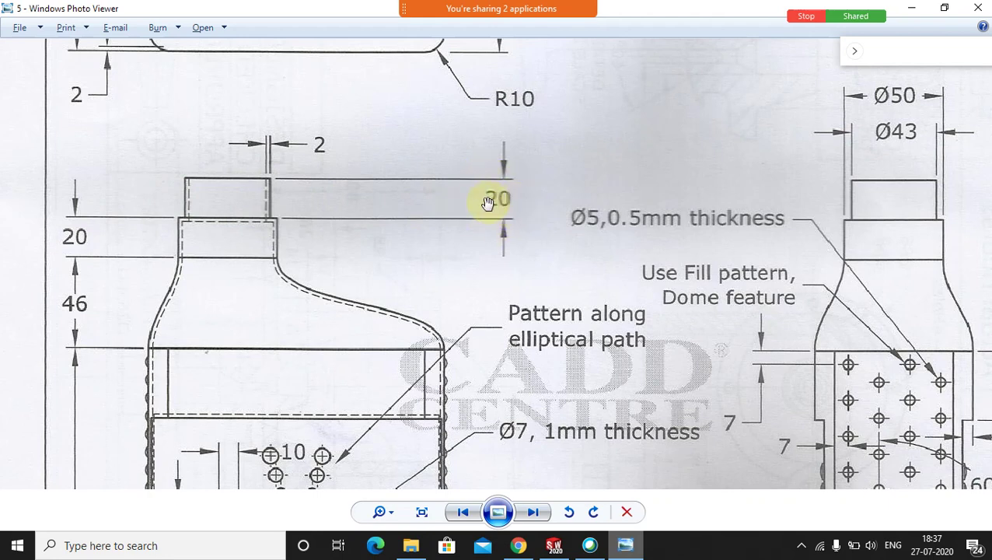
click(518, 544)
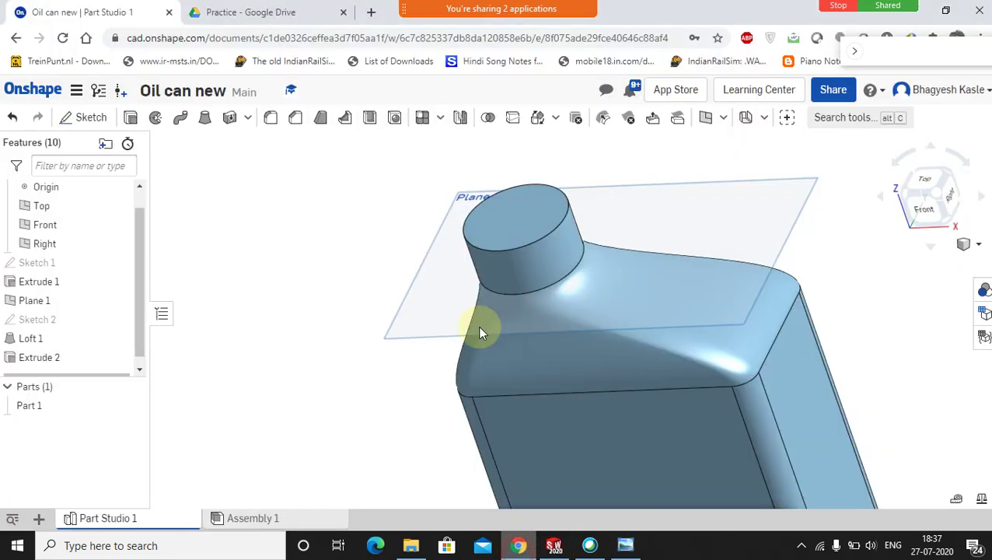
Start a new sketch on the neck's top face and draw a concentric circle about 38 mm in diameter
click(510, 230)
right_click(520, 218)
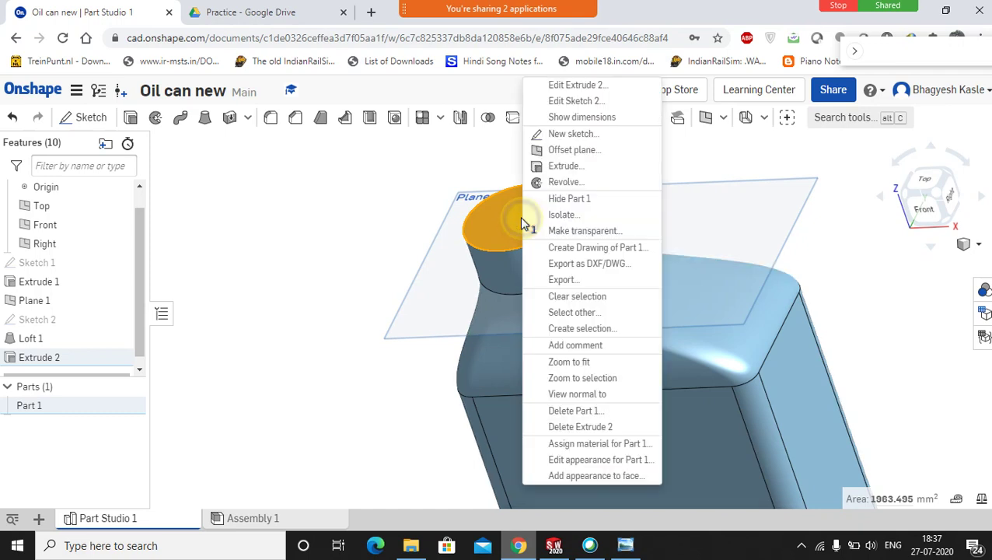
click(559, 137)
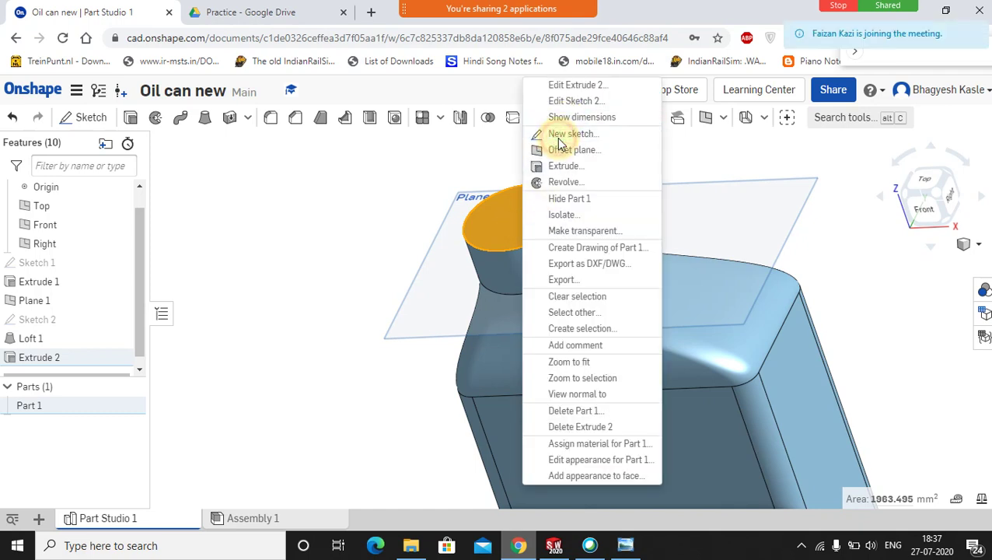
right_click(507, 233)
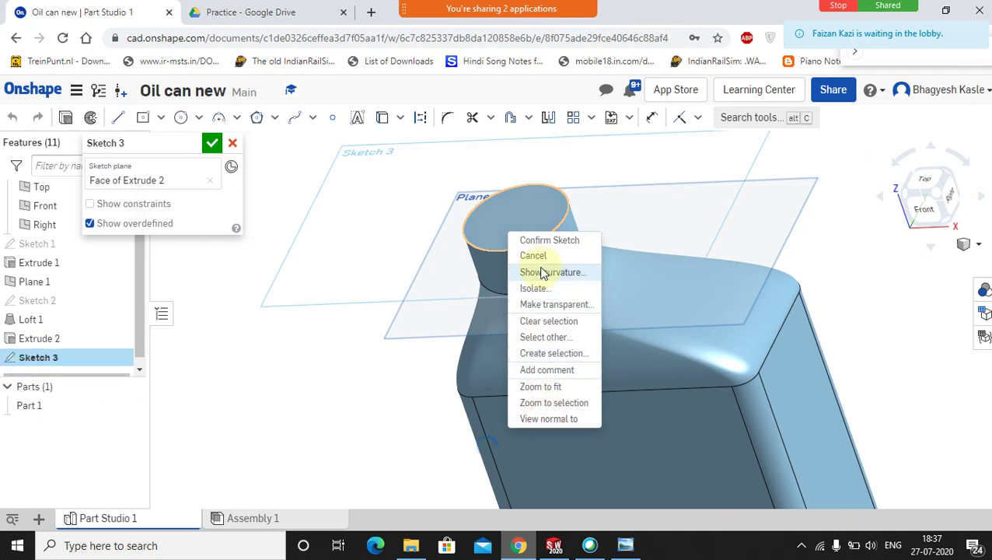
click(564, 165)
key(n)
click(181, 117)
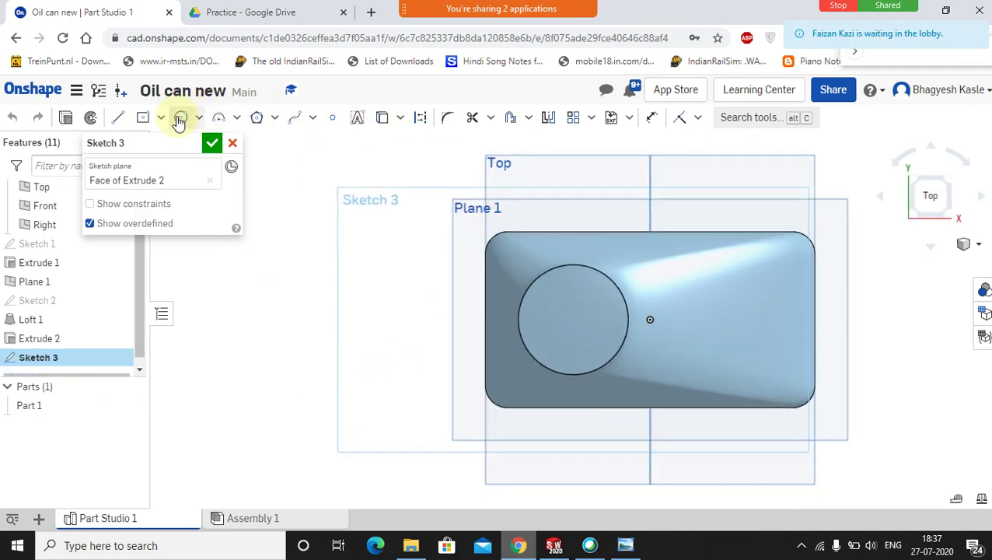
click(573, 319)
click(570, 268)
click(572, 321)
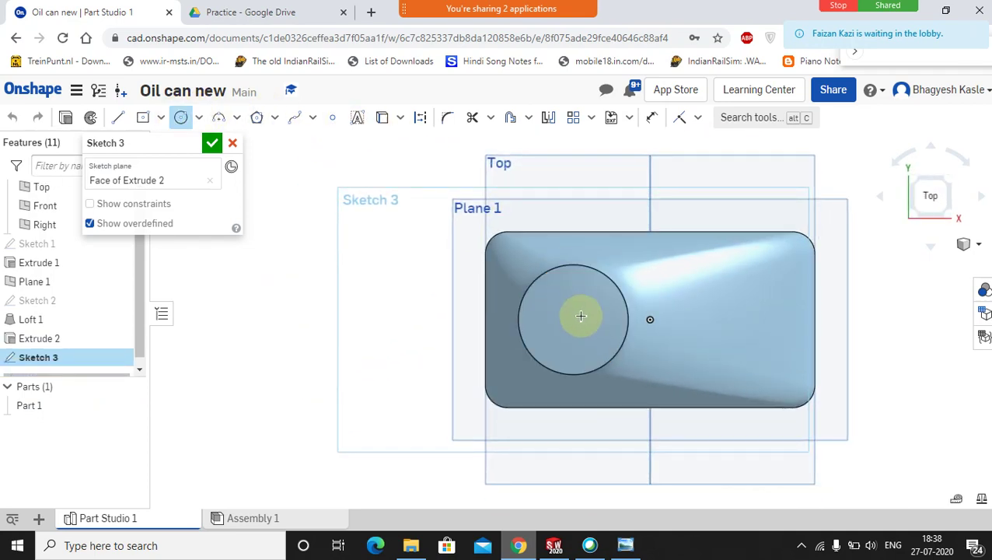
click(580, 277)
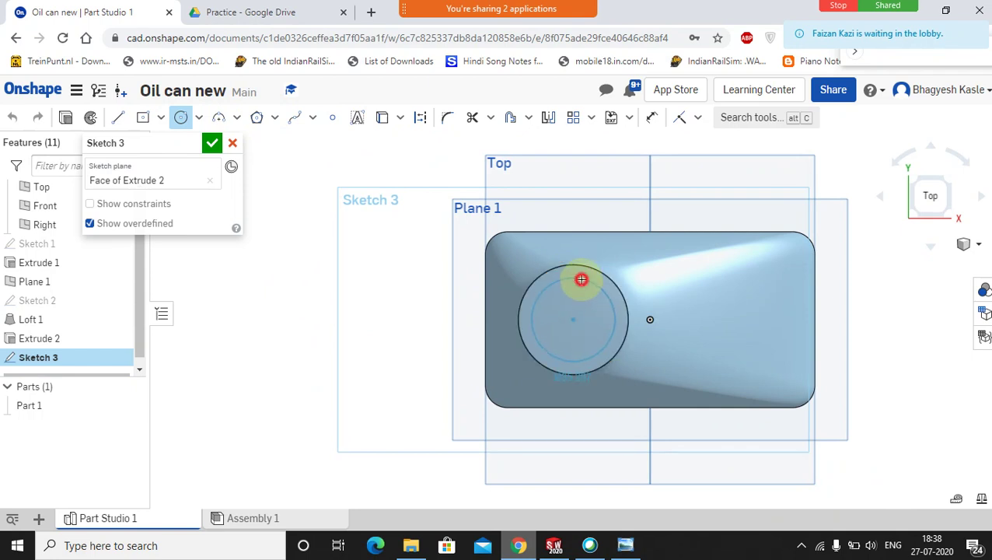
Dimension the circle on the neck's top face with a diameter of 43 mm
click(650, 118)
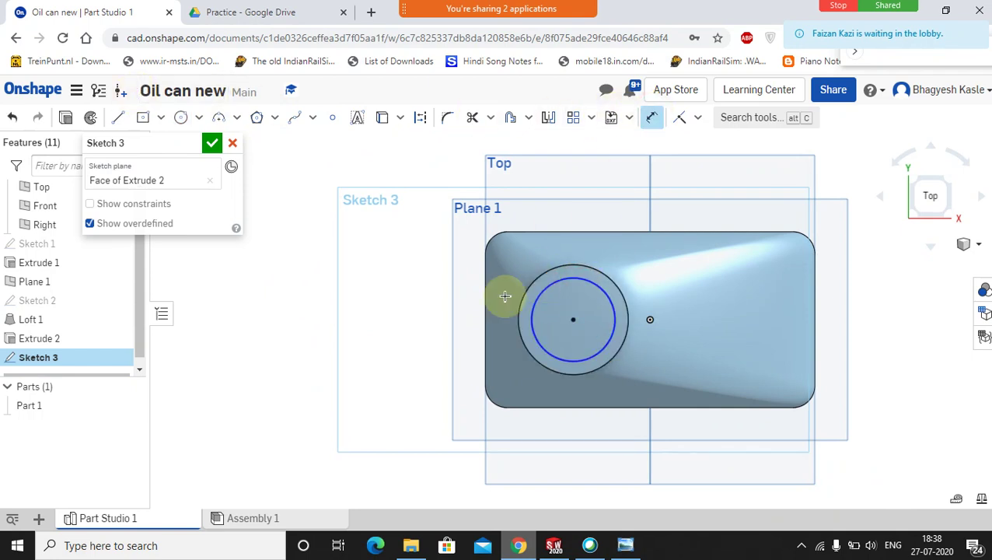
click(543, 297)
click(412, 290)
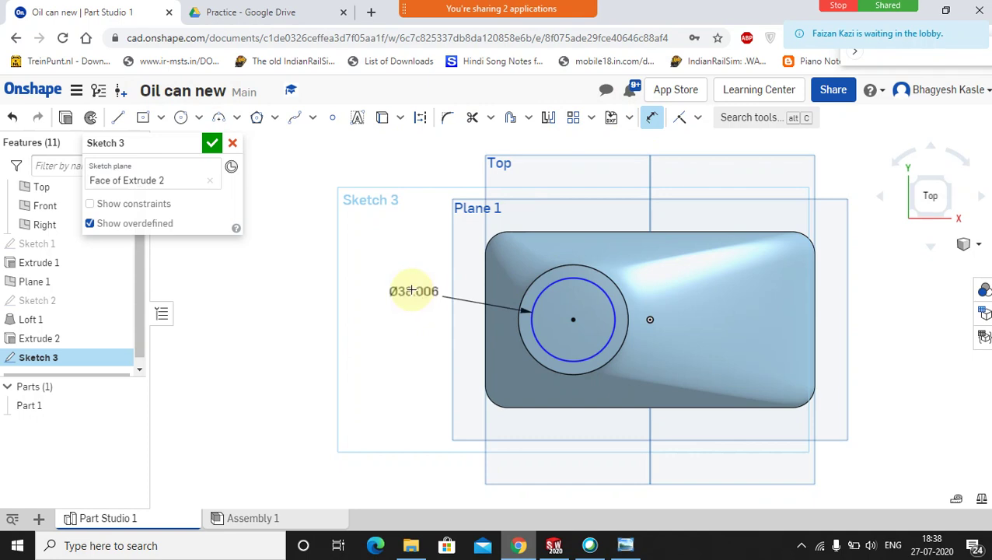
text(43)
key(Return)
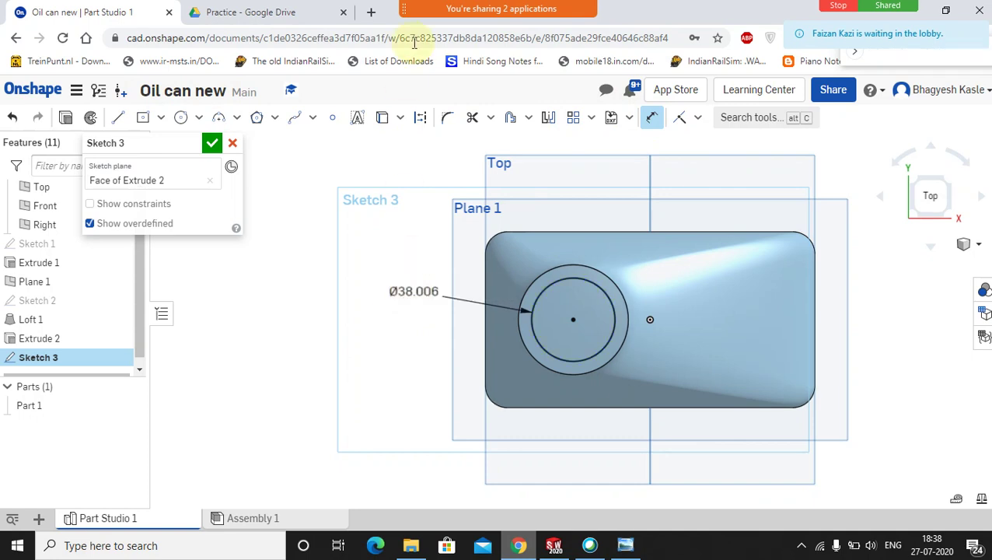
Admit the participant waiting in the meeting lobby and close the participant list
mouse_move(546, 7)
click(627, 19)
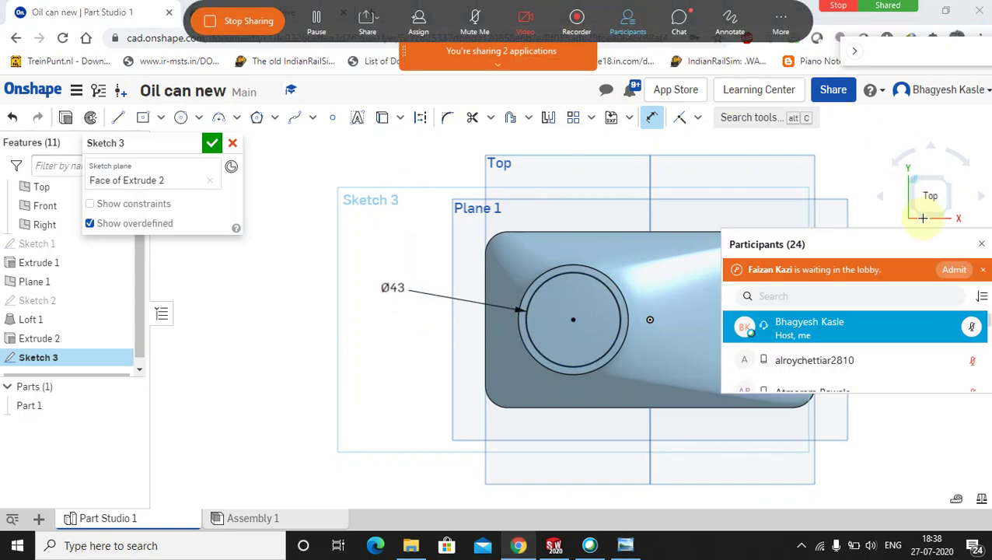
click(955, 270)
click(981, 244)
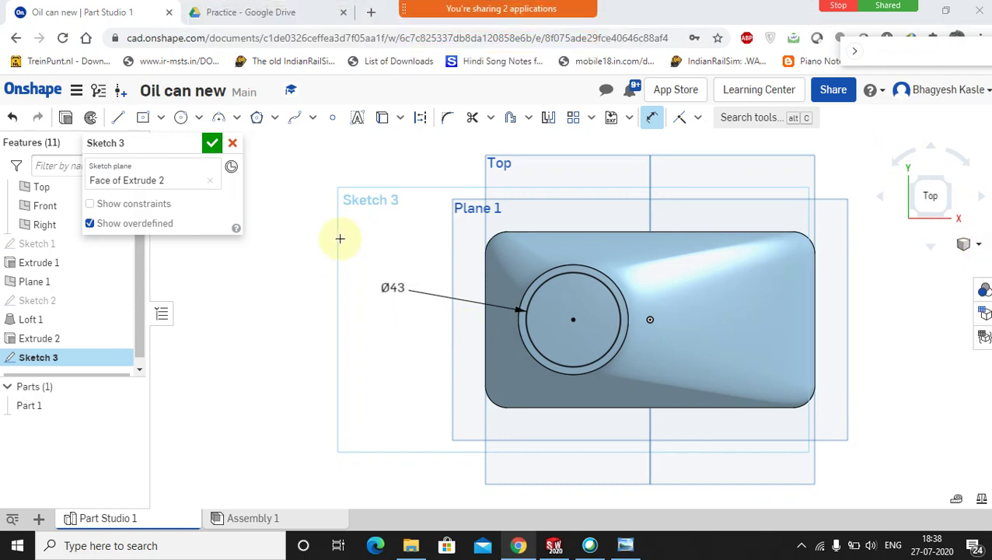
Extrude the circle of Sketch 3 upward by a blind depth of 20 mm, added to Part 1
click(64, 118)
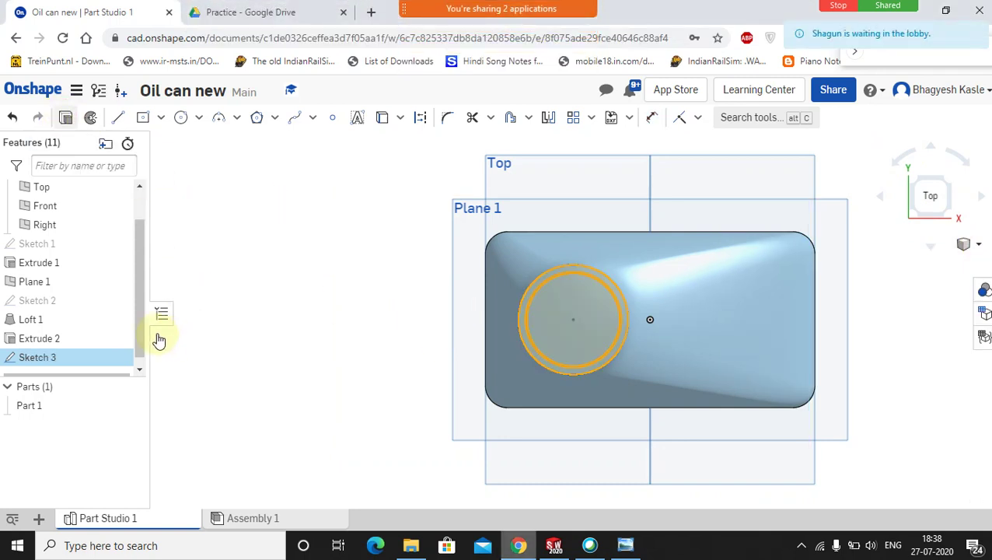
click(196, 262)
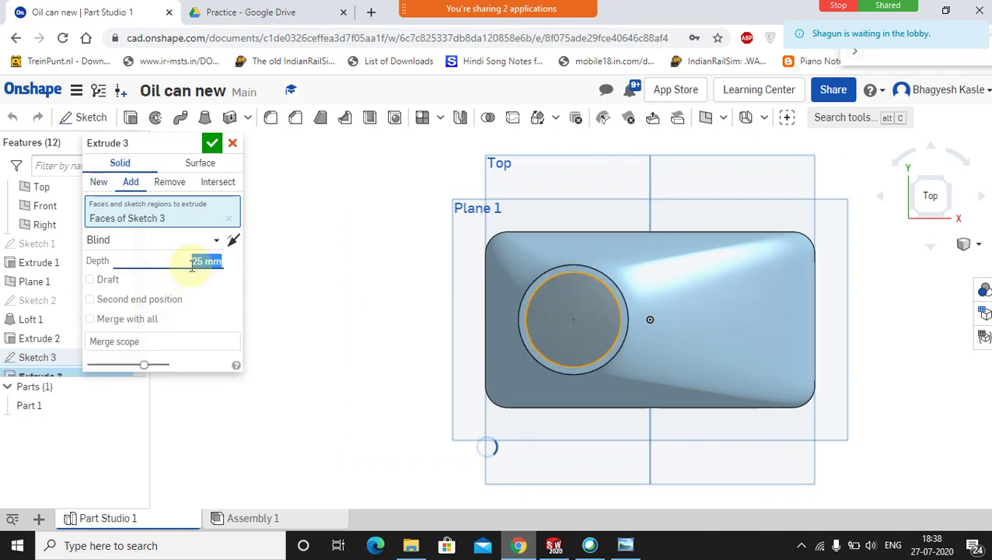
text(20)
key(Return)
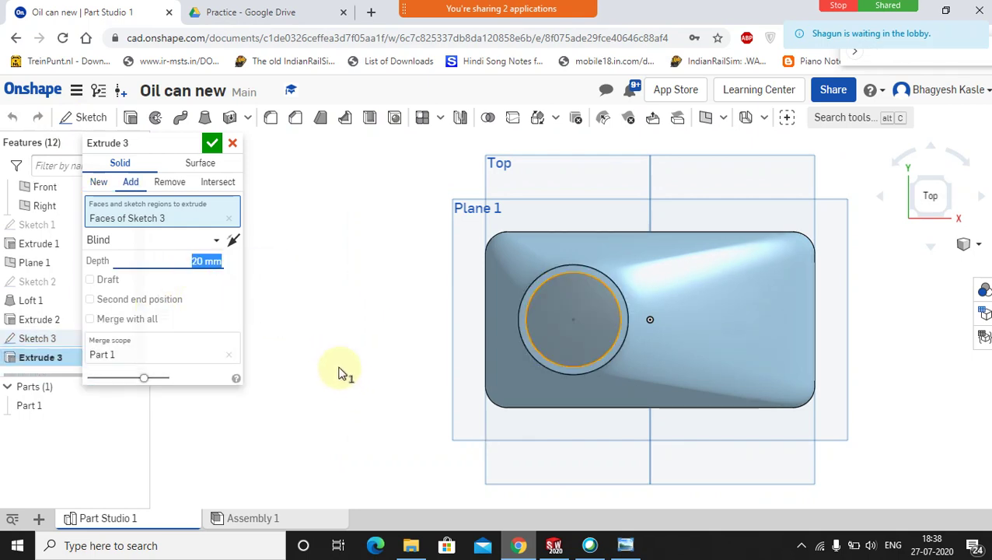
middle_drag(370, 368, 379, 254)
middle_drag(675, 329, 586, 221)
middle_drag(599, 299, 715, 294)
right_drag(715, 294, 658, 219)
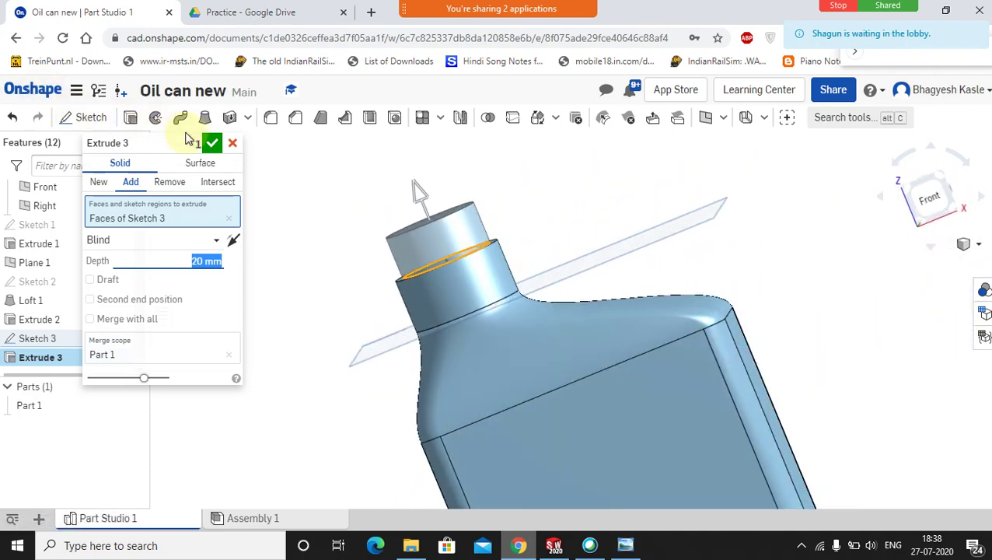
click(210, 145)
Inspect the stepped neck and the whole can from several angles
right_drag(290, 294, 449, 375)
scroll(449, 361, down, 5)
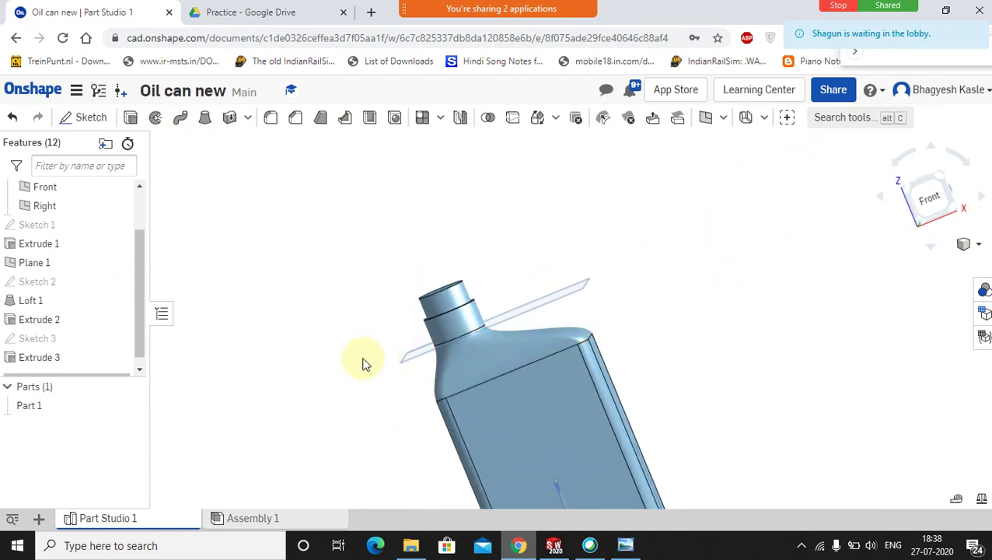
middle_drag(362, 358, 430, 252)
right_drag(433, 257, 576, 281)
middle_drag(596, 272, 540, 299)
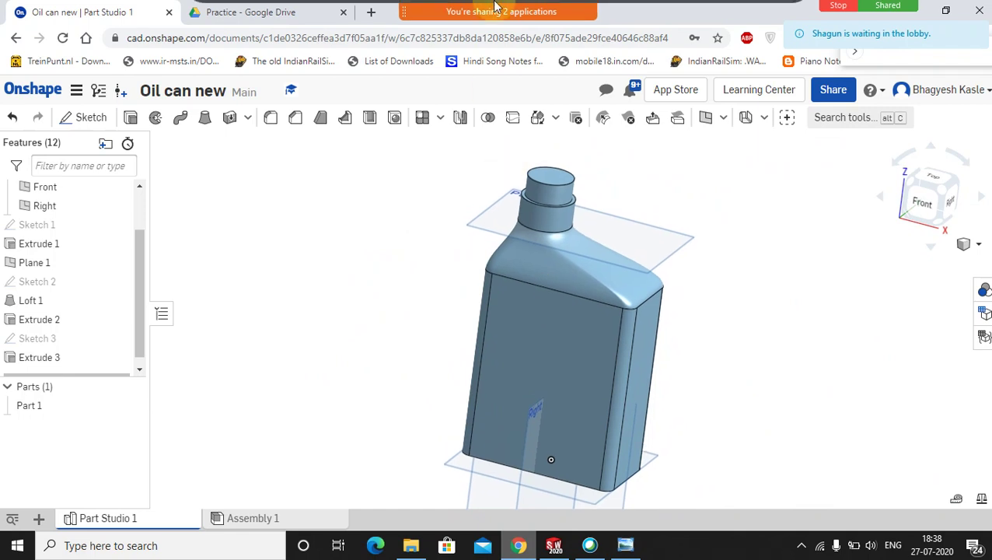
Admit the next participant from the meeting lobby and close the participant list
click(628, 21)
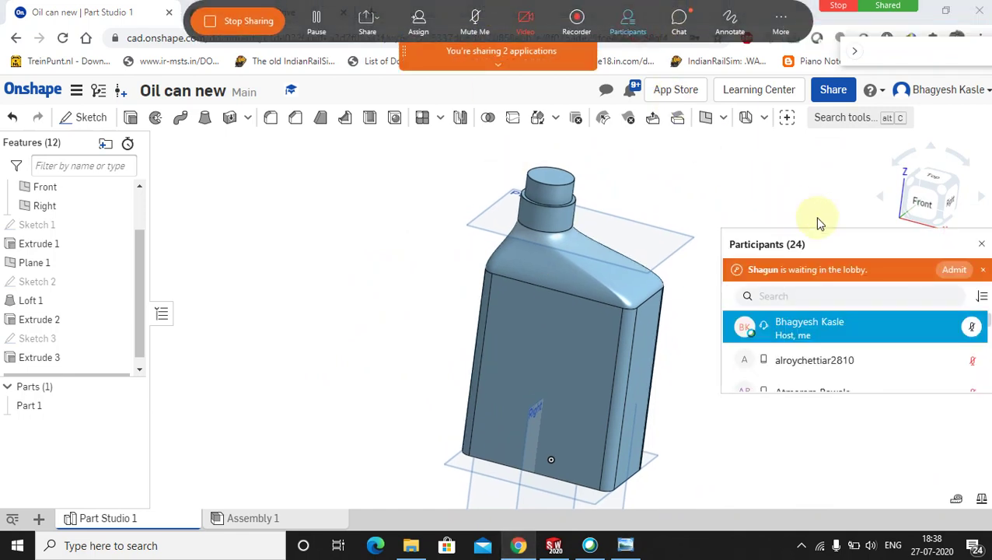
click(953, 269)
click(981, 244)
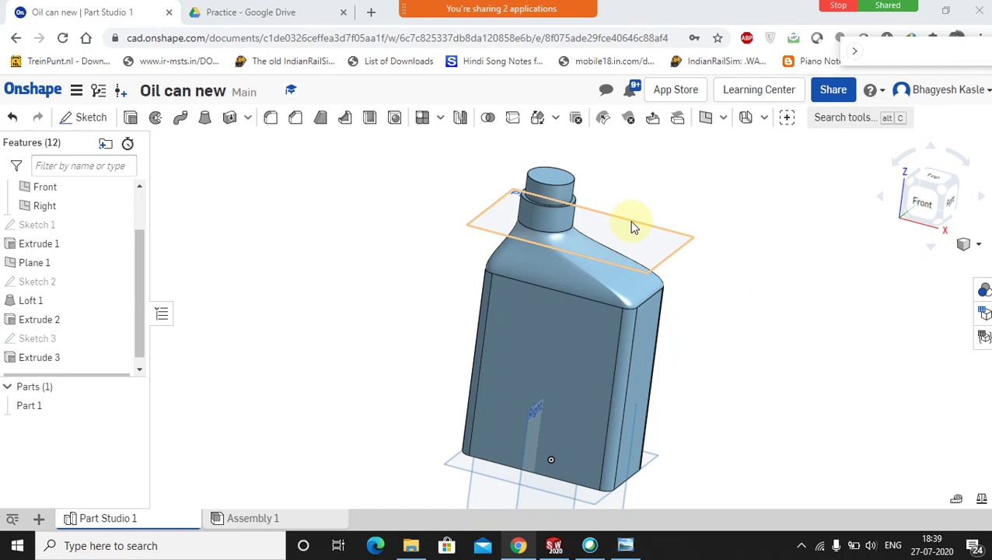
Hide Plane 1 at the base of the can's neck
click(737, 230)
click(684, 241)
right_click(683, 242)
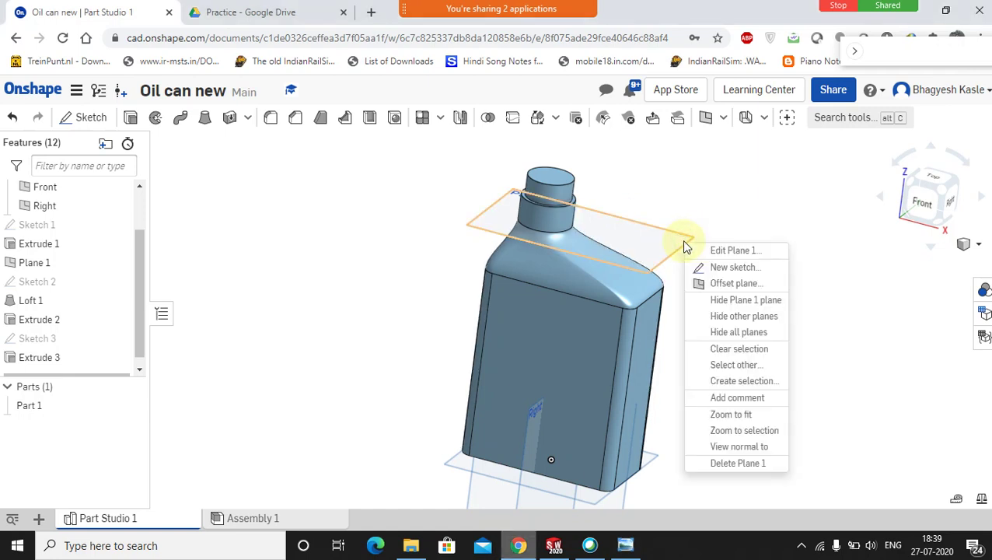
click(724, 302)
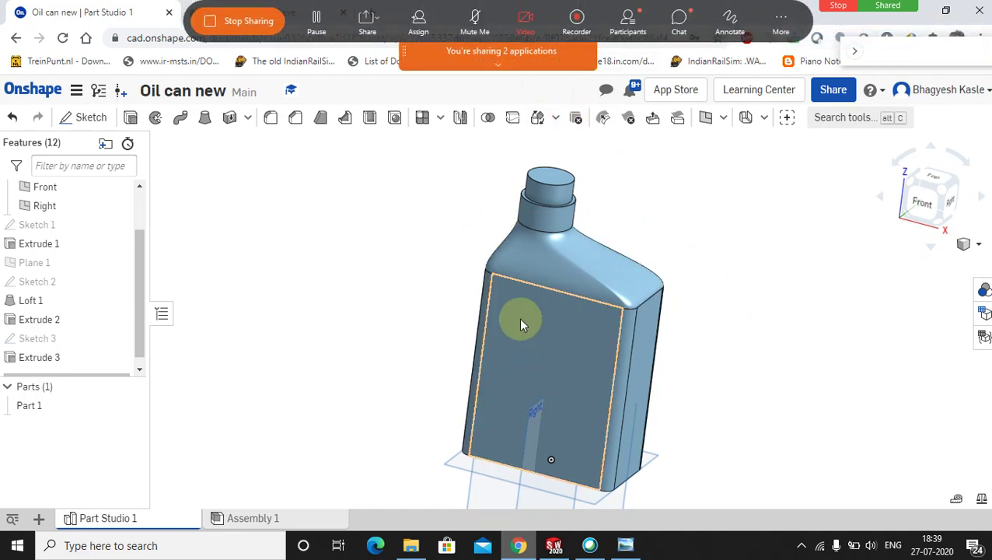
mouse_move(458, 8)
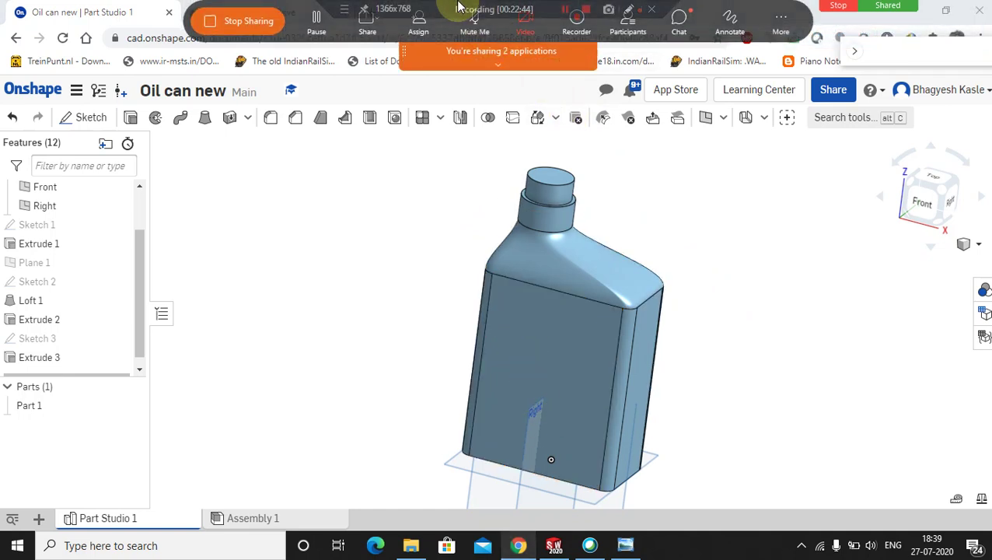
click(567, 9)
click(665, 218)
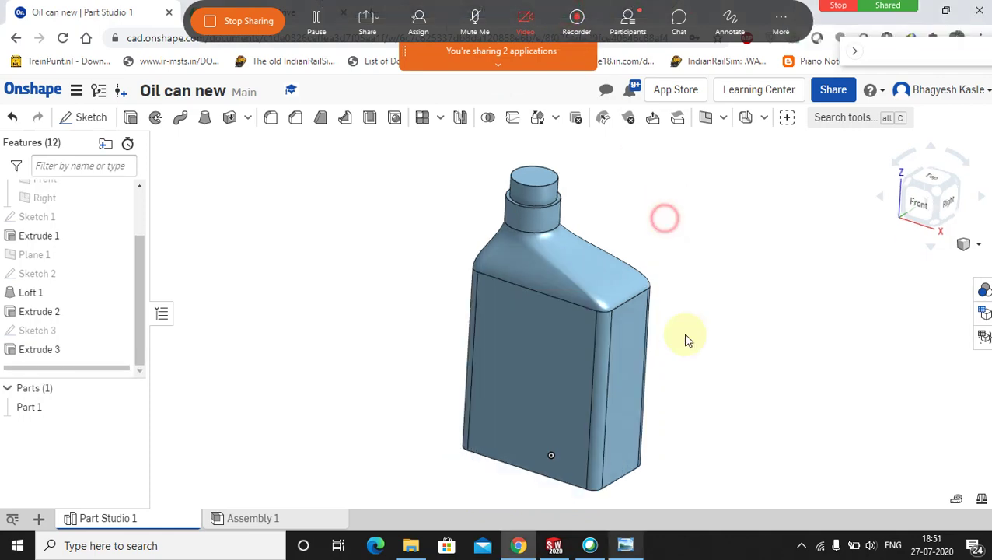
Consult the body details and bottom edge radius in the Windows Photo Viewer drawing, return to Onshape, and check the meeting's participant list
click(625, 545)
drag(509, 393, 544, 237)
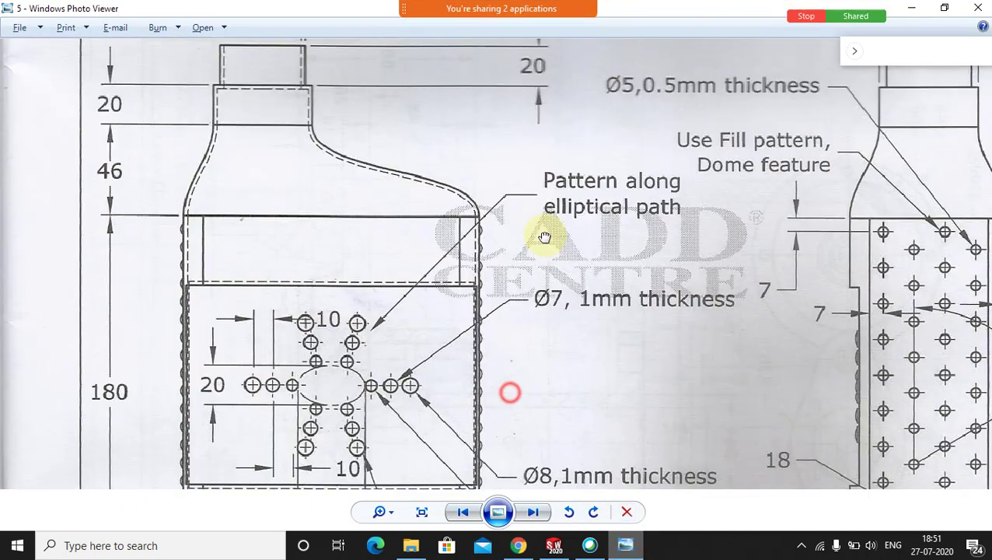
scroll(642, 348, down, 4)
drag(631, 371, 587, 294)
scroll(587, 330, up, 4)
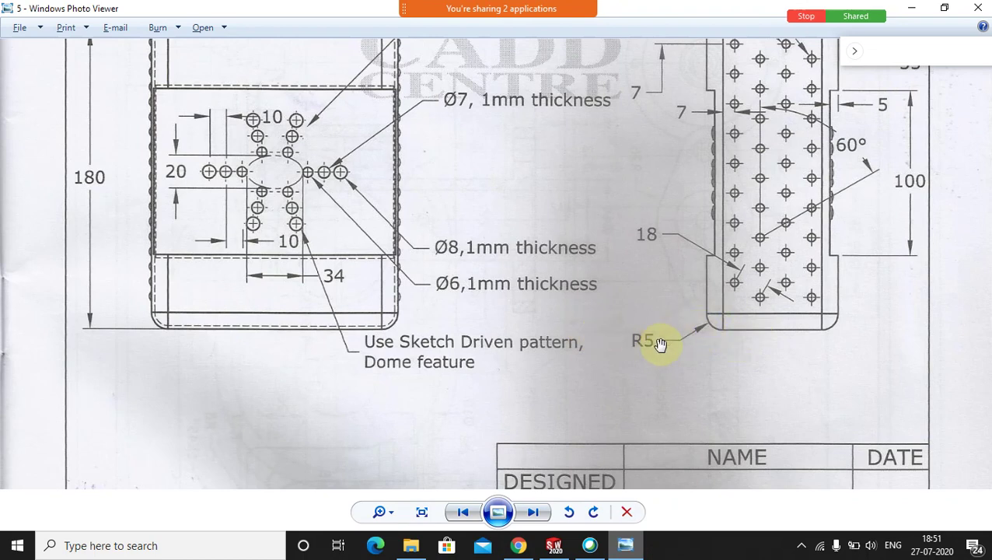
click(517, 545)
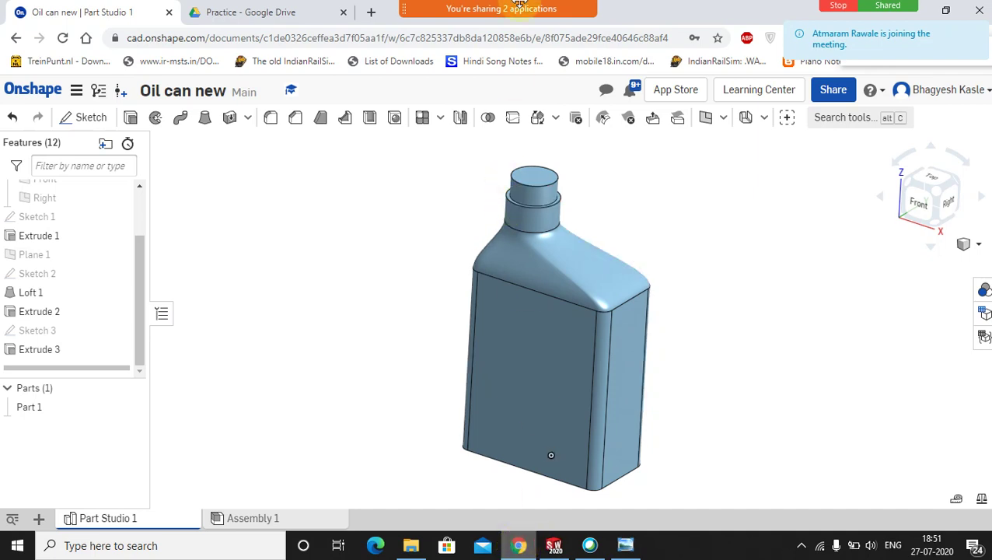
click(627, 24)
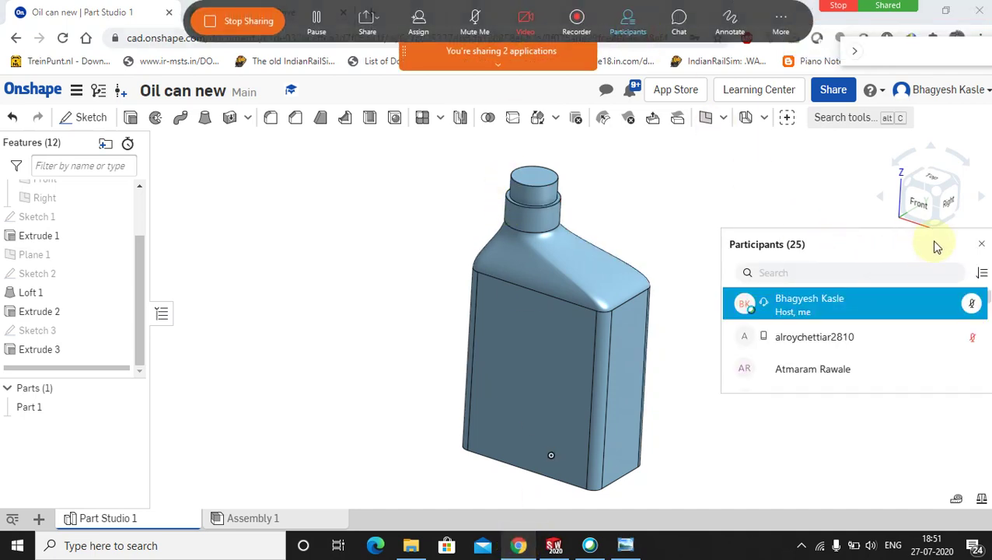
click(981, 244)
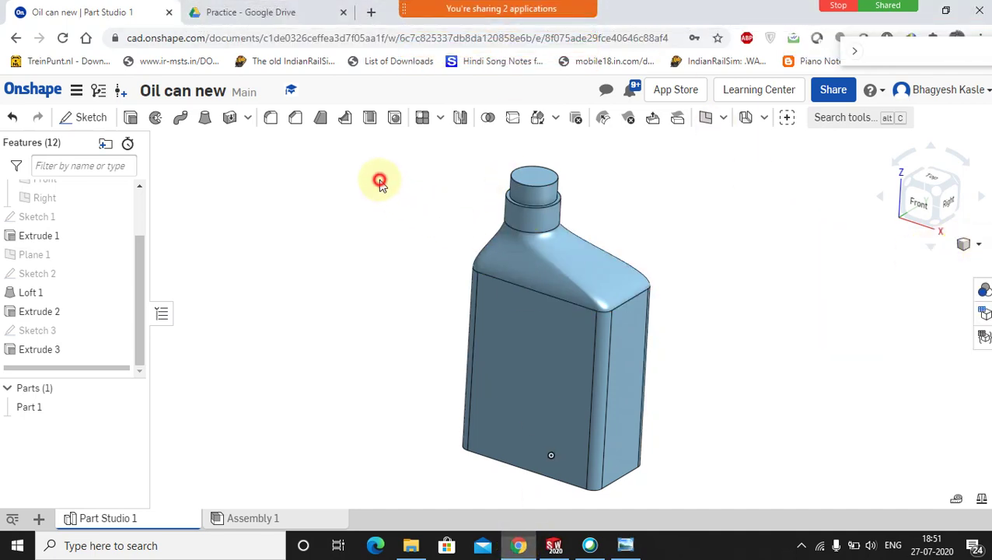
Fillet all edges of the body's bottom face with a circular 5 mm radius, keeping tangent propagation on
middle_drag(487, 354, 460, 278)
right_drag(460, 278, 456, 235)
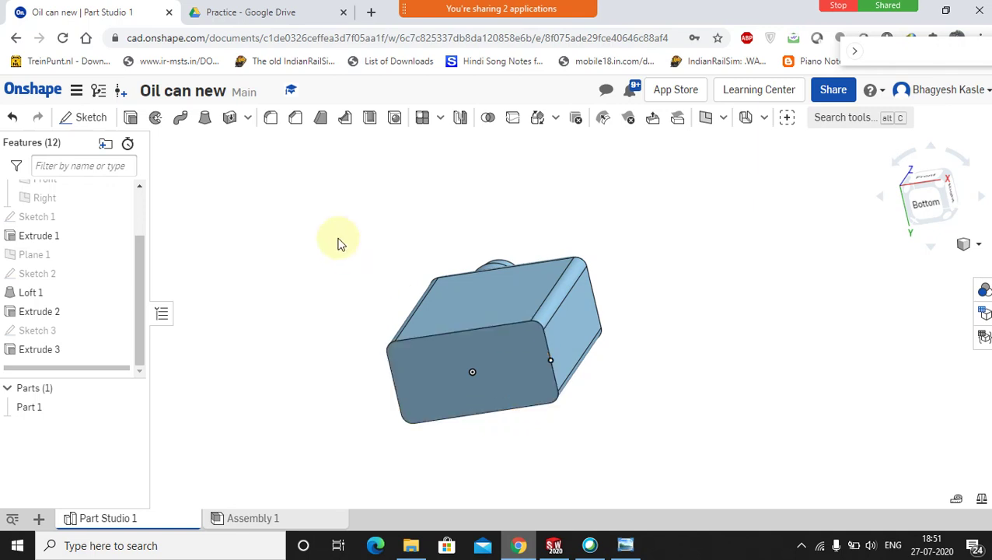
click(271, 120)
click(430, 385)
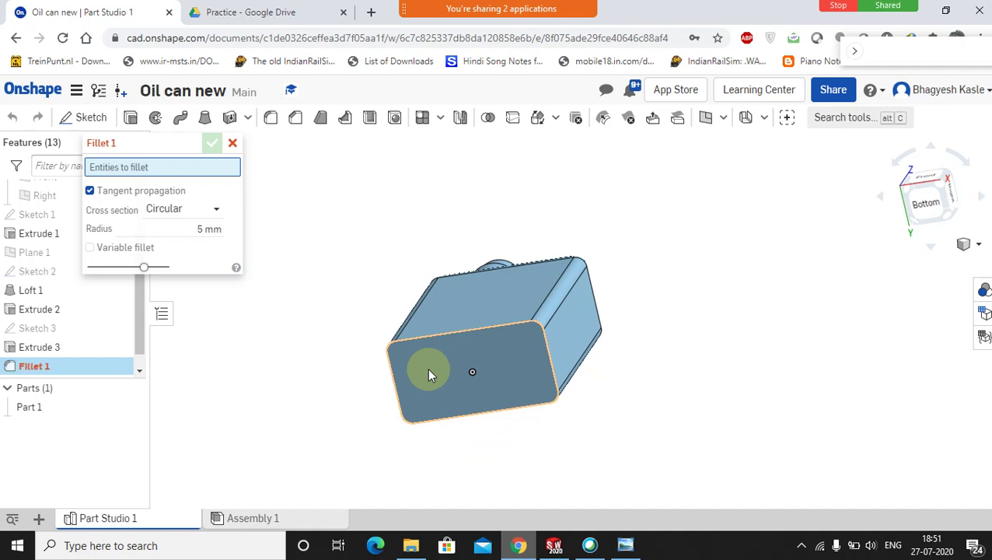
click(428, 375)
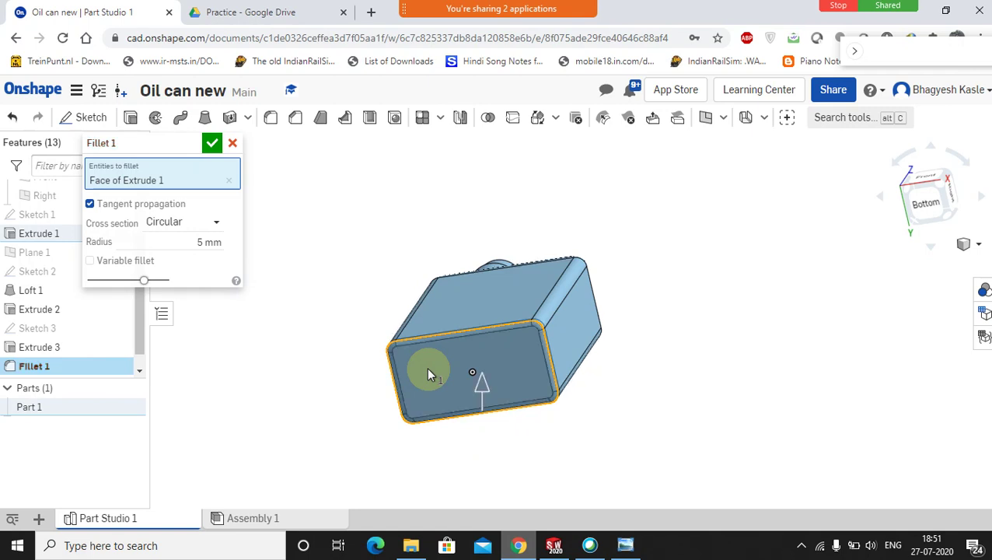
click(211, 148)
right_drag(360, 250, 346, 340)
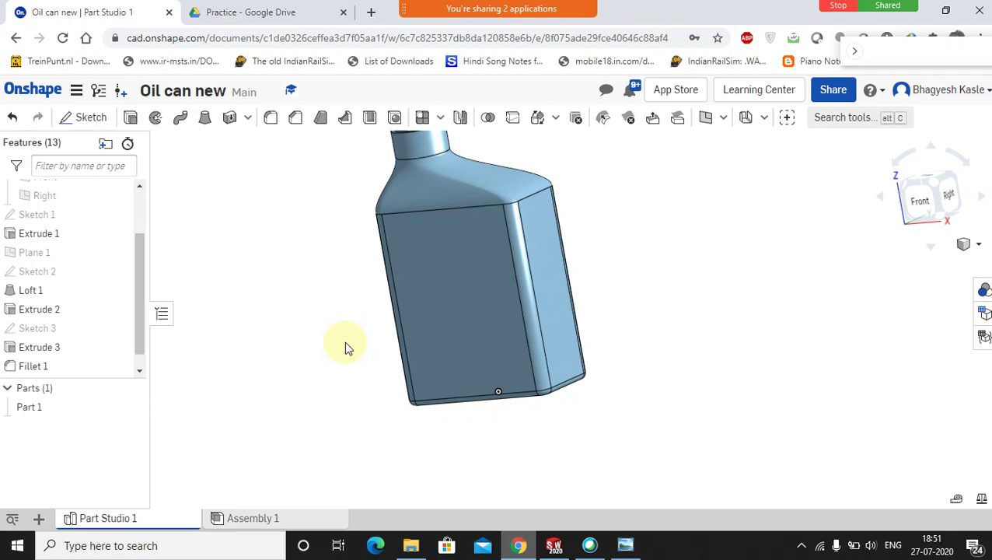
Examine the body recess height, offset and depth in the Windows Photo Viewer drawing, and return to Onshape
click(623, 544)
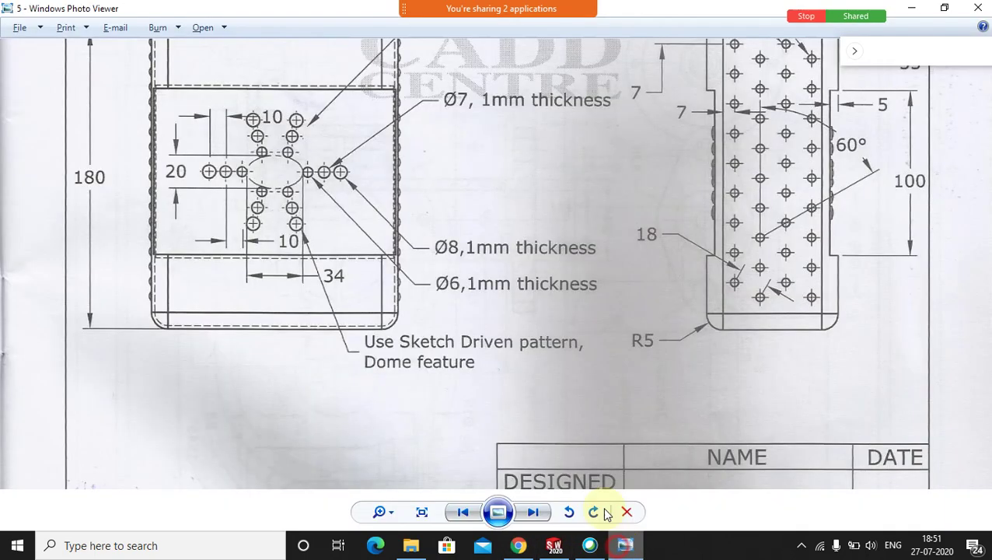
drag(459, 231, 464, 323)
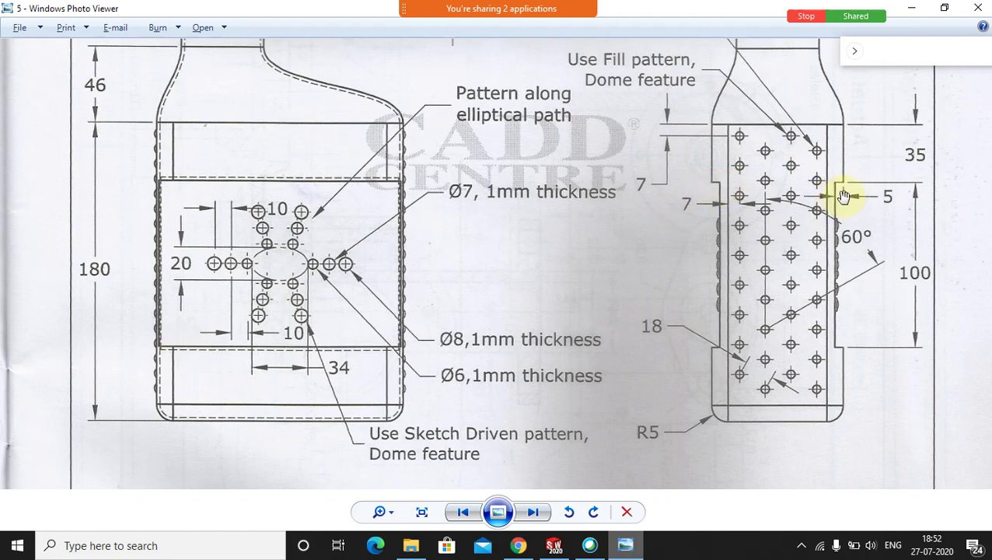
mouse_move(283, 233)
mouse_down()
mouse_move(301, 313)
mouse_move(306, 253)
mouse_up()
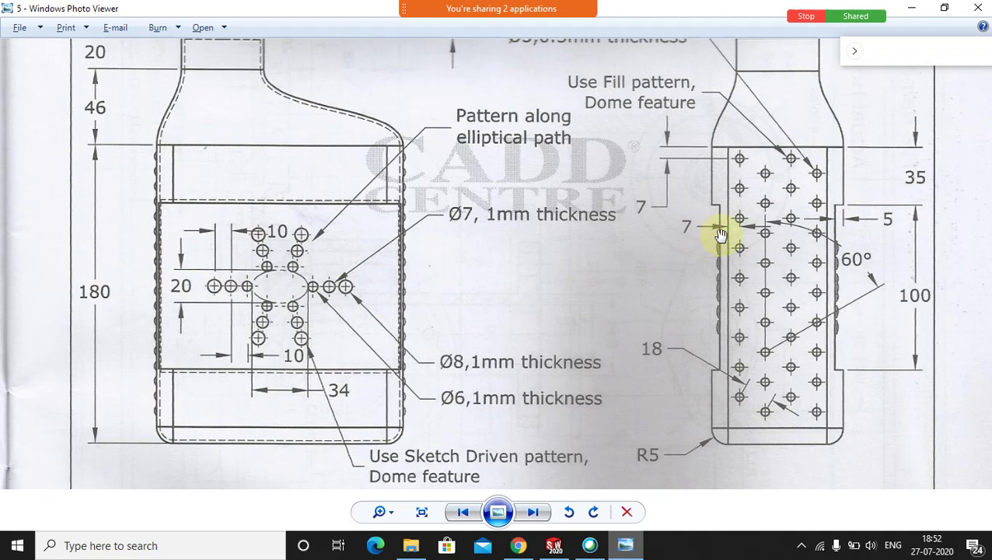
click(518, 545)
Start a new sketch on the body's large front face and view the sketch plane straight on
click(429, 284)
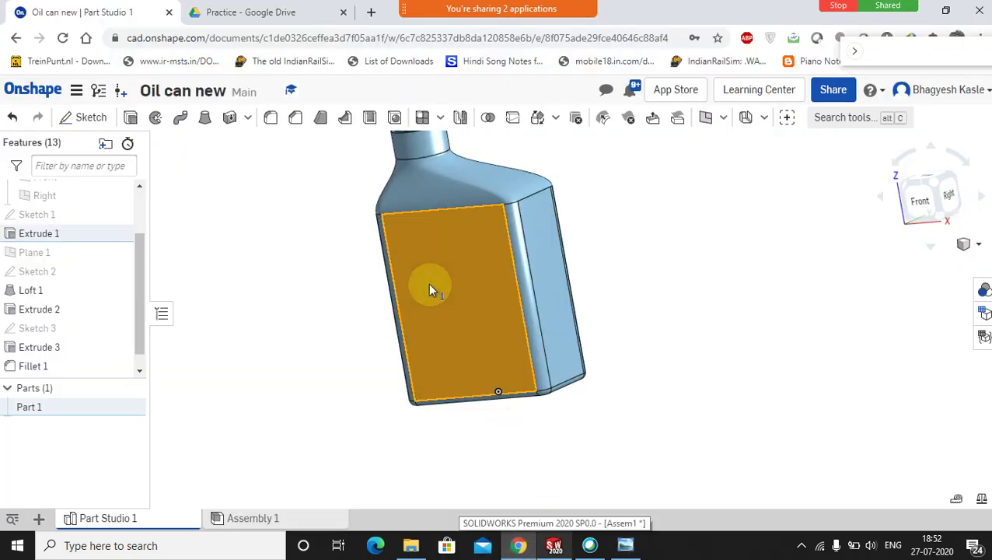
right_click(429, 286)
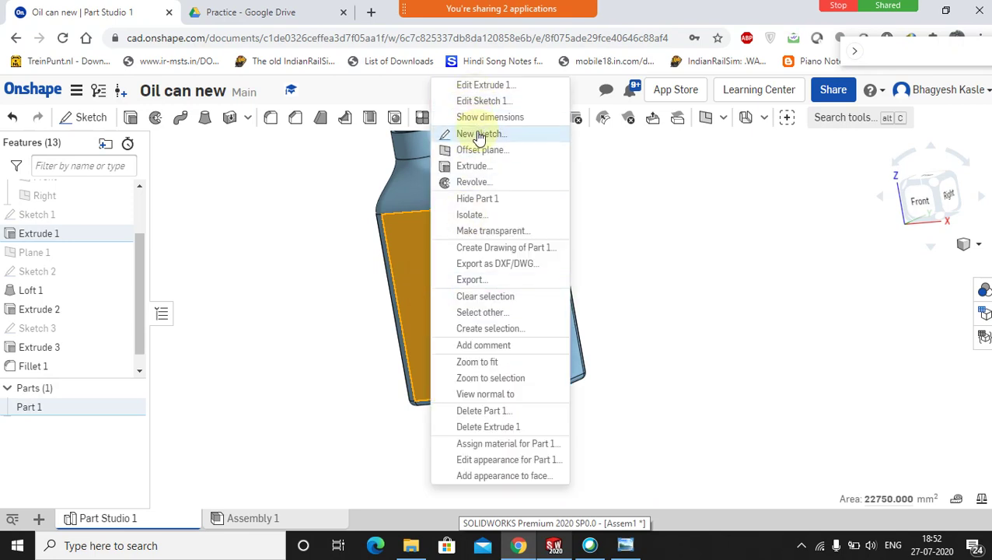
click(413, 248)
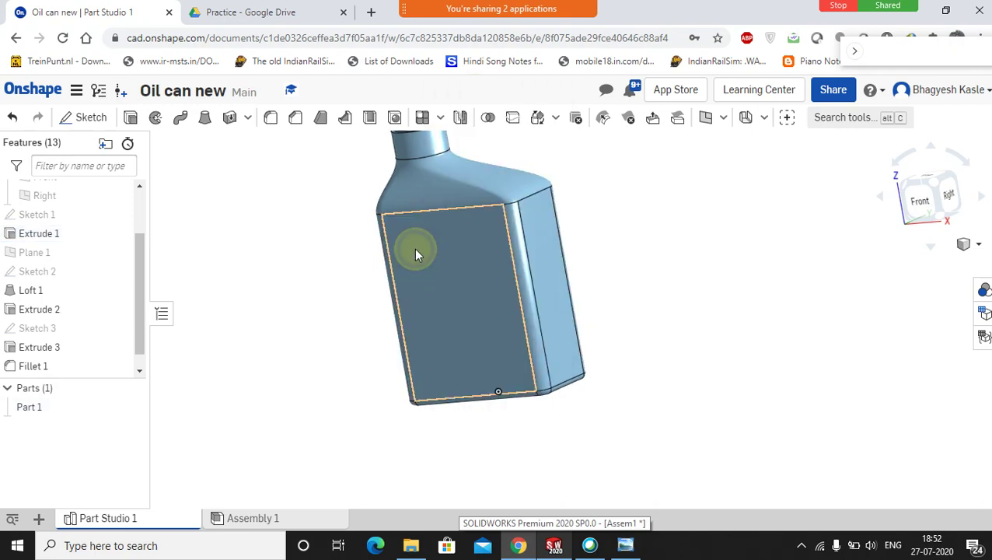
right_click(416, 251)
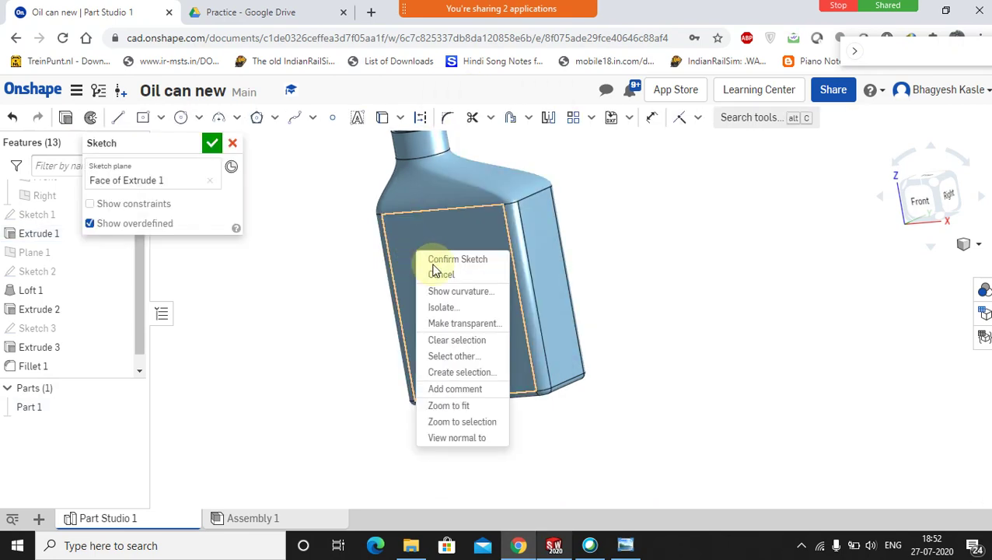
click(459, 438)
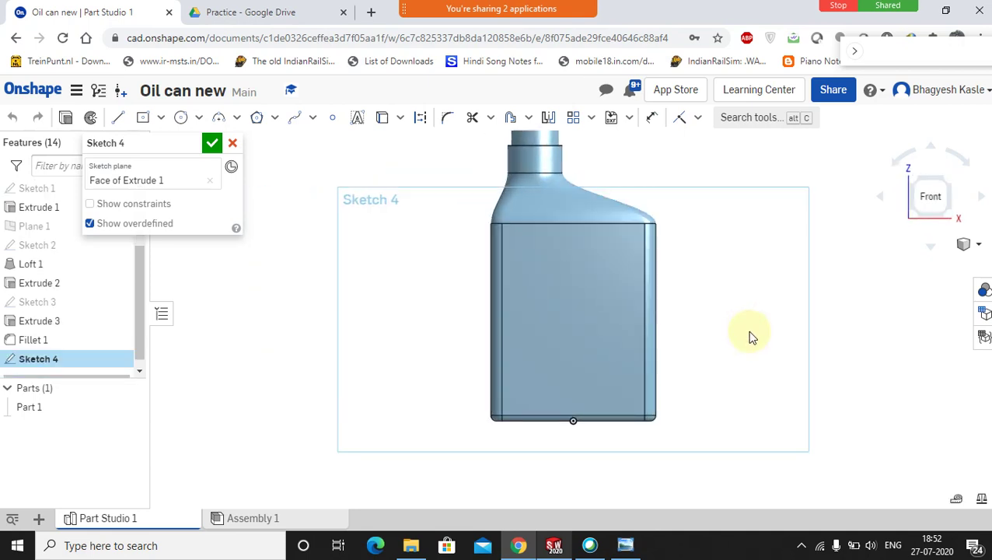
Sketch a corner rectangle about 151 mm wide and 77 mm high across the full width of the body's front face
click(158, 121)
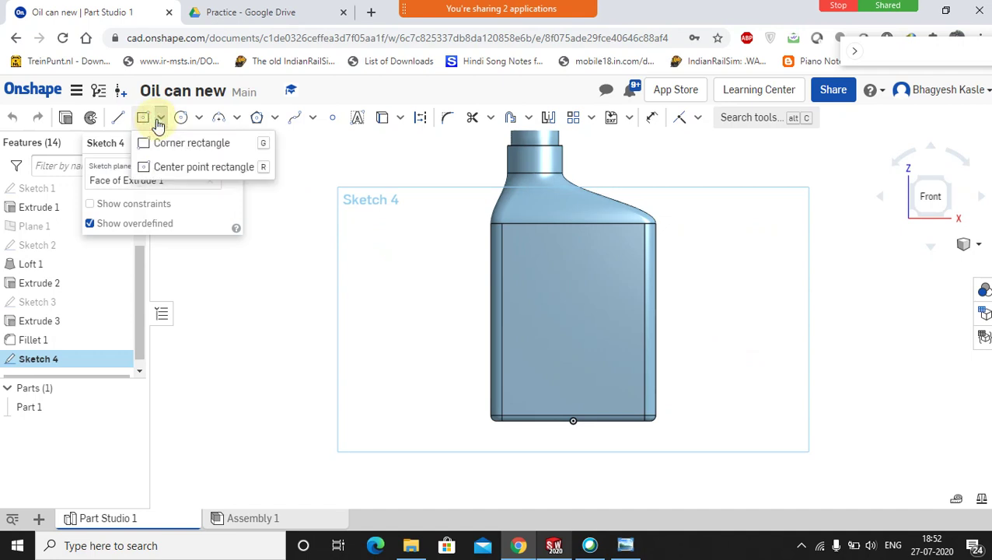
click(170, 142)
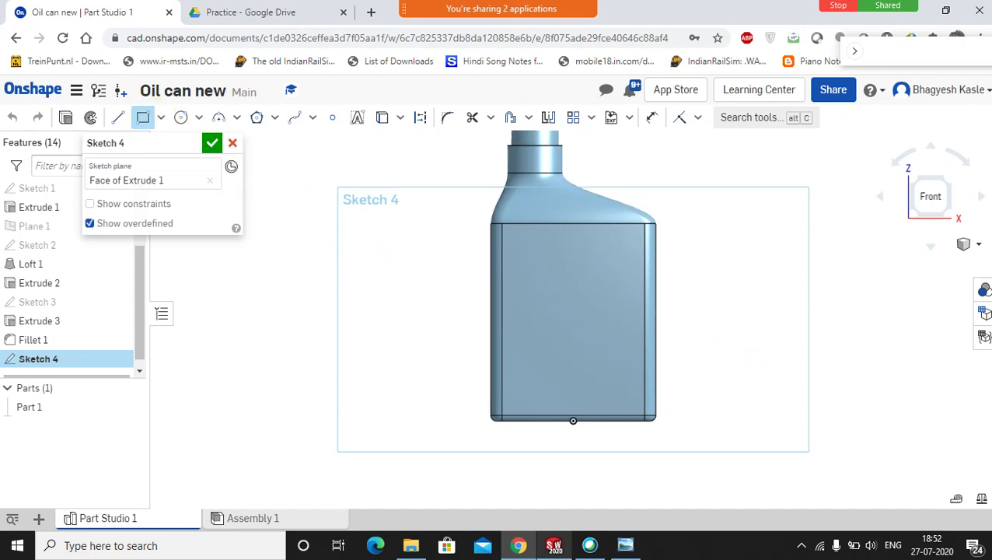
click(489, 279)
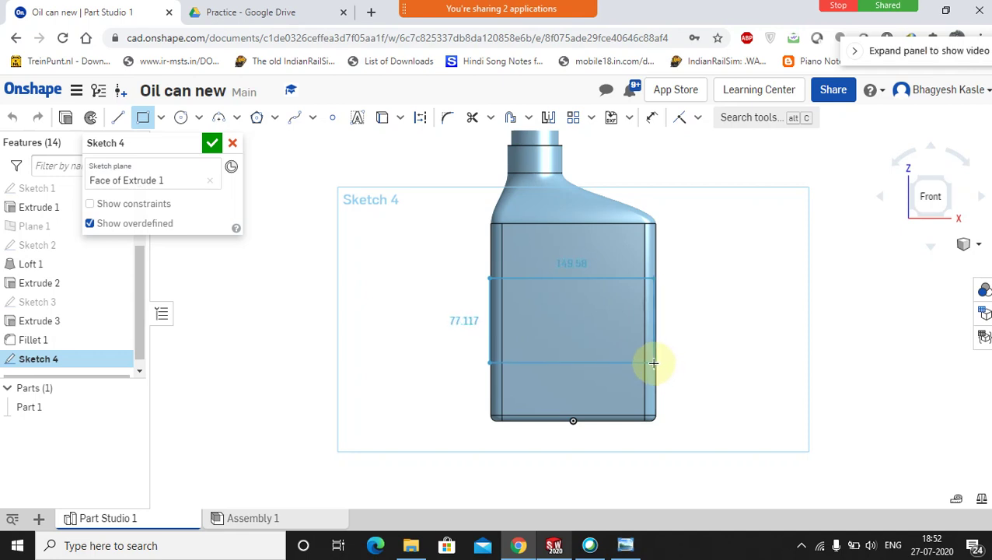
click(654, 363)
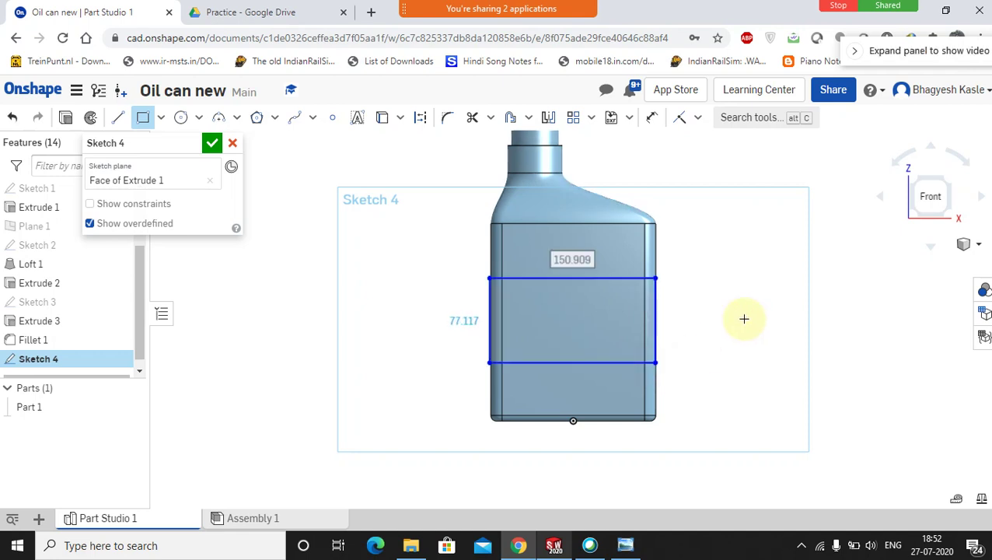
right_click(701, 255)
click(726, 267)
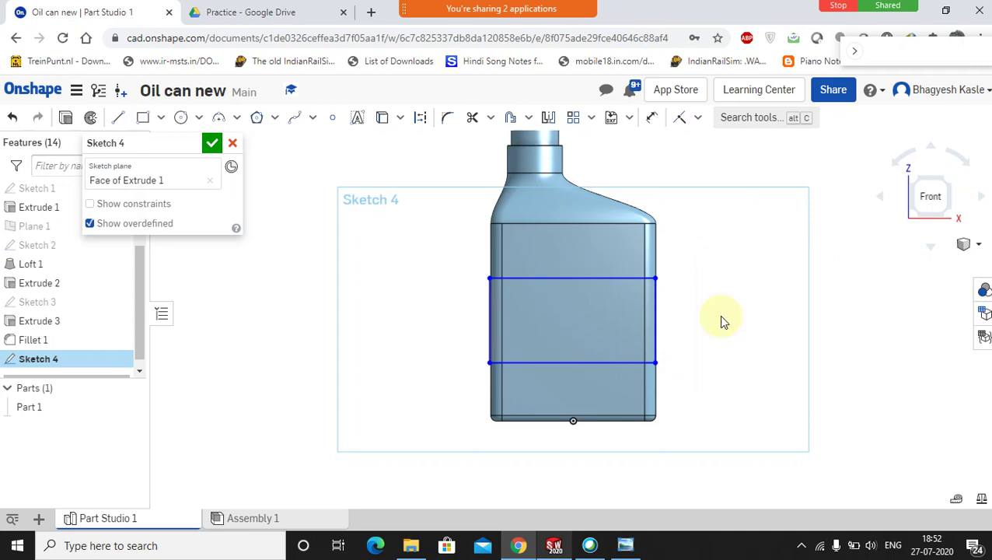
Check the recess height in the Windows Photo Viewer drawing, return to Onshape, and dimension the rectangle's height to 100 mm
scroll(721, 317, up, 2)
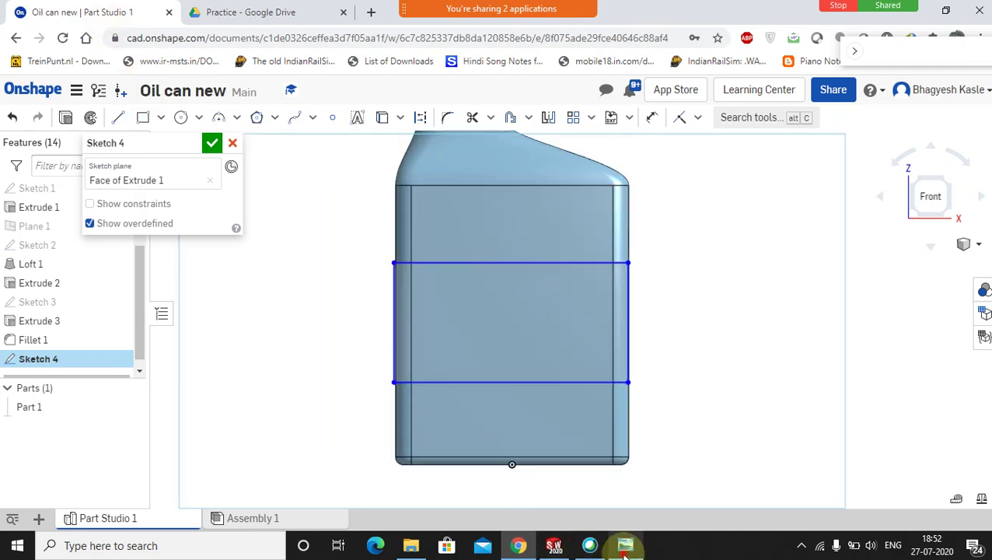
click(624, 545)
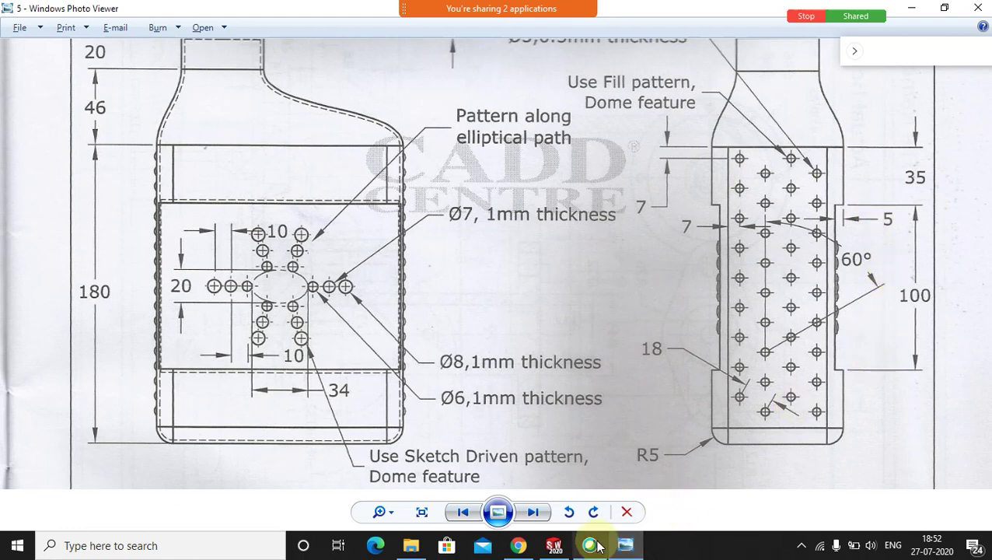
click(518, 545)
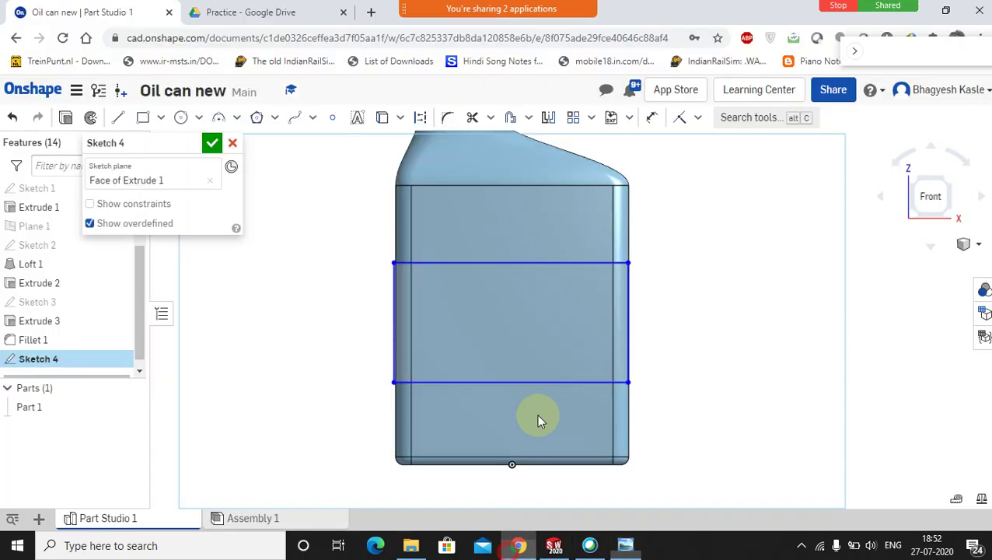
click(651, 117)
click(626, 321)
click(708, 327)
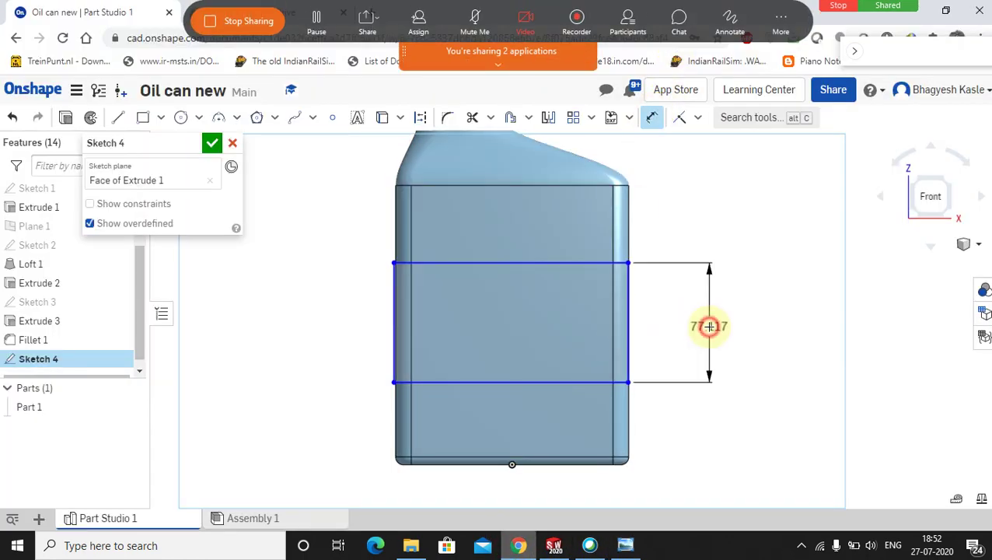
text(100)
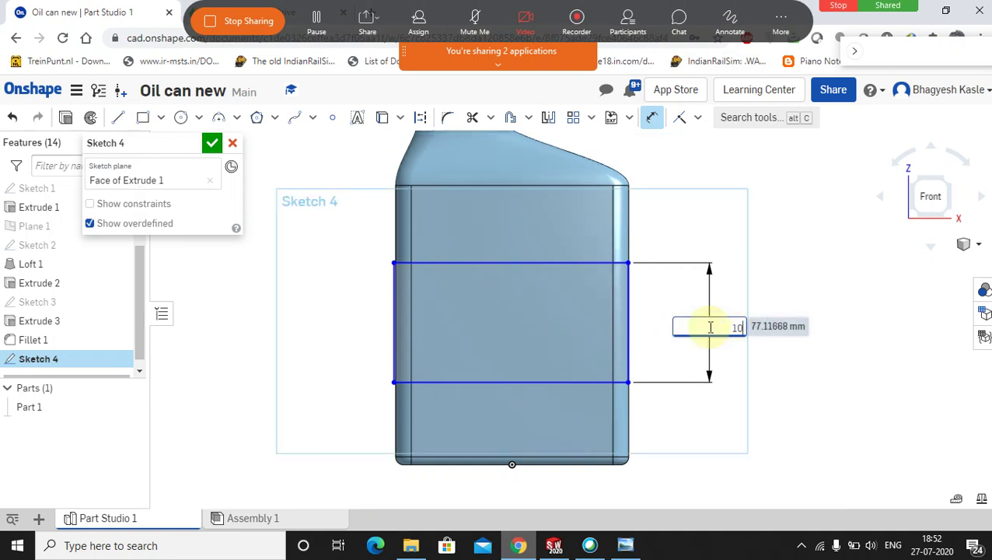
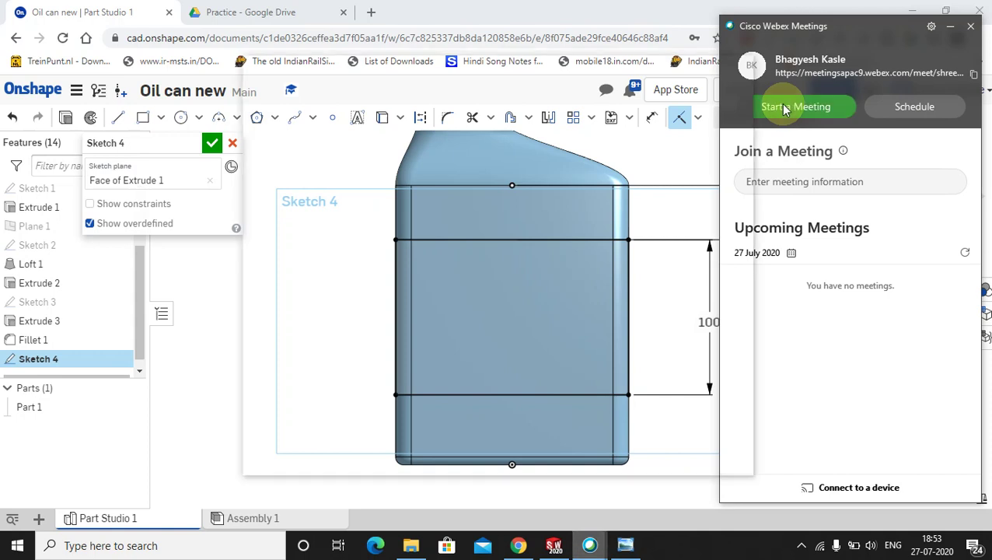
Restart the Cisco Webex meeting and share the Google Chrome window containing the Onshape sketch
click(548, 395)
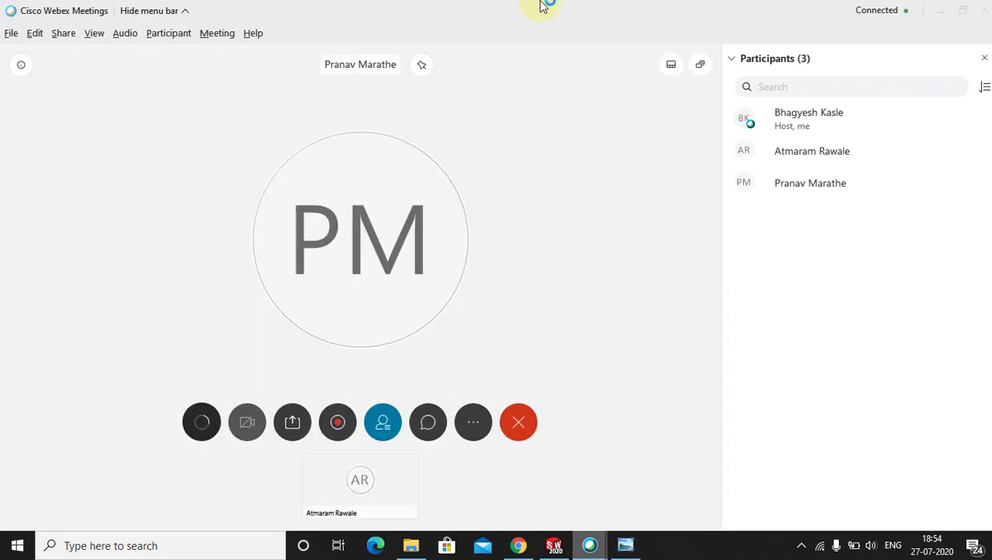
mouse_move(543, 6)
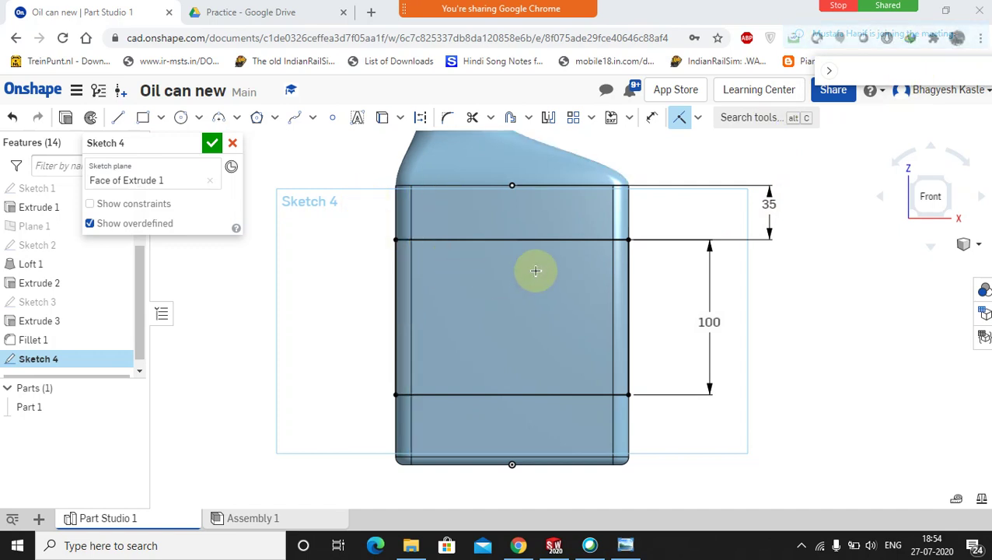
Extrude the recess rectangle as a blind Remove cut 5 mm deep into the front of the body
click(70, 125)
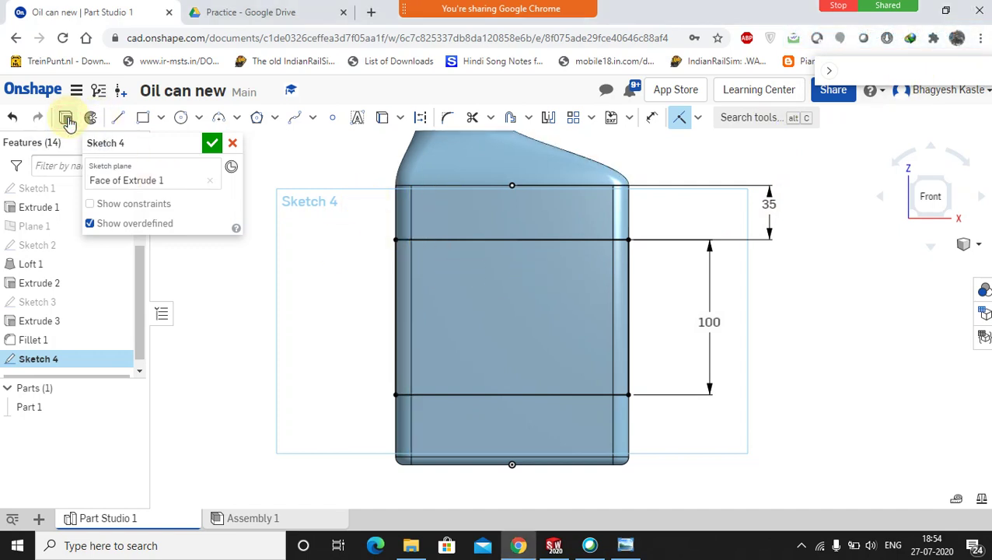
click(67, 121)
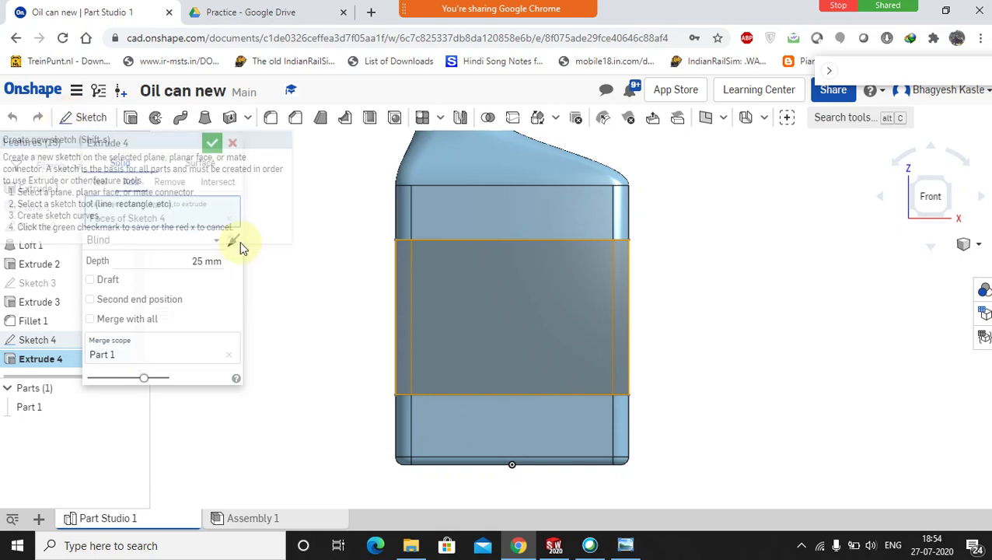
right_drag(659, 306, 614, 312)
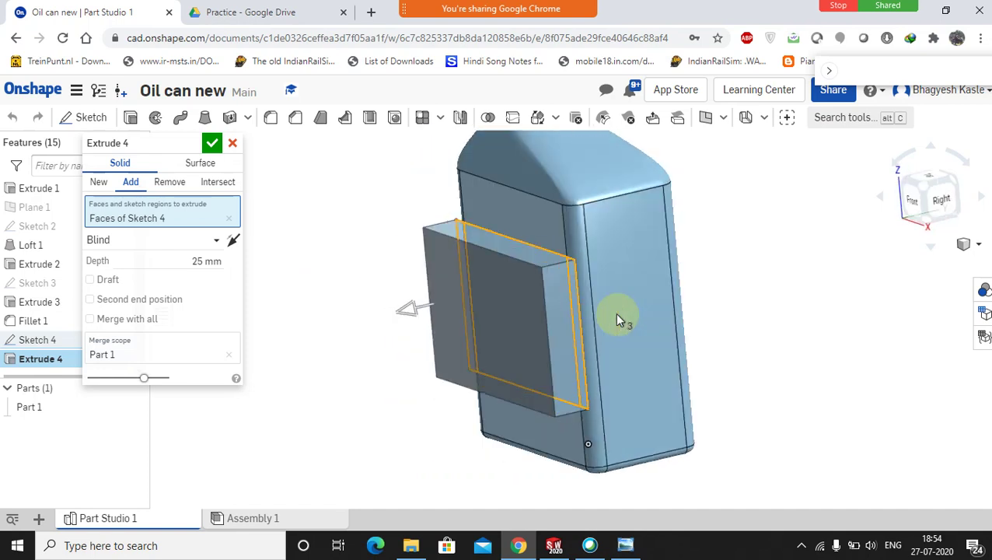
click(168, 184)
click(204, 261)
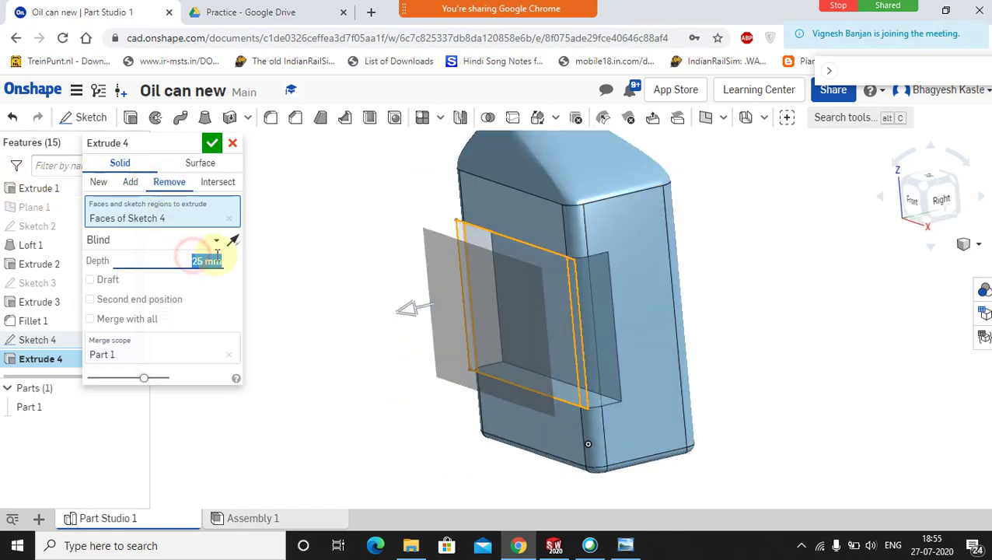
text(5)
key(Return)
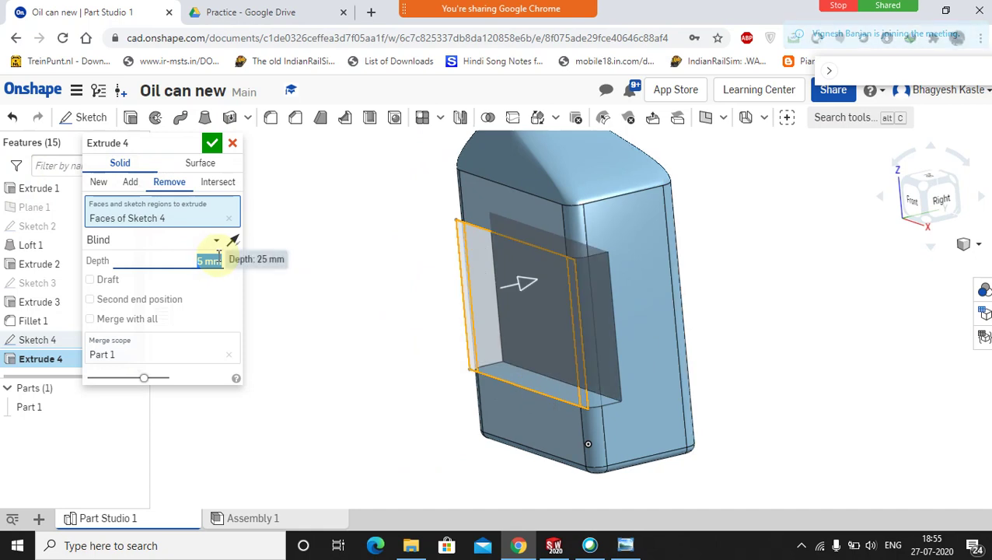
click(212, 145)
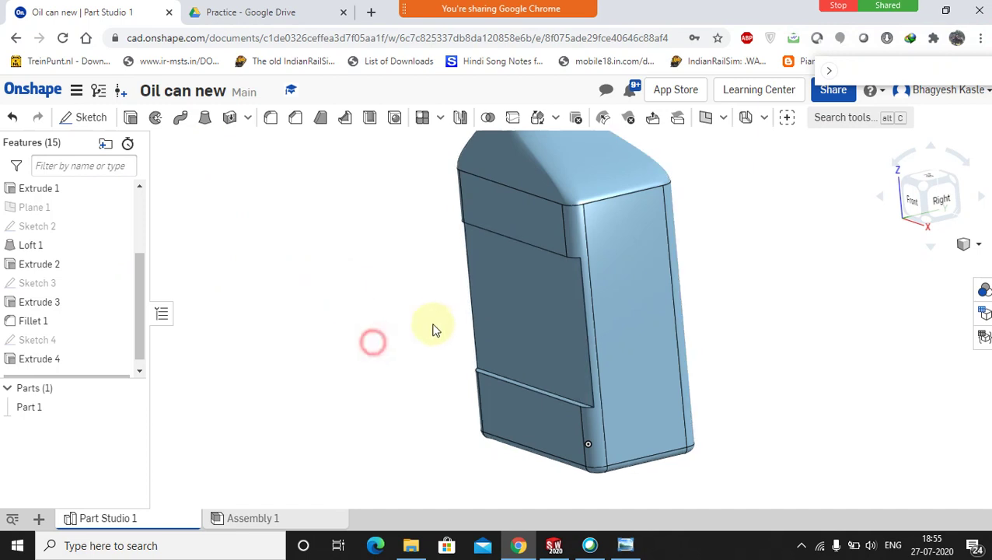
Mirror the front recess cut Extrude 4 across the Front plane with a feature mirror
right_drag(447, 321, 617, 327)
right_drag(553, 342, 531, 343)
right_drag(465, 376, 501, 359)
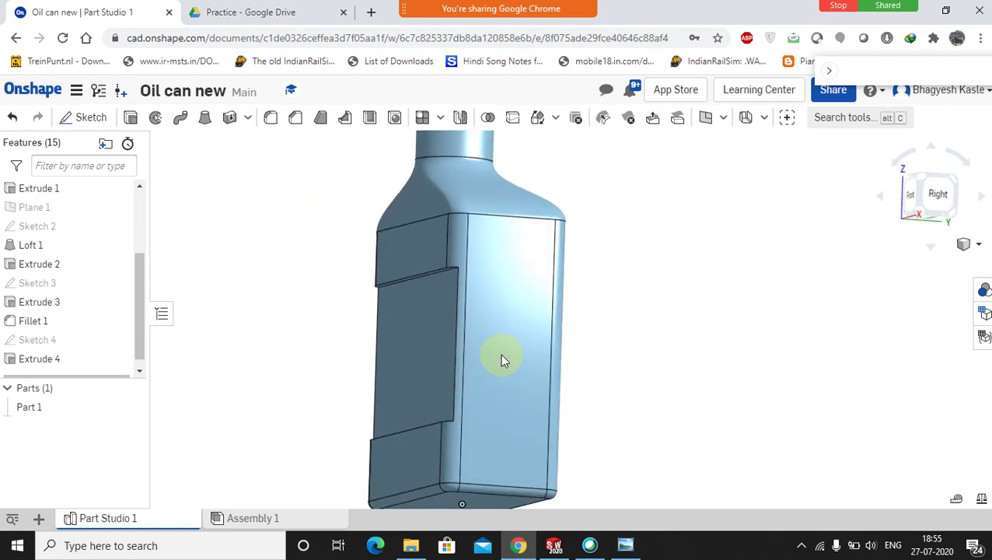
click(594, 334)
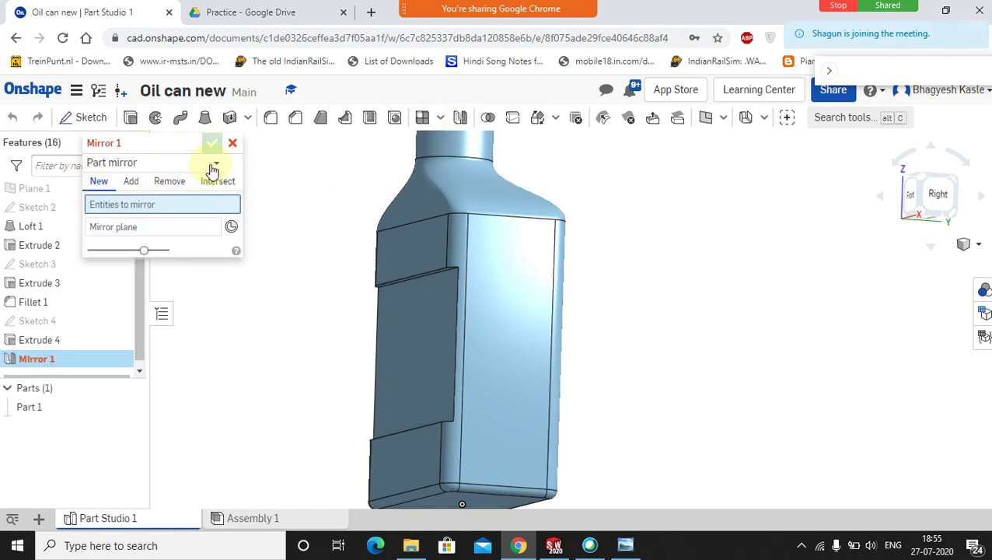
click(211, 164)
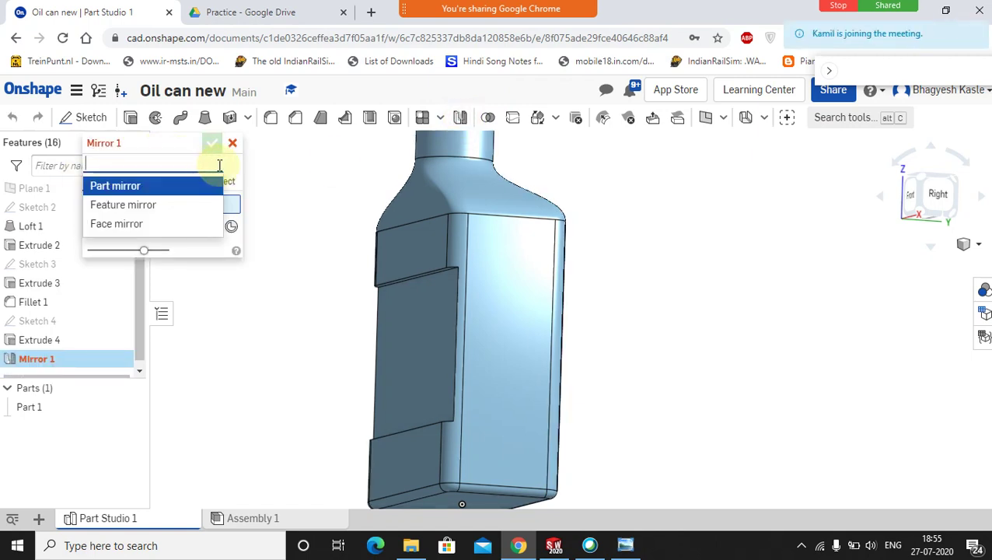
click(134, 206)
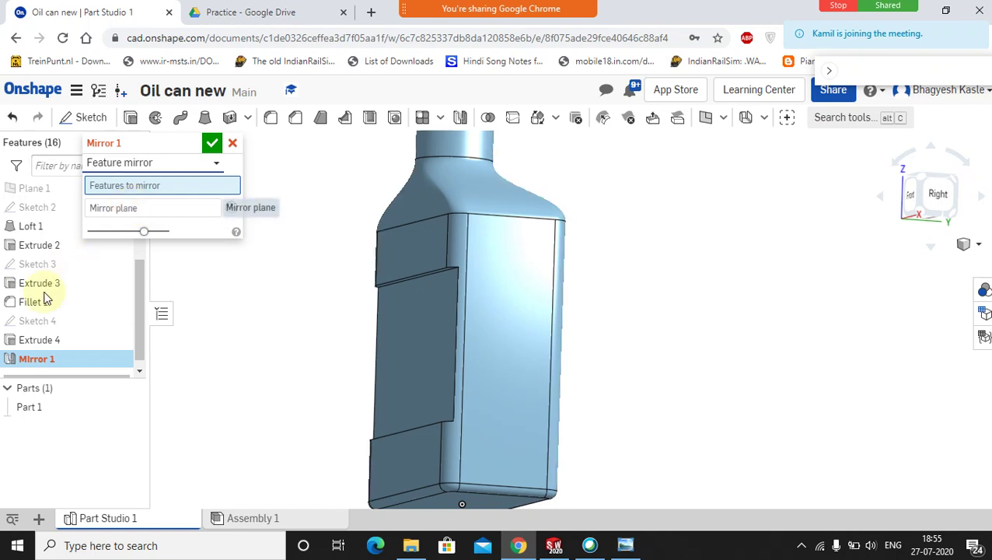
scroll(63, 307, up, 3)
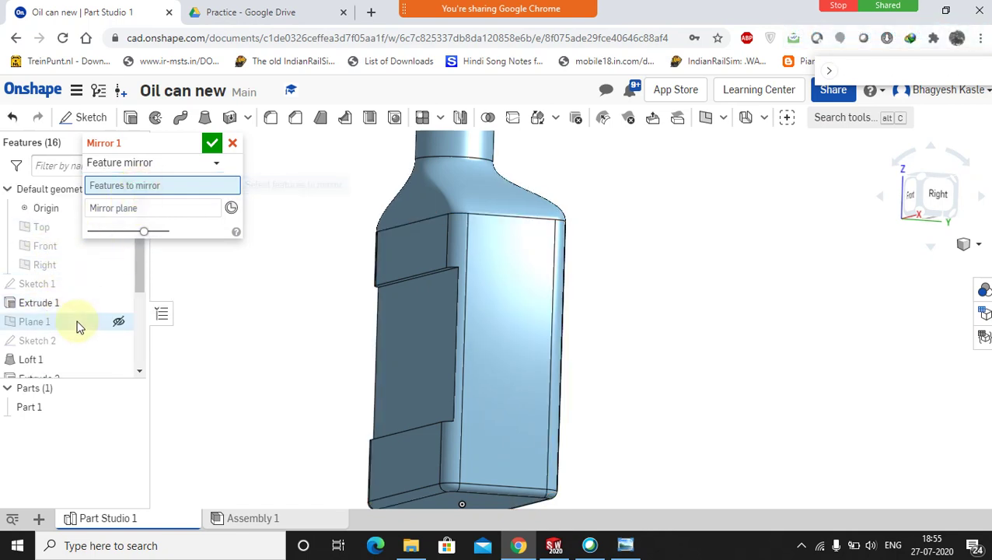
scroll(74, 329, down, 3)
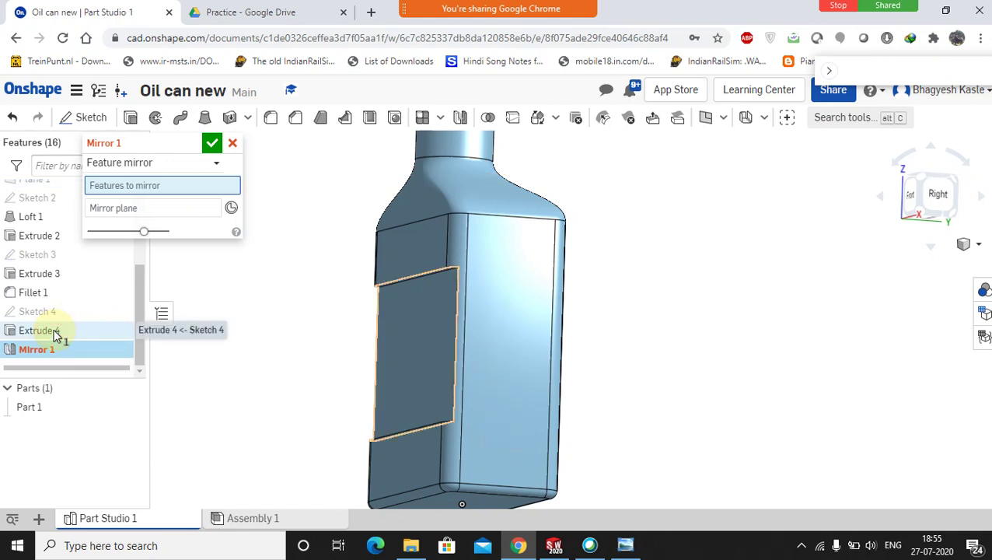
click(53, 329)
click(117, 221)
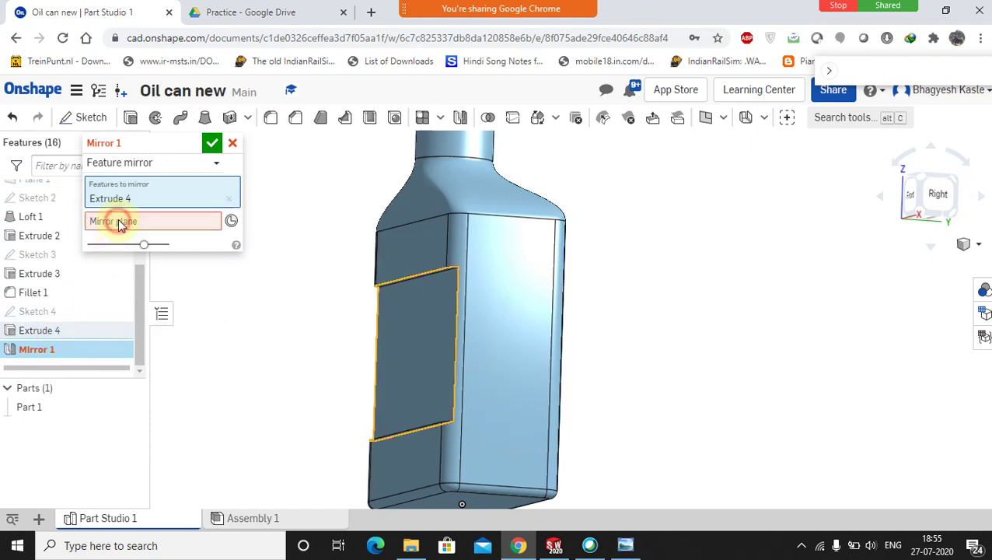
scroll(28, 263, up, 5)
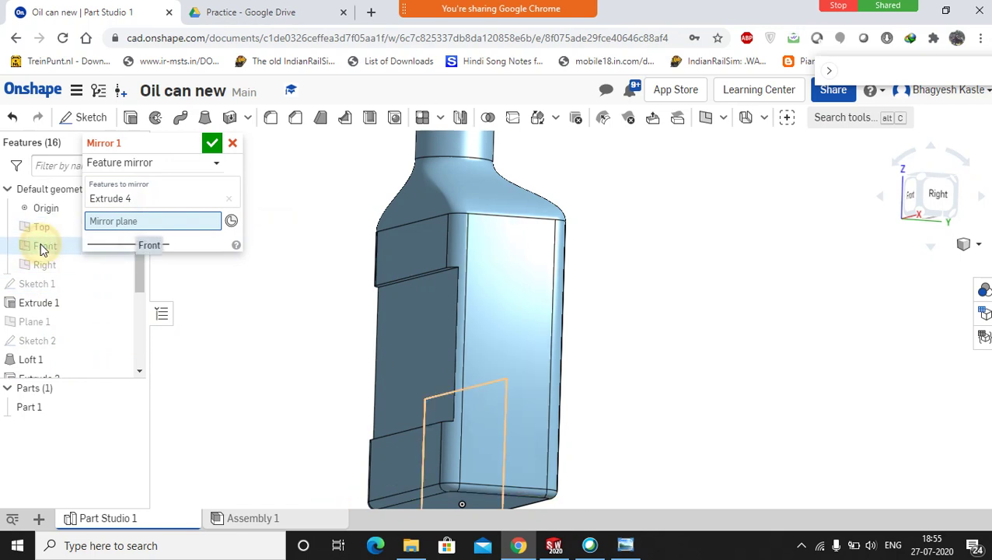
click(43, 247)
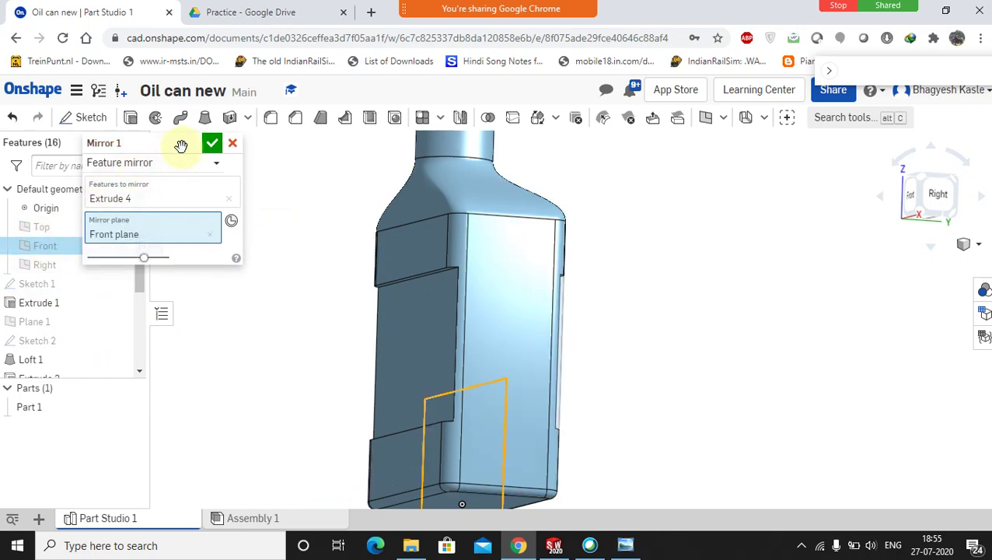
click(212, 146)
click(274, 261)
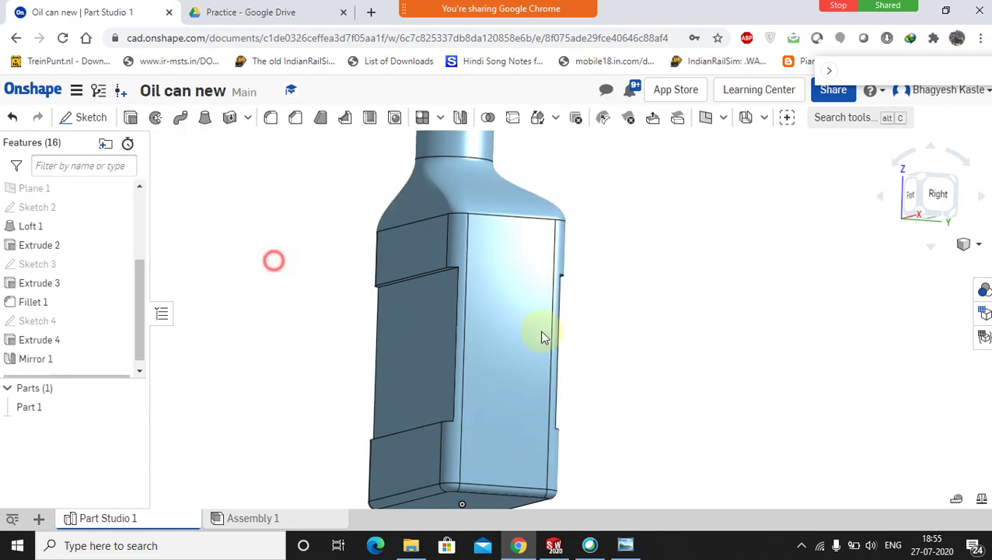
right_drag(709, 337, 750, 305)
Switch to the Windows Photo Viewer drawing, share its window in the Webex meeting, and move the meeting panel off the drawing
click(627, 544)
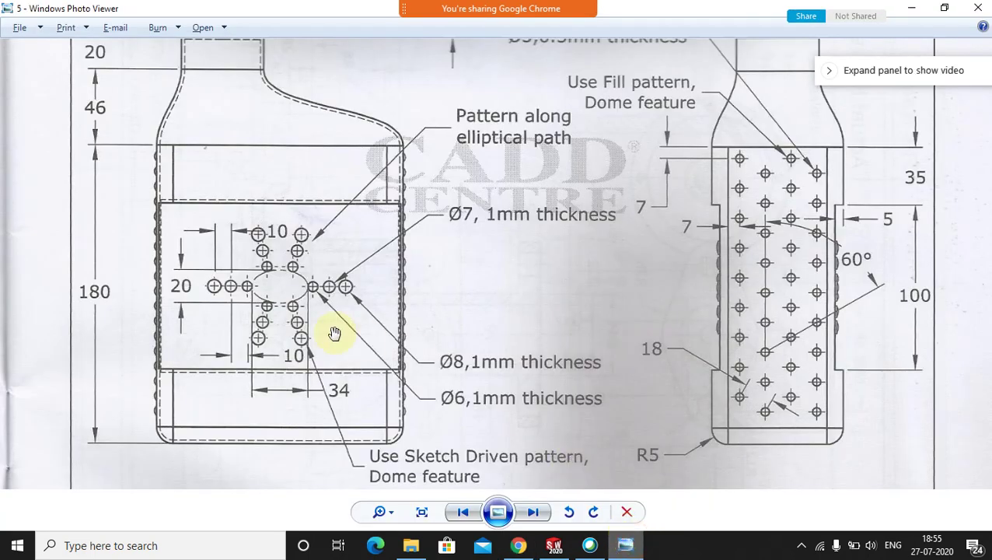
click(806, 16)
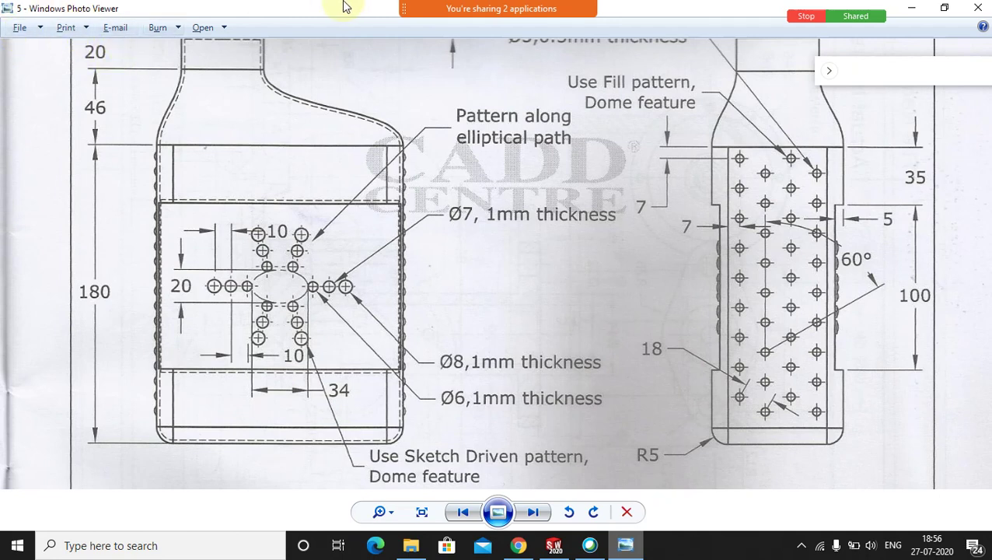
mouse_move(476, 8)
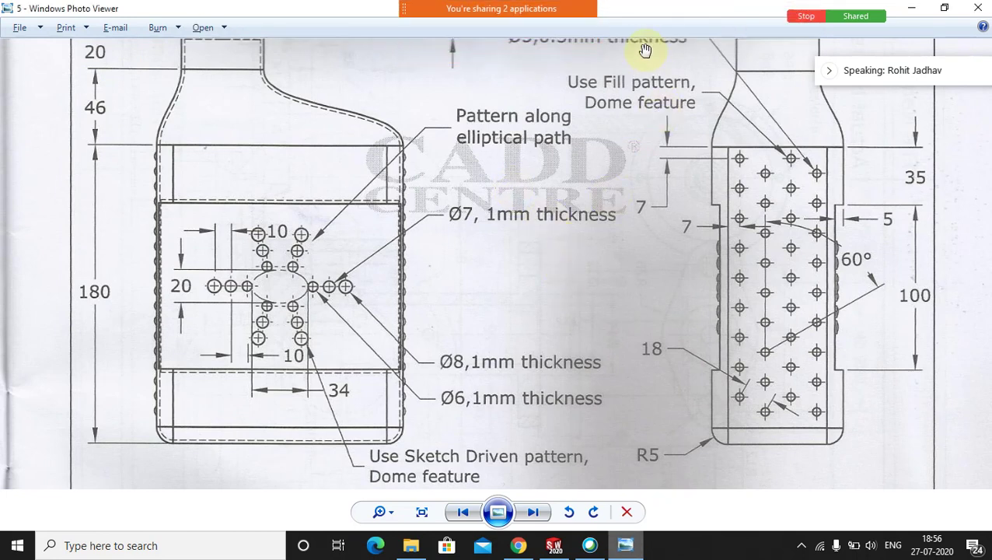
drag(905, 80, 912, 45)
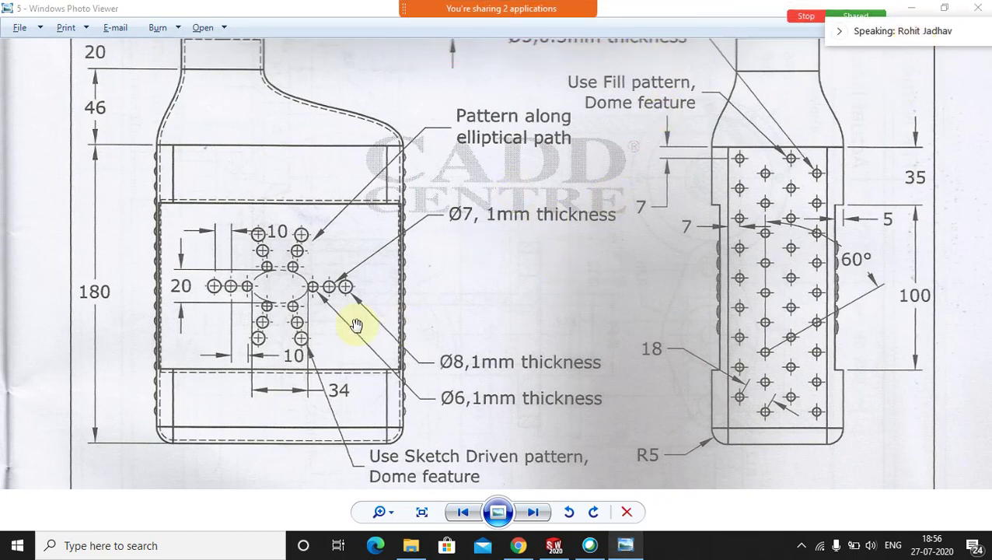
Check the dome pattern in the drawing, return to Onshape, and look through the available feature pattern types
scroll(271, 298, up, 2)
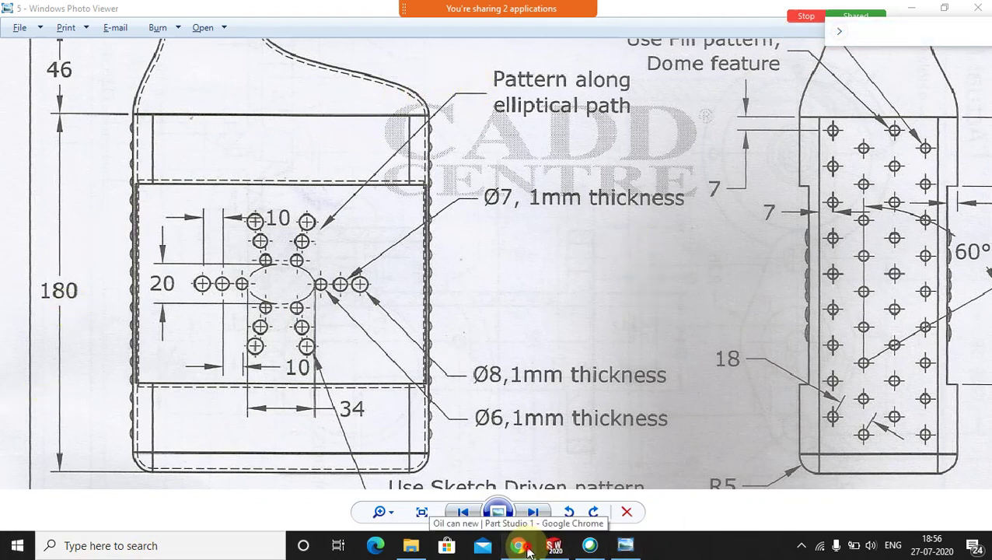
click(521, 546)
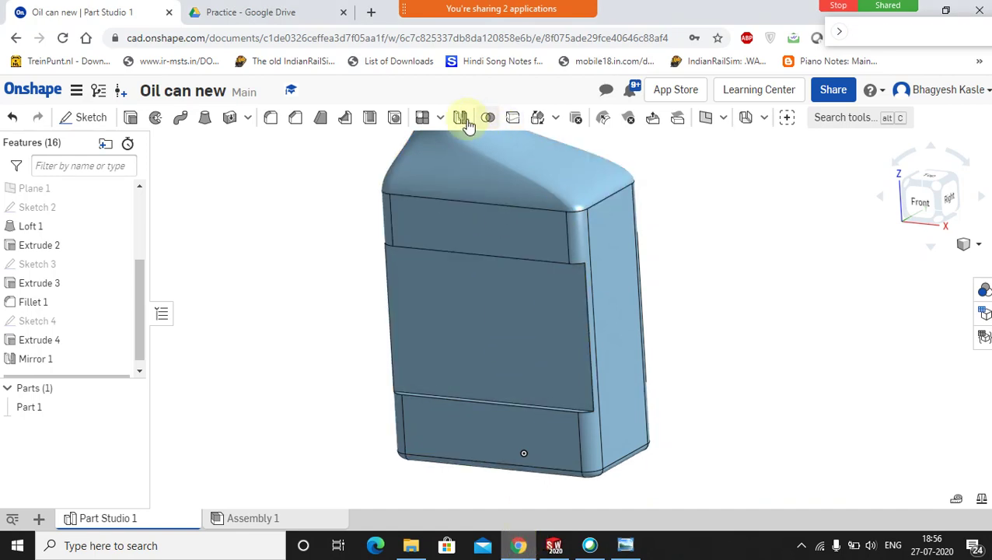
click(440, 117)
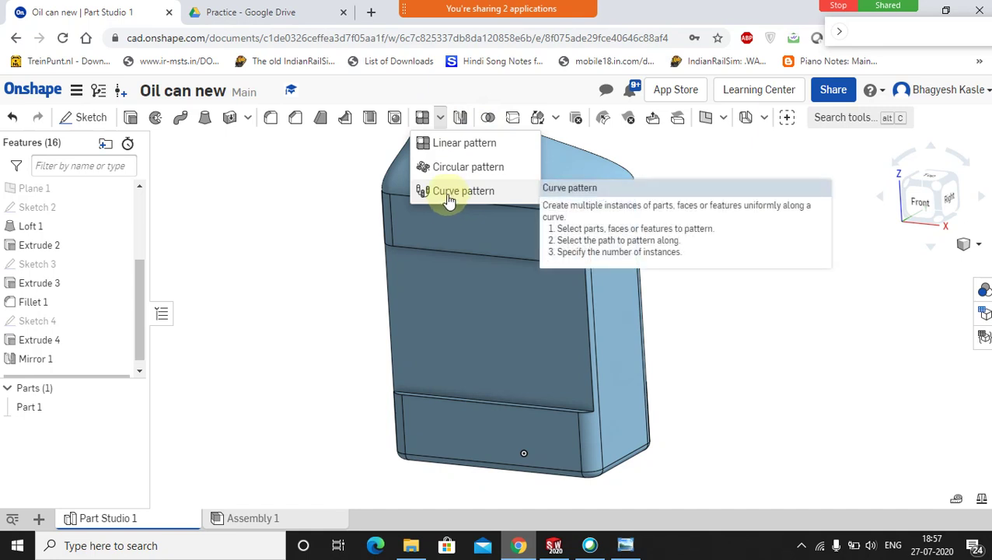
click(554, 545)
click(555, 545)
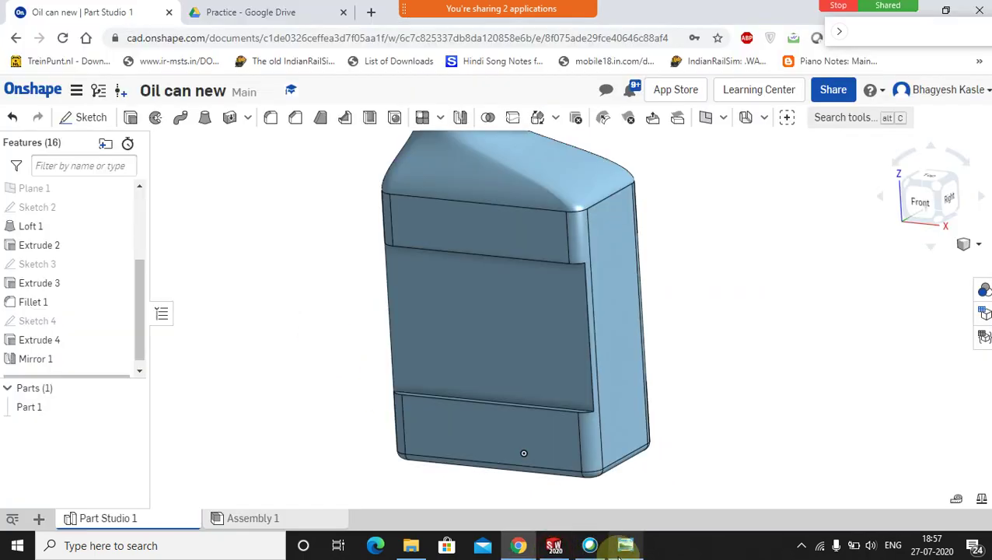
Switch back to the Windows Photo Viewer drawing and examine the domes around the elliptical path and their side profile
click(625, 544)
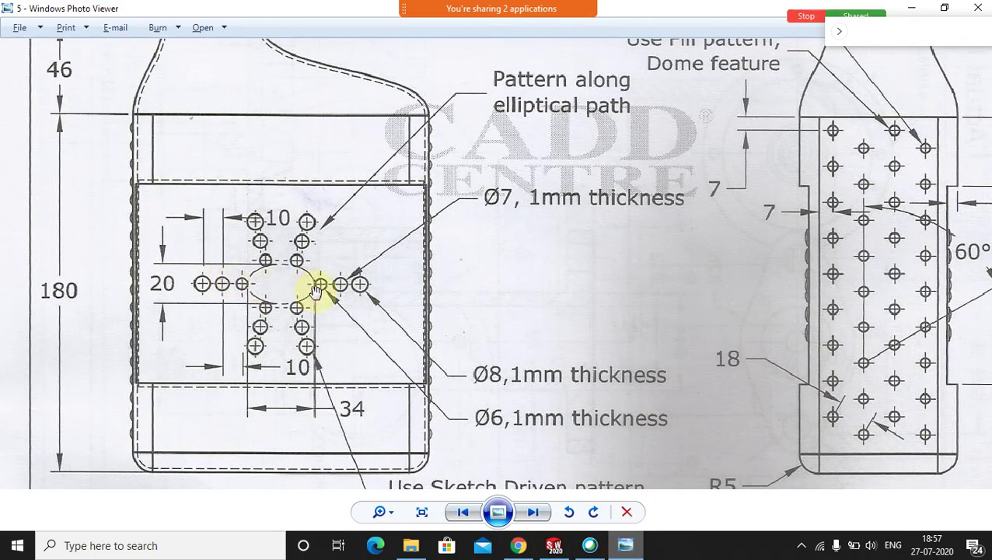
scroll(791, 280, up, 2)
scroll(791, 279, up, 4)
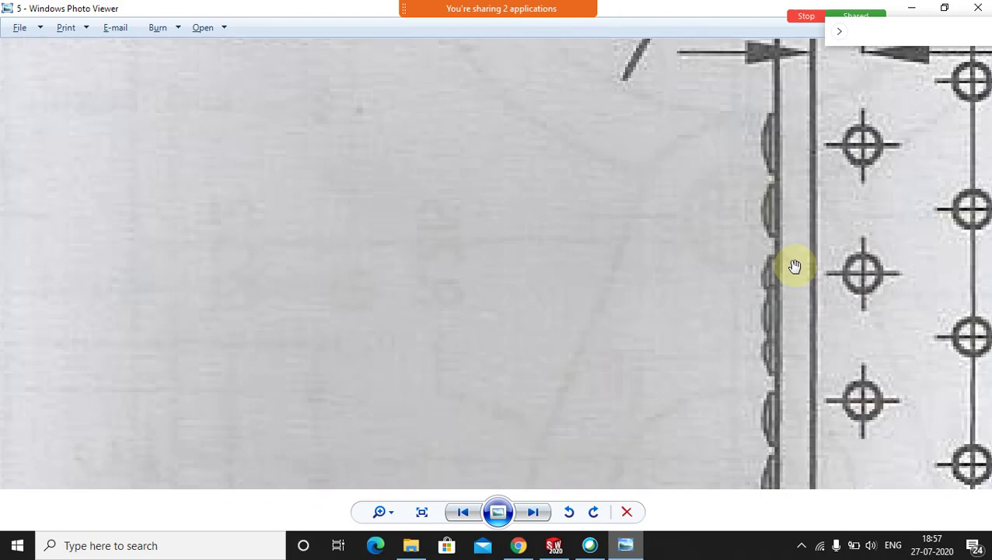
scroll(792, 248, down, 2)
scroll(650, 279, down, 3)
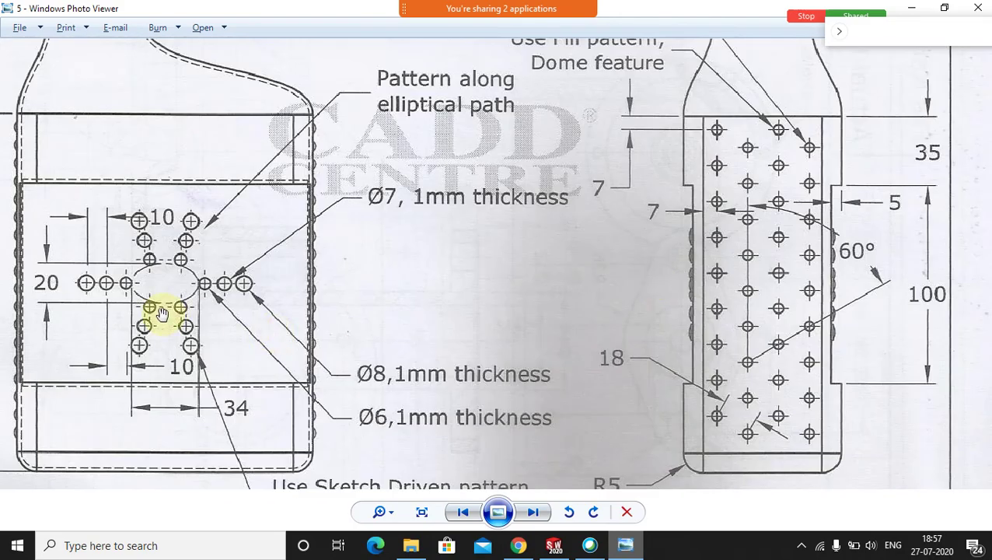
scroll(167, 303, up, 4)
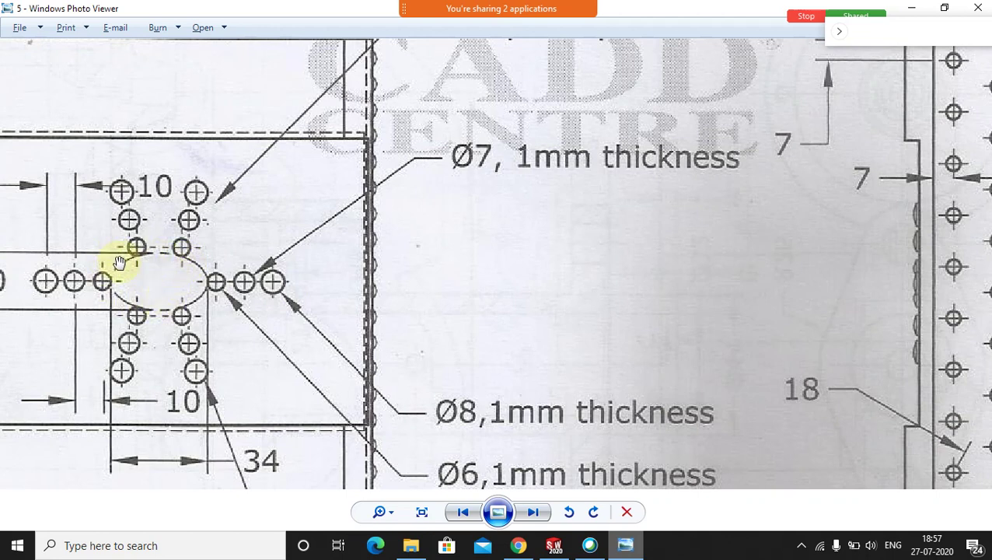
Return to Onshape, create a new sketch on the recessed front face, and view it normal to the screen
click(517, 544)
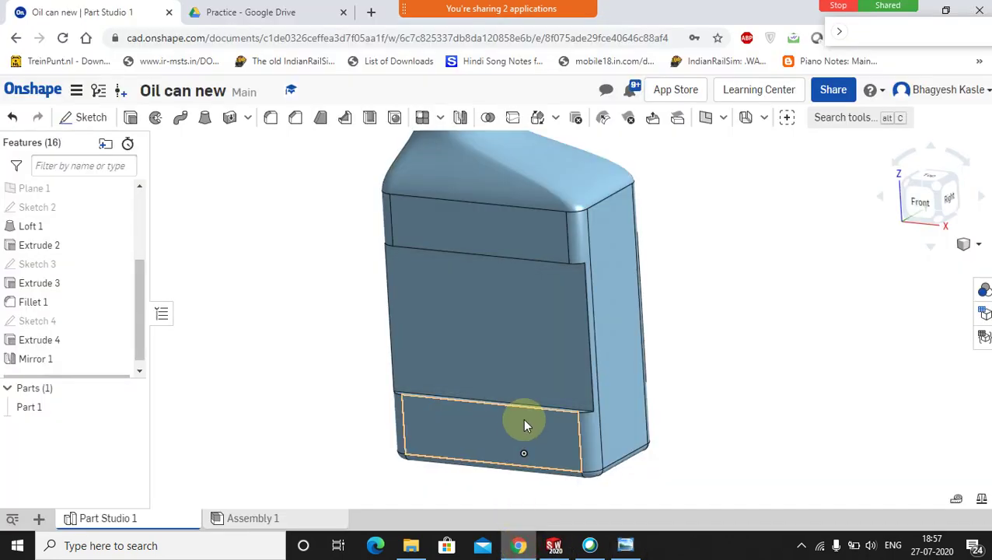
click(478, 327)
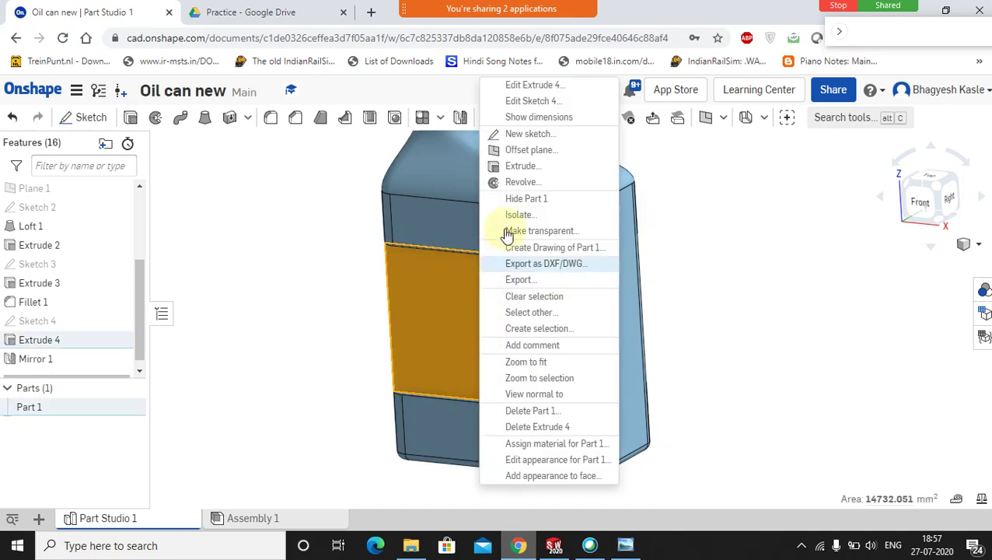
click(521, 137)
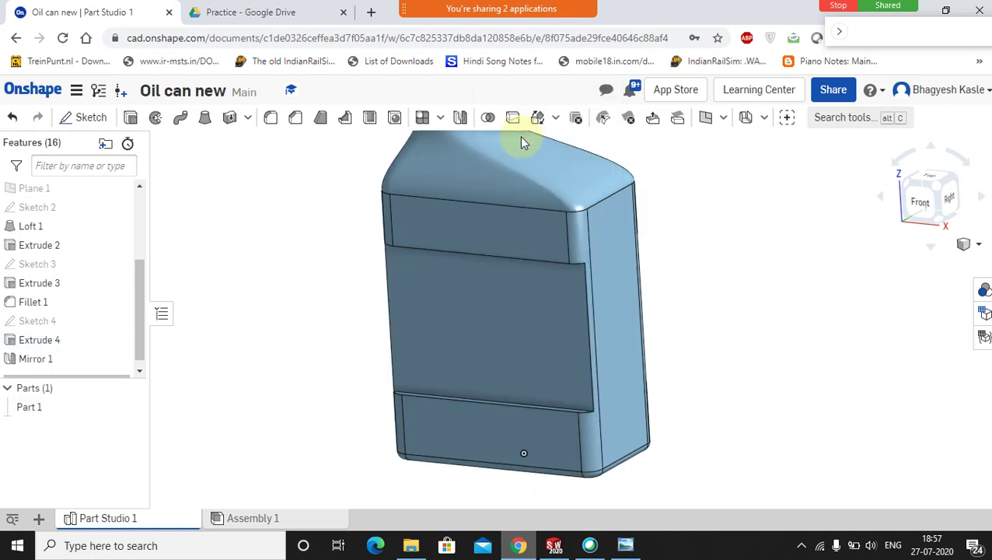
right_click(470, 306)
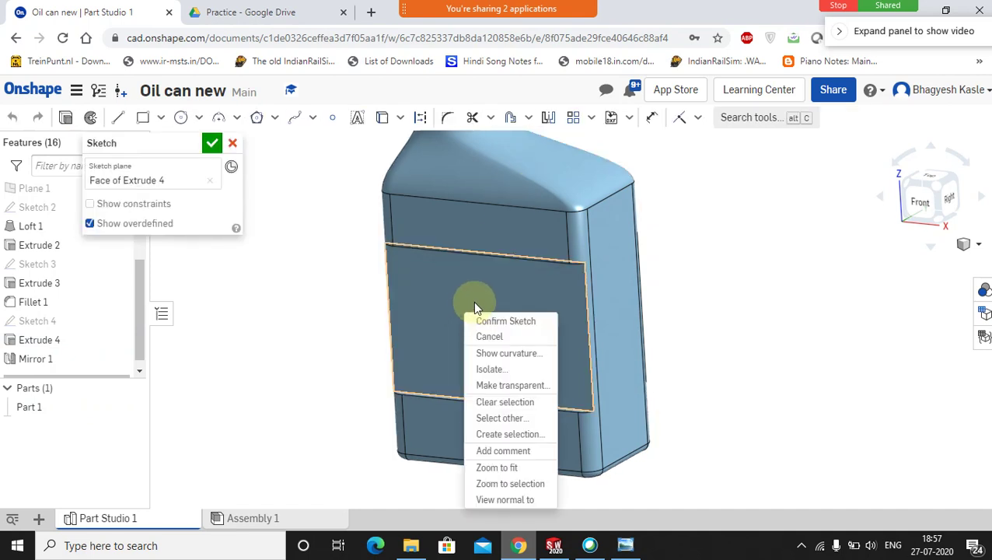
click(495, 502)
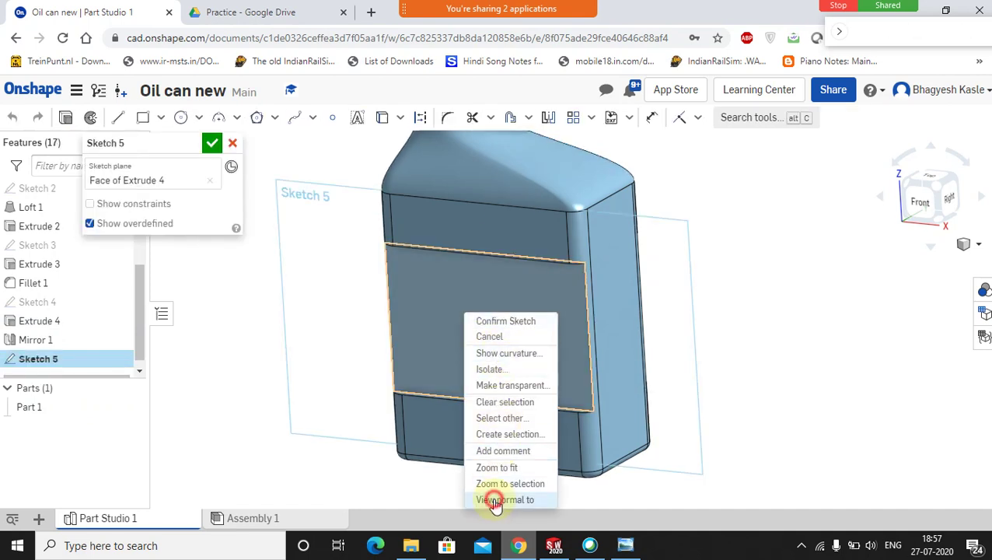
click(836, 260)
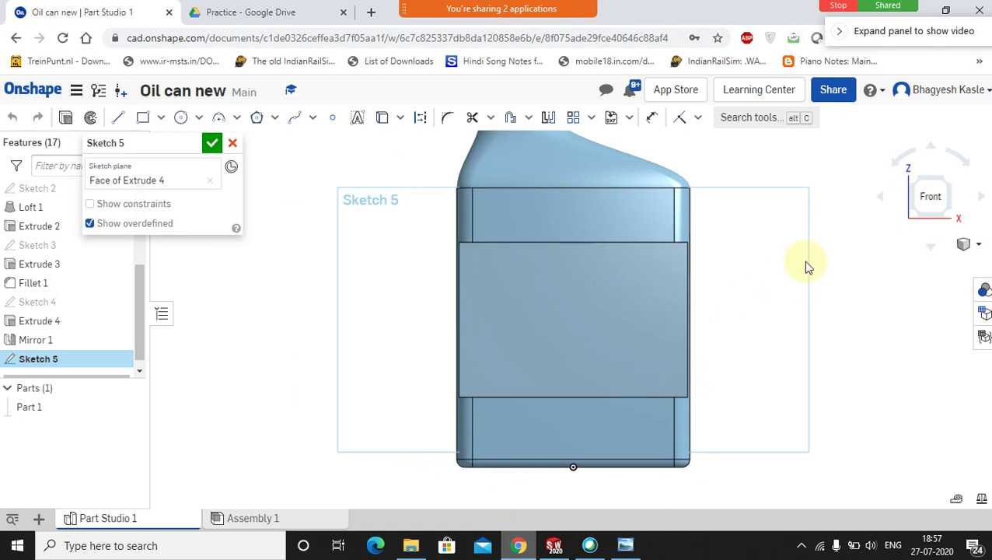
Sketch a vertical line 145 mm long from the origin to the midpoint of the recess's upper edge and convert it to construction
click(117, 121)
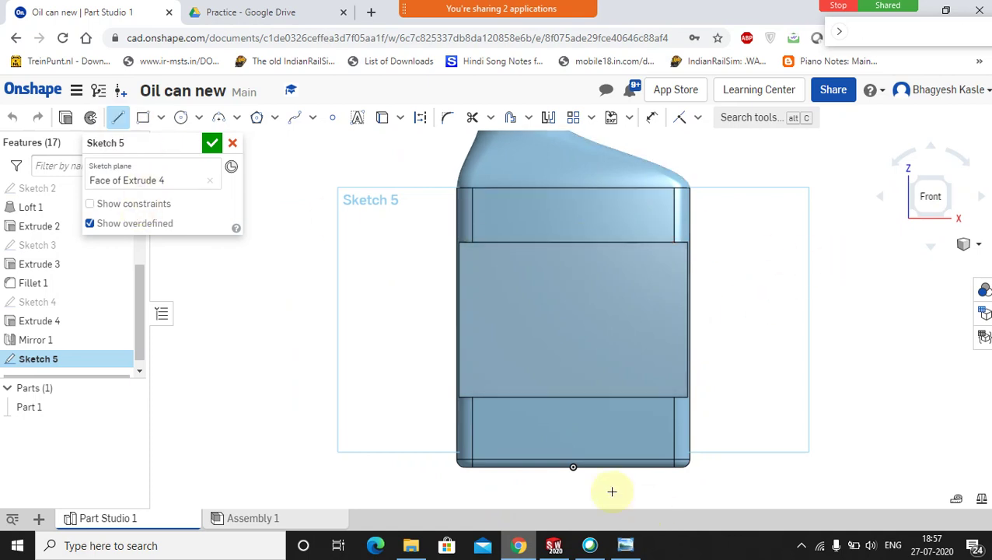
click(572, 465)
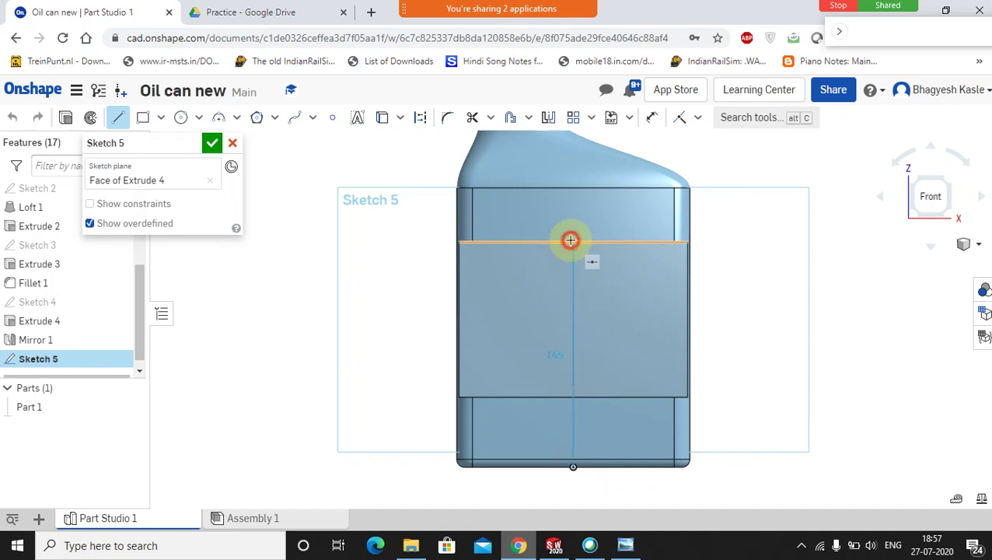
right_click(572, 241)
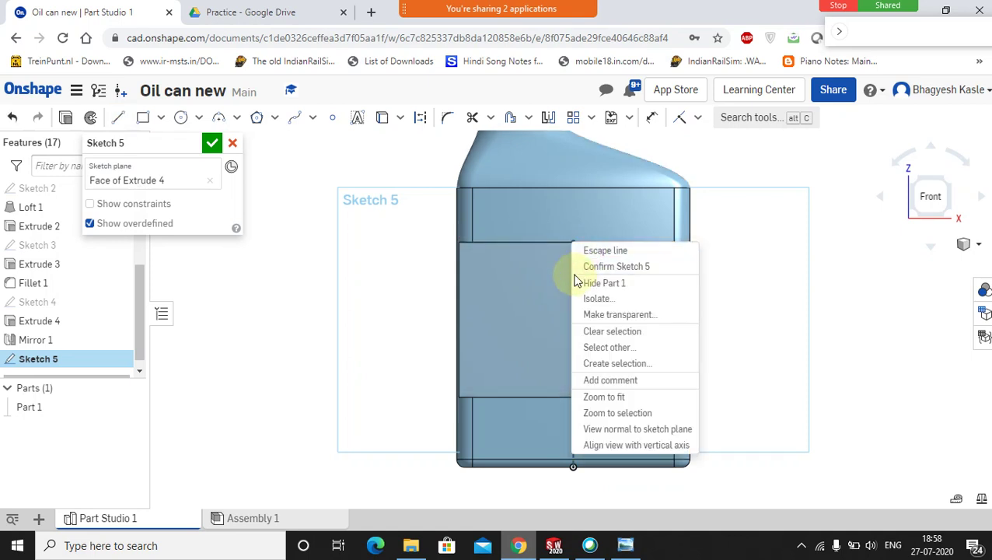
key(Escape)
click(575, 276)
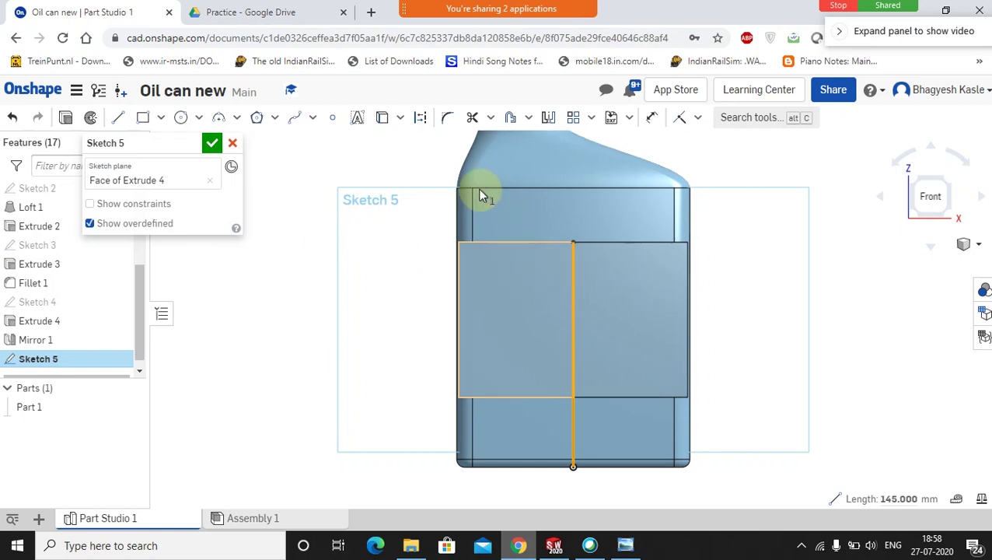
click(422, 123)
click(755, 266)
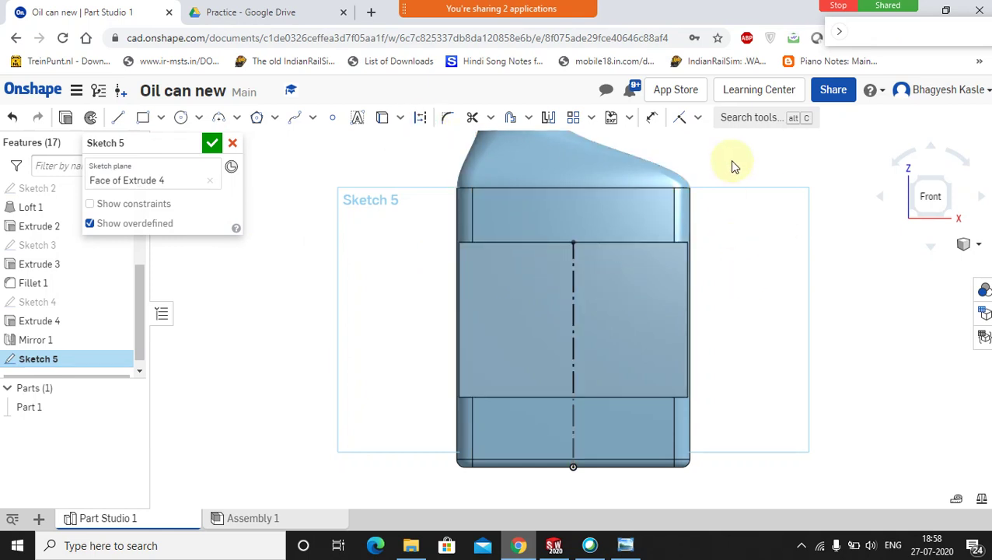
Begin a line from the midpoint of the recessed face's left edge
click(117, 117)
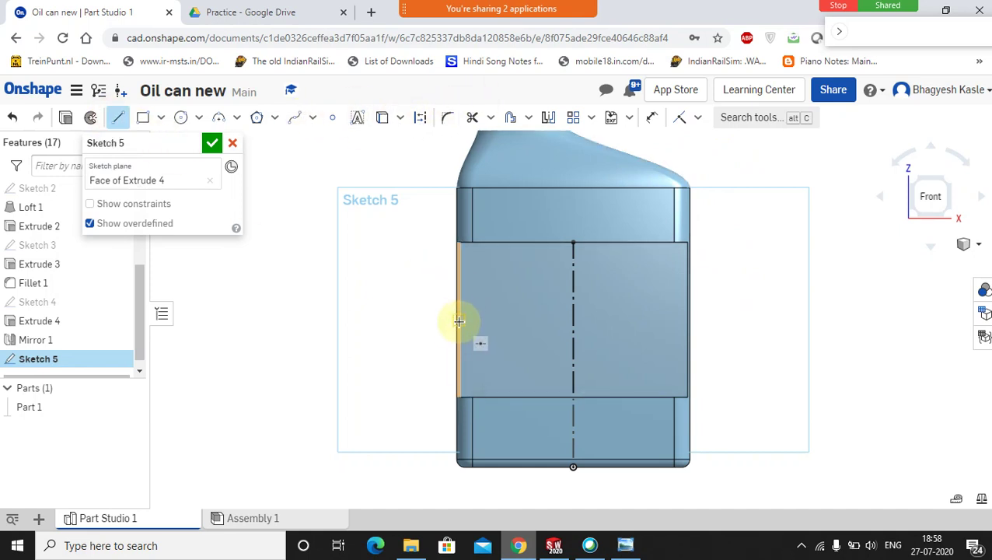
Draw a horizontal construction line across the rectangular front face, joining the midpoints of its two side edges
click(459, 318)
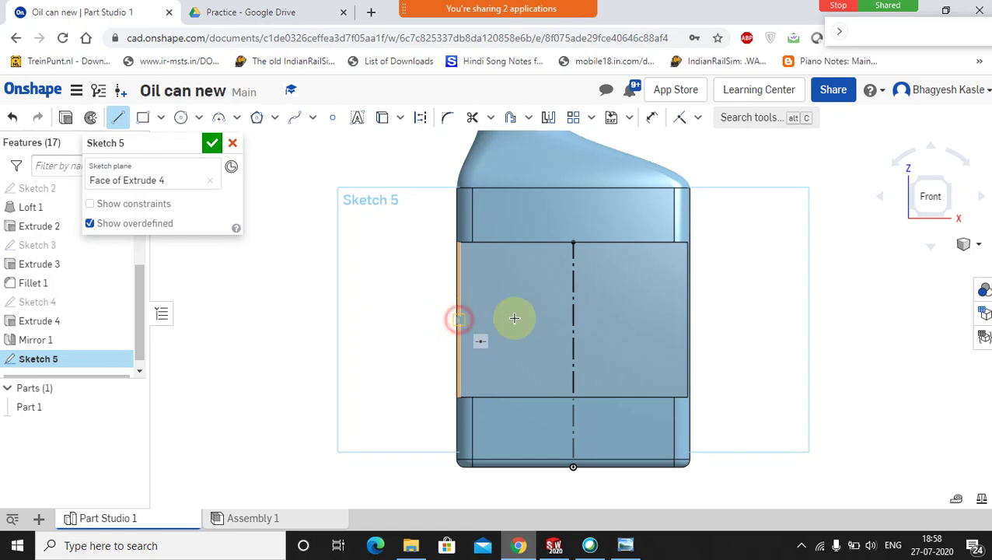
click(688, 319)
right_click(688, 319)
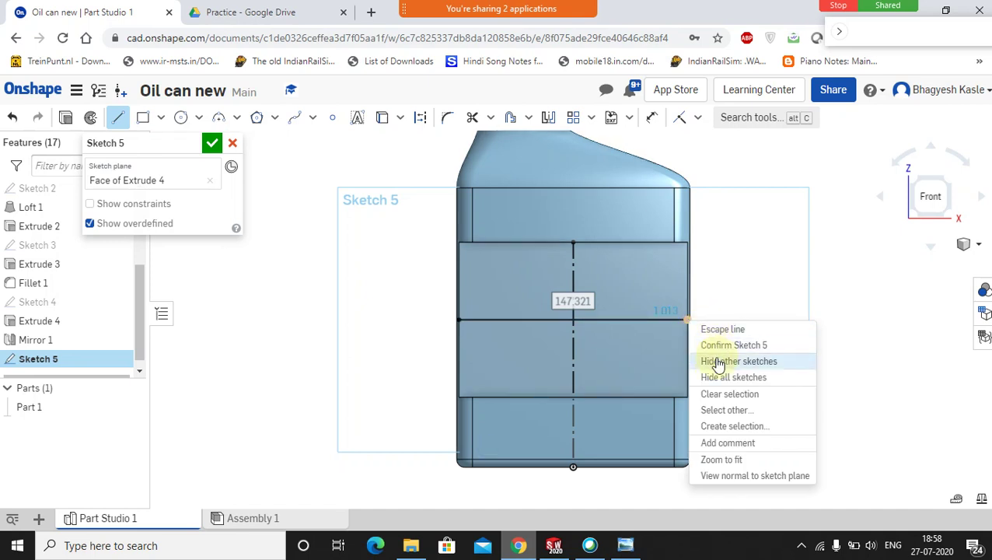
key(Escape)
click(539, 319)
click(420, 117)
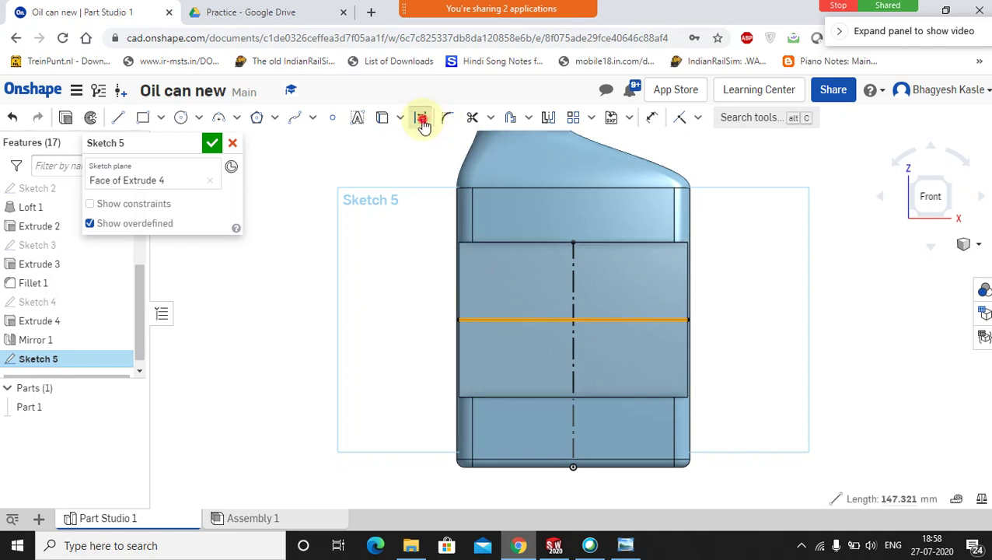
click(817, 319)
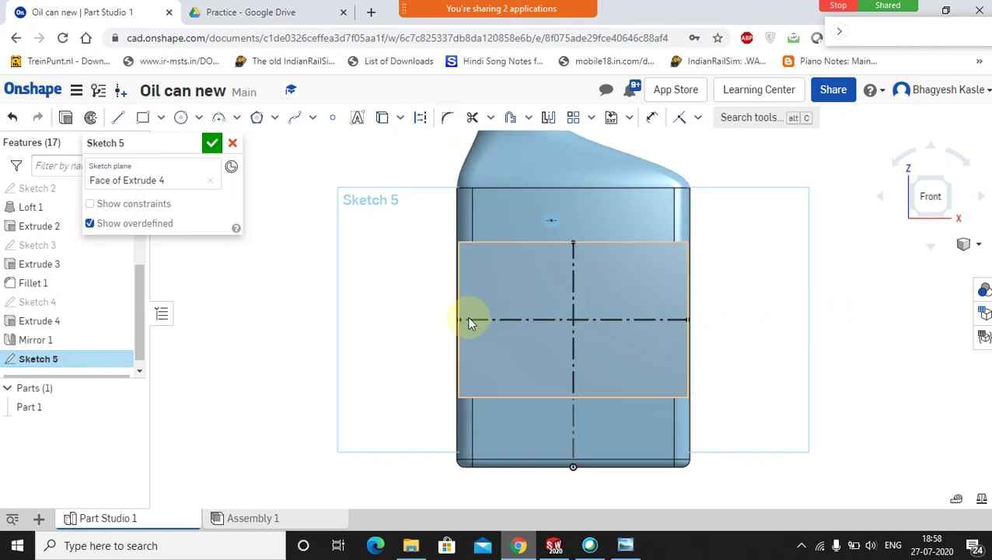
click(284, 243)
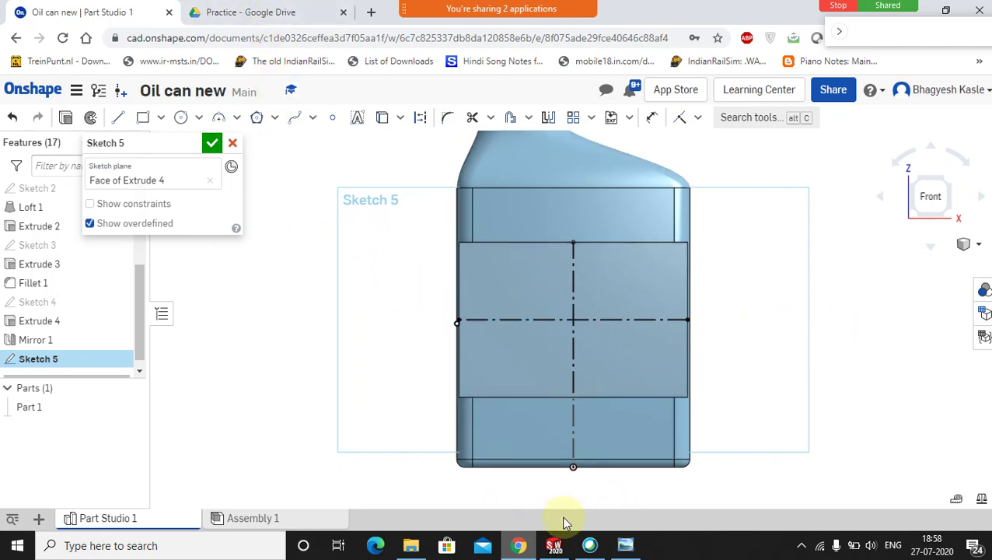
Consult the reference drawing and sketch a horizontal ellipse about 45 mm wide and 19 mm high, centred where the two centrelines cross
click(625, 548)
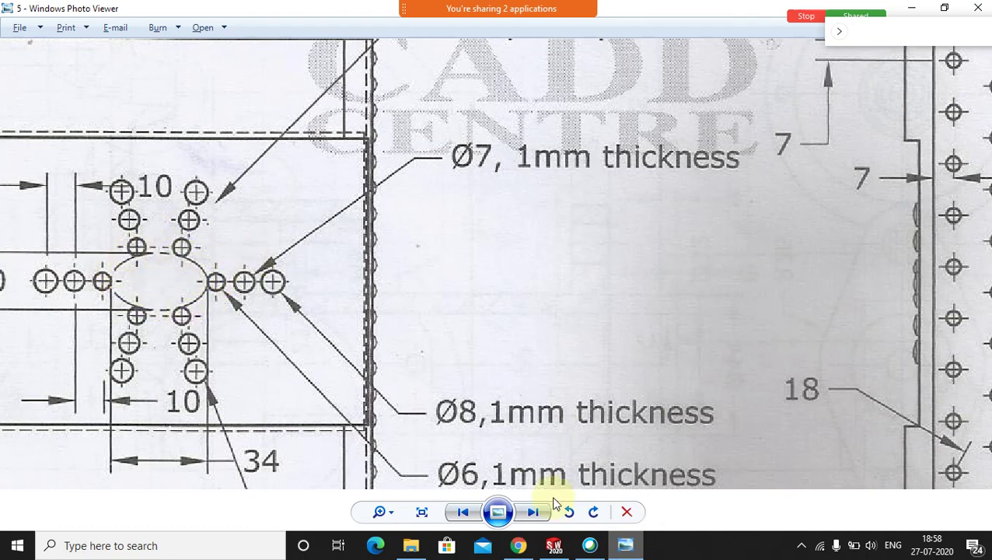
click(521, 547)
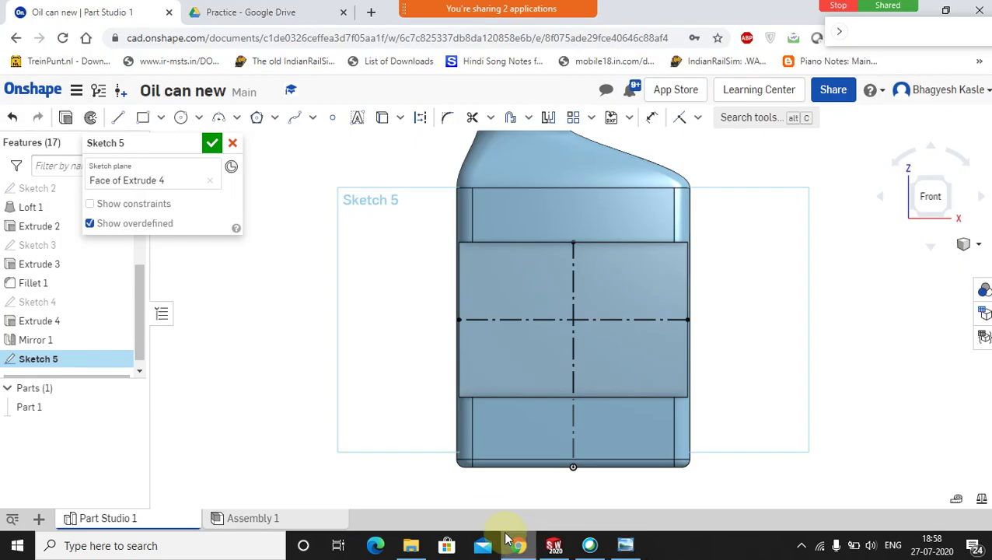
click(199, 118)
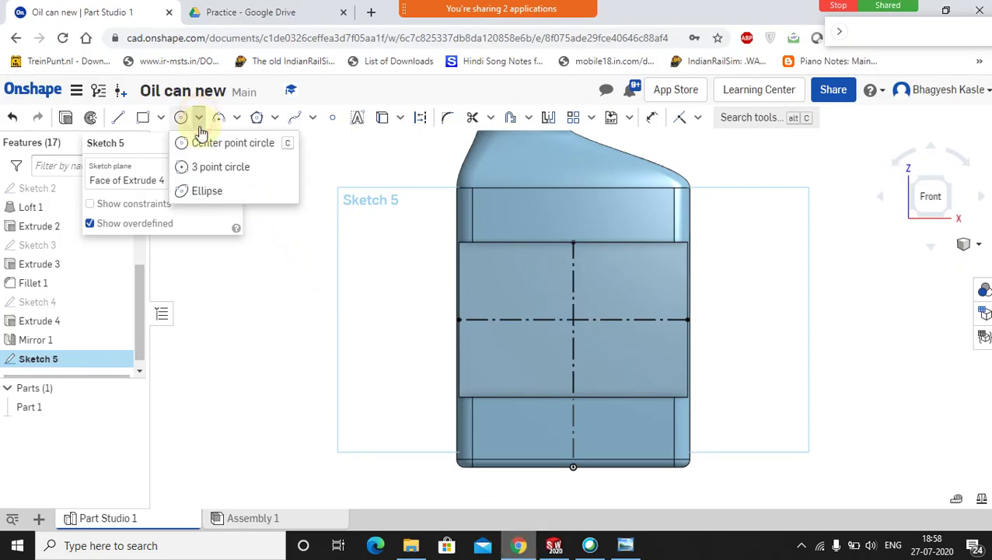
click(206, 192)
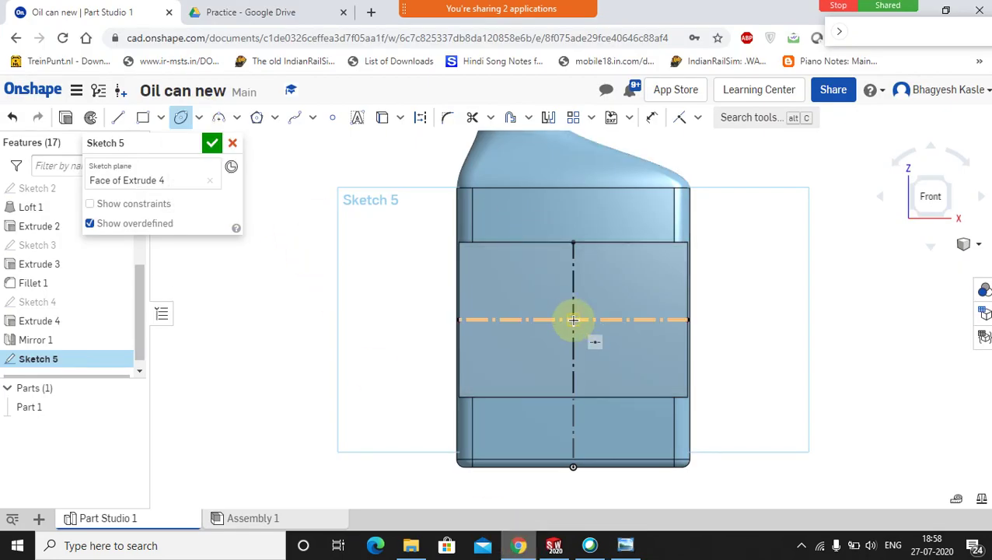
click(575, 319)
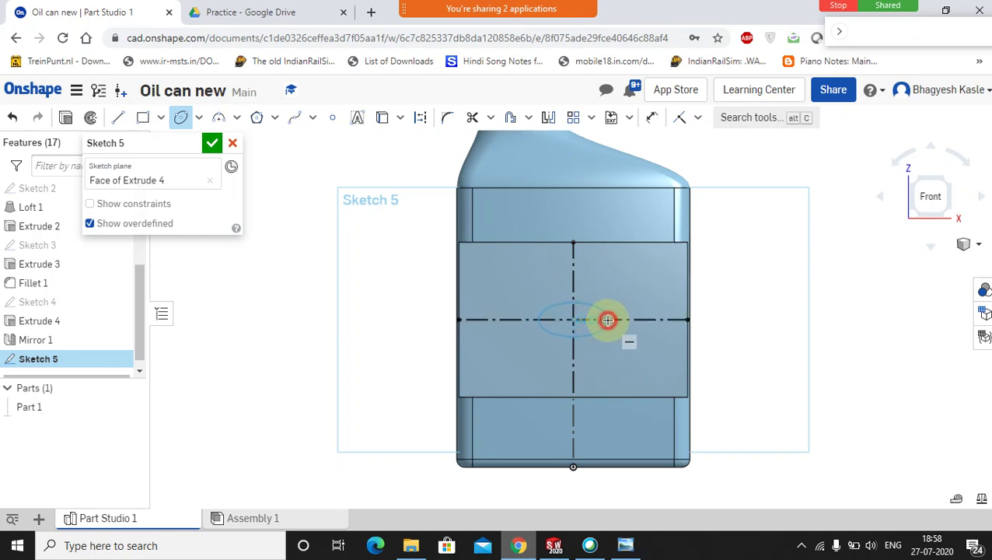
click(608, 320)
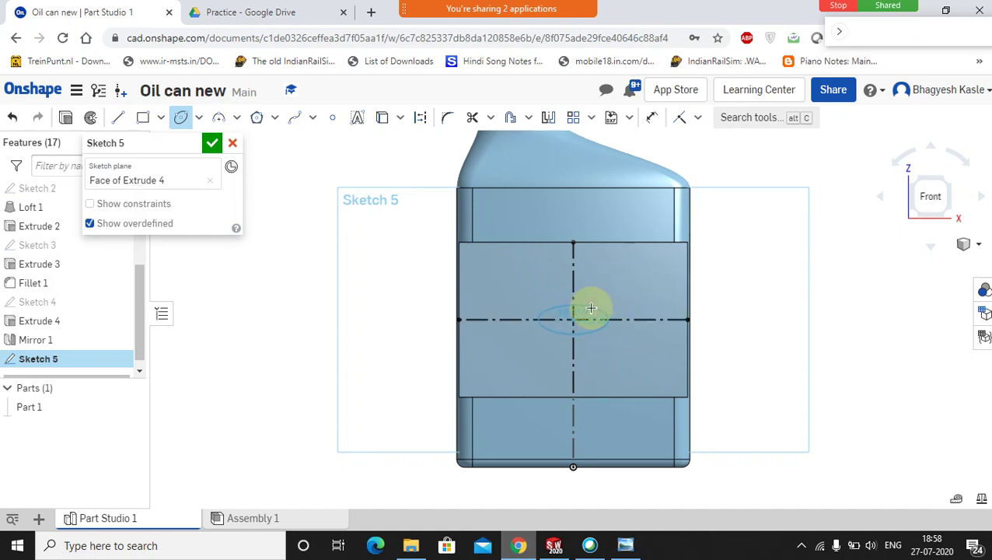
click(592, 306)
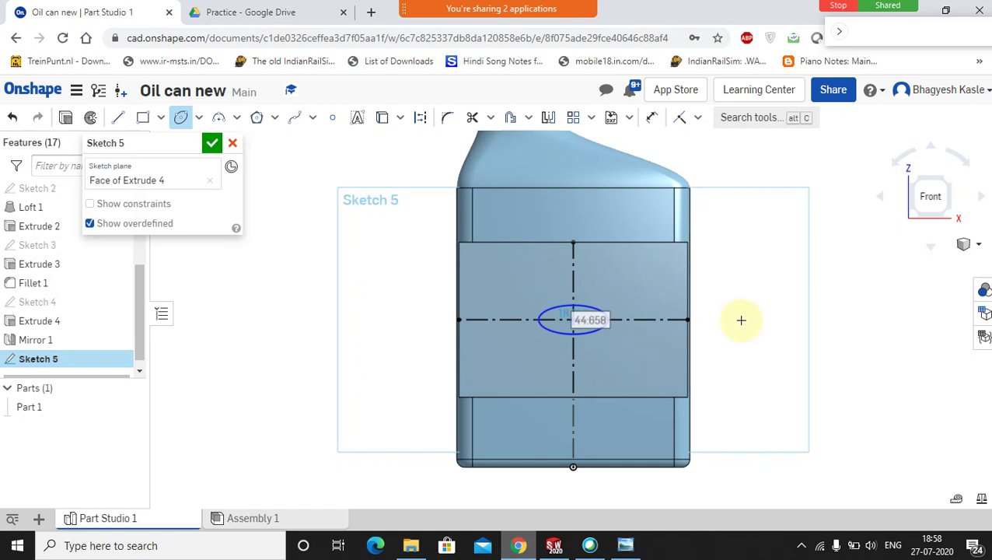
right_click(773, 284)
key(Escape)
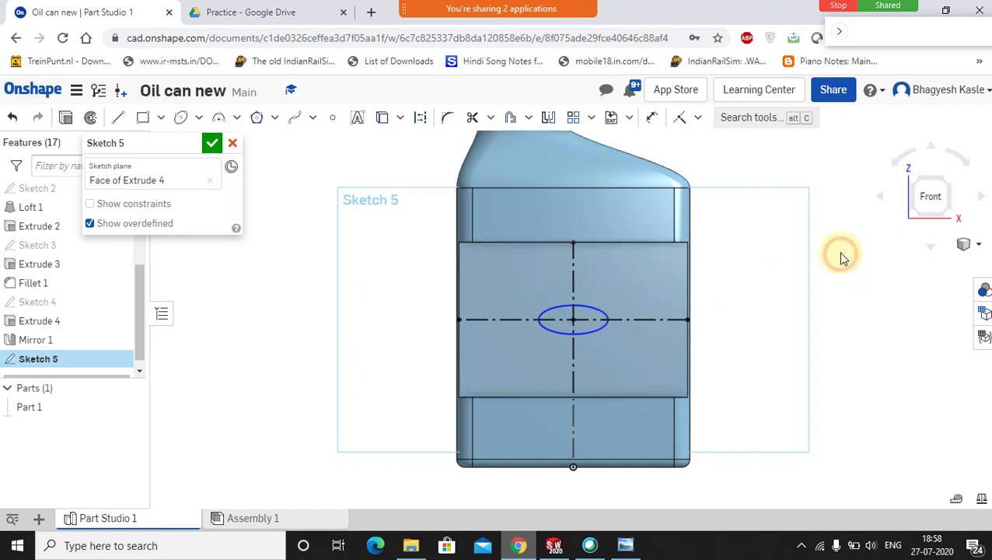
Check the ellipse's size in the reference drawing and dimension its width to 34 mm
click(652, 117)
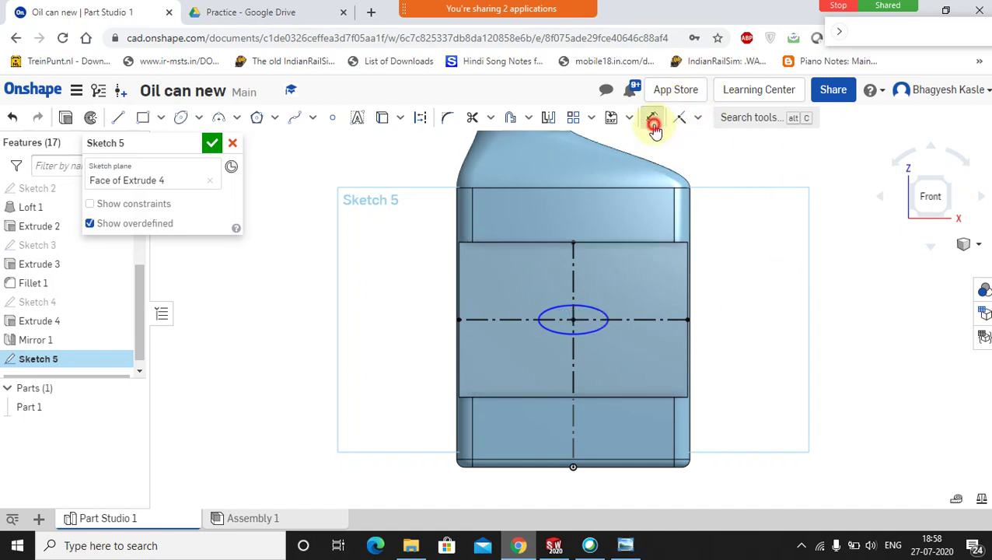
click(545, 326)
click(564, 358)
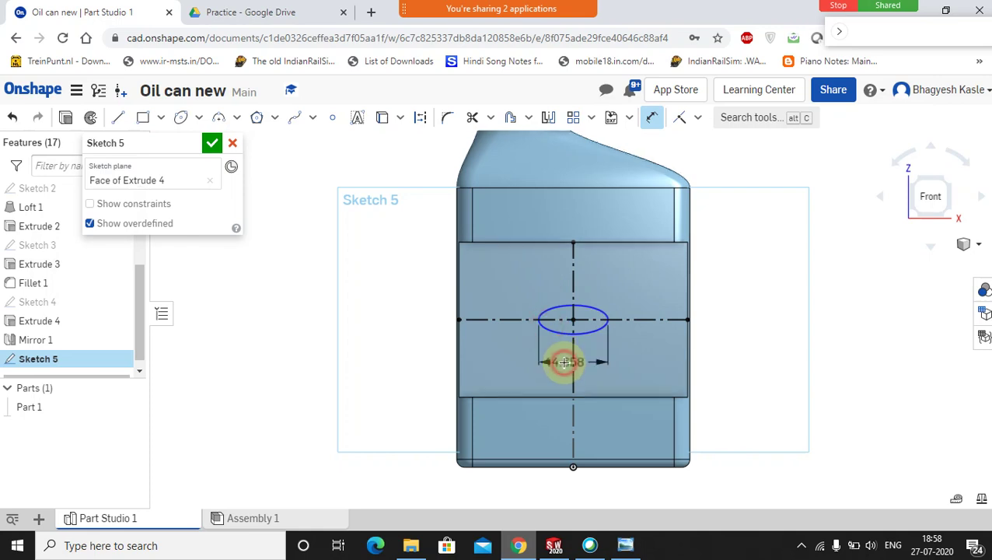
click(625, 545)
drag(217, 371, 391, 301)
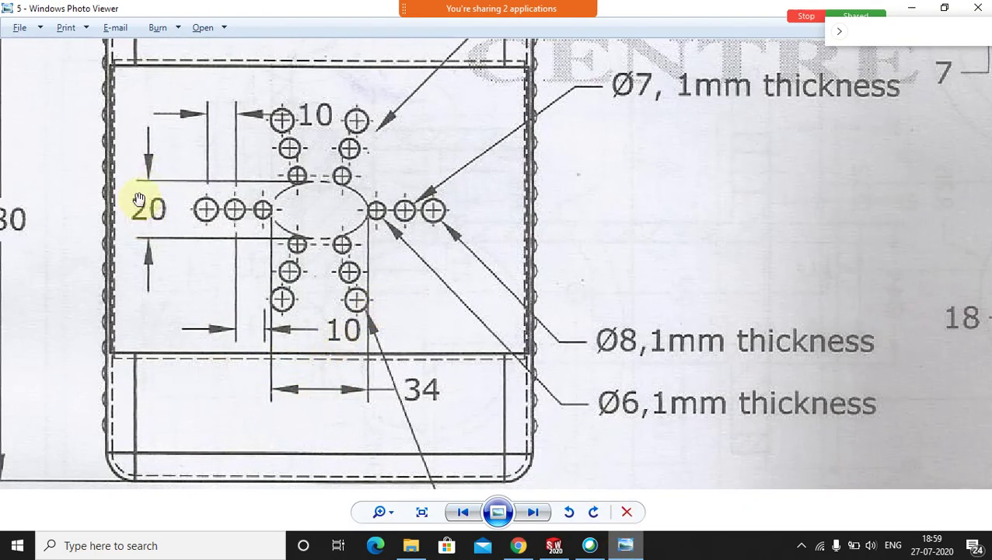
click(518, 545)
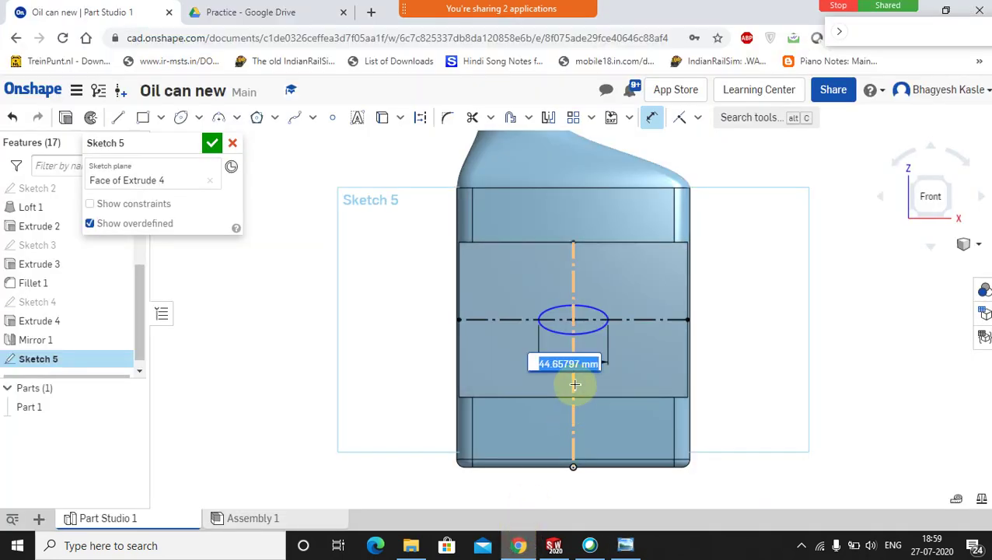
key(Return)
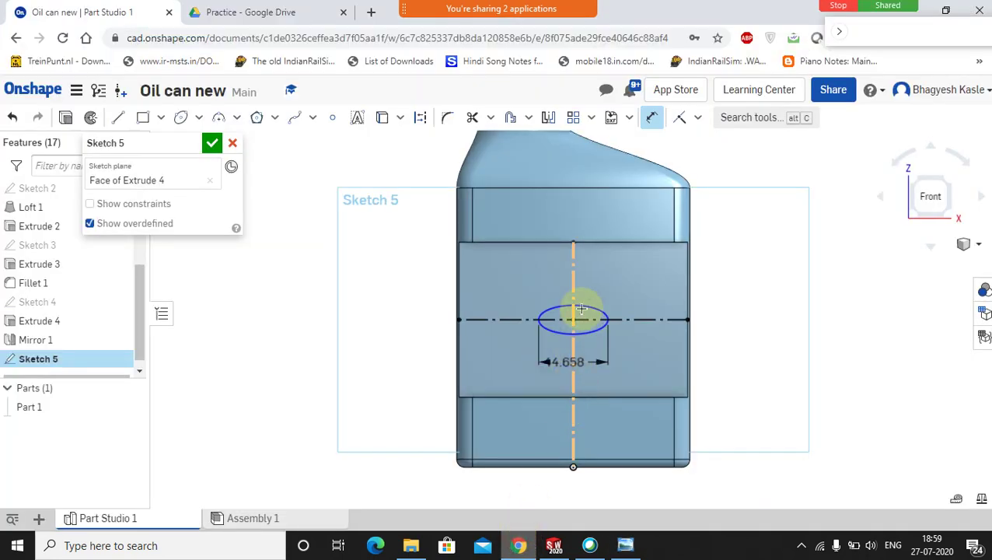
Dimension the ellipse's height to 20 mm and leave the Dimension tool
scroll(581, 307, up, 3)
scroll(582, 307, up, 2)
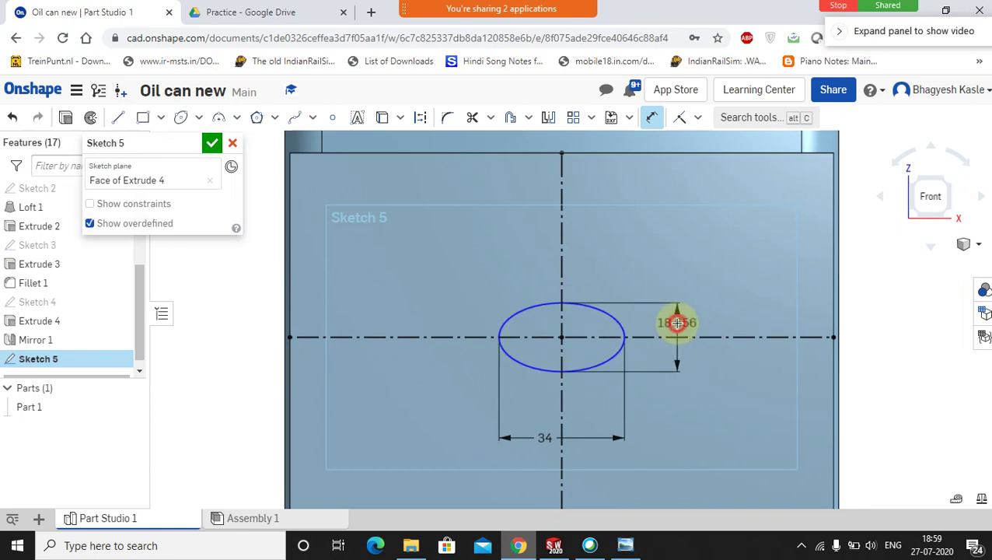
click(677, 322)
text(20)
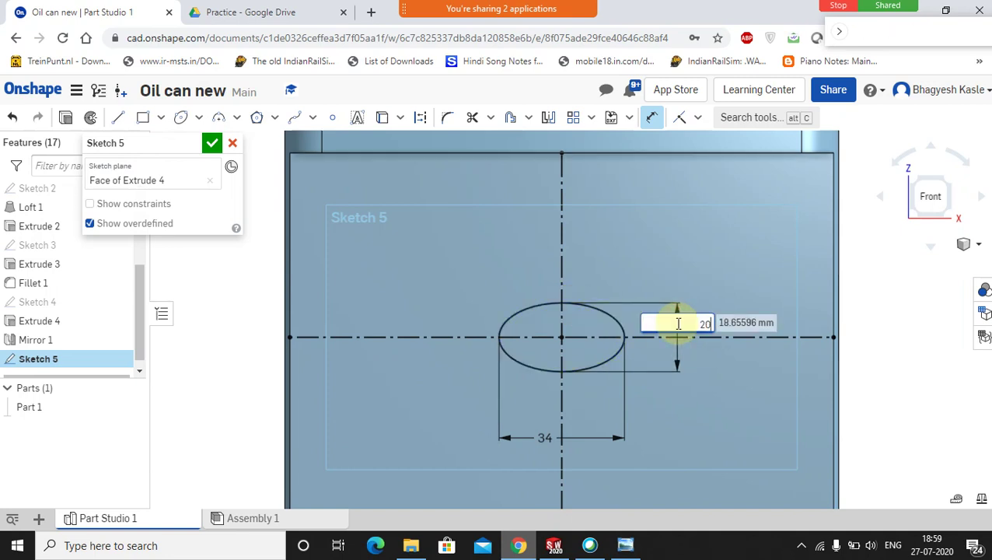
key(Escape)
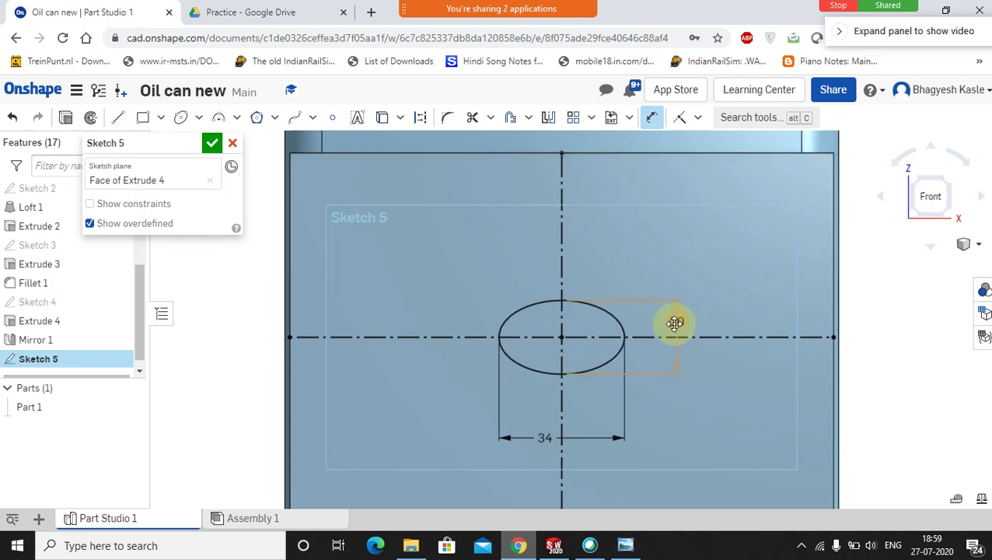
right_click(887, 305)
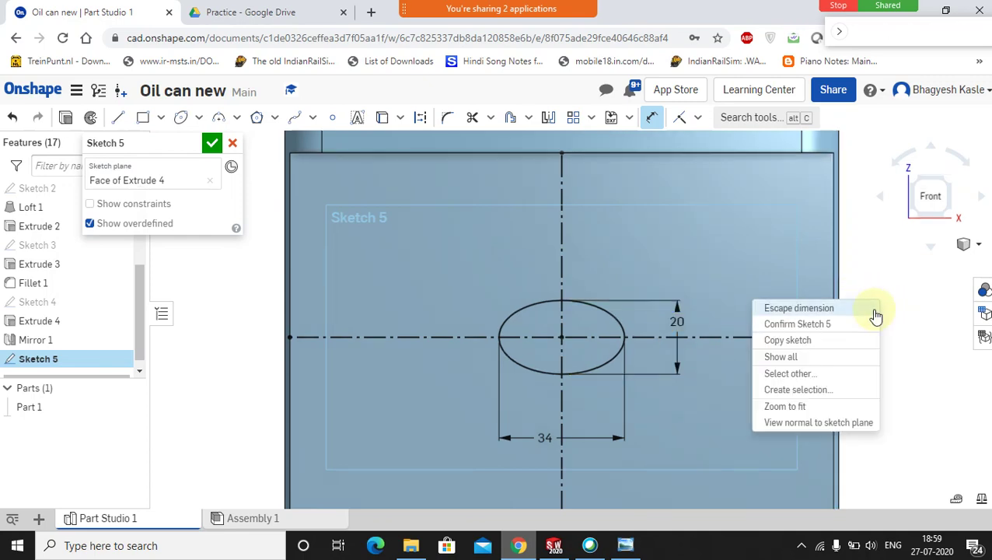
click(872, 309)
Check the hole layout in the reference drawing and convert the ellipse to construction geometry
click(621, 547)
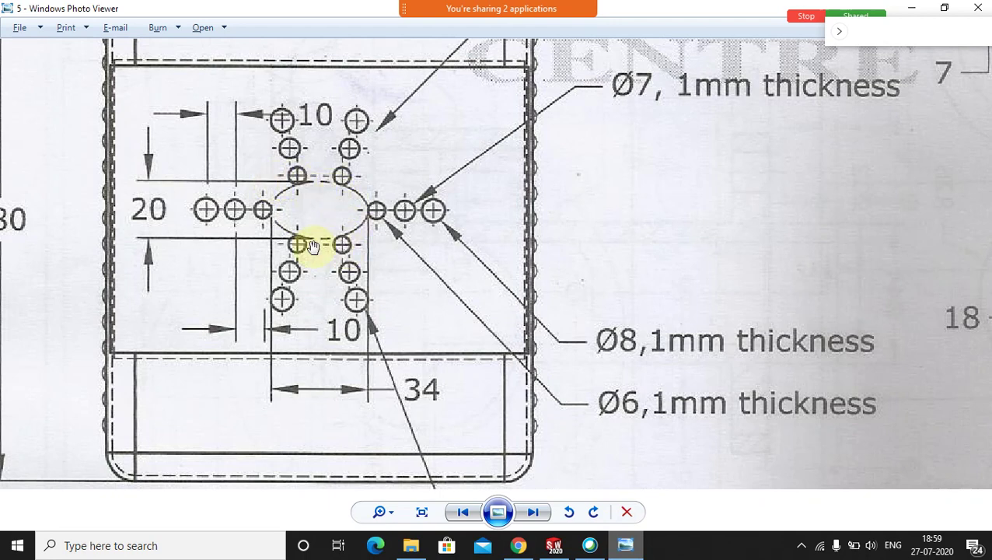
click(518, 545)
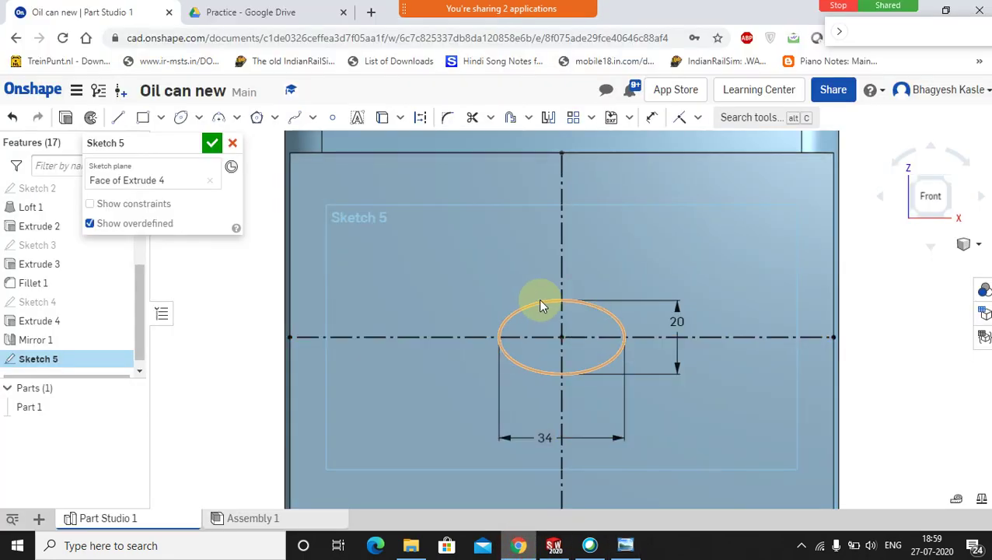
click(420, 116)
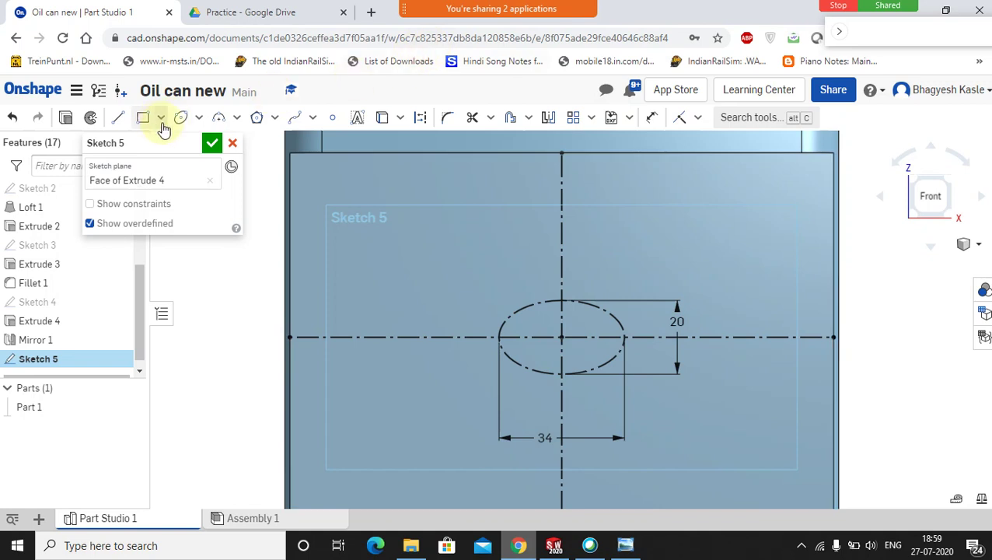
Sketch three center point circles along the horizontal centreline to the right of the ellipse, the inner two about 4 mm and 9 mm in diameter
click(199, 117)
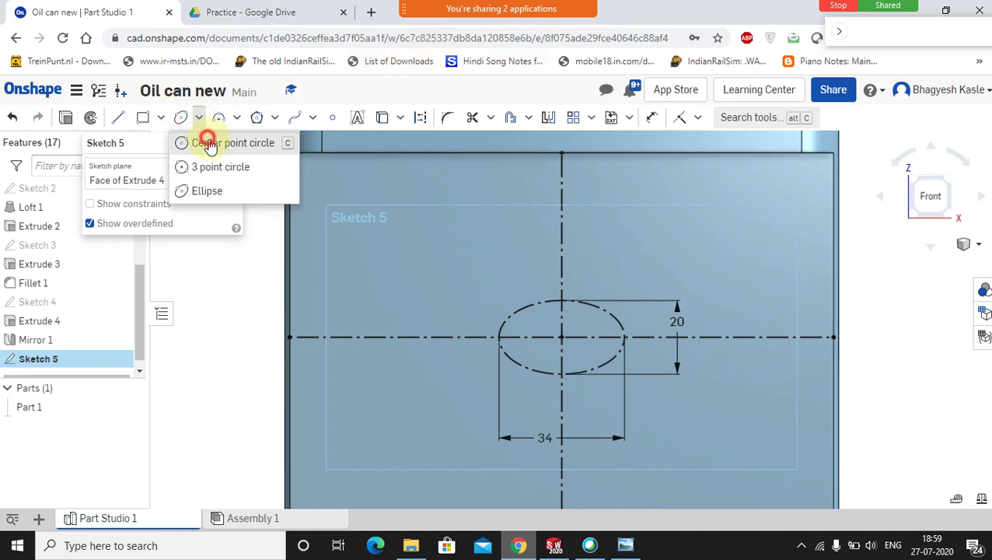
click(206, 139)
click(661, 338)
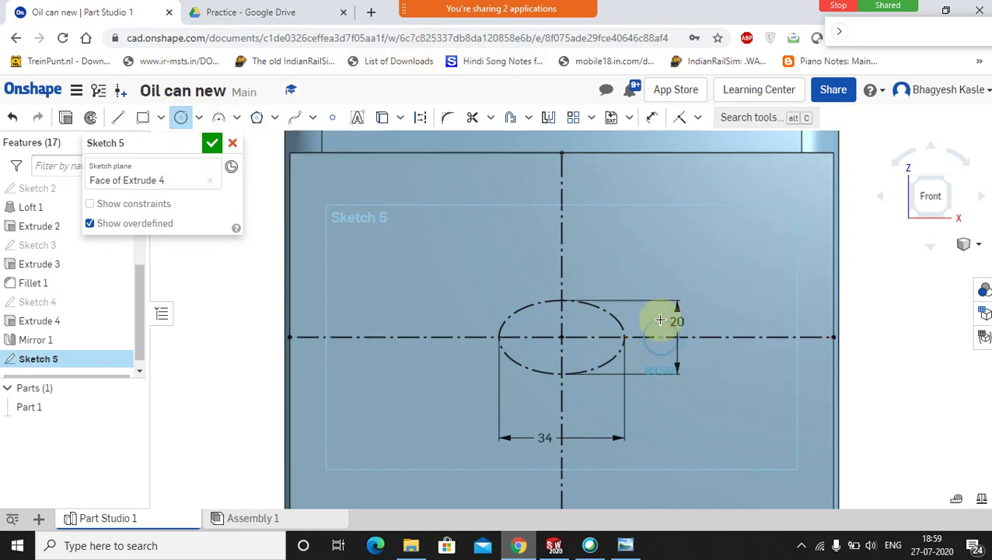
click(663, 330)
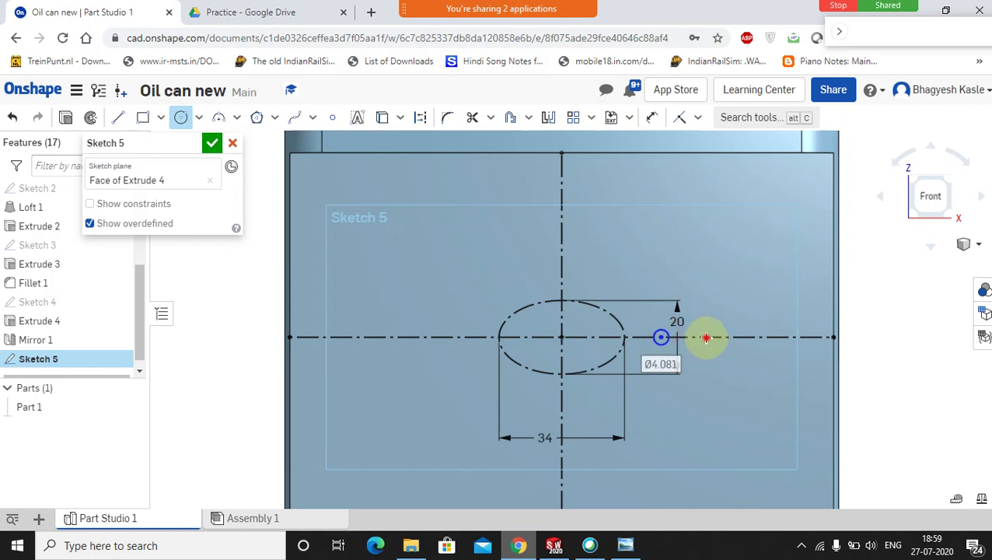
click(706, 338)
click(713, 323)
click(757, 338)
click(763, 320)
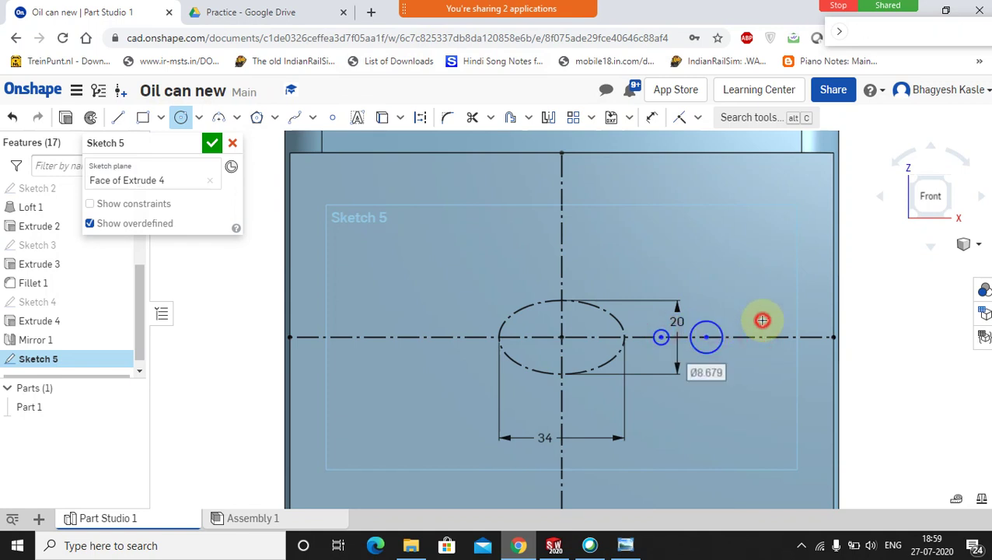
Look up the hole diameters in the reference drawing and dimension the circle nearest the ellipse to 6 mm diameter
click(651, 118)
click(661, 336)
click(700, 257)
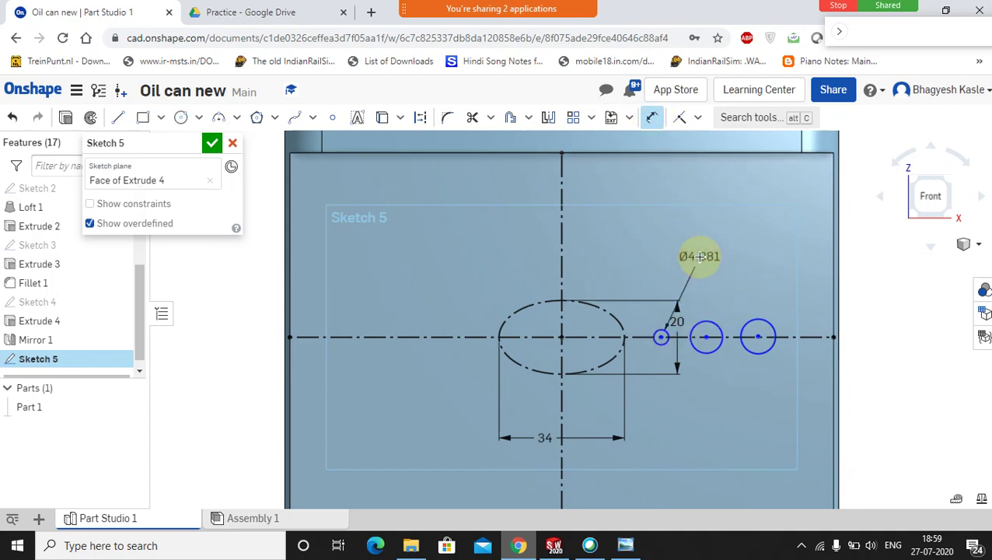
click(626, 544)
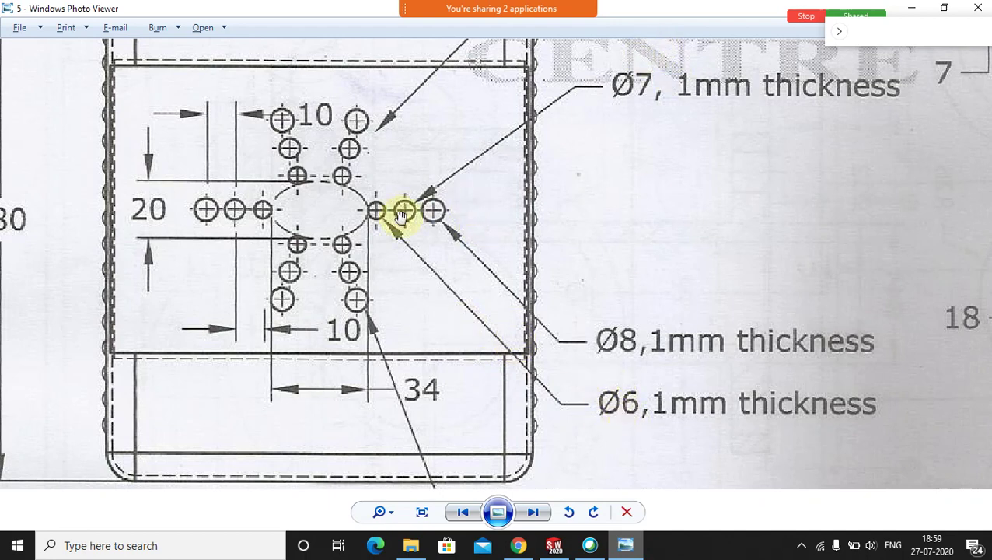
click(518, 545)
click(710, 437)
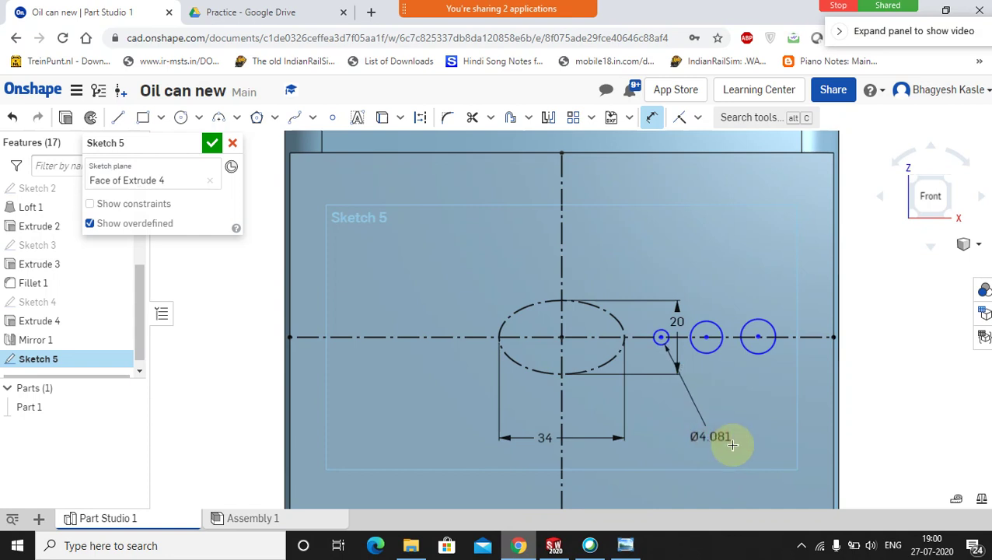
text(6)
key(Return)
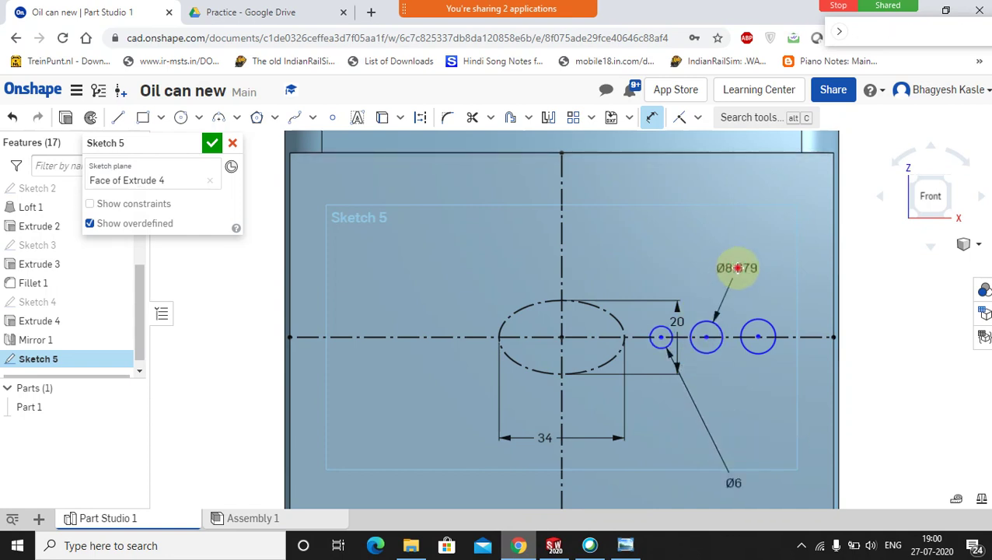
Dimension the middle circle of the row to 7 mm diameter
click(739, 268)
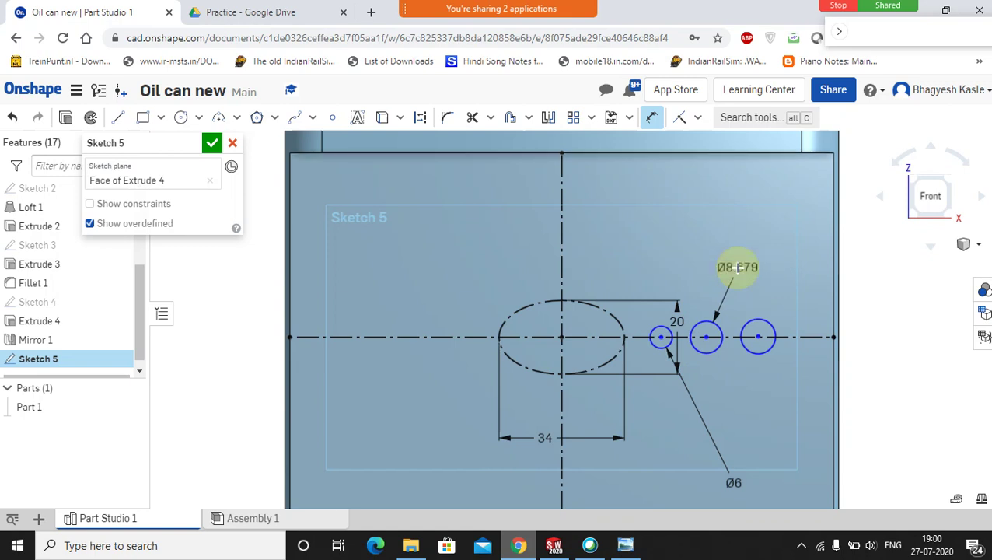
text(7)
key(Return)
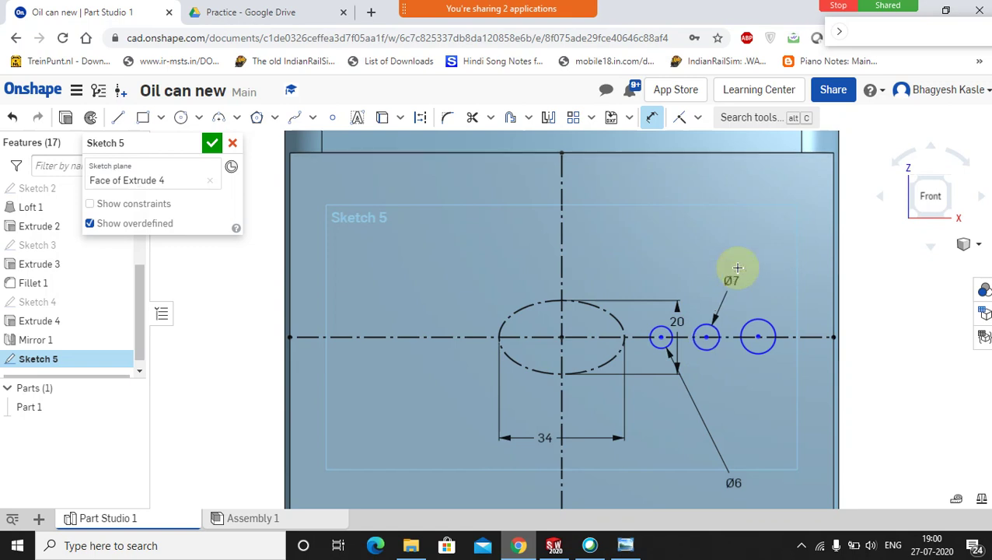
Dimension the outermost circle of the row to 8 mm diameter
click(810, 239)
text(8)
key(Return)
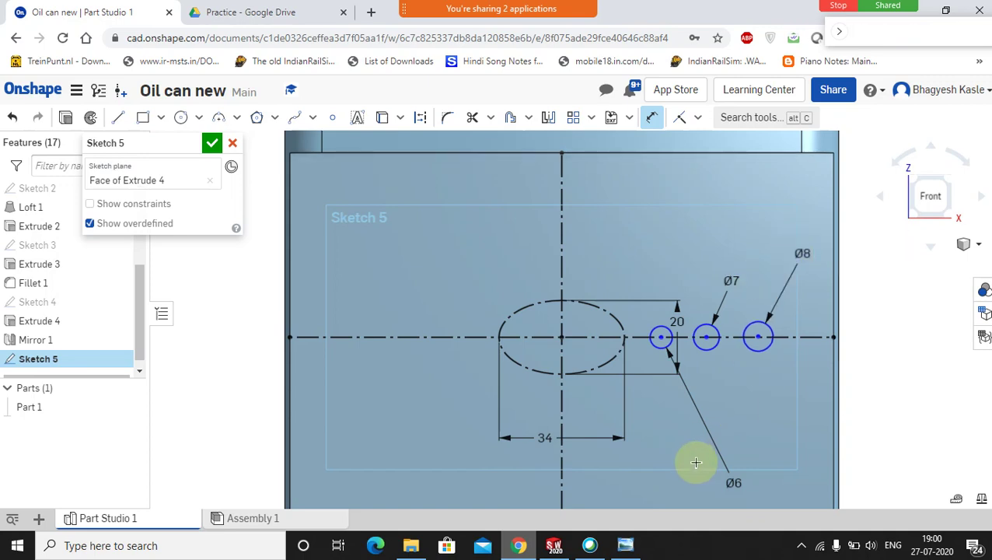
Check the hole layout in the reference drawing and make the 6 mm circle tangent to the construction ellipse
click(626, 545)
scroll(332, 204, up, 3)
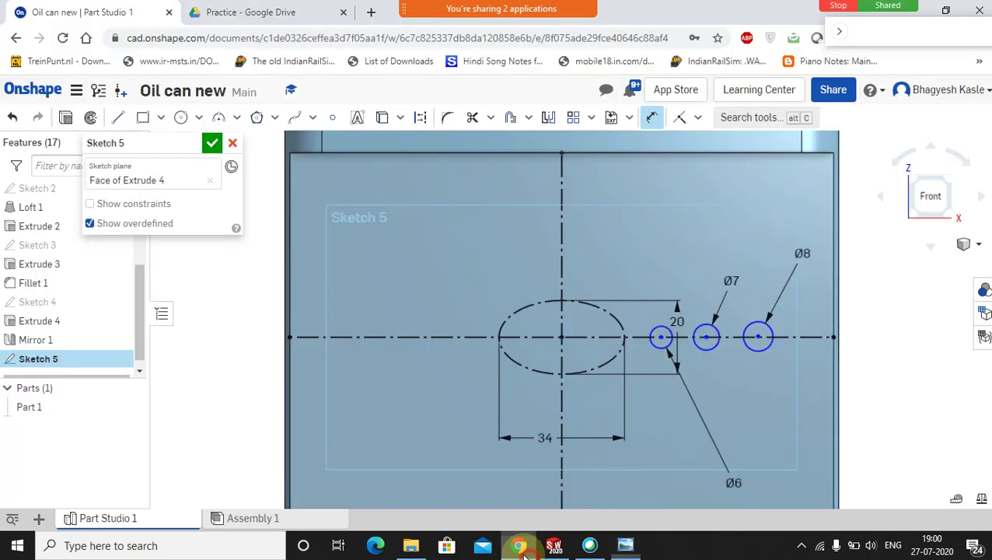
click(518, 545)
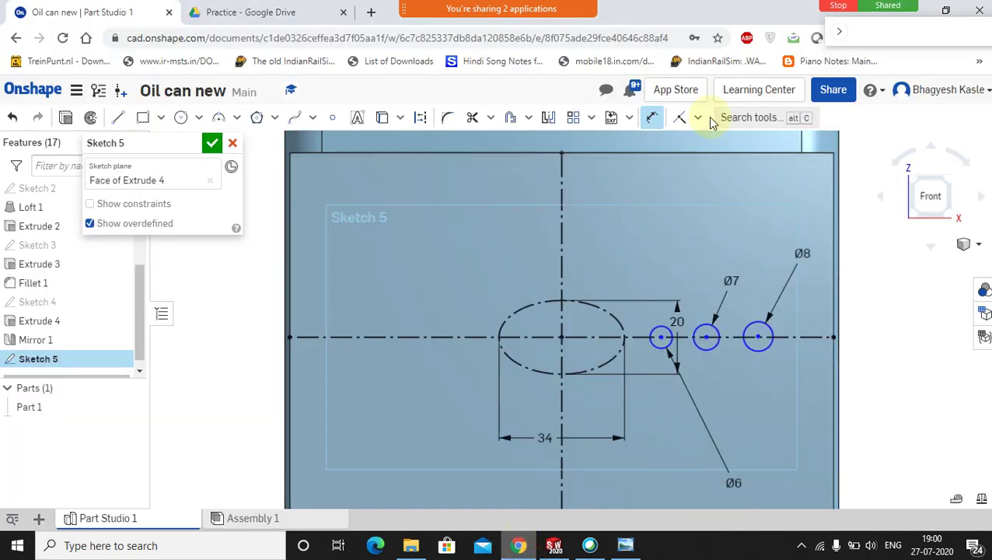
click(696, 119)
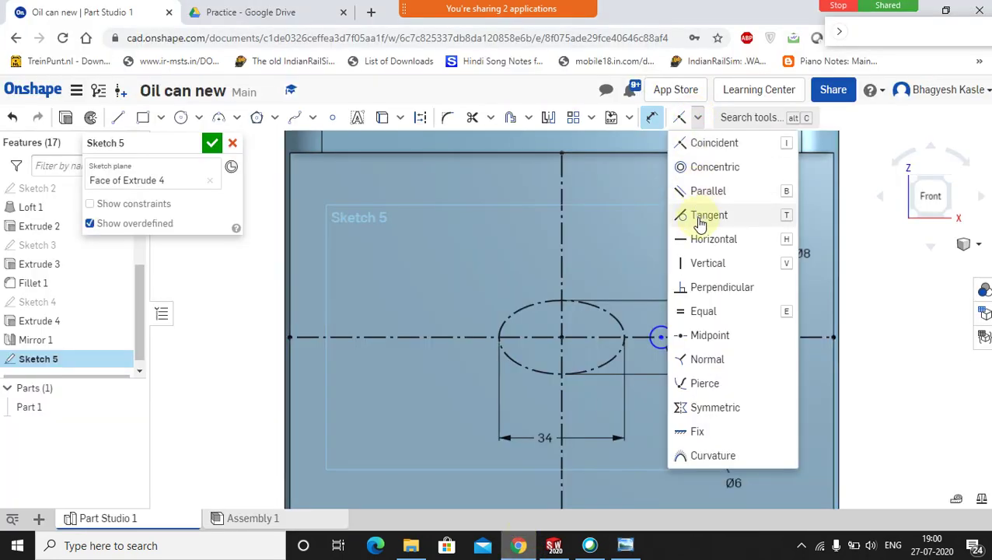
key(t)
click(656, 329)
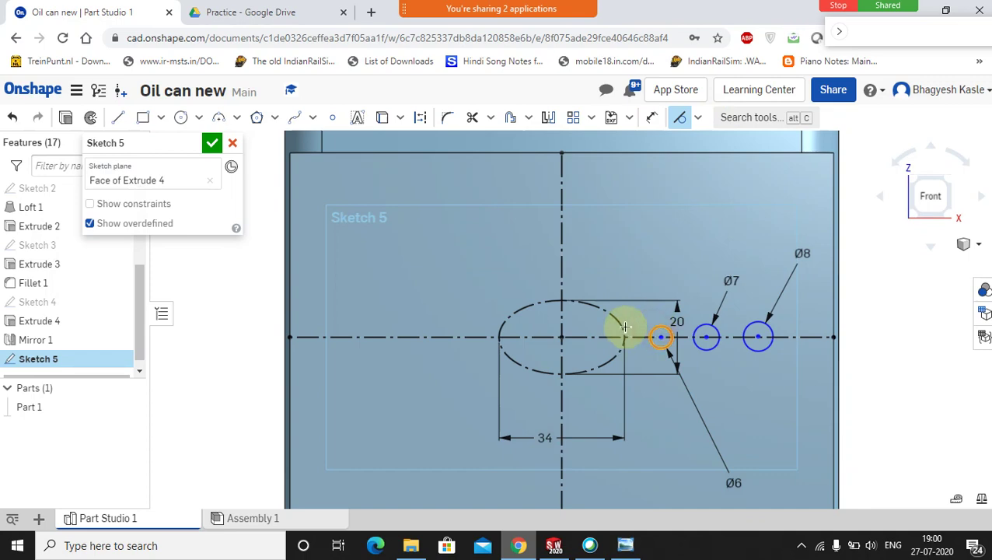
click(619, 322)
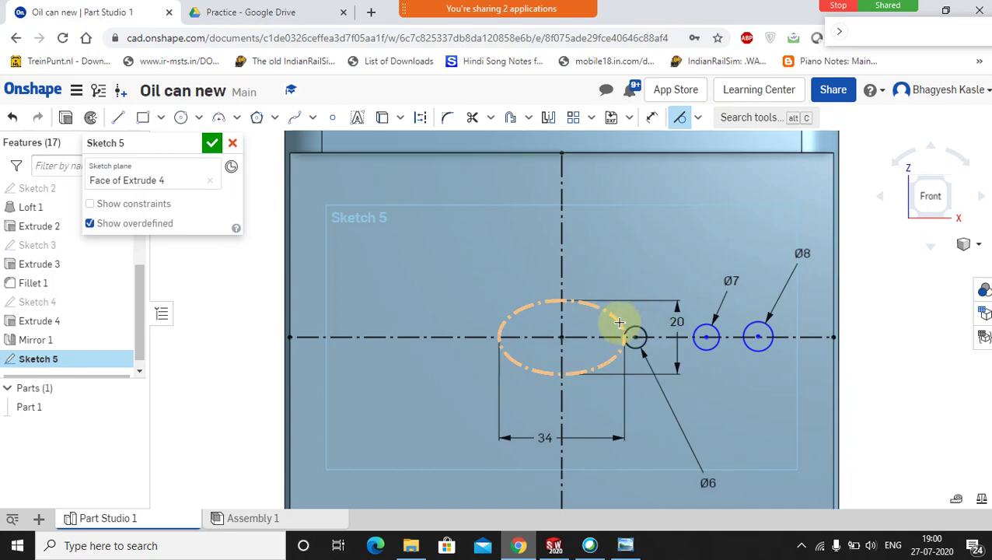
Look up the spacing between the hole centres in the reference drawing
click(620, 551)
scroll(350, 302, down, 1)
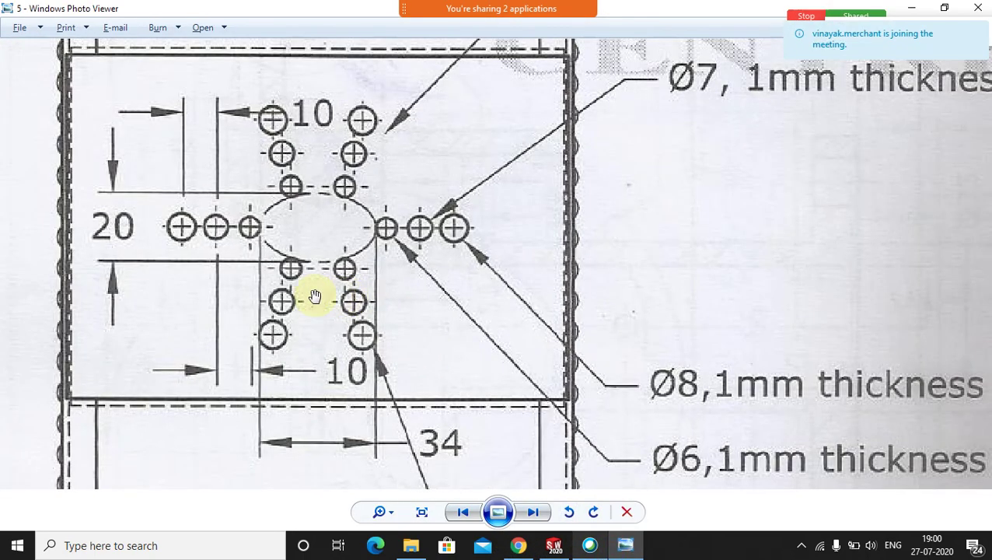
drag(268, 304, 315, 325)
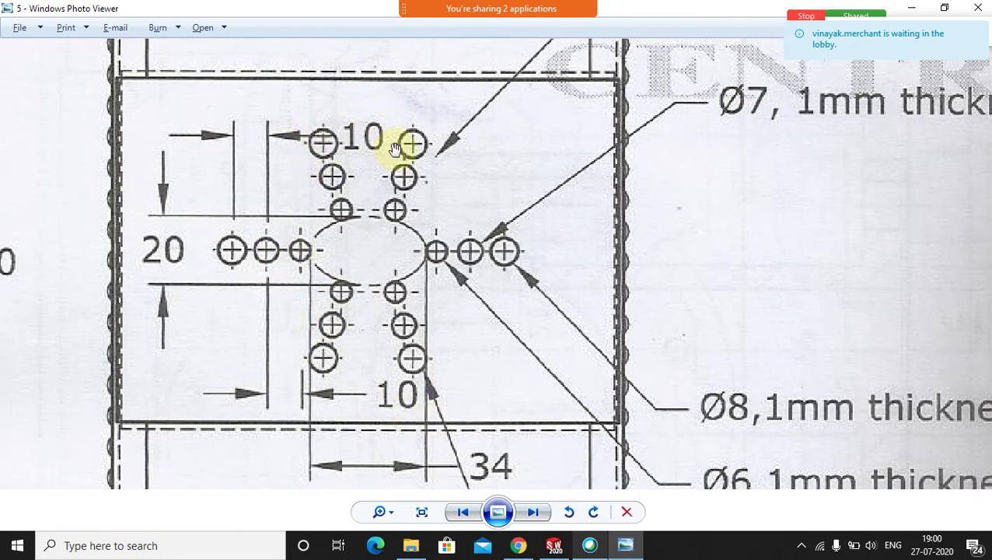
Admit the participant waiting in the meeting lobby and return to the Onshape sketch
click(628, 22)
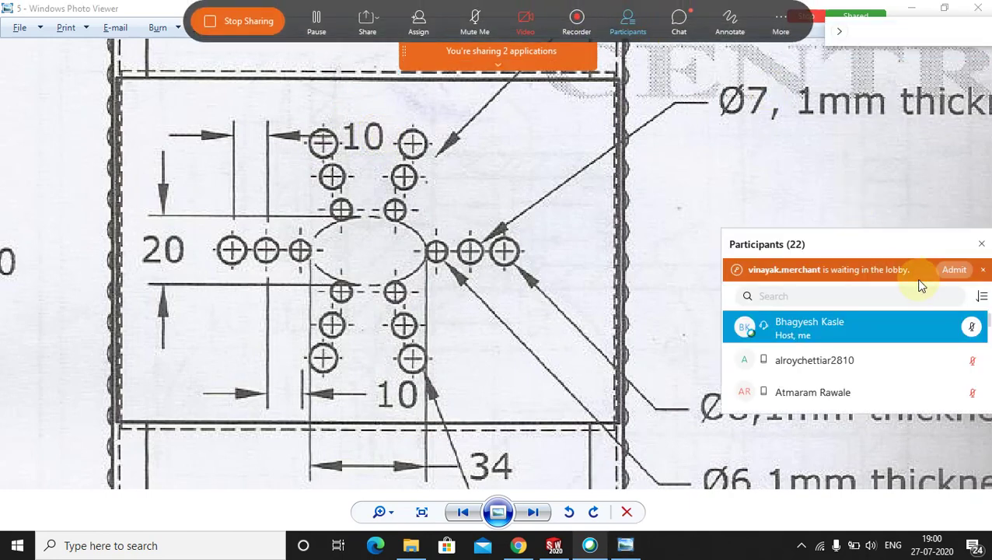
click(946, 269)
click(981, 243)
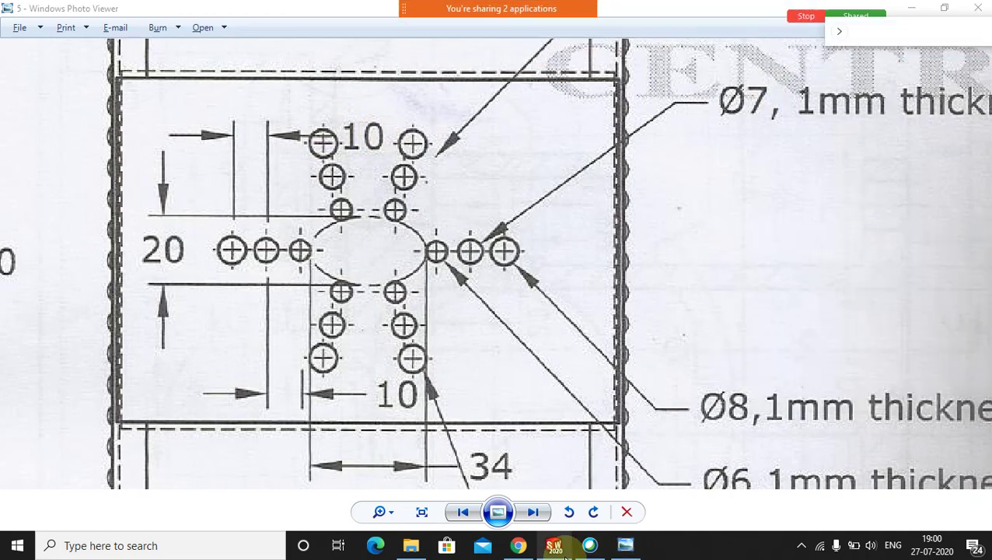
click(518, 545)
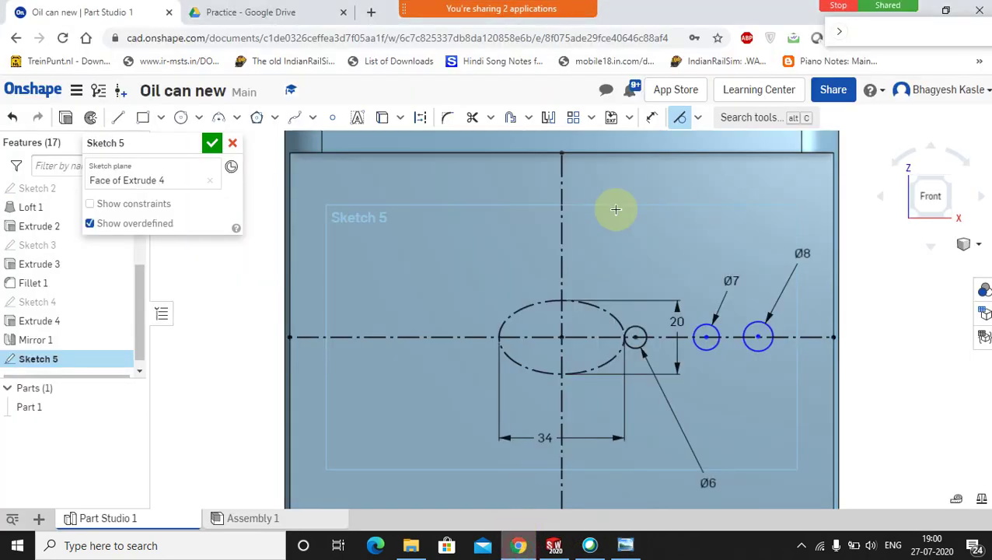
Dimension the distance between the centres of the 6 mm and 7 mm circles to 10 mm
click(652, 125)
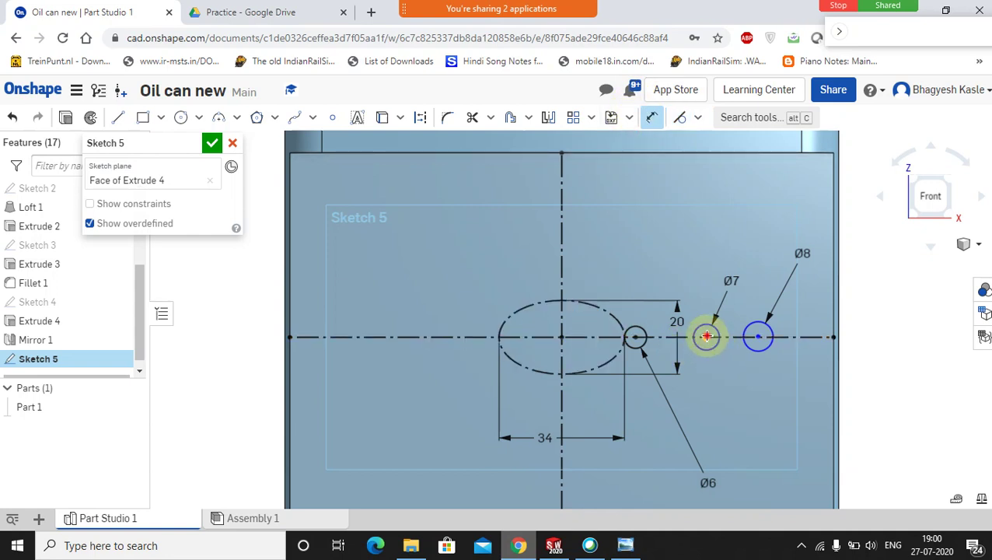
click(706, 336)
click(636, 336)
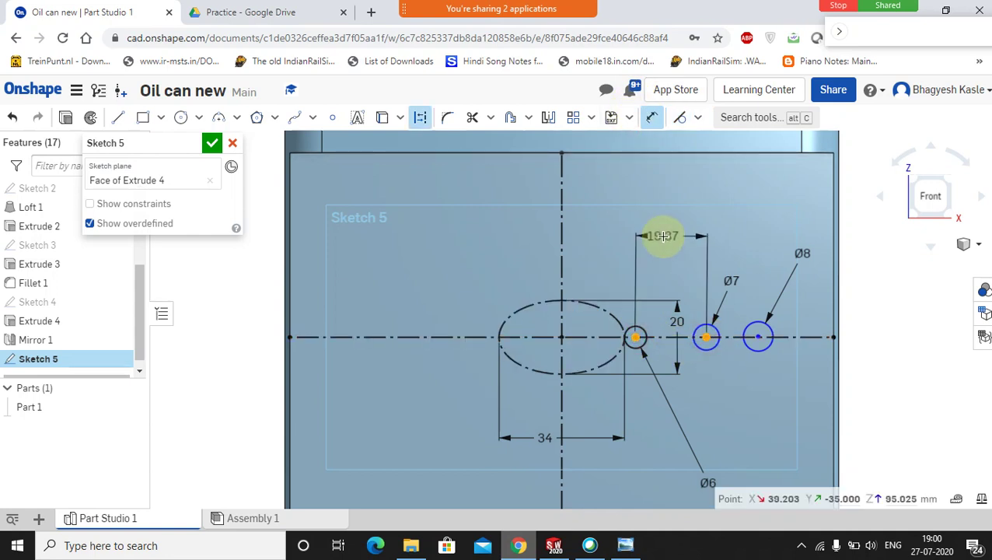
click(662, 235)
text(9)
key(Return)
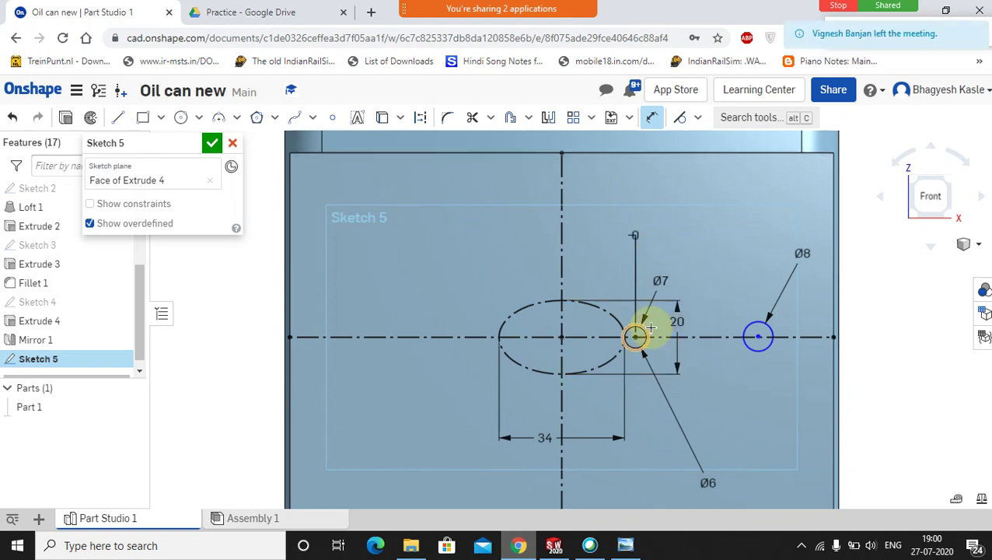
click(633, 237)
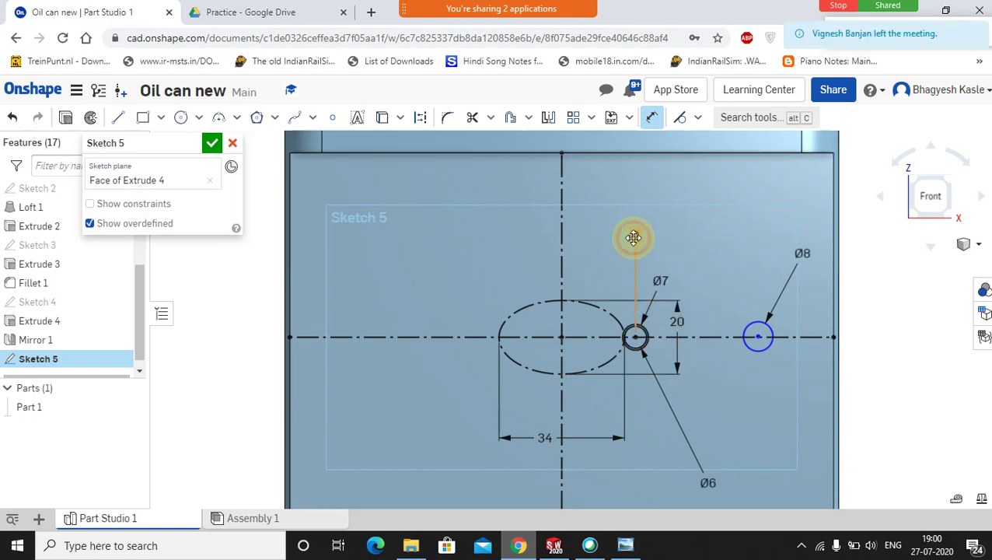
double_click(634, 238)
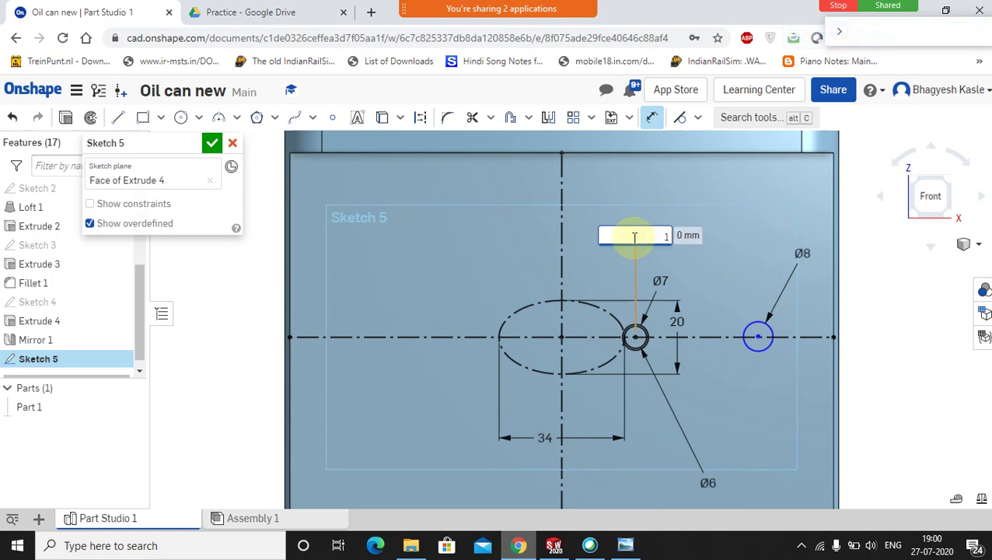
text(10)
key(Return)
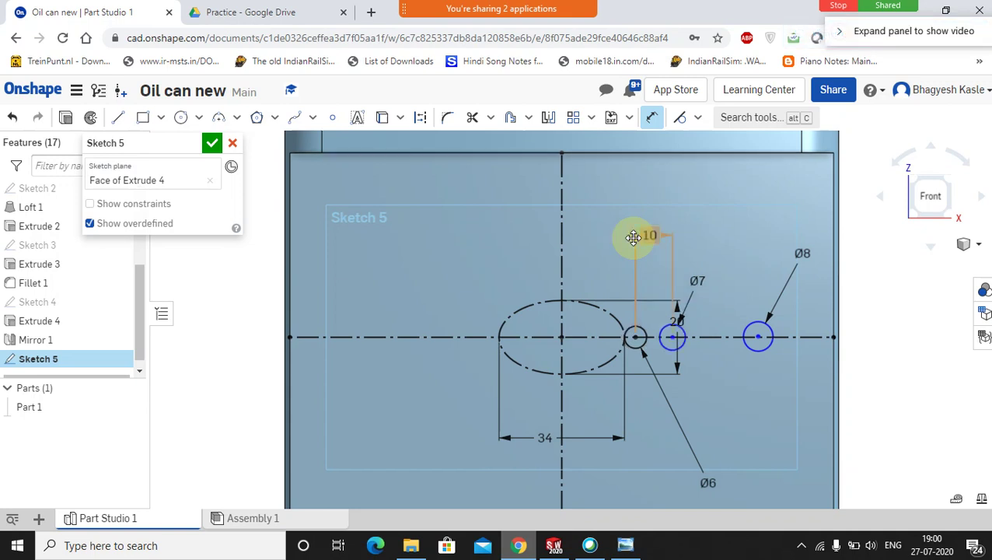
Dimension the distance between the centres of the 7 mm and 8 mm circles to 10 mm
click(673, 337)
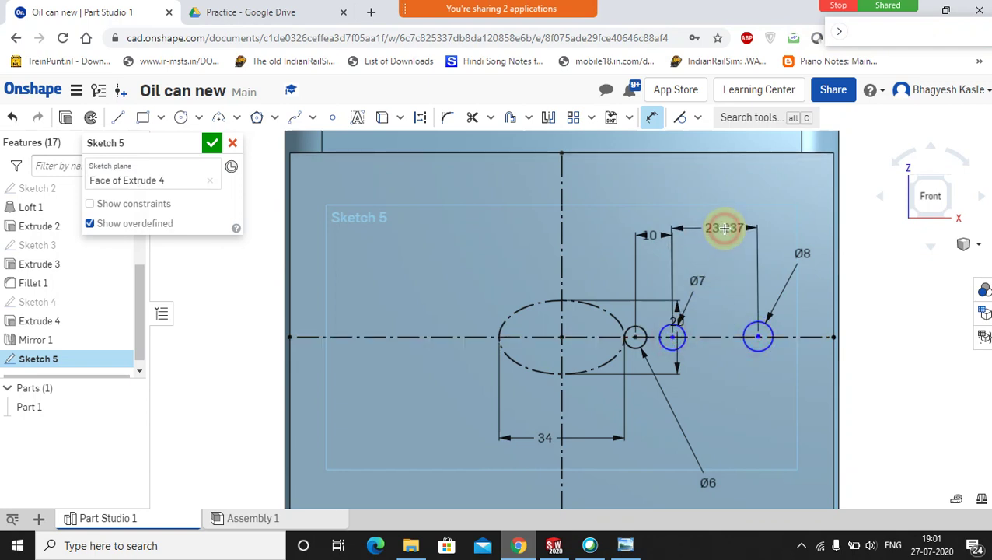
click(724, 228)
text(10)
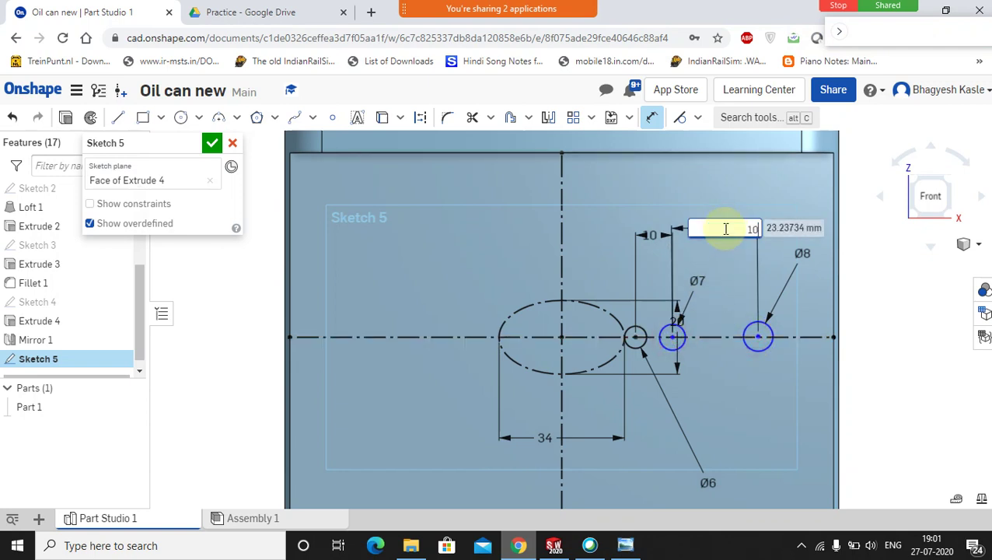
key(Escape)
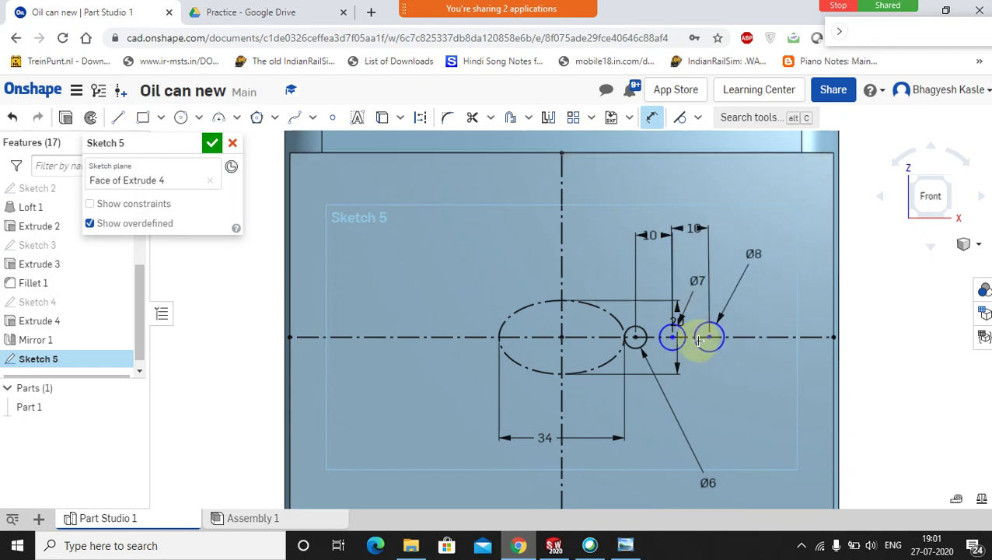
Make the centres of the 7 mm and 8 mm circles coincident with the horizontal centreline
scroll(697, 337, up, 3)
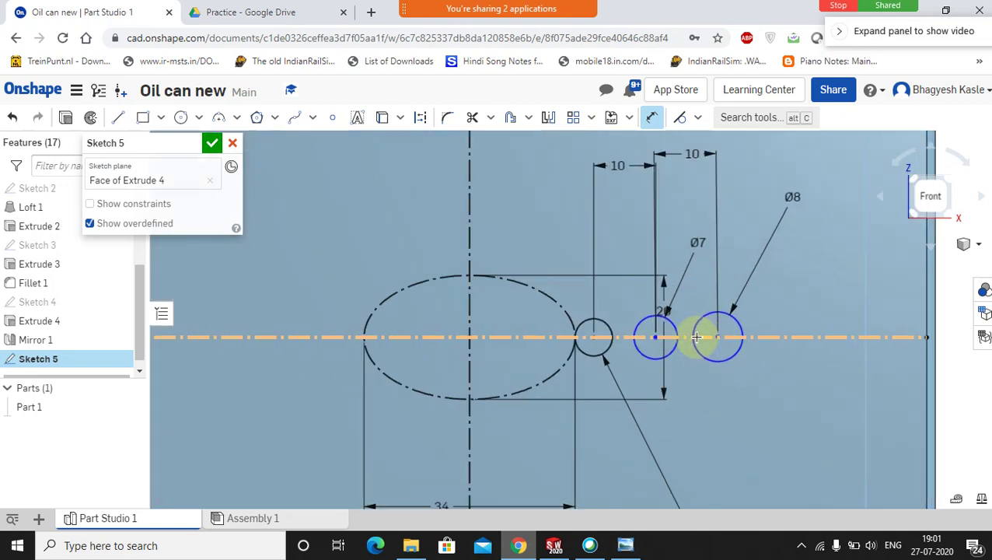
right_click(839, 272)
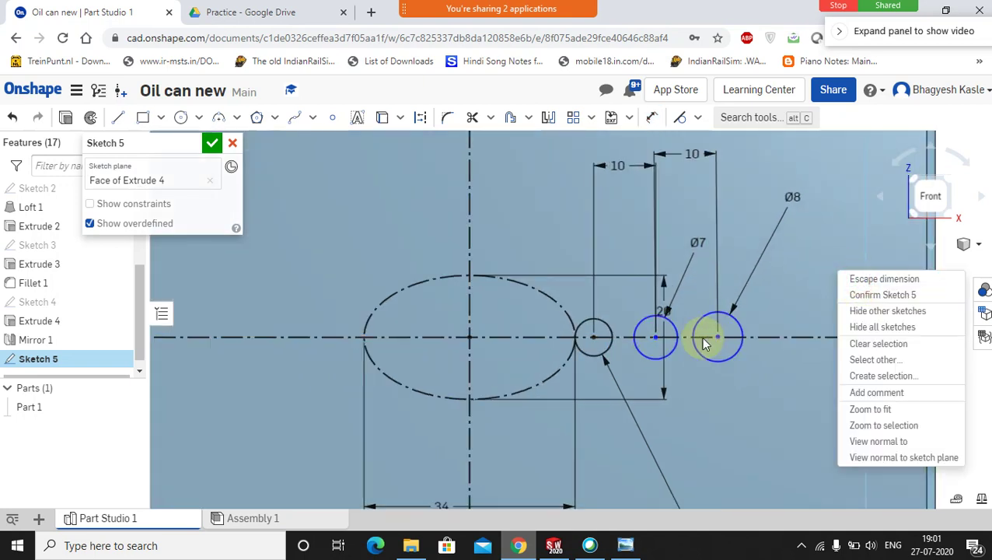
key(Escape)
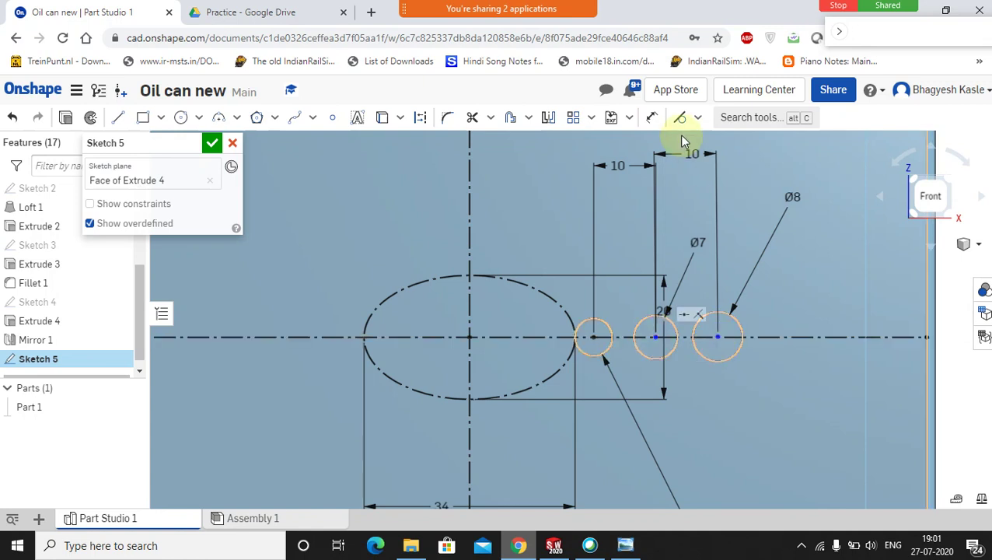
click(701, 122)
click(710, 143)
click(654, 336)
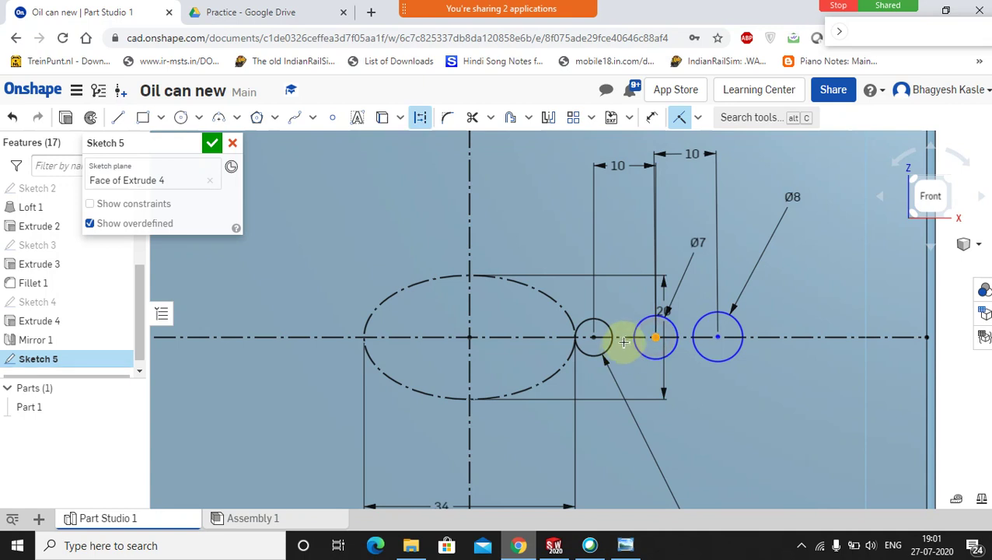
click(628, 337)
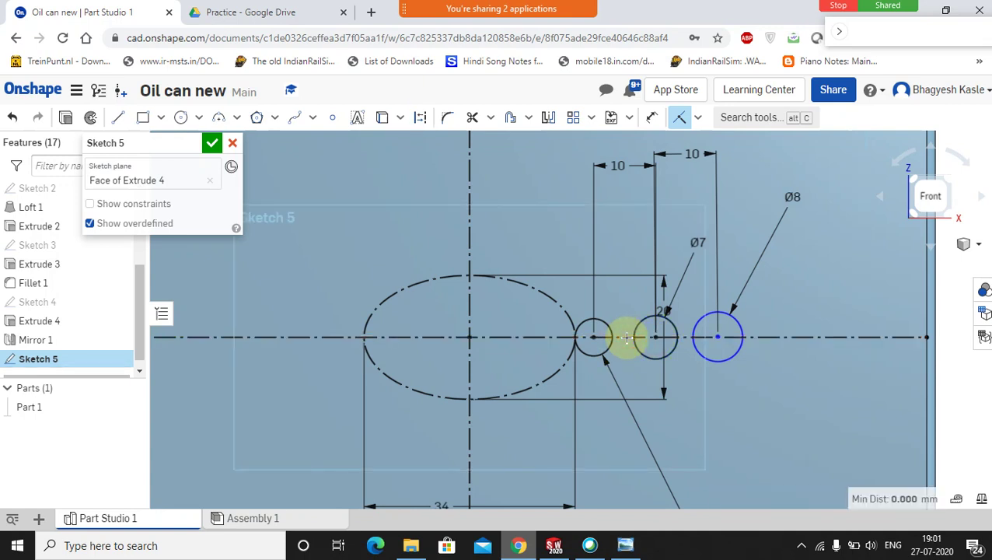
click(716, 338)
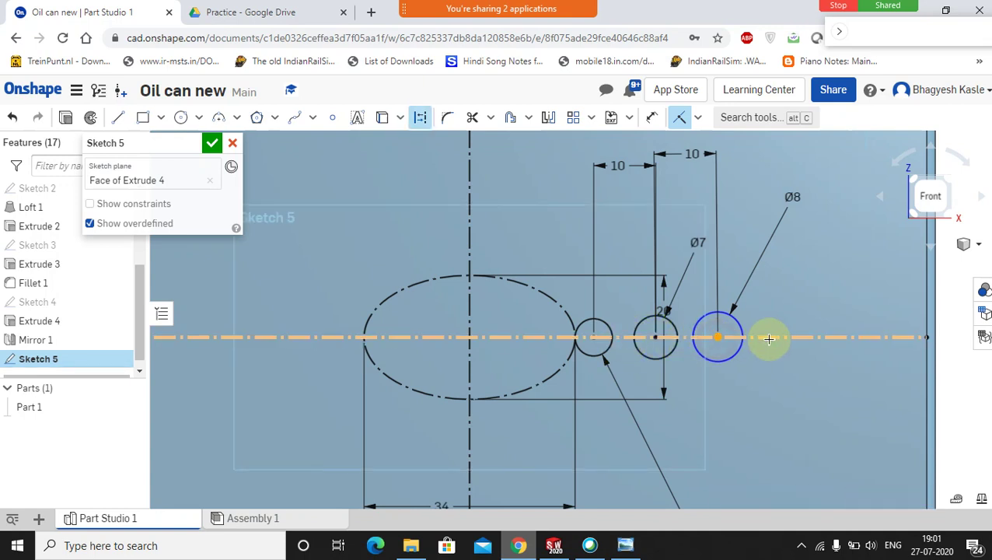
click(769, 338)
key(Escape)
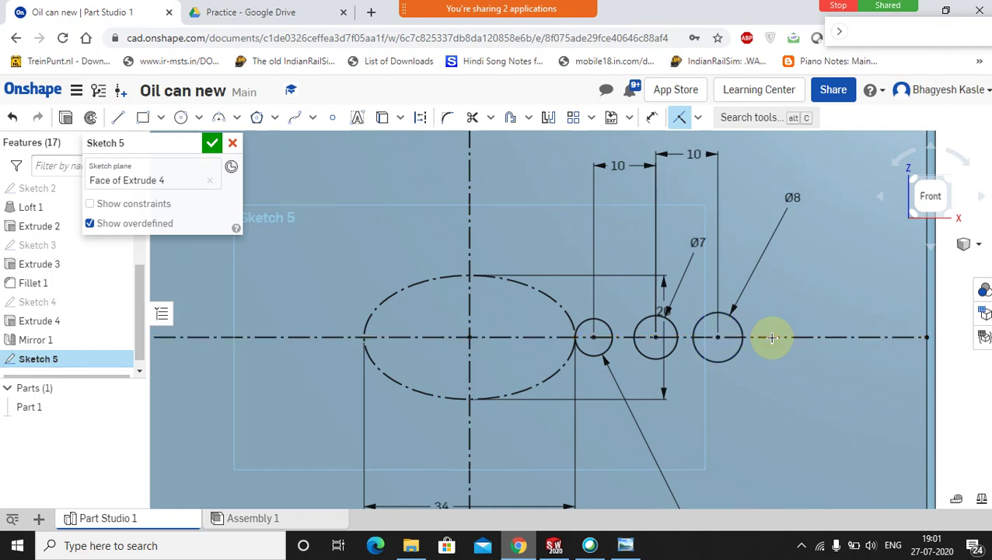
Recheck the three circles against the reference drawing and extrude them 25 mm from the front face, added to the part
scroll(772, 336, down, 3)
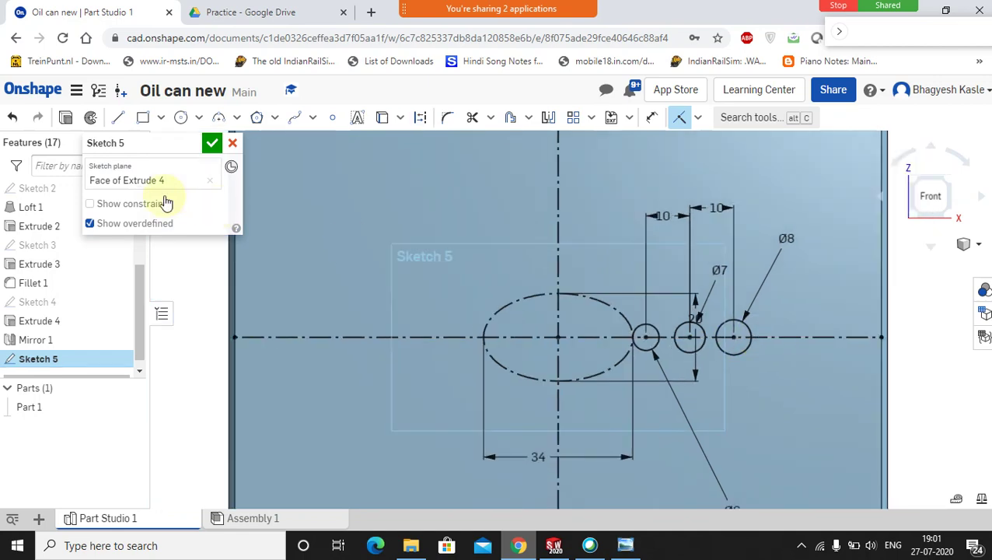
click(622, 547)
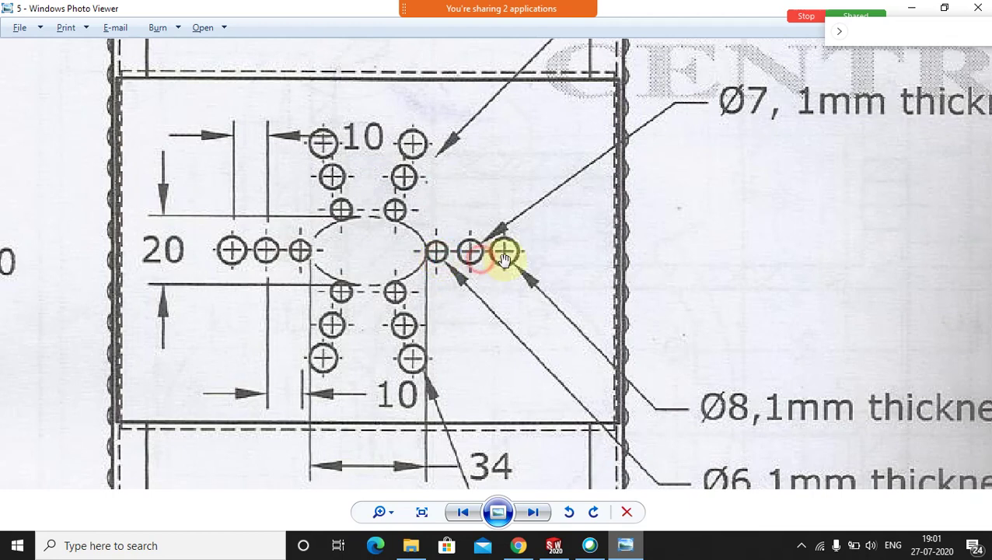
click(518, 545)
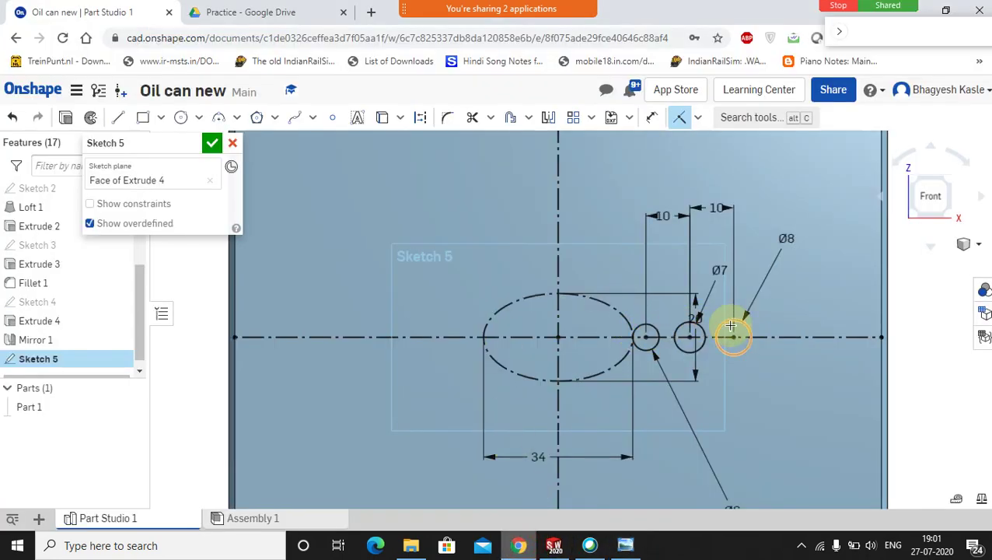
click(61, 122)
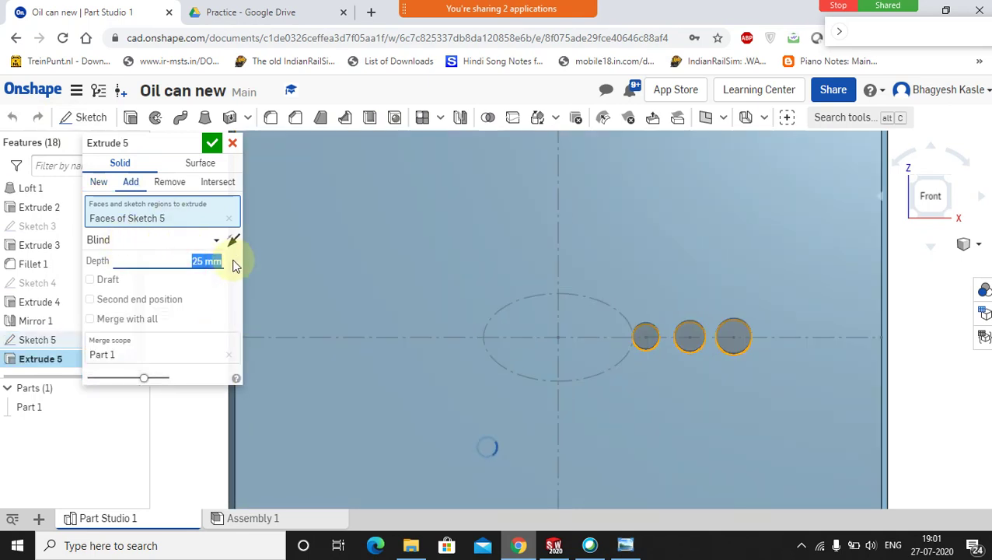
key(Return)
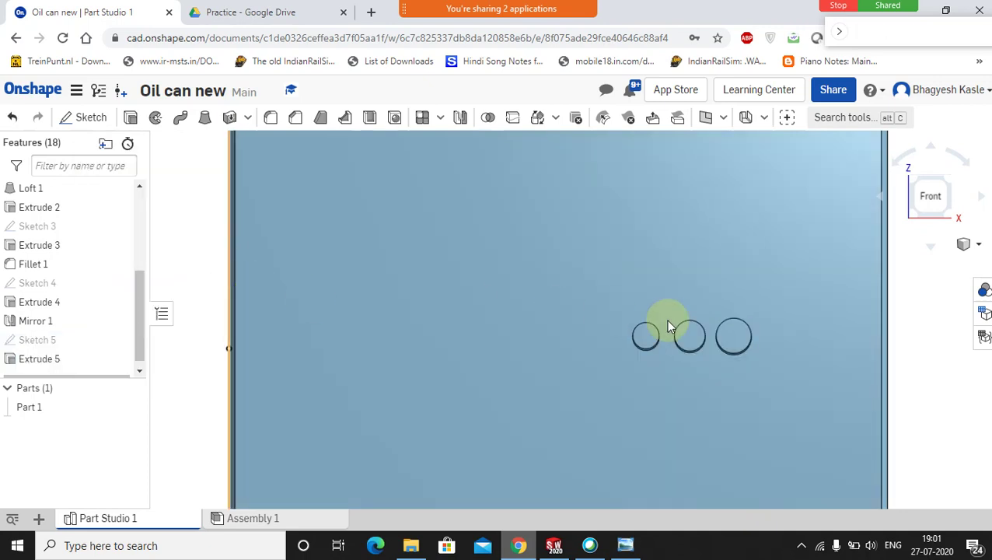
Change the extrusion depth of the three small circles on the front face to 1 mm
scroll(911, 355, up, 3)
scroll(885, 361, down, 5)
right_drag(856, 366, 731, 390)
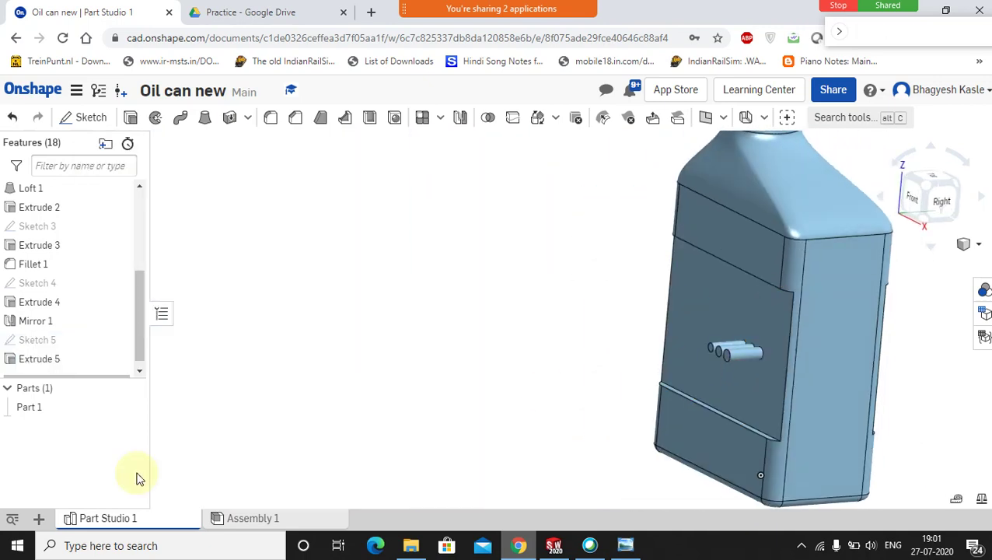
right_click(45, 369)
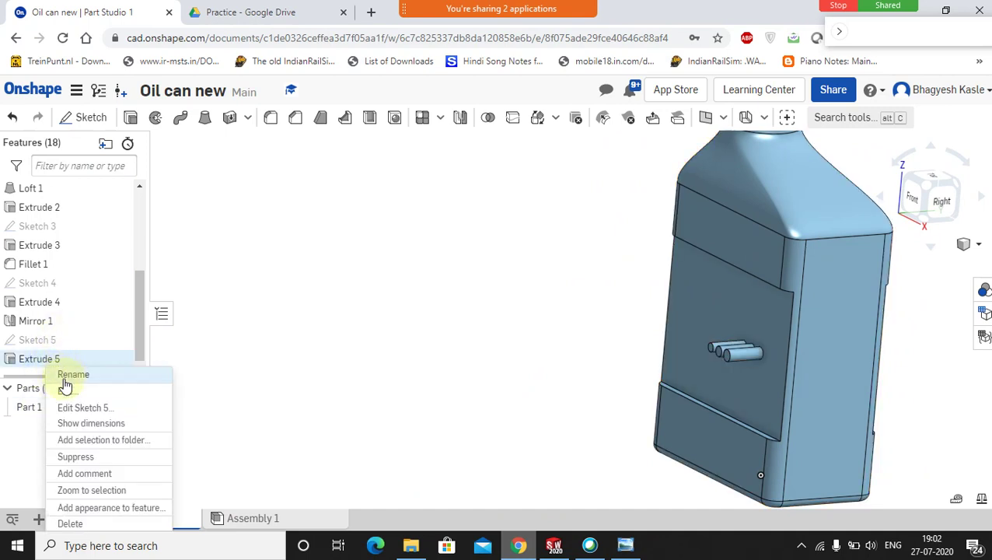
click(224, 328)
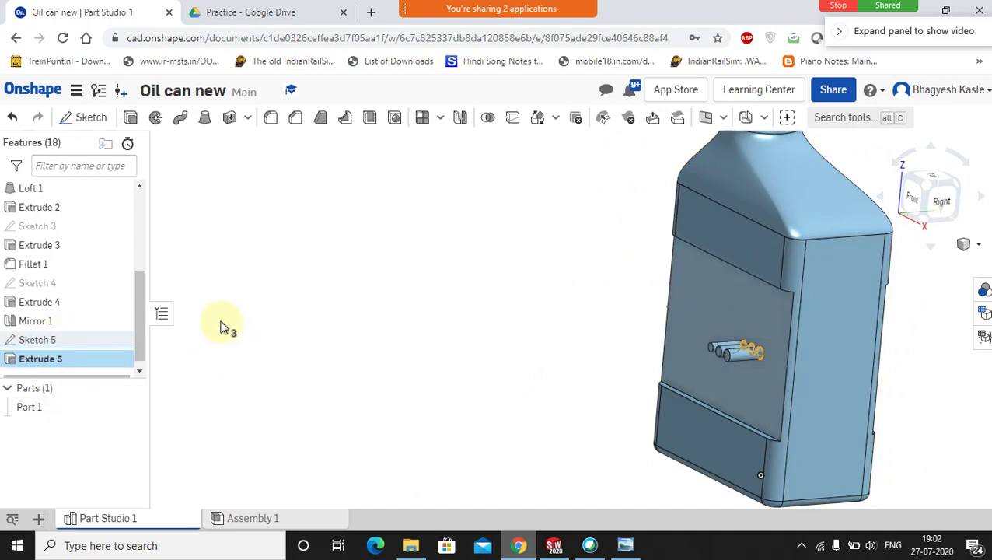
click(195, 261)
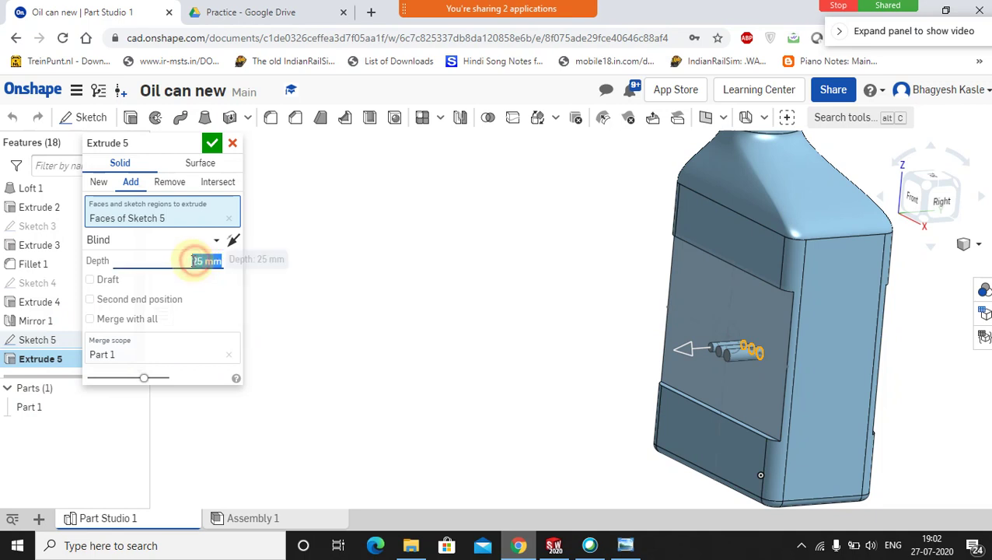
text(1)
key(Return)
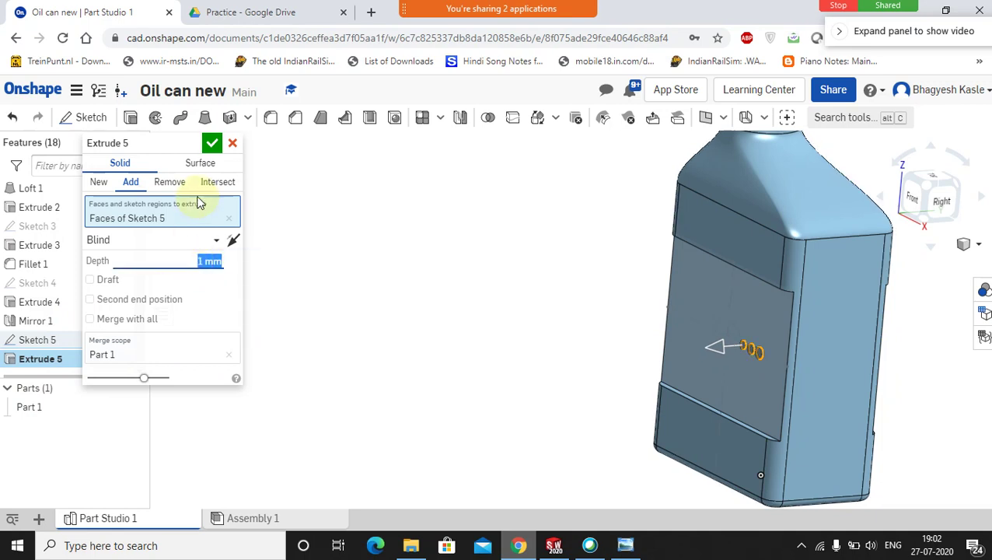
click(212, 143)
click(476, 336)
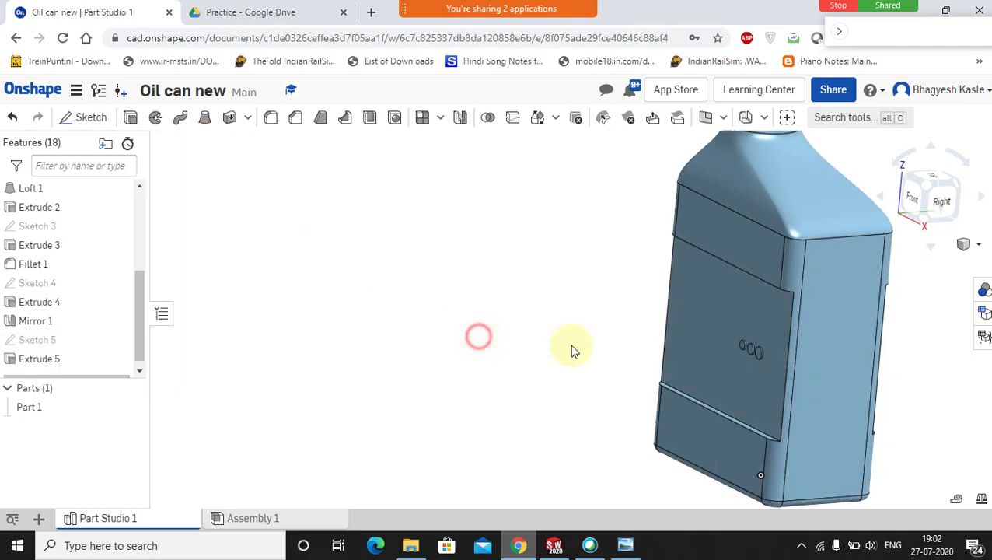
Check the circle layout in the reference drawing and start a new sketch on the raised front face, viewed normal to it
scroll(723, 342, down, 2)
scroll(772, 368, up, 6)
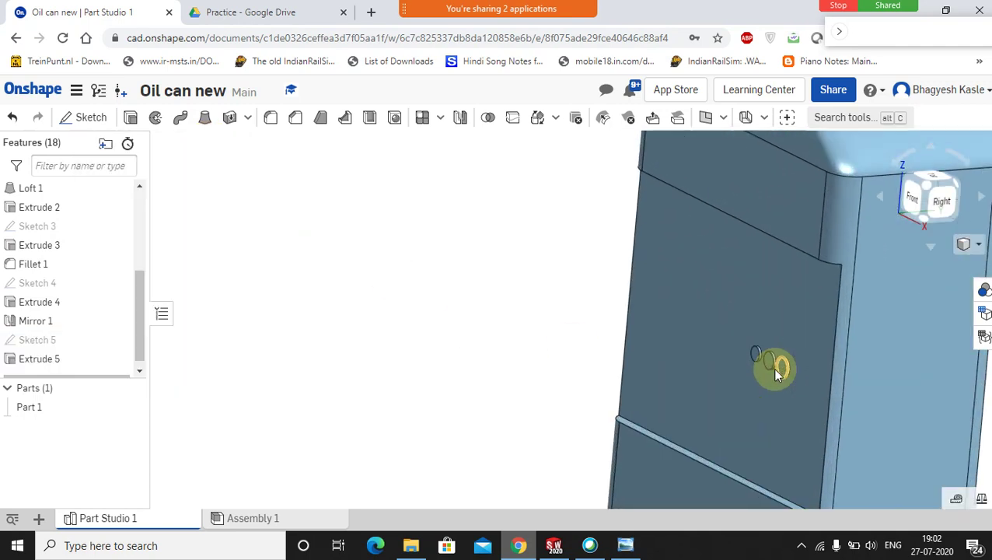
scroll(769, 365, down, 2)
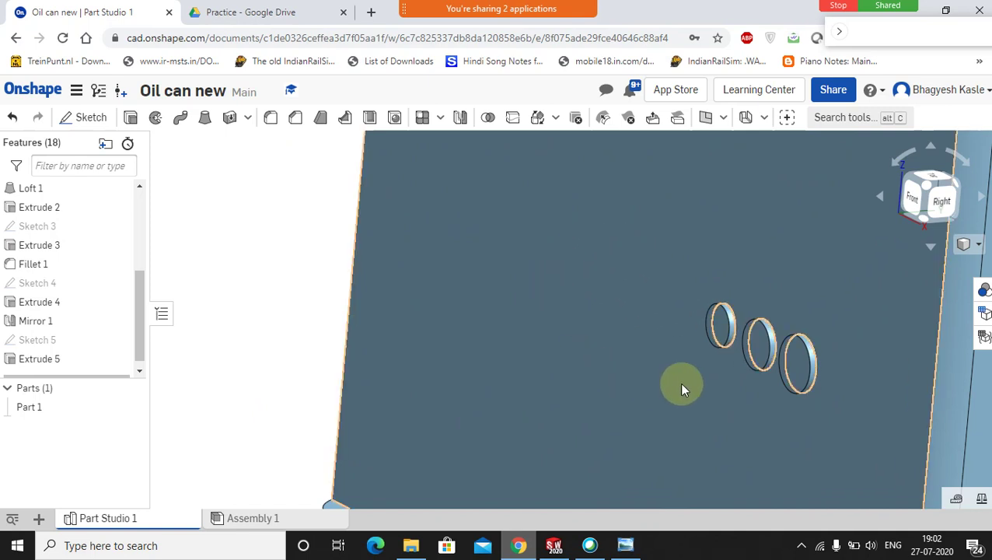
click(626, 548)
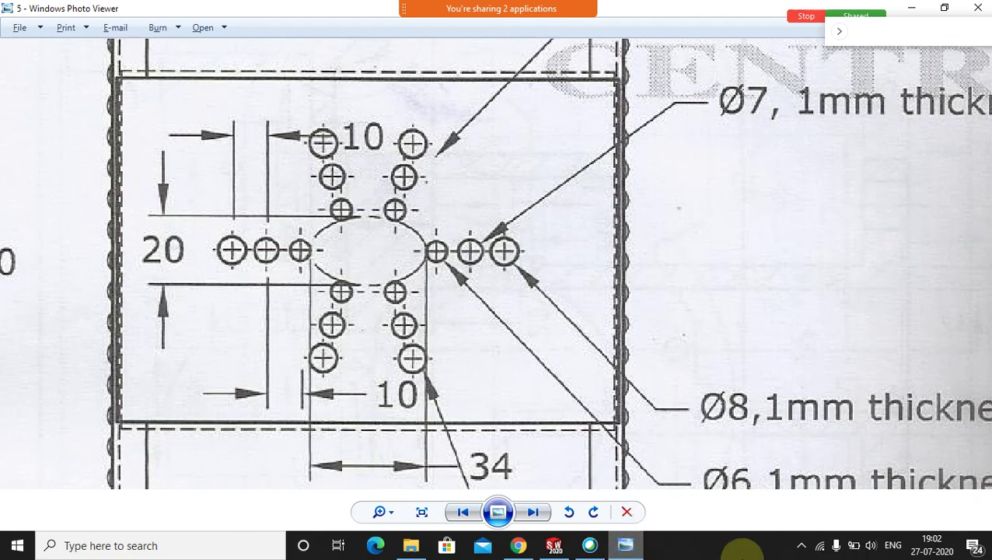
click(518, 545)
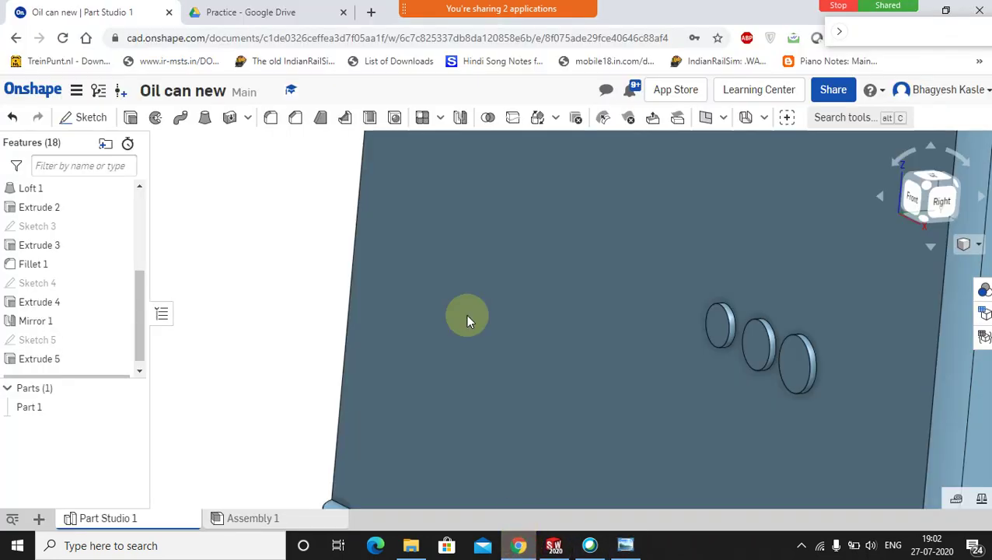
click(518, 272)
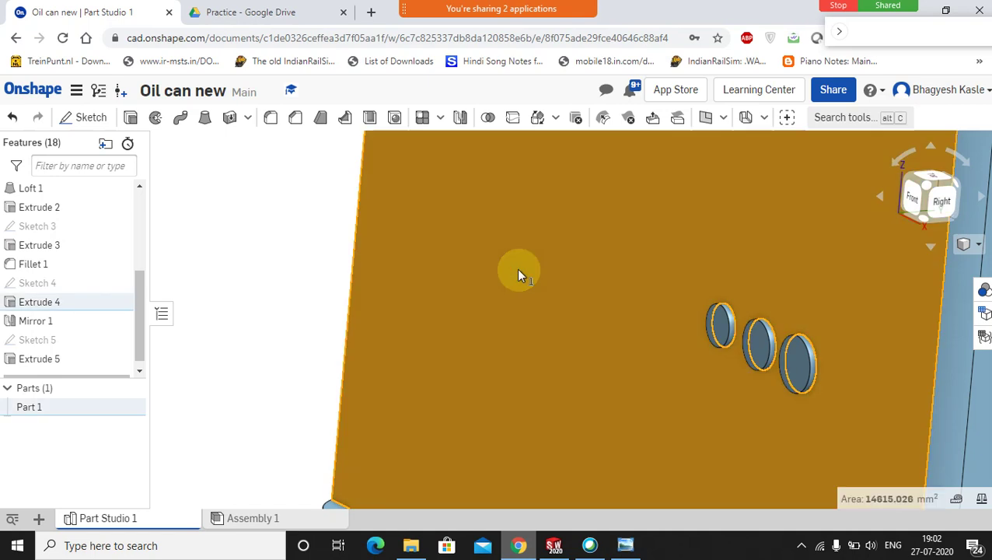
right_click(518, 274)
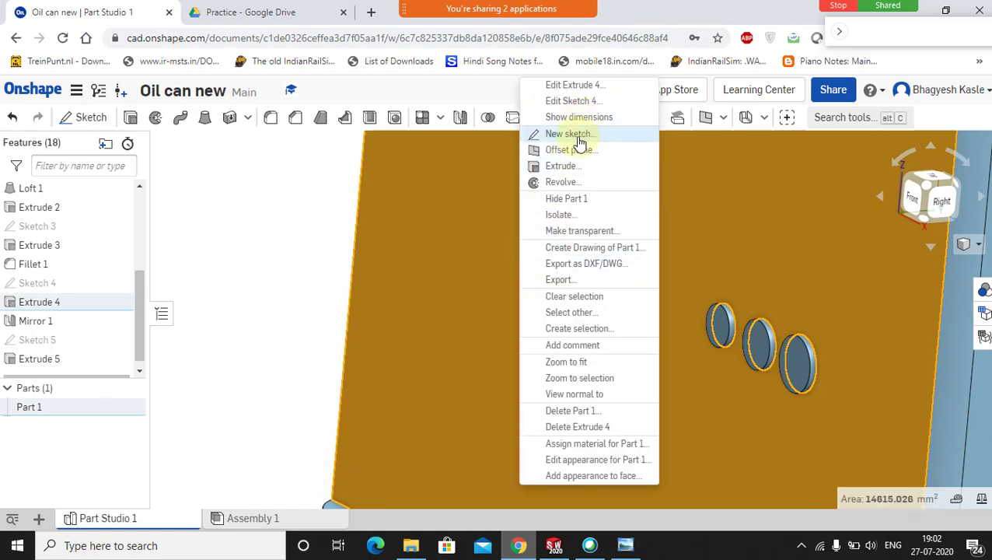
click(458, 222)
right_click(516, 449)
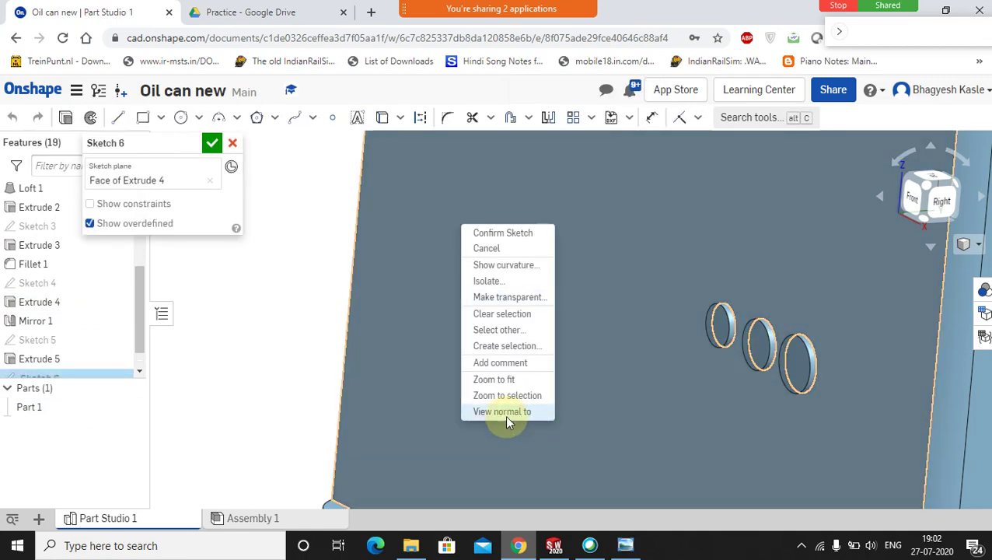
click(505, 412)
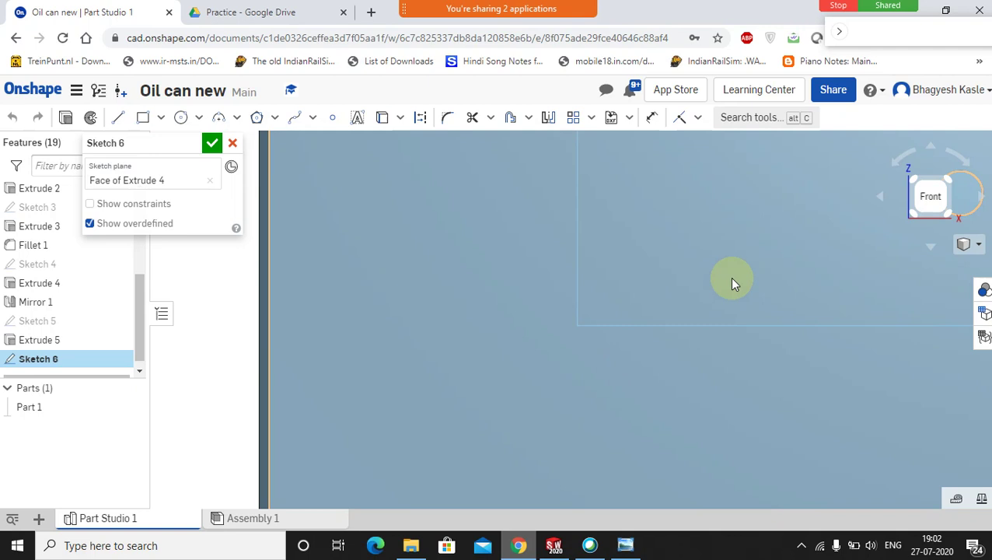
right_click(171, 300)
click(213, 397)
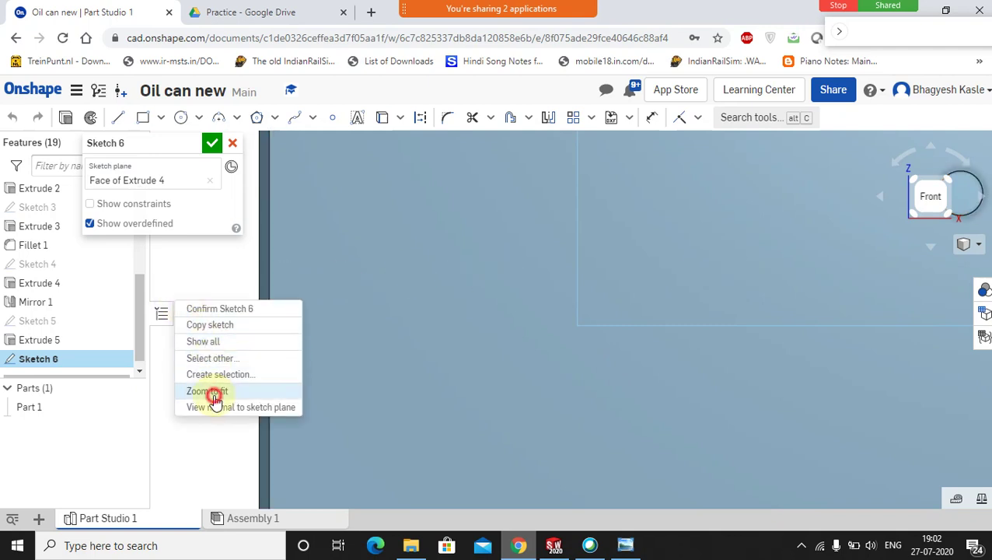
scroll(583, 374, up, 5)
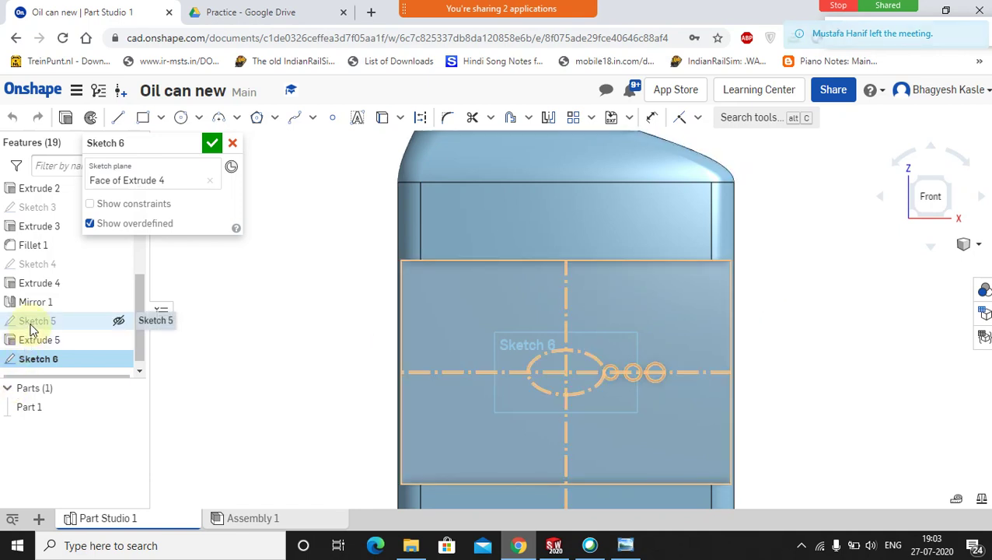
Show Sketch 5, project its construction ellipse into the new sketch and convert the projected ellipse to regular geometry
click(118, 322)
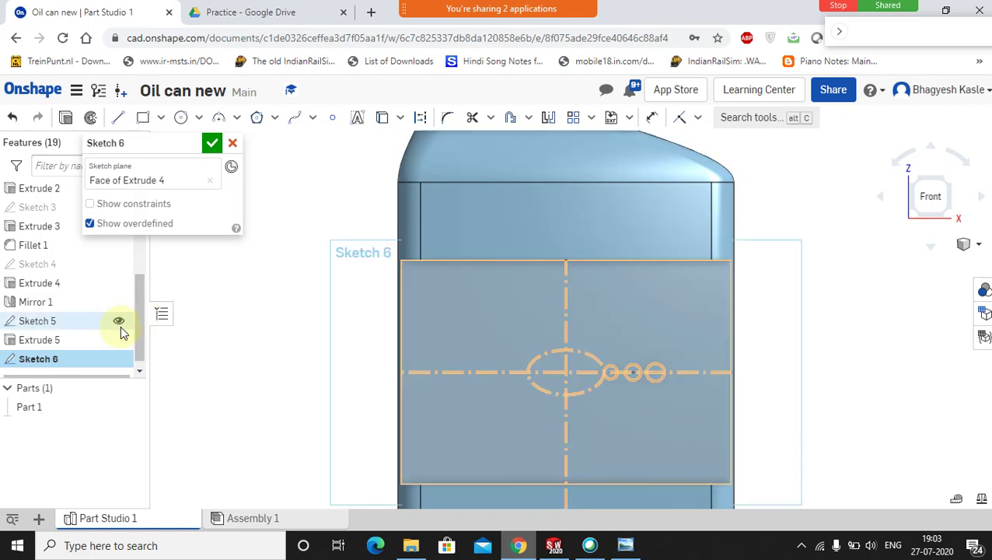
click(539, 354)
key(u)
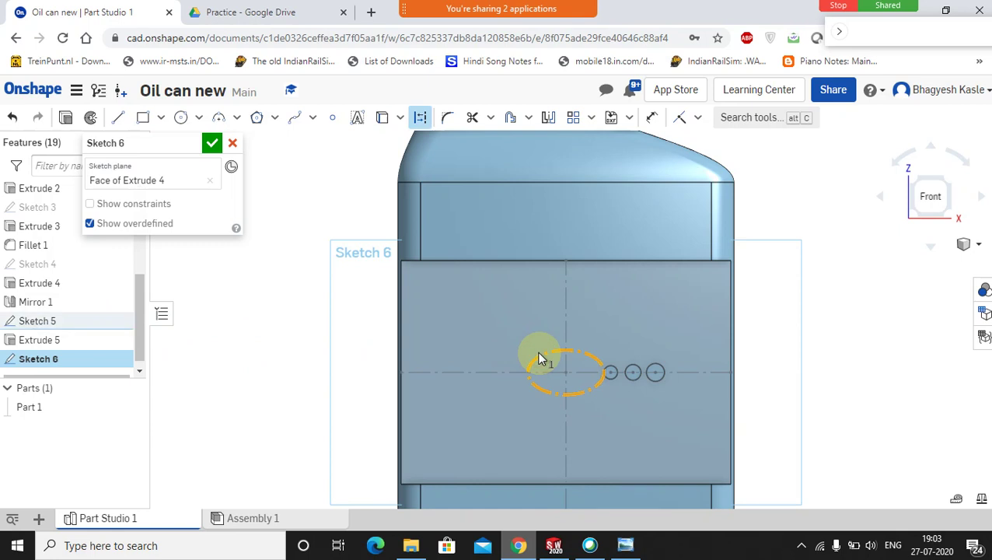
click(382, 118)
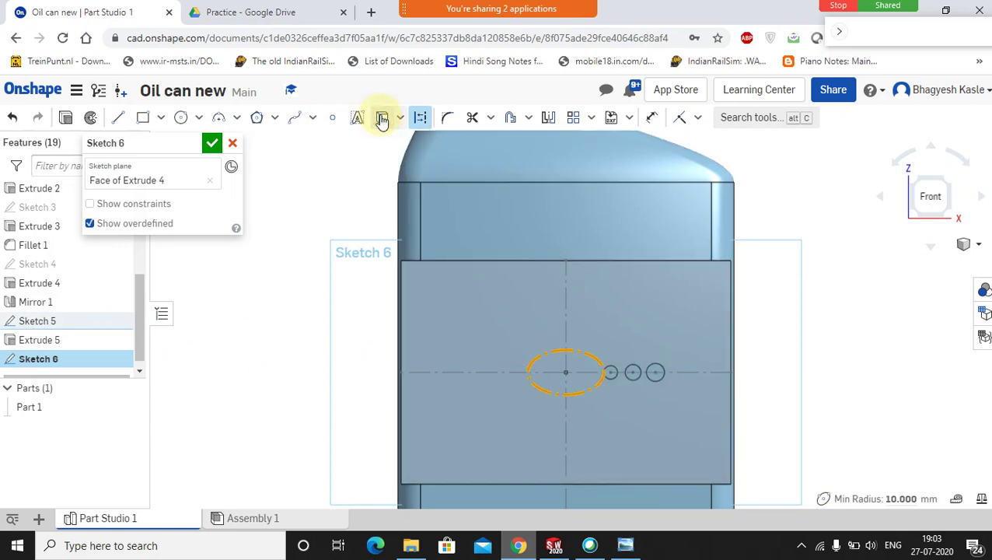
click(543, 359)
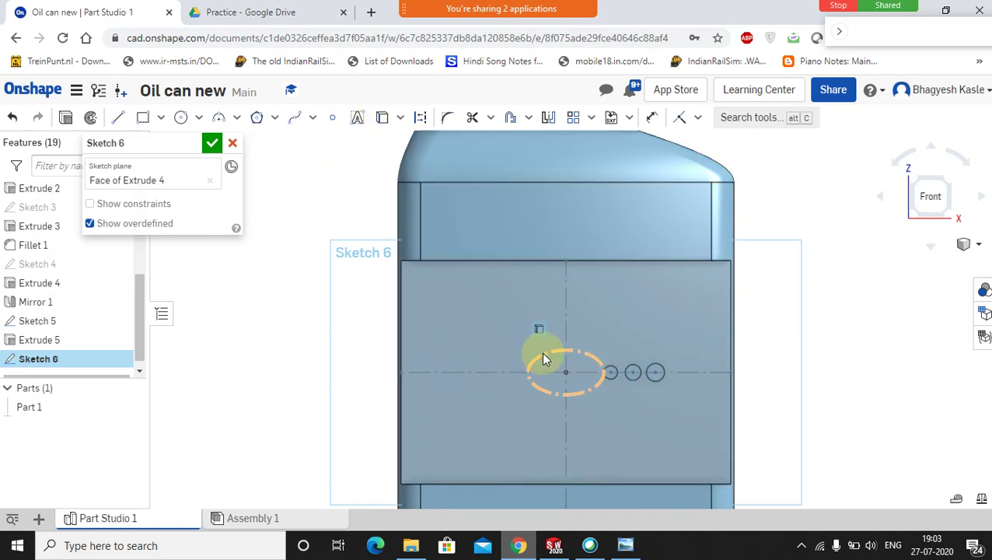
click(420, 119)
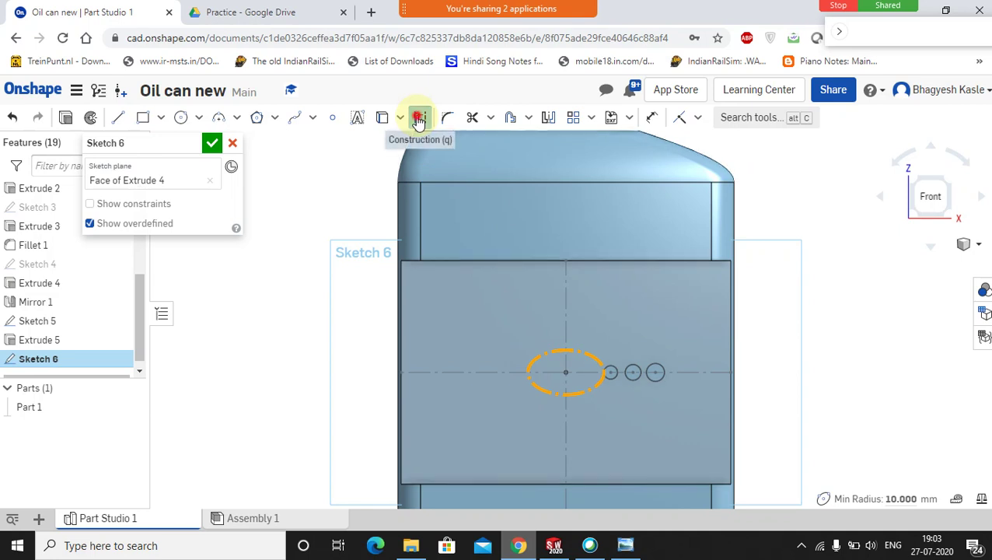
click(859, 336)
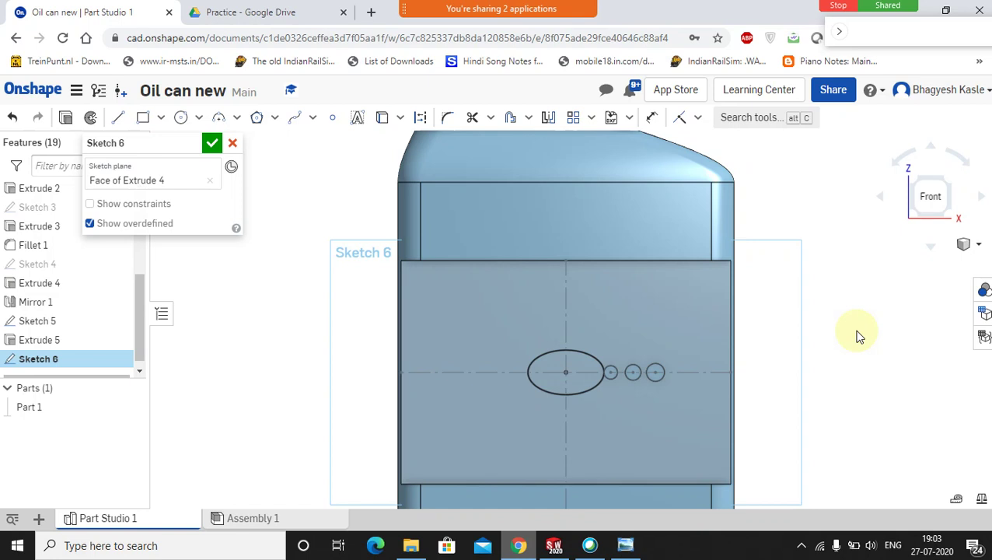
Finish the ellipse sketch and hide Sketch 5
click(211, 146)
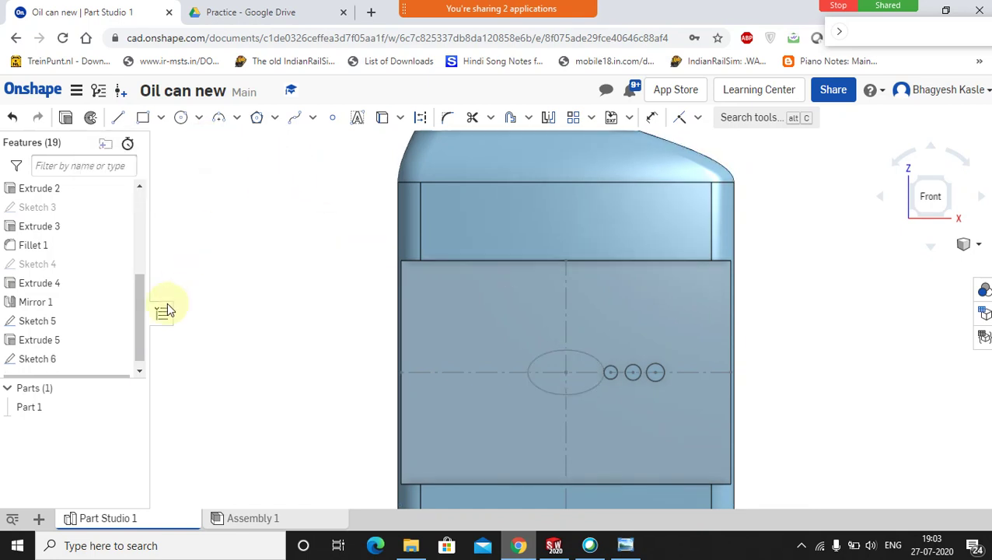
right_click(48, 325)
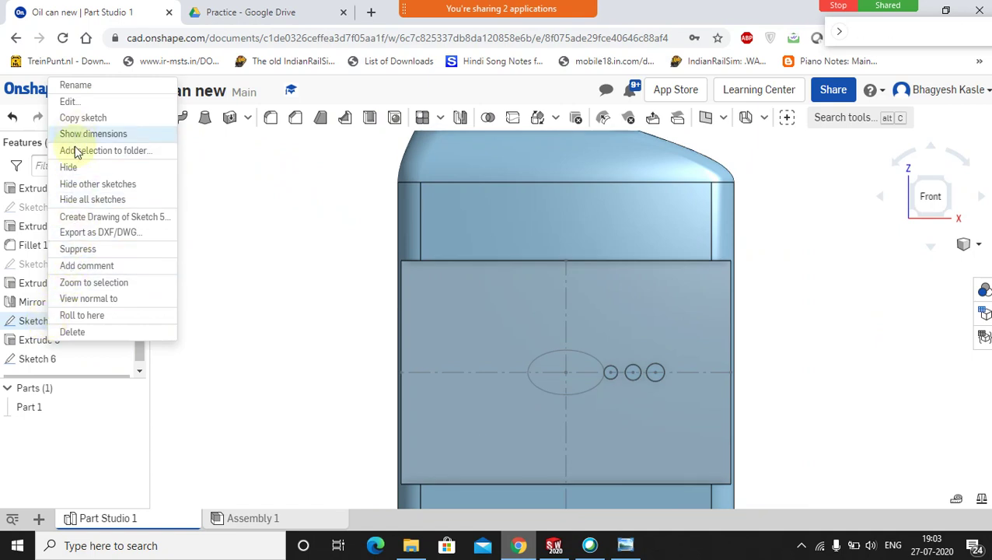
click(74, 170)
click(266, 291)
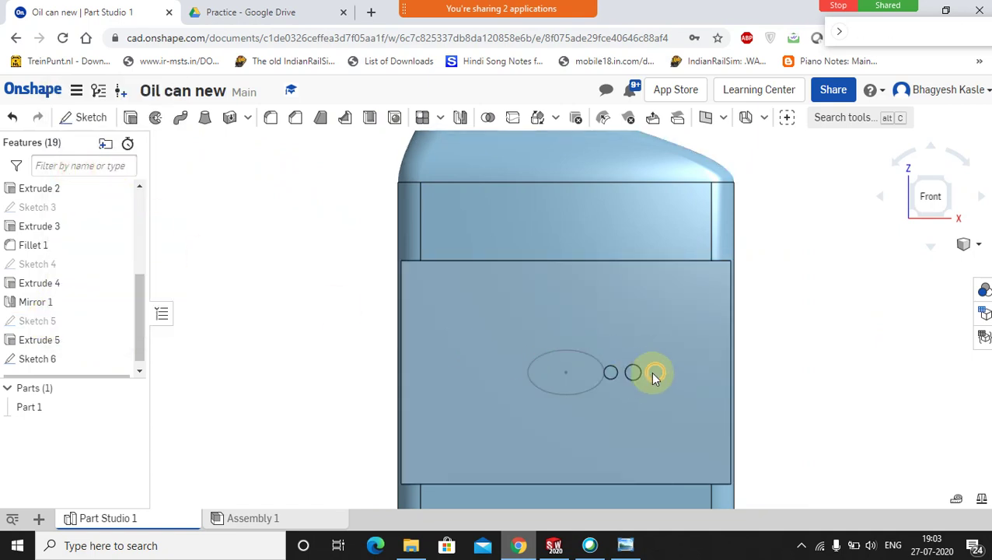
Set up a curve pattern as a feature pattern of Extrude 5, using the Sketch 6 ellipse as its path
click(440, 118)
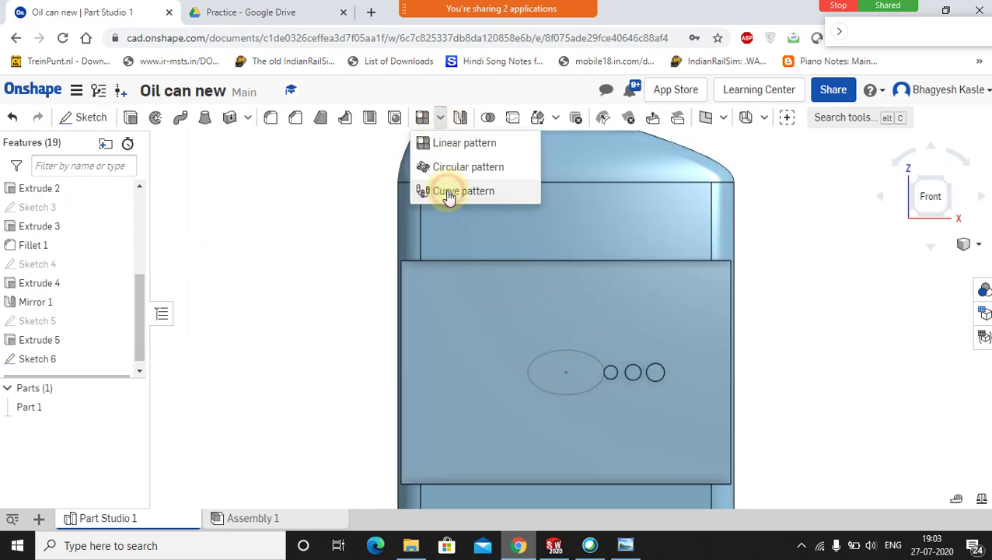
click(449, 192)
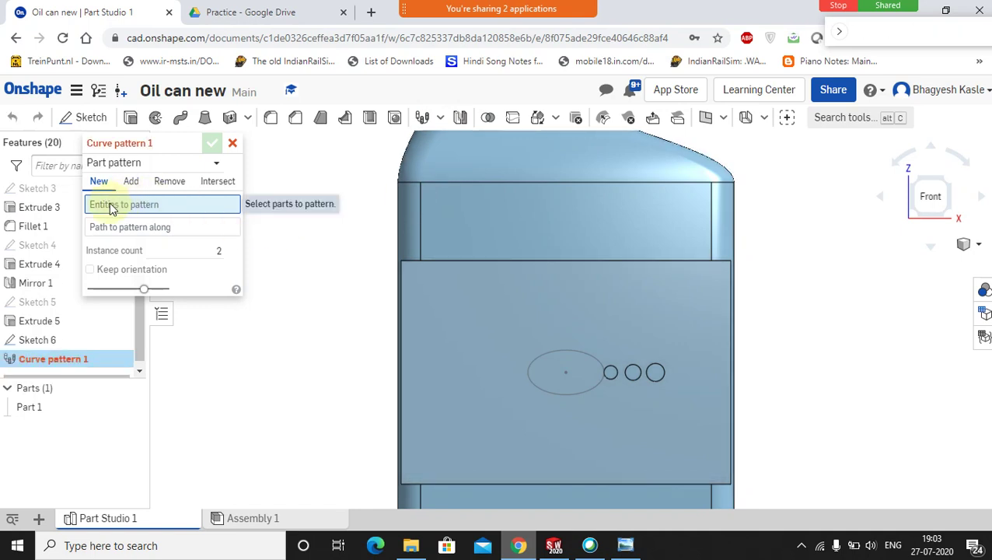
click(216, 162)
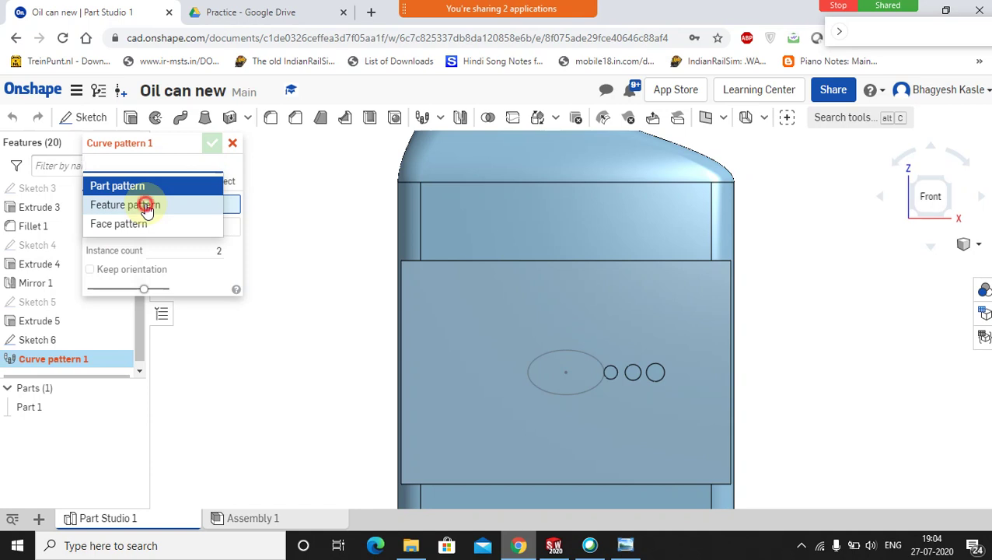
click(145, 207)
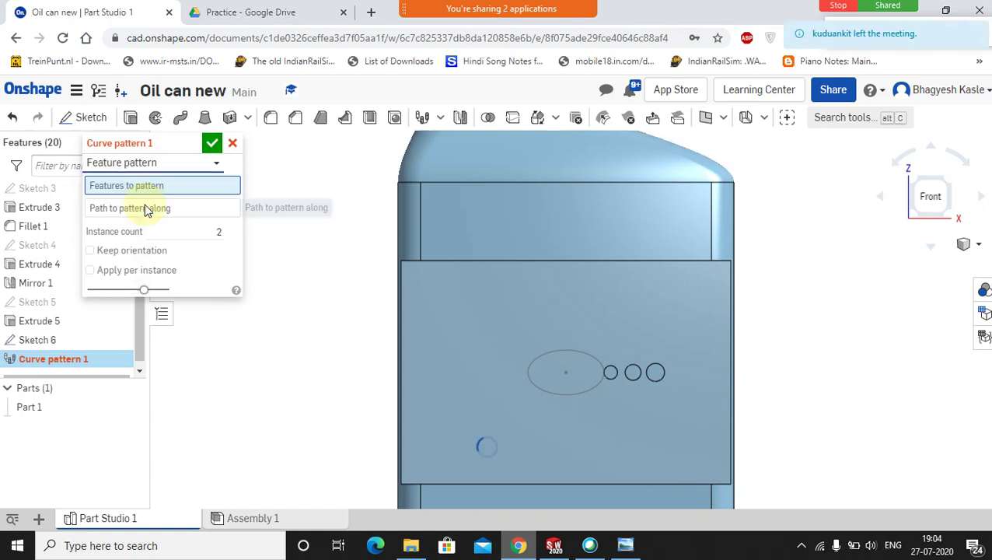
click(40, 327)
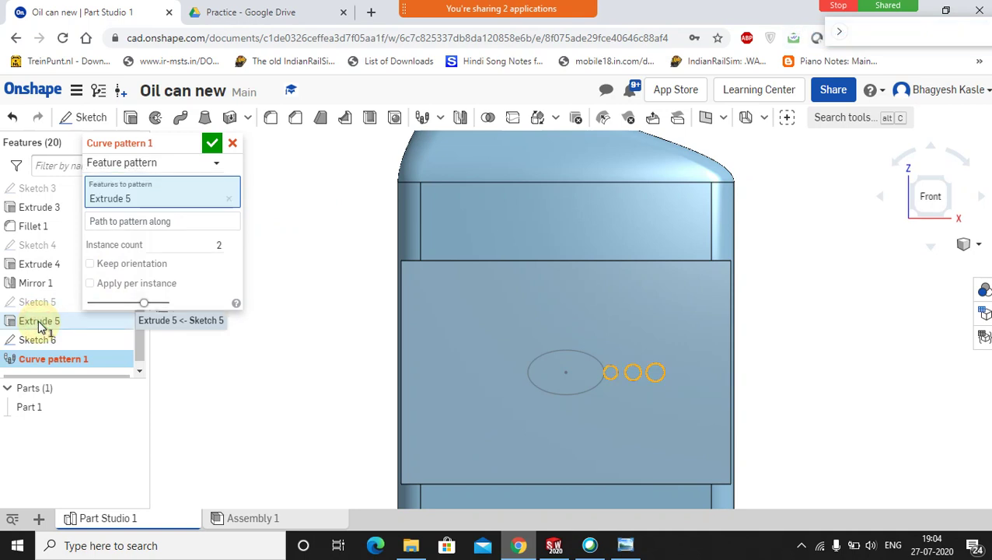
click(130, 222)
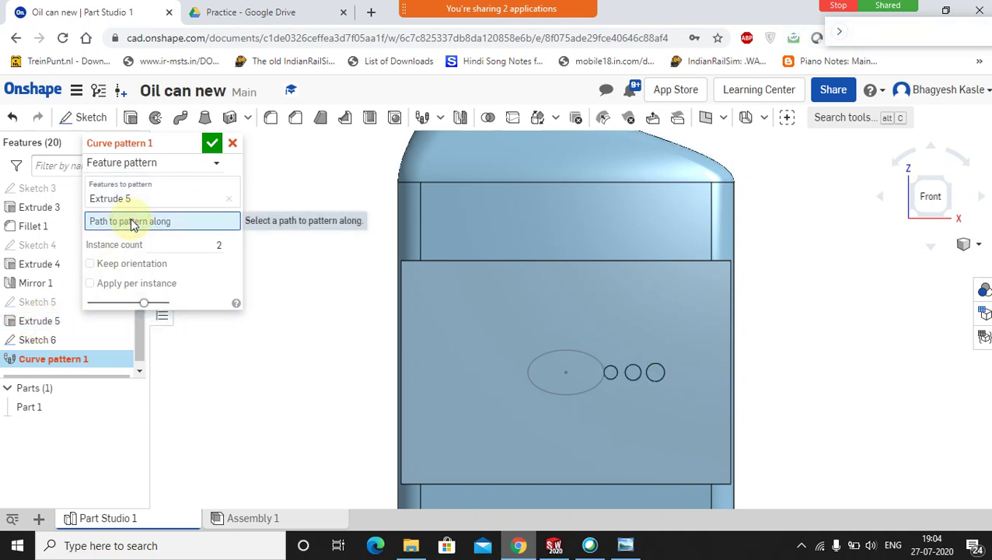
click(537, 362)
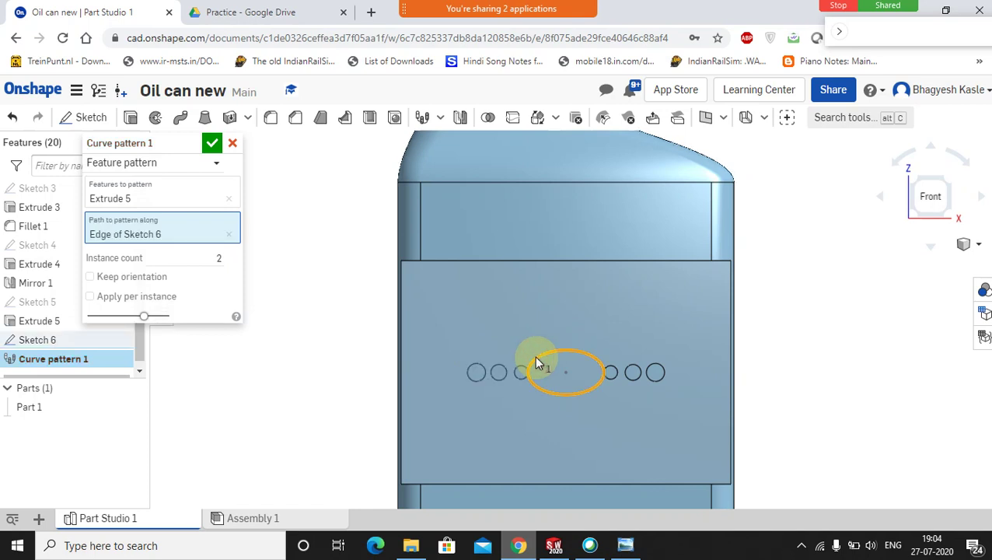
Set the curve pattern's instance count to 6 and compare the layout with the reference drawing
click(219, 256)
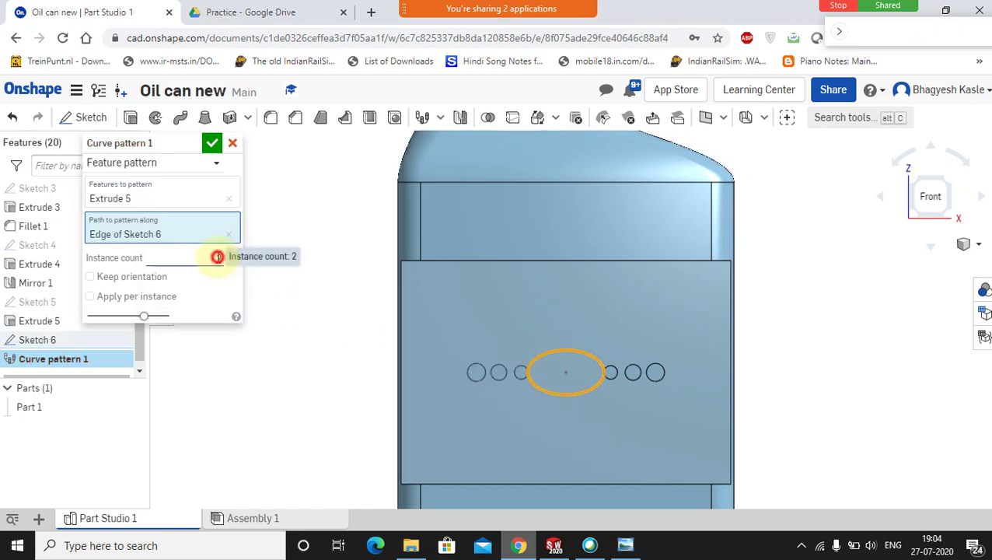
text(6)
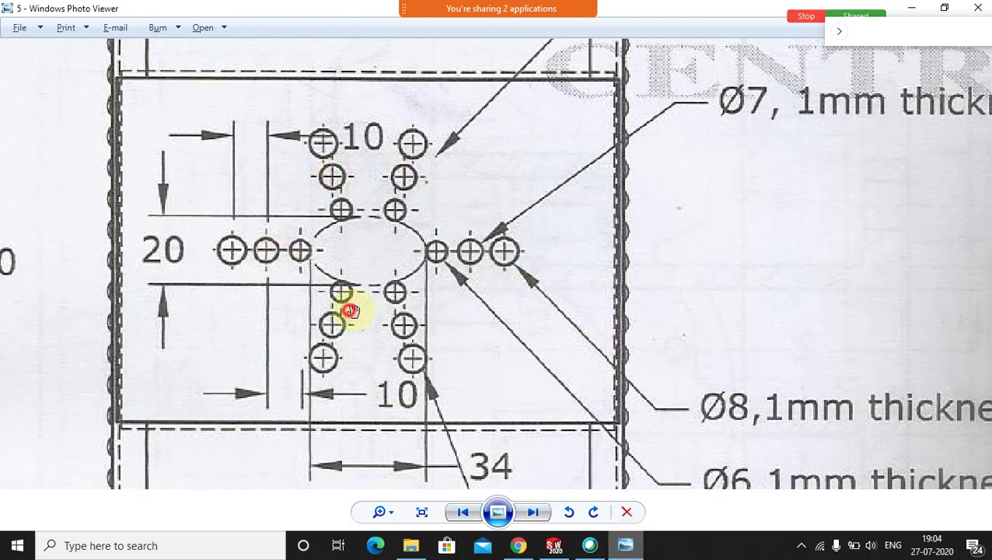
click(515, 545)
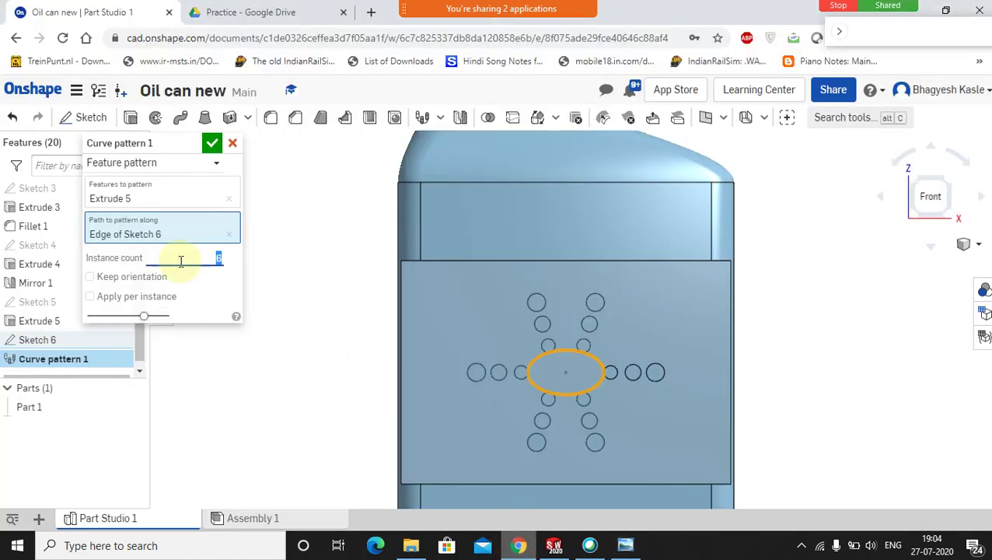
Confirm the curve pattern of six circle rows around the ellipse and inspect it on the front face
click(209, 147)
click(313, 336)
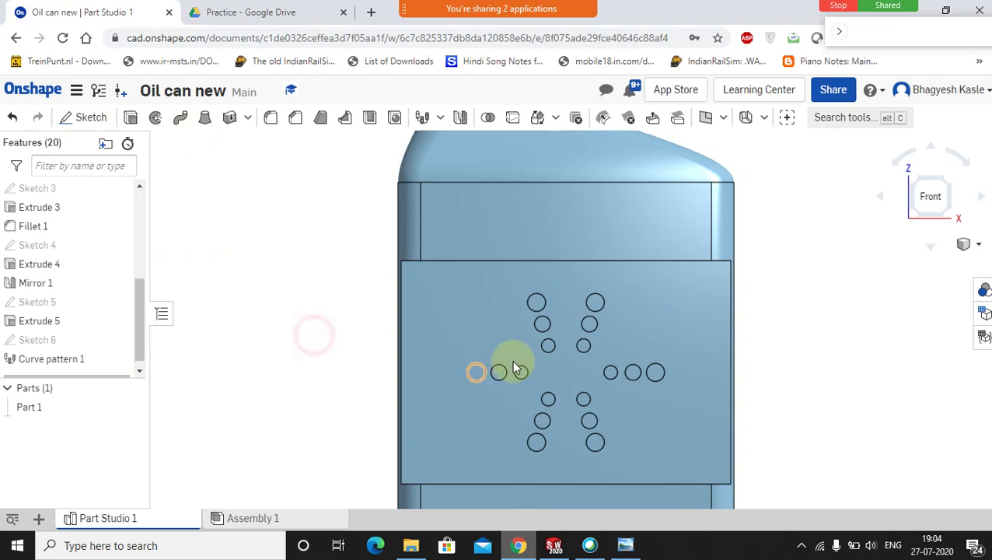
right_drag(505, 371, 472, 387)
scroll(583, 407, up, 3)
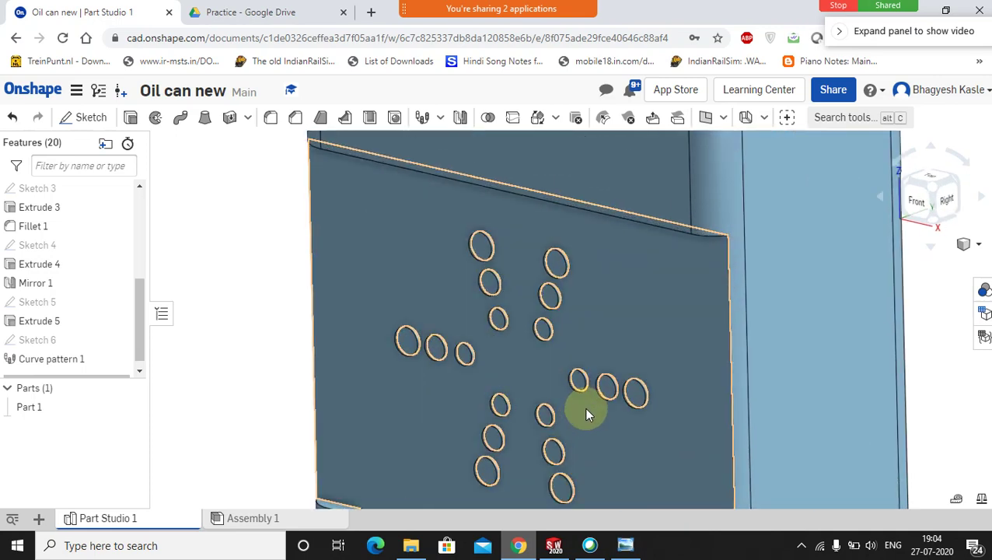
scroll(584, 406, down, 3)
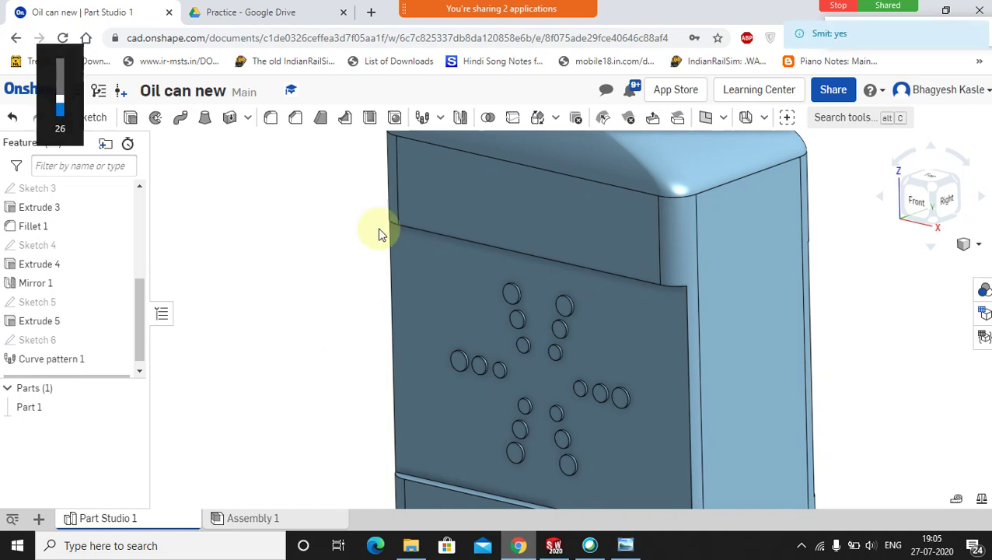
mouse_move(513, 6)
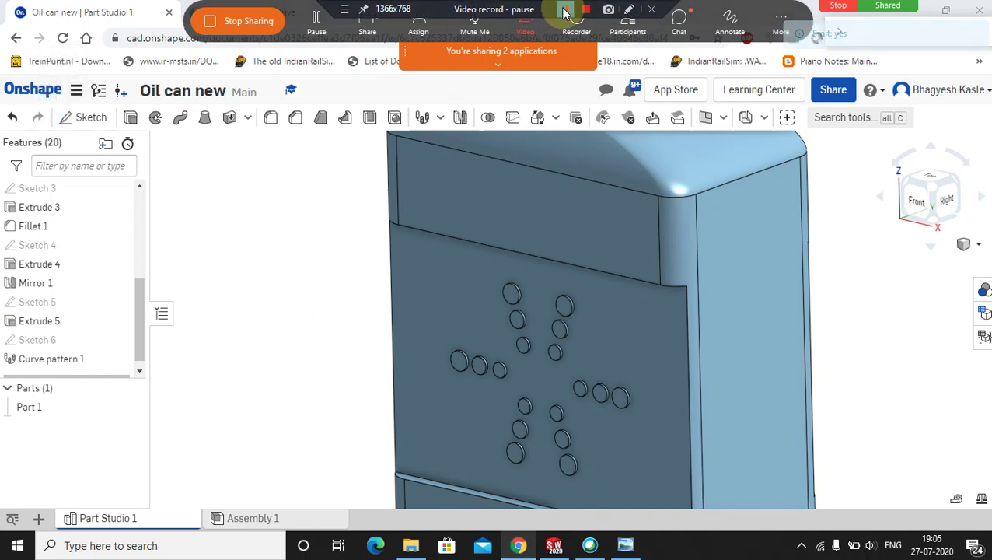
scroll(622, 287, down, 2)
click(555, 319)
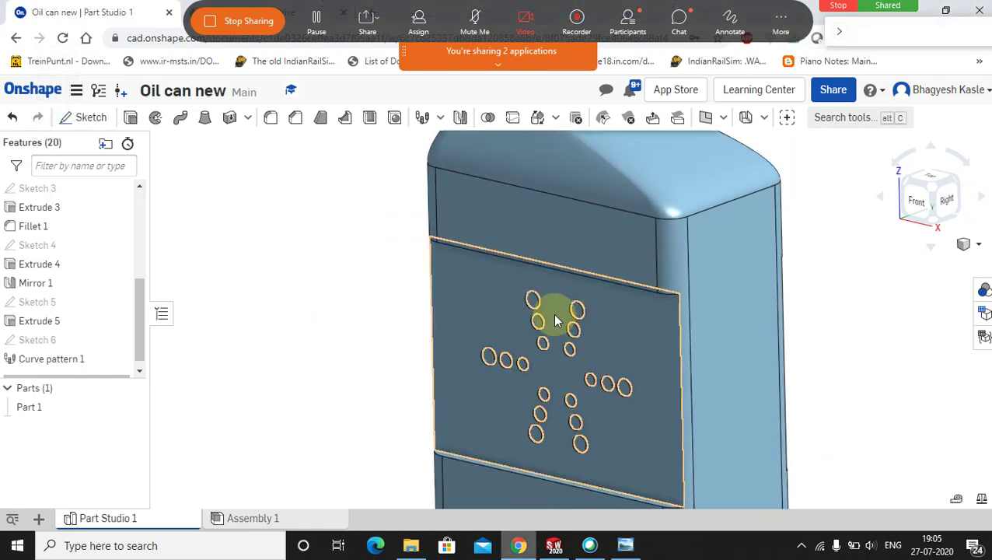
scroll(670, 369, up, 2)
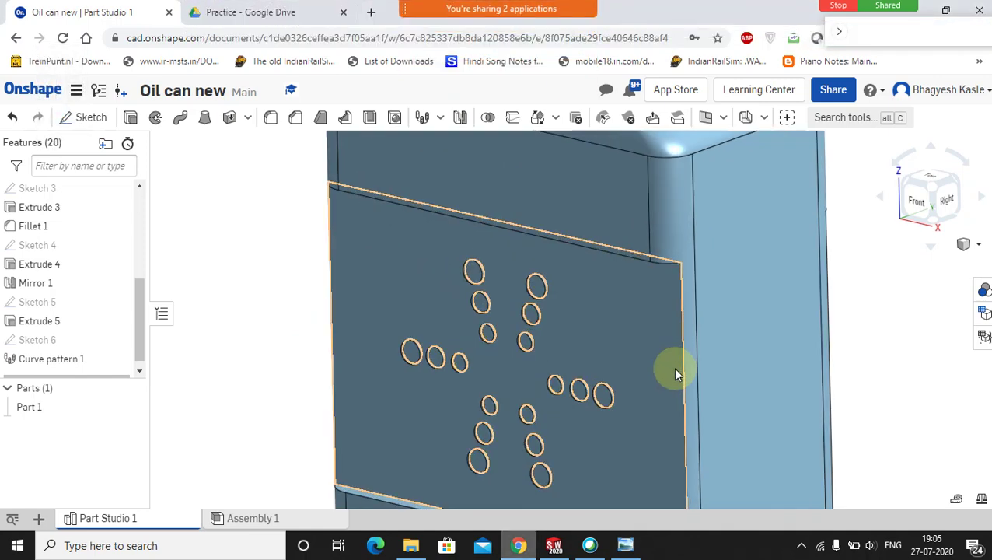
scroll(675, 368, down, 2)
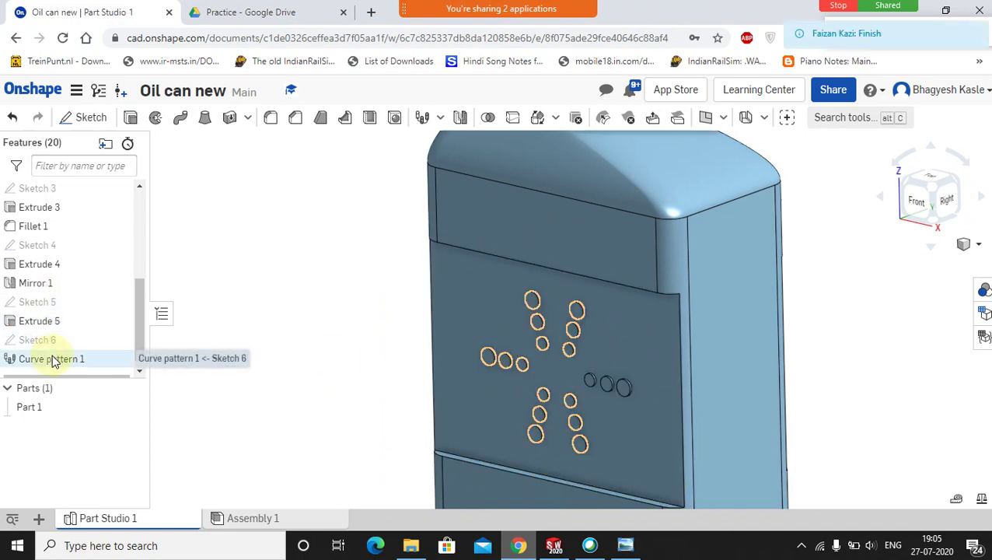
click(294, 237)
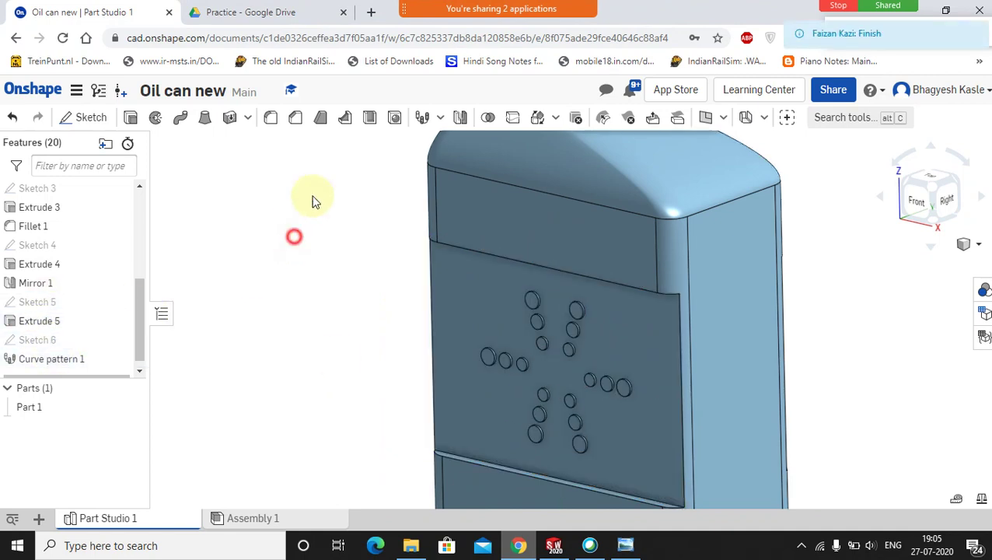
Set up a feature mirror of Curve pattern 1 and Extrude 5
click(457, 123)
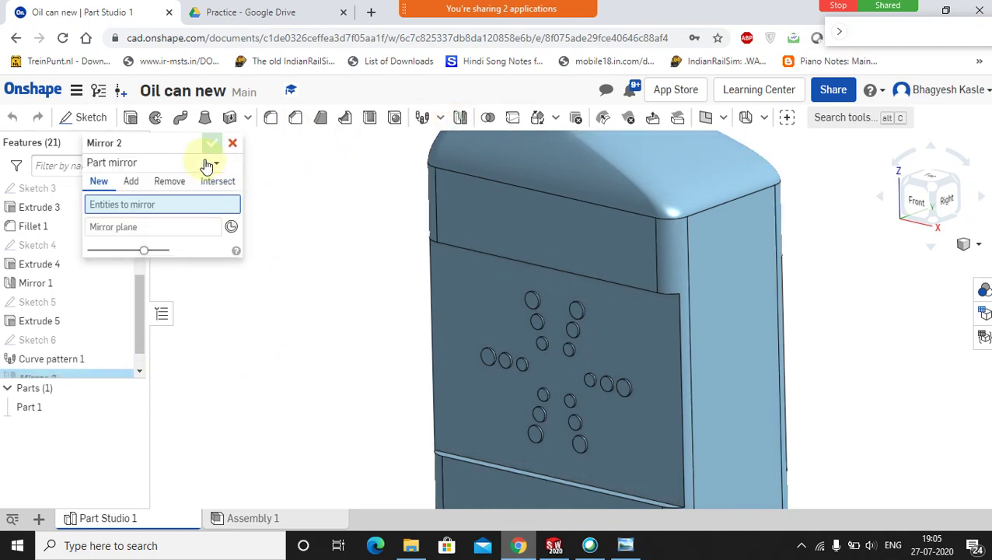
click(210, 163)
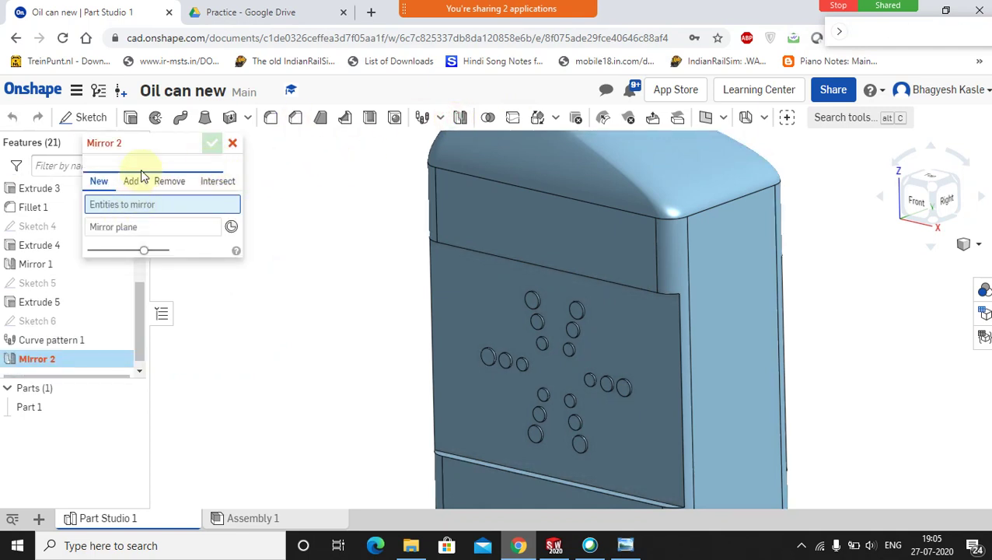
click(213, 163)
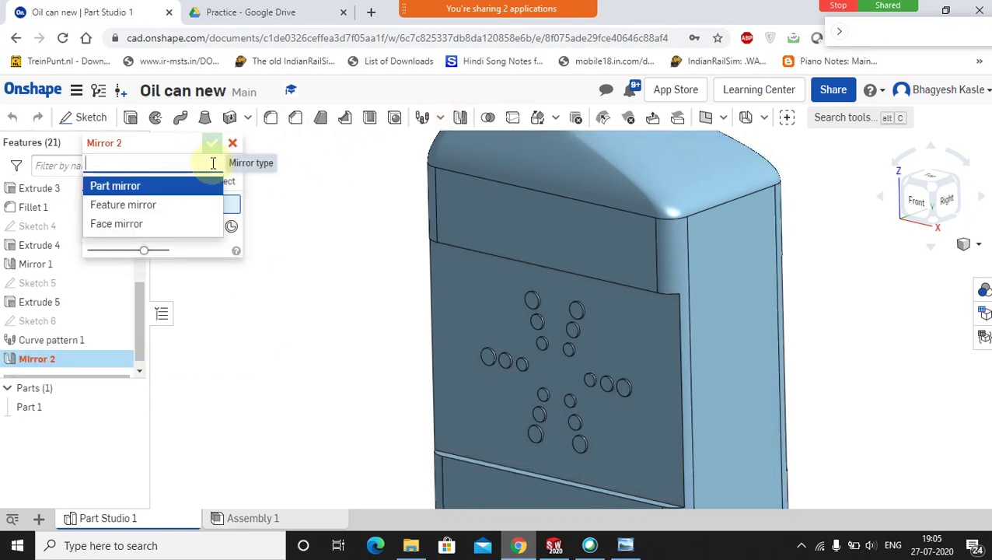
click(155, 205)
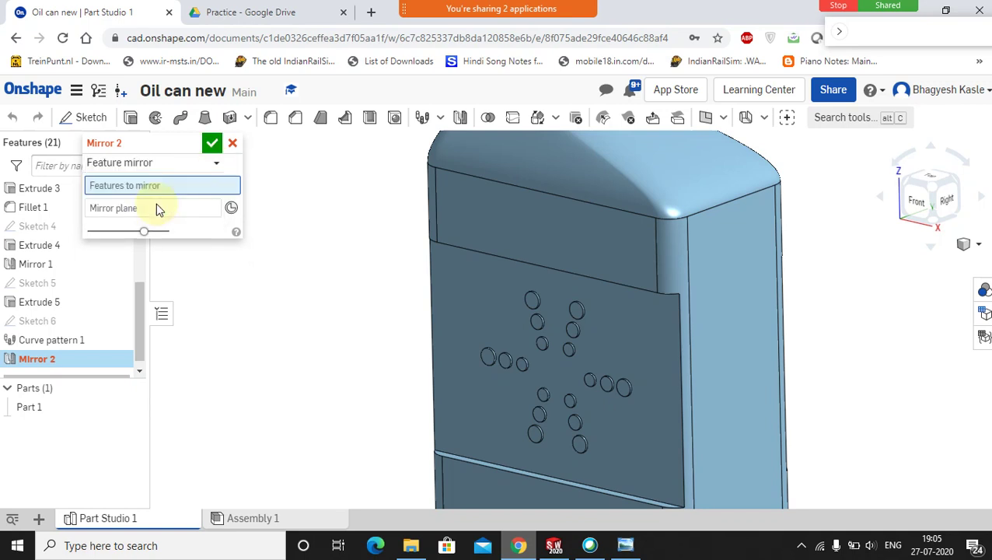
click(59, 342)
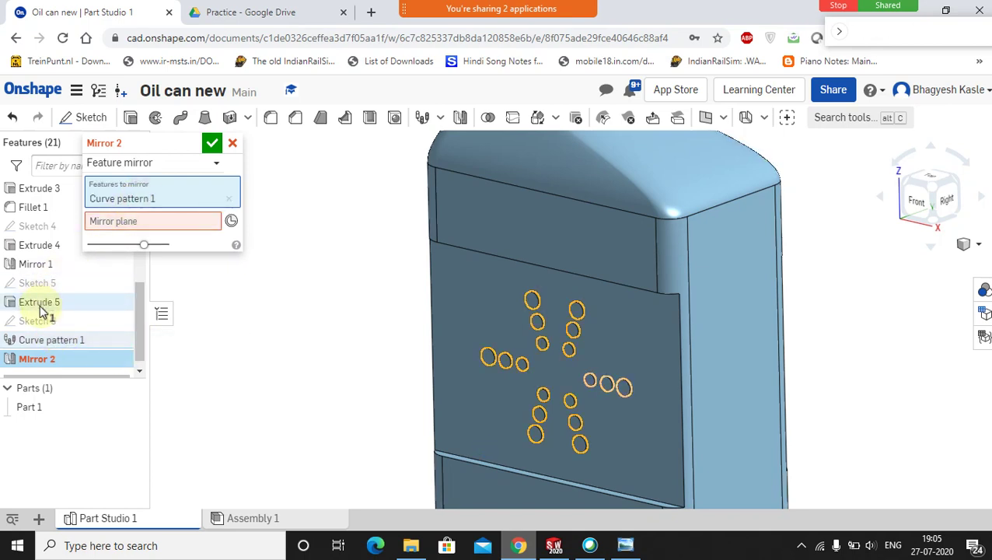
click(41, 306)
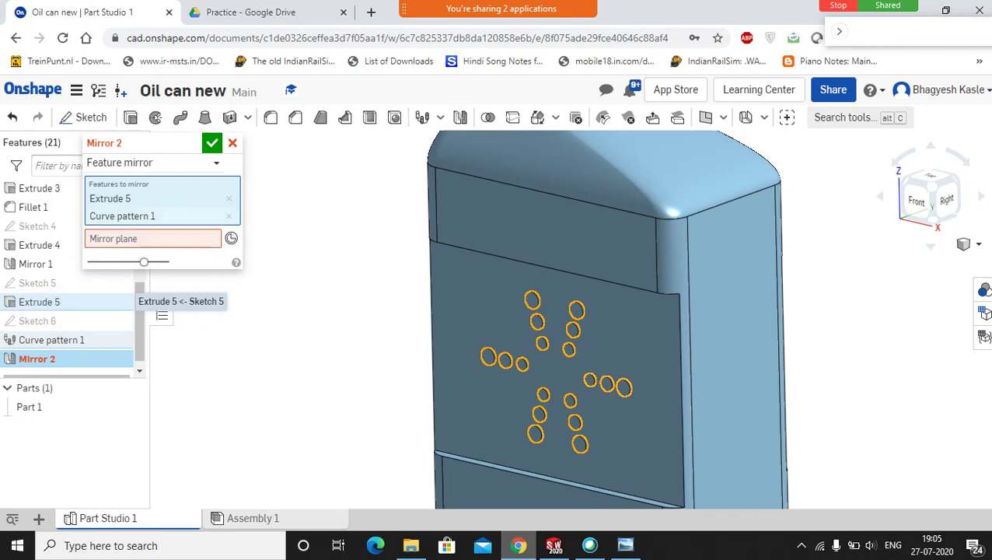
Use the Front plane as the mirror plane, confirm the mirror and check the circles on both faces
click(120, 238)
scroll(31, 276, up, 3)
scroll(35, 220, up, 3)
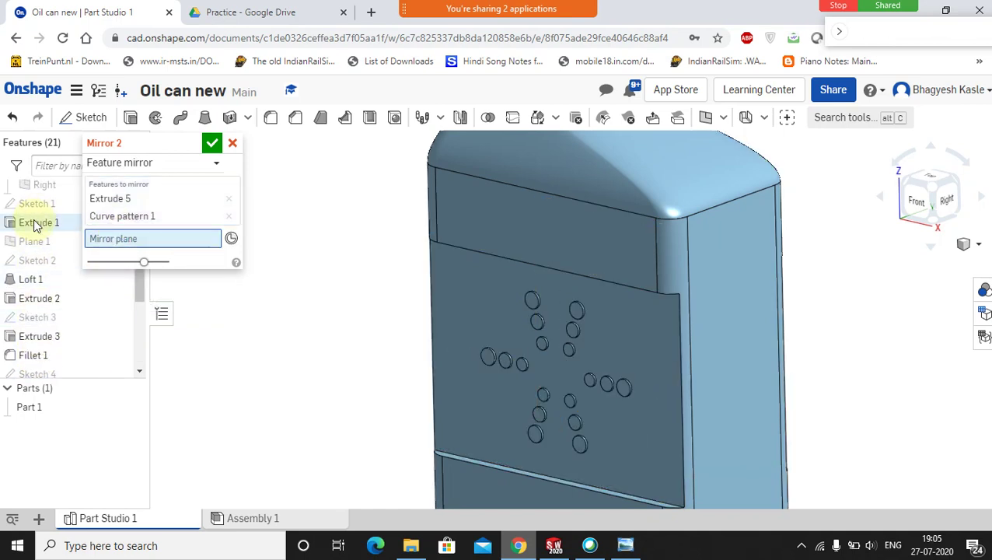
click(39, 245)
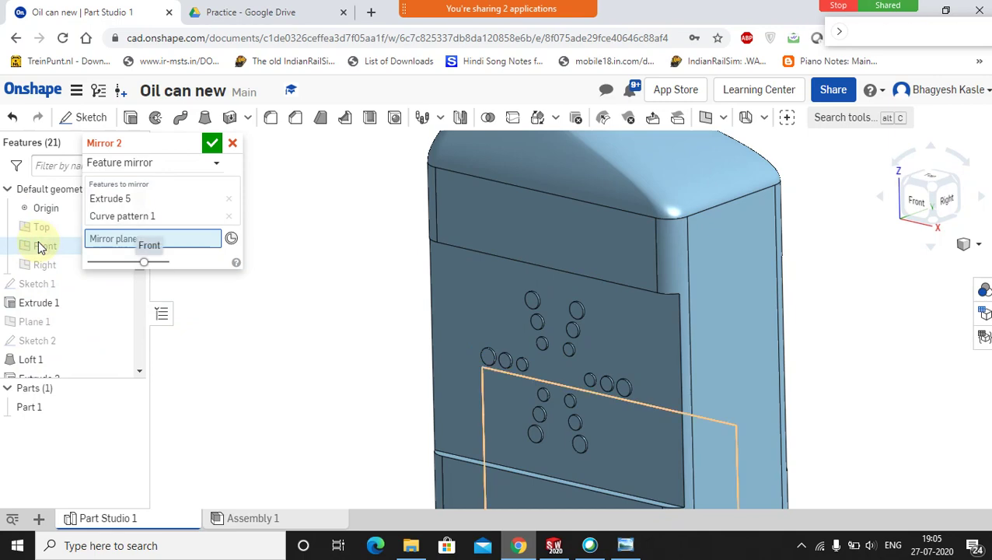
right_drag(805, 309, 743, 328)
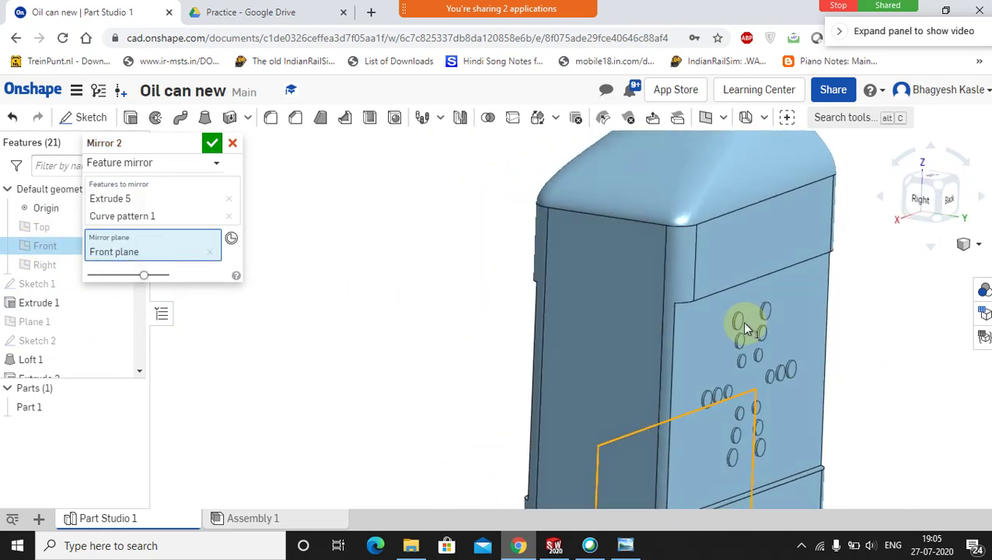
click(211, 145)
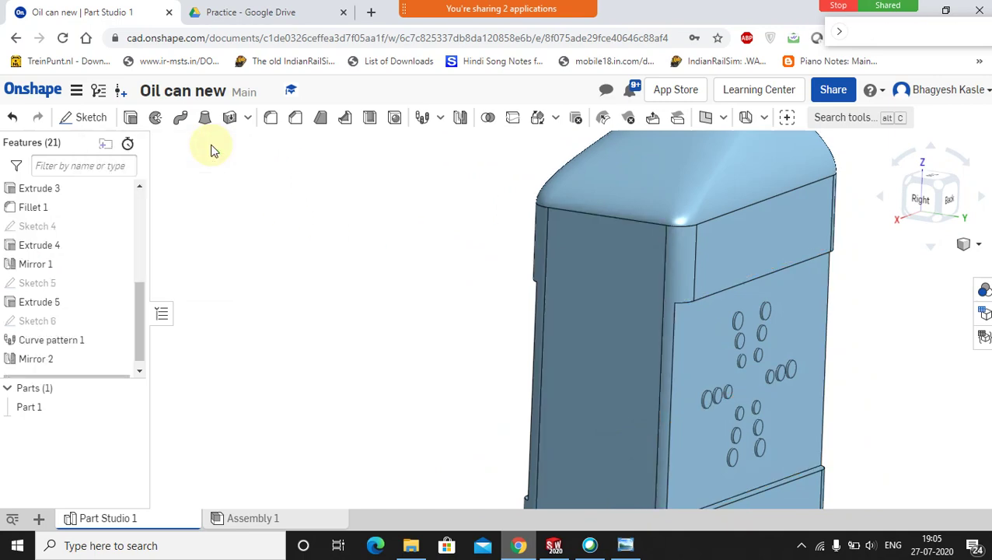
click(458, 429)
scroll(750, 379, down, 3)
right_drag(642, 421, 537, 350)
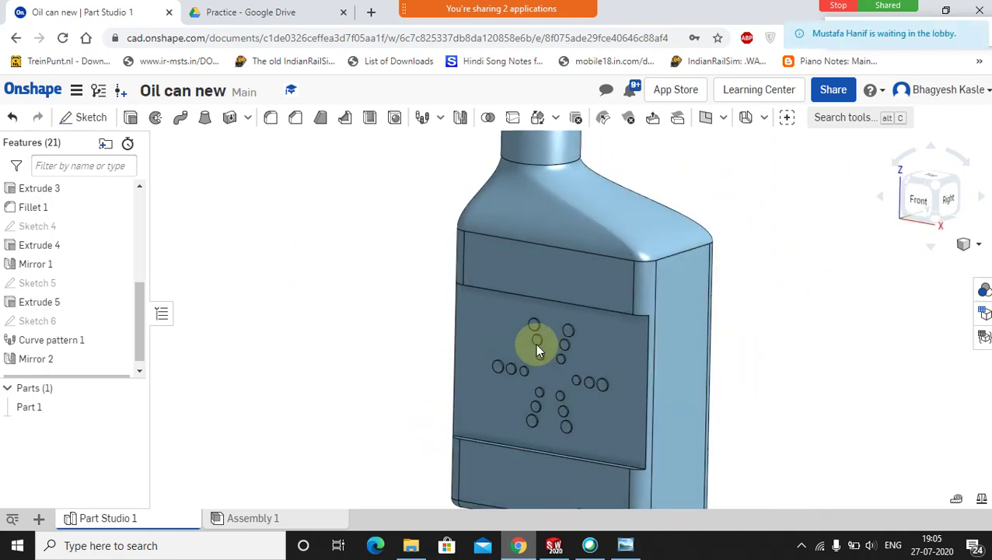
Admit the person waiting in the lobby to the meeting and close the participant list
mouse_move(506, 8)
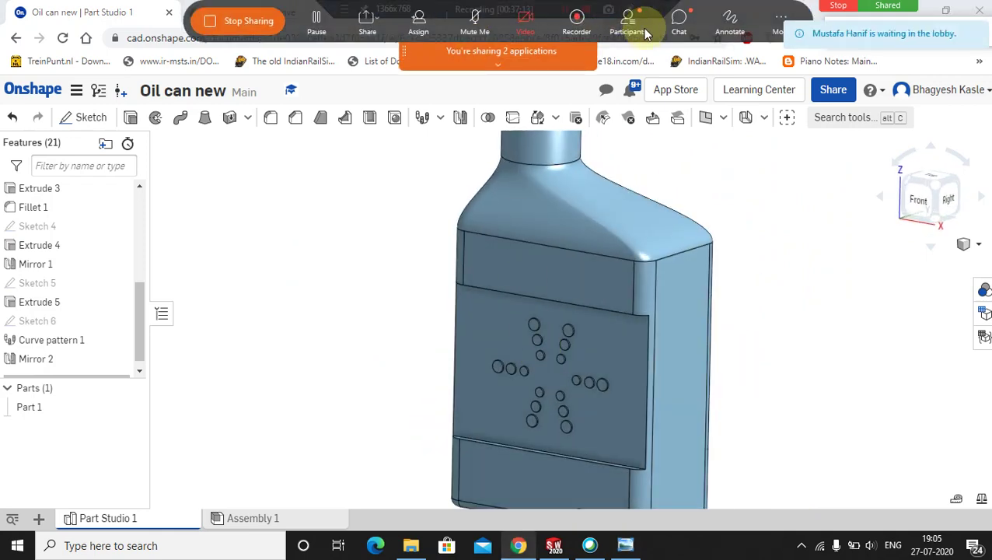
click(628, 20)
click(953, 269)
click(981, 245)
click(741, 217)
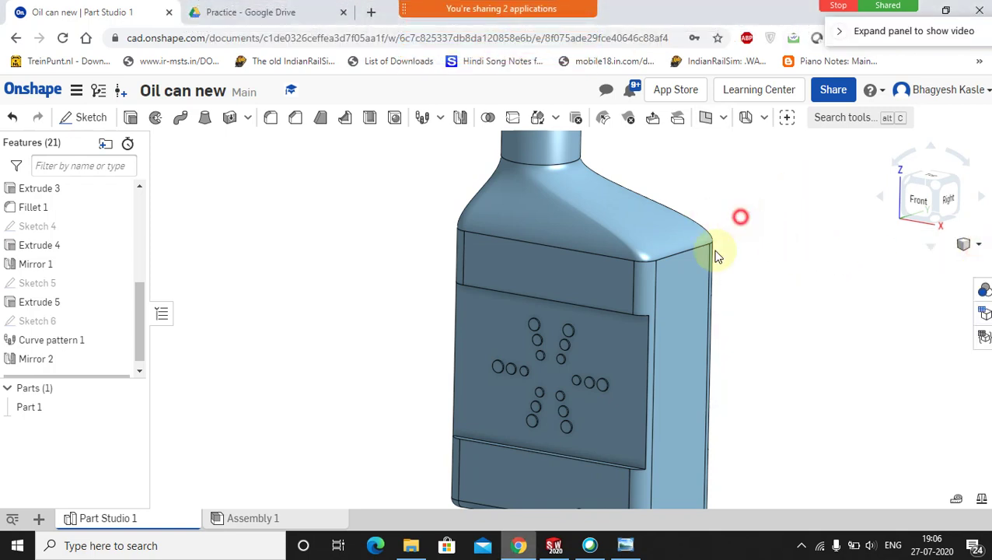
scroll(660, 357, down, 4)
scroll(672, 444, up, 2)
mouse_move(490, 7)
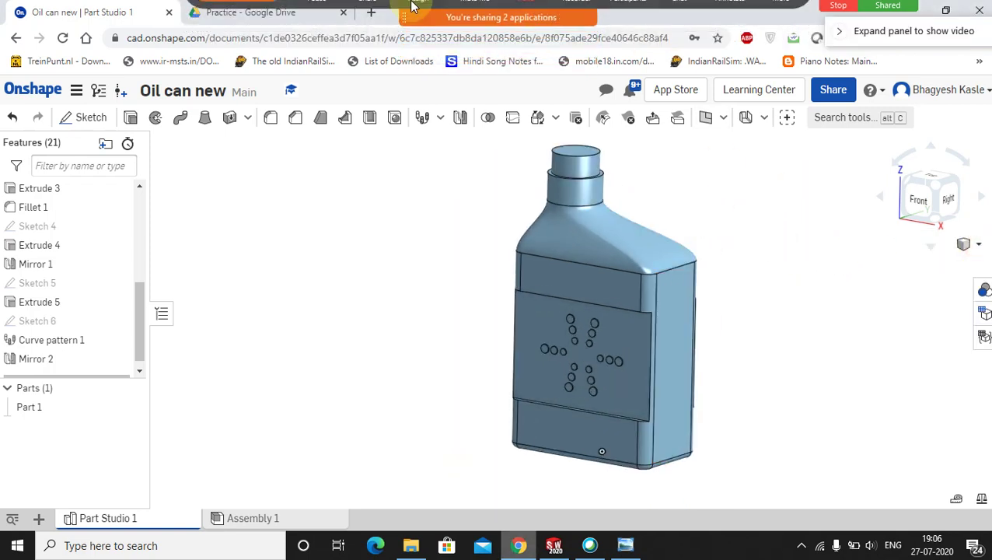
click(565, 9)
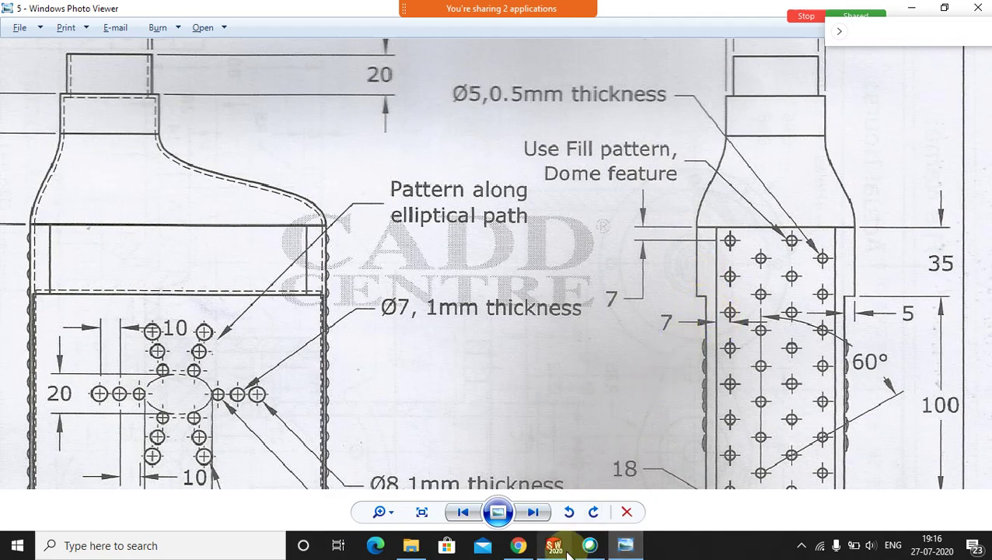
Switch from the reference drawing back to Onshape and start a sketch on the can's flat right side face, viewed normal to it
click(517, 545)
click(621, 318)
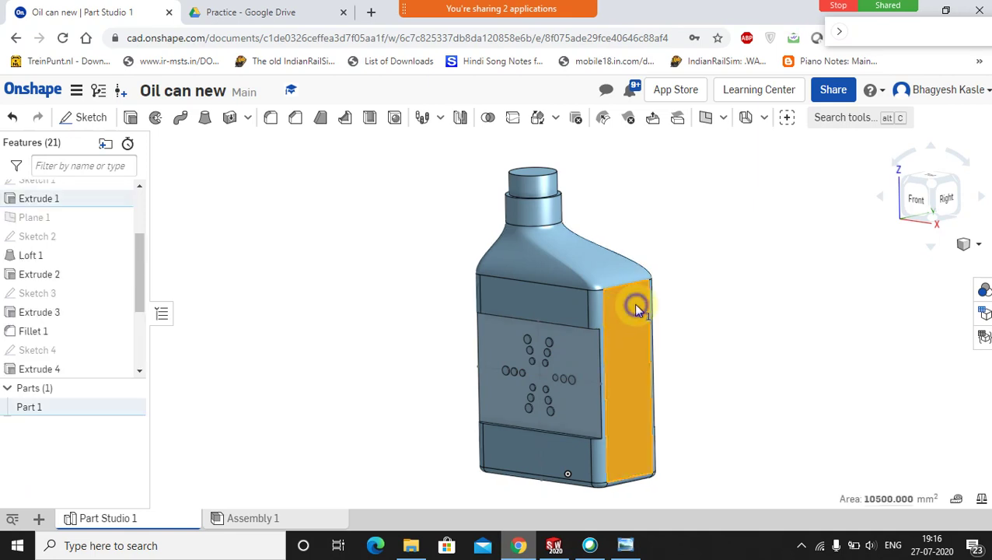
right_click(634, 305)
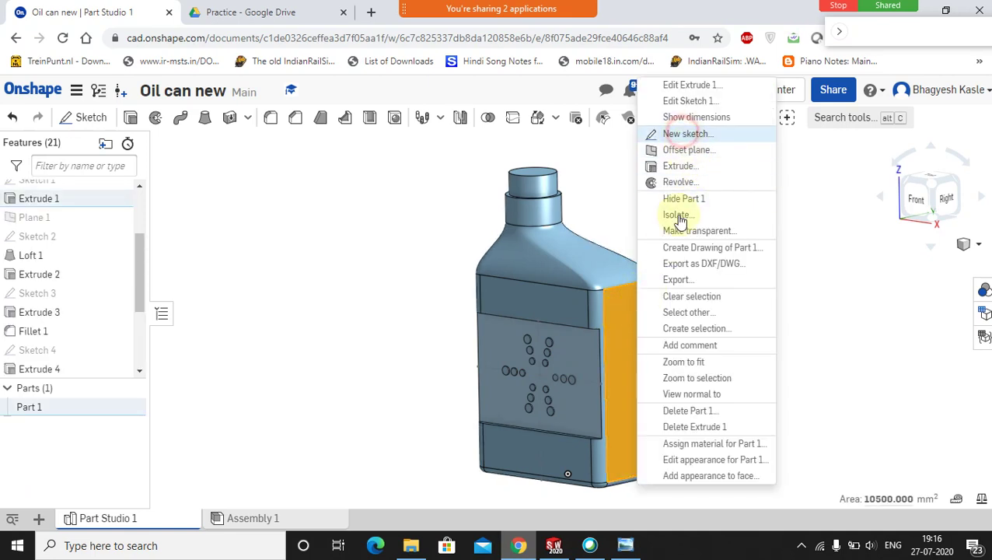
click(622, 314)
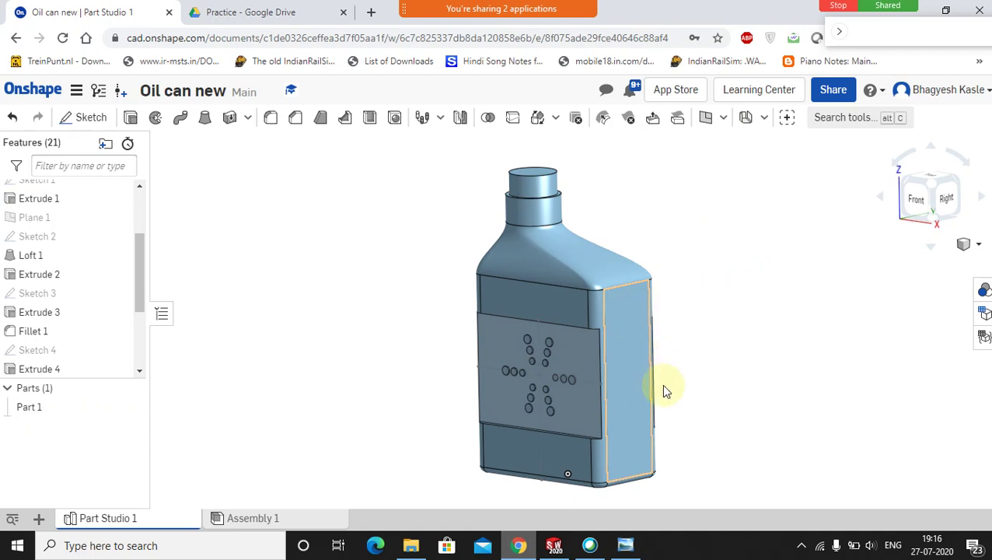
key(shift+s)
right_click(622, 427)
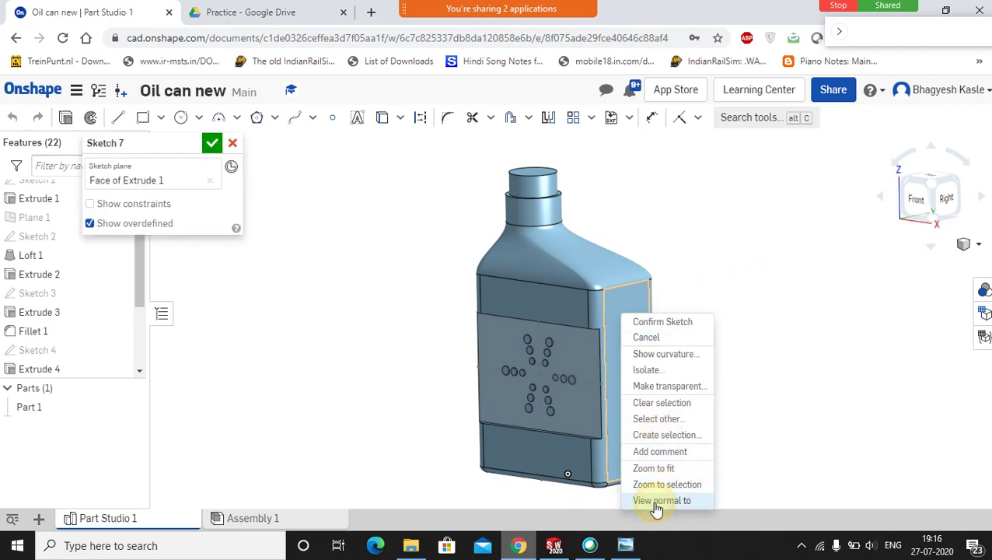
click(656, 500)
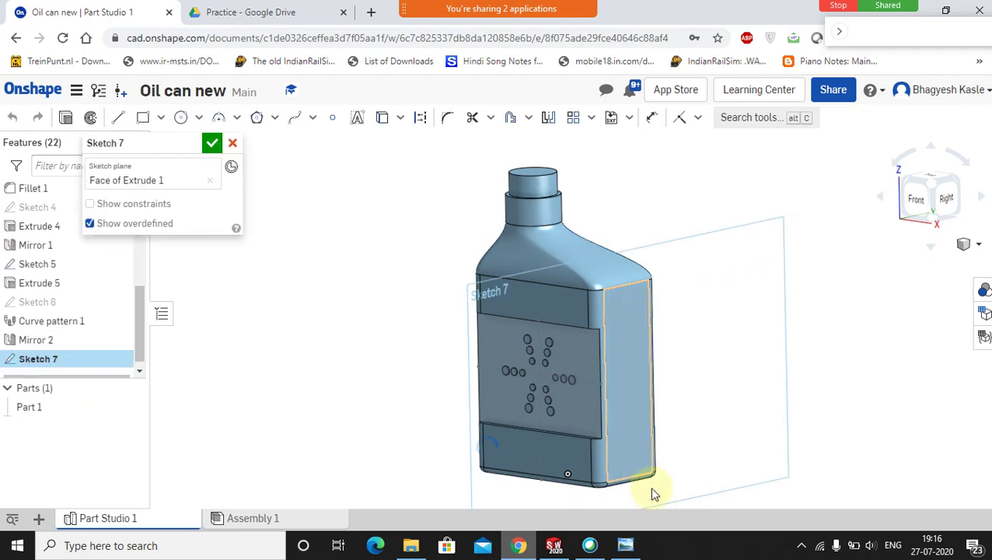
Sketch a circle about 6.5 mm in diameter near the upper-left corner of the side face
click(185, 118)
scroll(552, 236, up, 4)
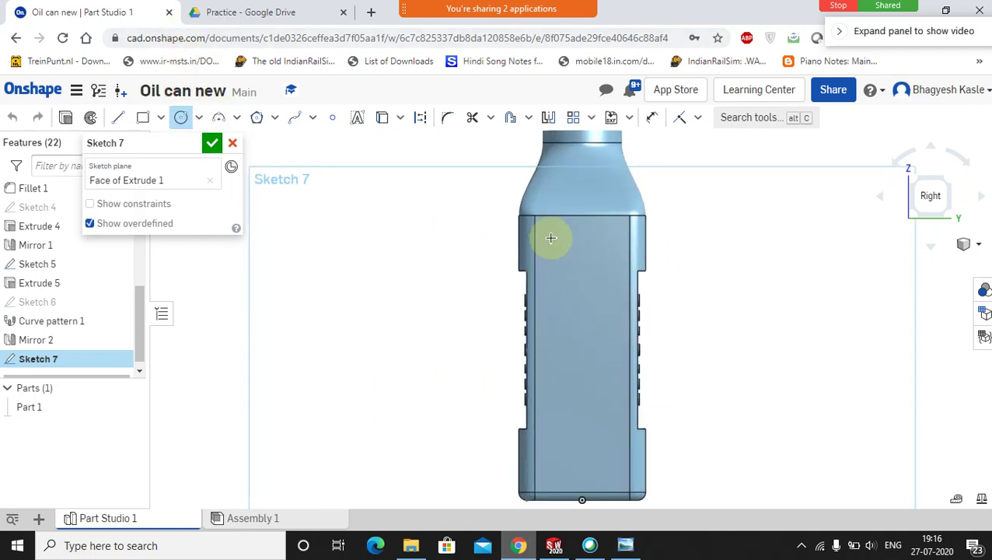
scroll(548, 233, up, 3)
click(543, 217)
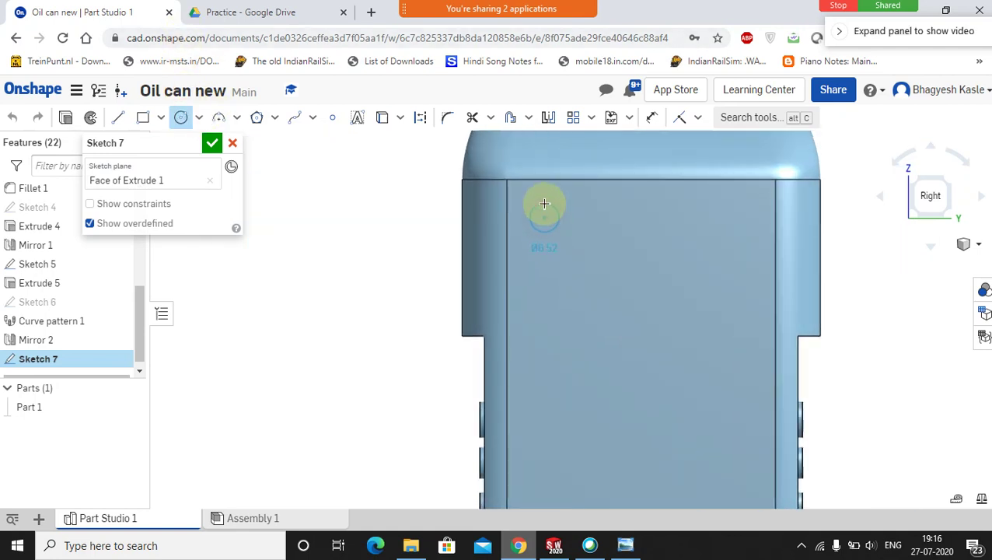
click(544, 202)
Dimension the circle's diameter and set it to 5 mm
click(650, 116)
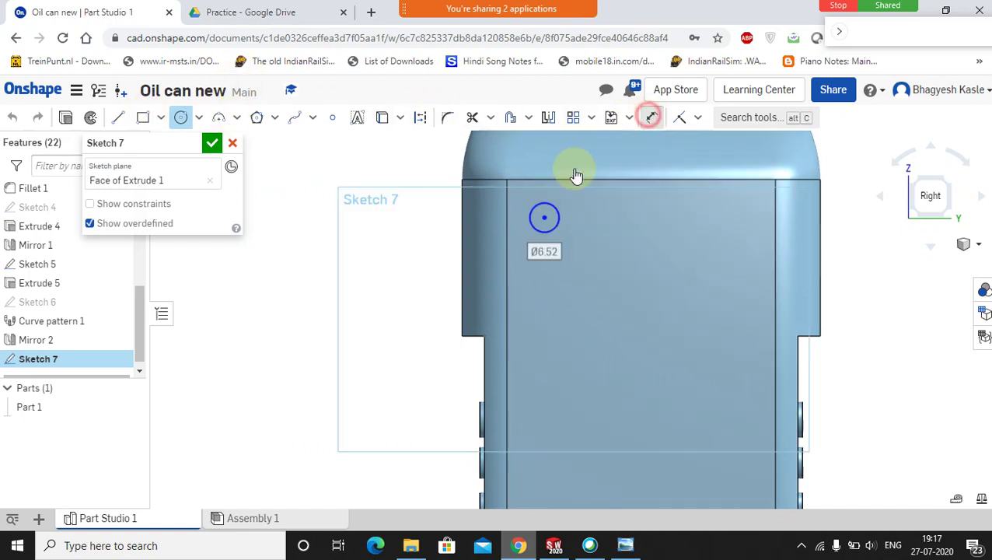
click(536, 213)
click(402, 162)
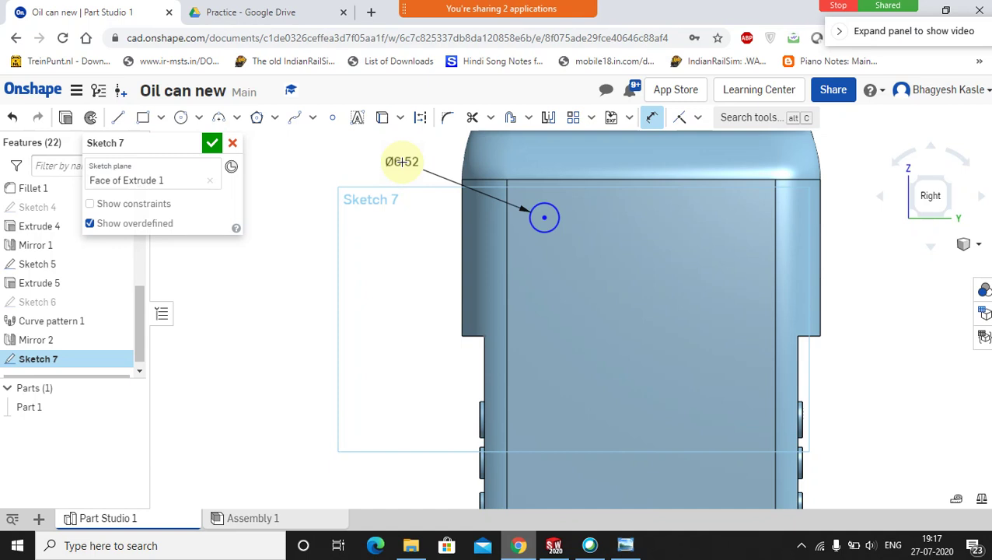
drag(402, 162, 409, 238)
click(409, 238)
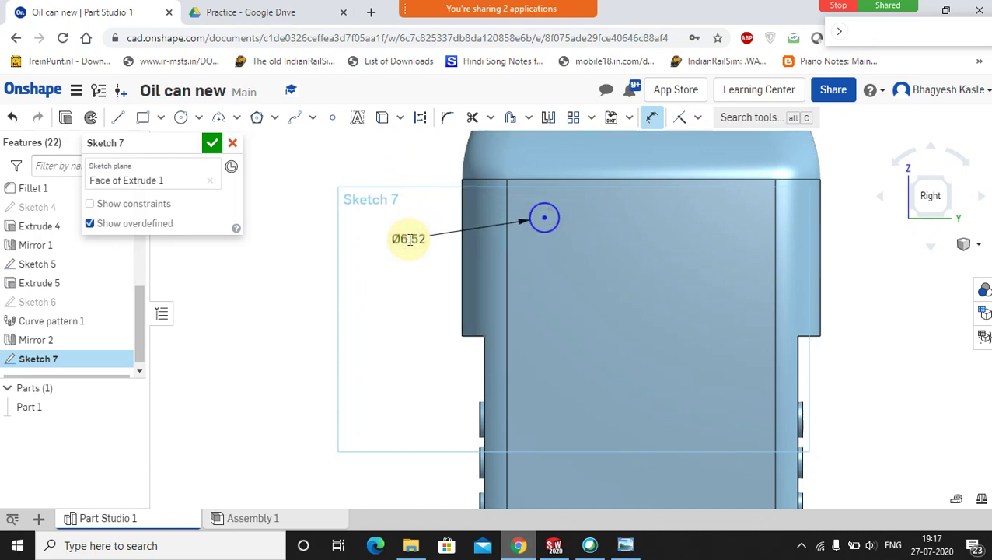
key(Return)
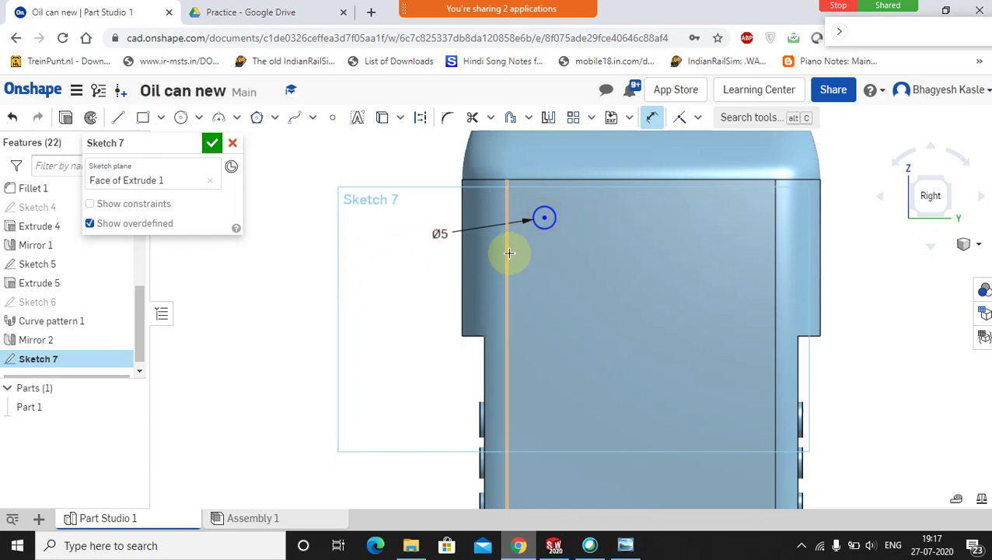
Dimension the horizontal distance from the circle's centre to the side face's left edge and set it to 7 mm
click(513, 179)
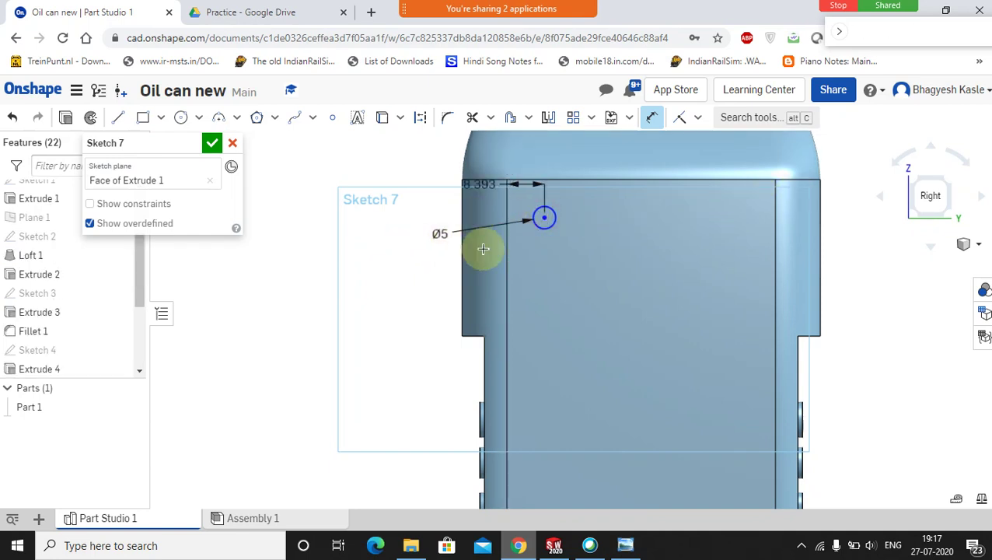
click(525, 305)
text(7)
key(Return)
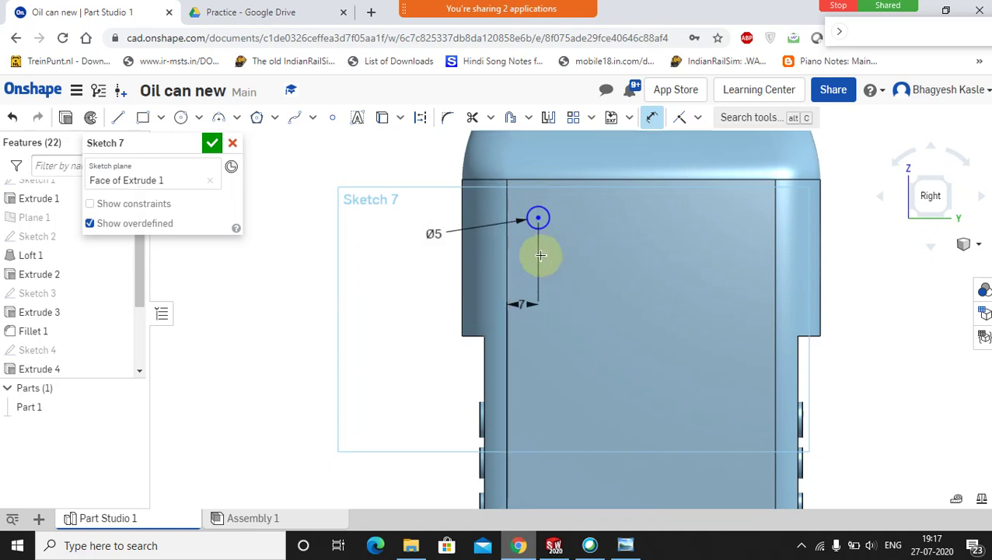
Dimension the vertical distance from the circle's centre to the side face's top edge and set it to 7 mm
click(539, 218)
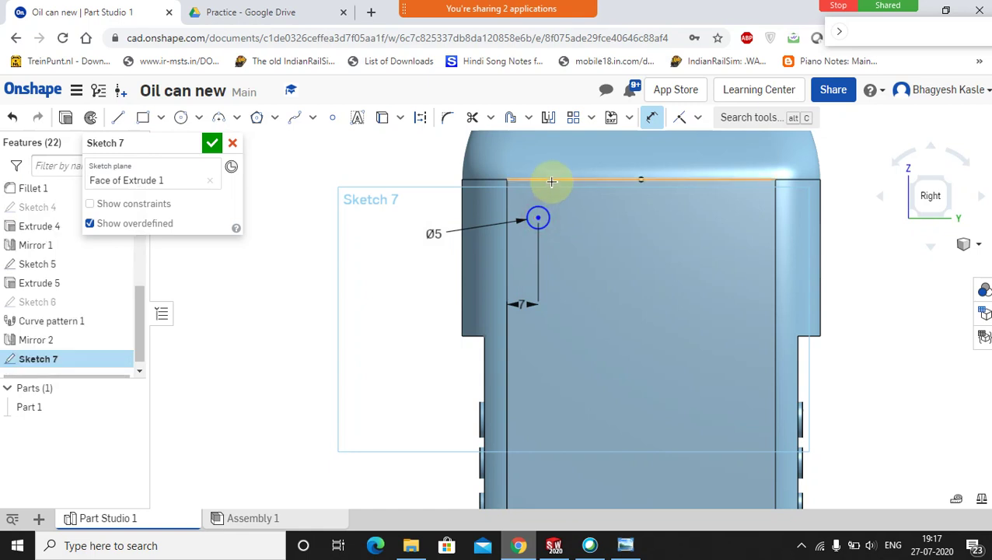
click(640, 179)
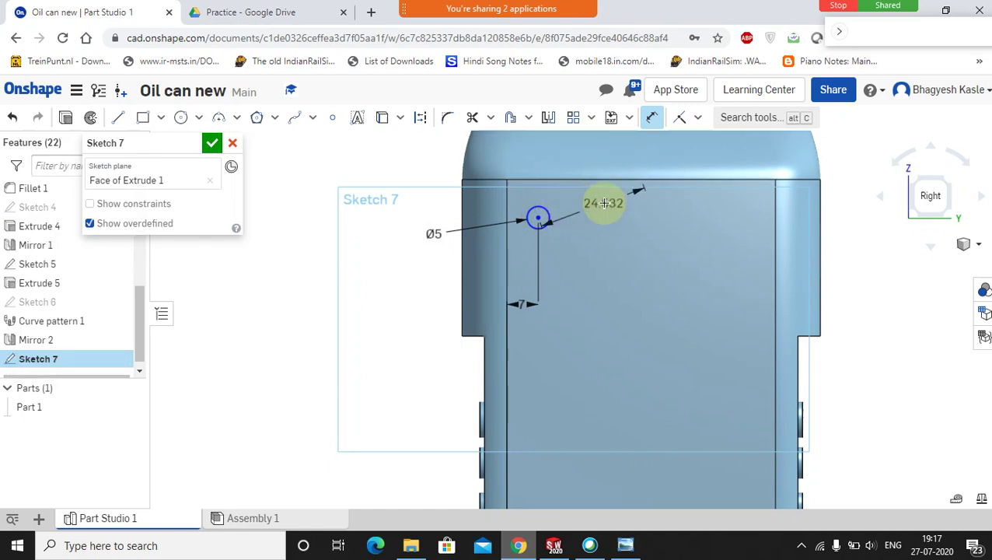
click(506, 196)
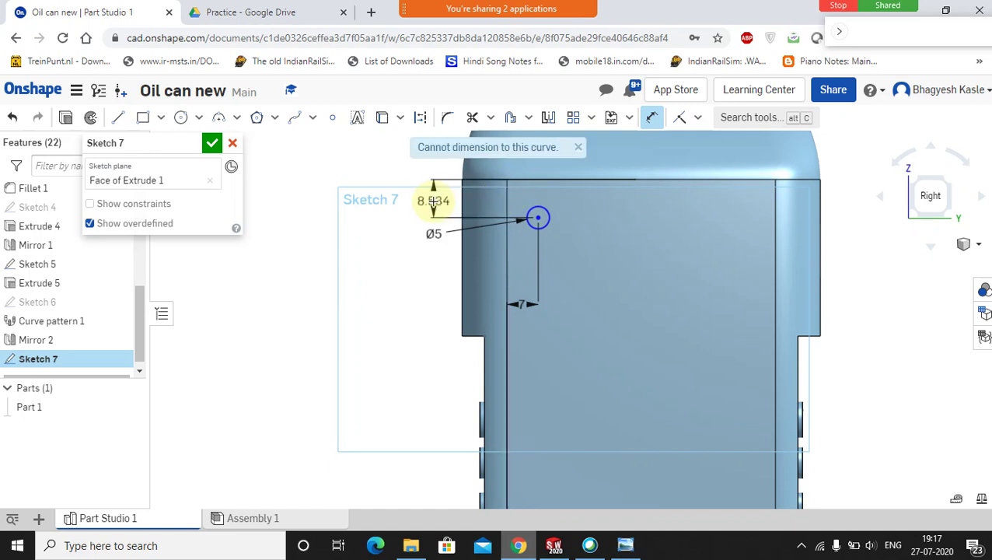
click(432, 202)
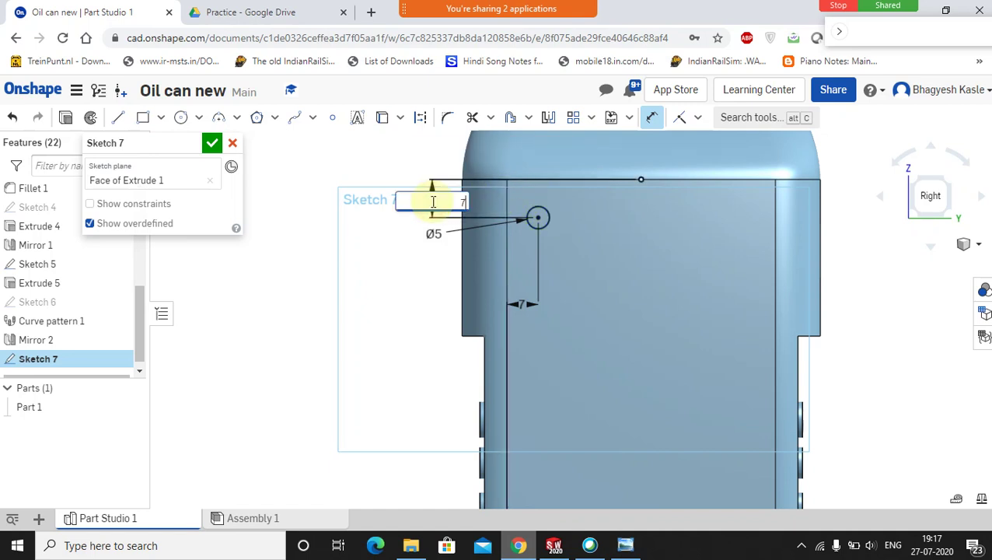
text(7)
key(Return)
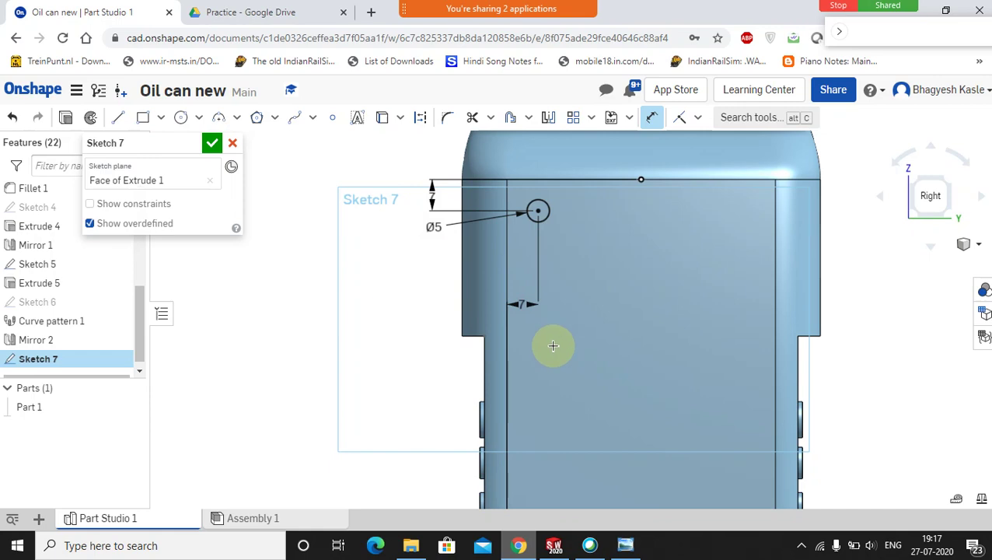
Check the dot thickness in the reference drawing and extrude the circle 0.5 mm outward from the side face in Onshape, added to Part 1
click(625, 545)
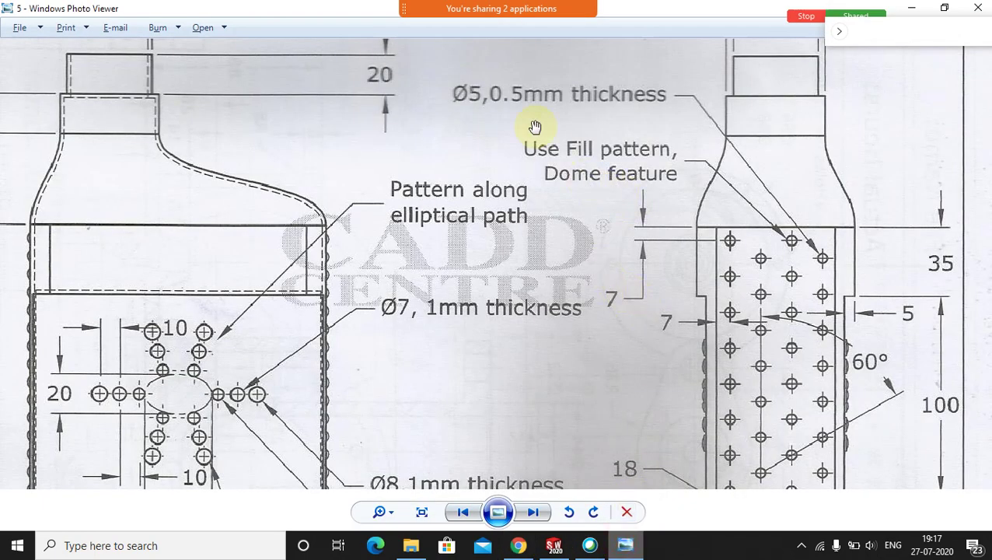
click(518, 545)
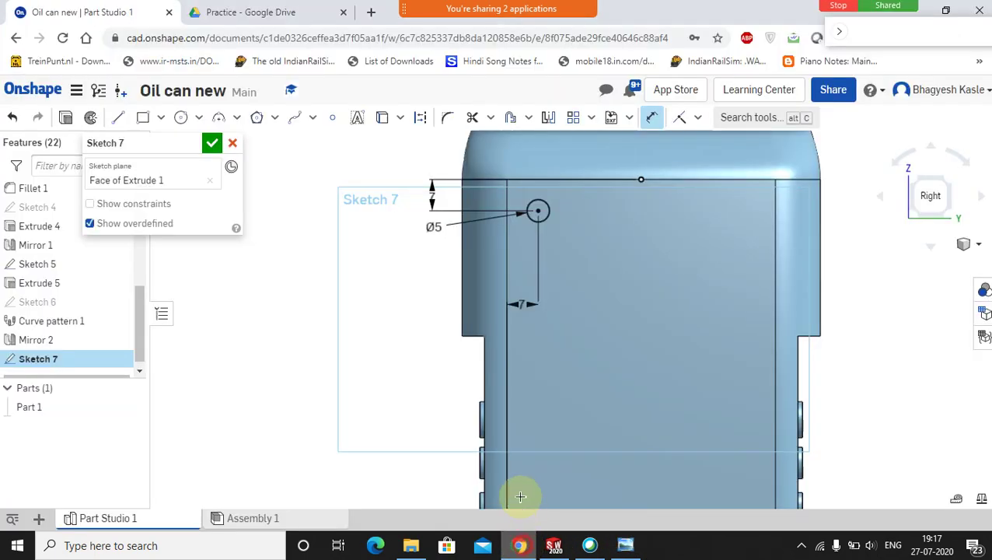
click(65, 118)
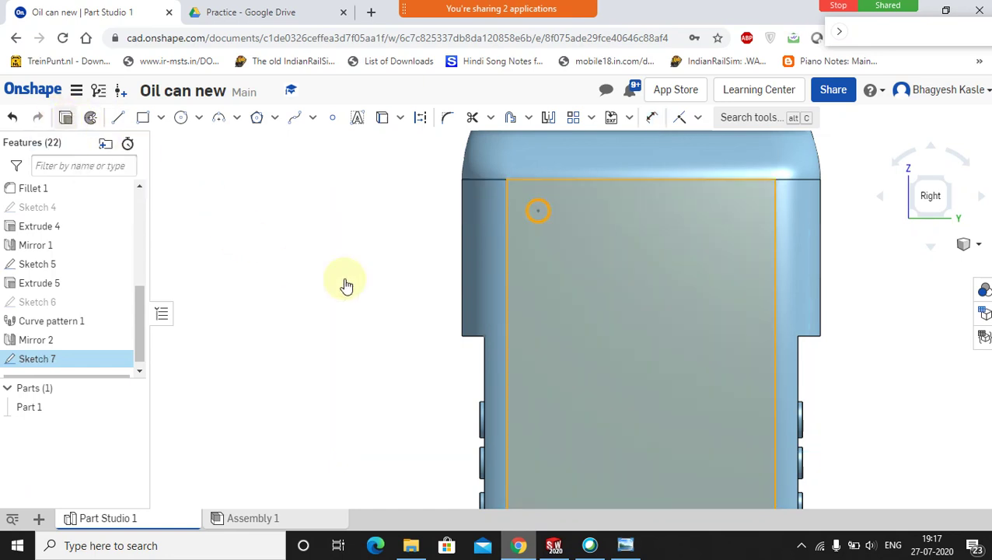
key(shift+e)
drag(187, 260, 220, 260)
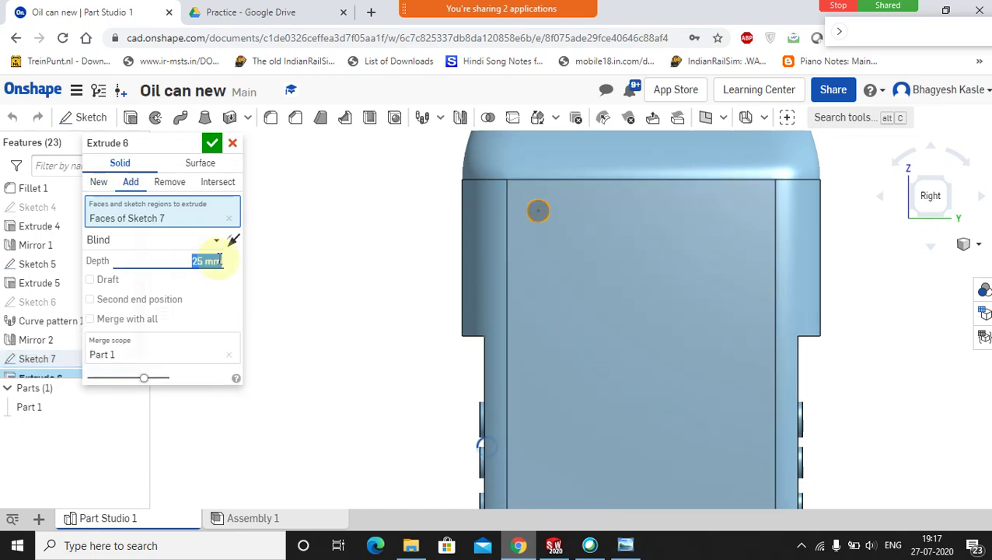
text(5)
key(Return)
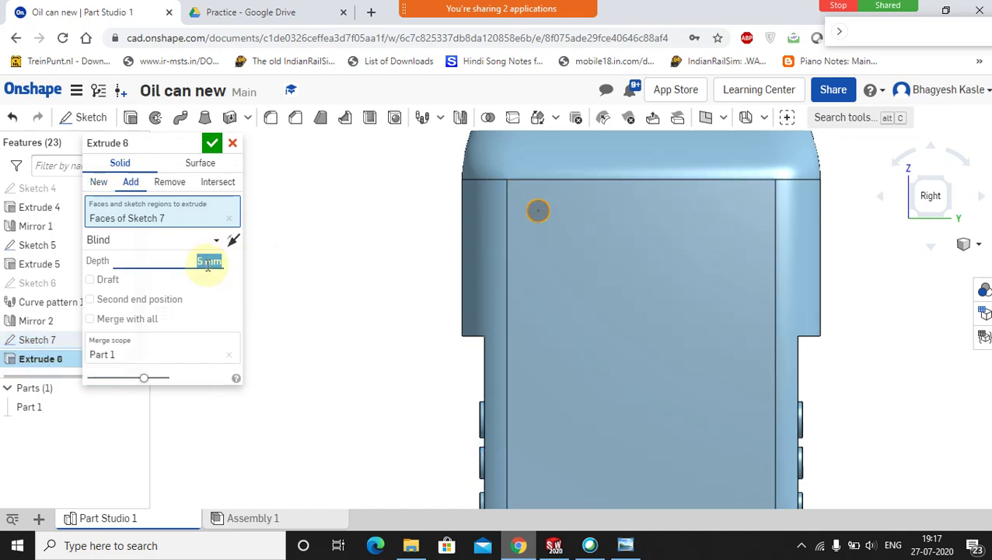
key(Home)
text(0.)
key(Return)
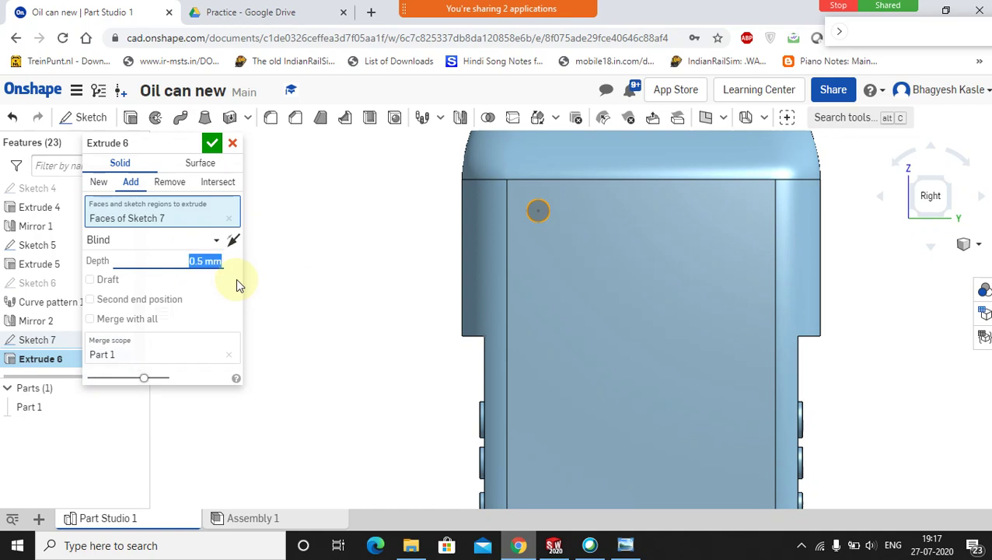
click(211, 145)
Inspect the new raised dot on the can, then switch to the reference drawing and examine the side view's dot spacing and angle
middle_drag(516, 250, 464, 272)
right_drag(463, 268, 438, 284)
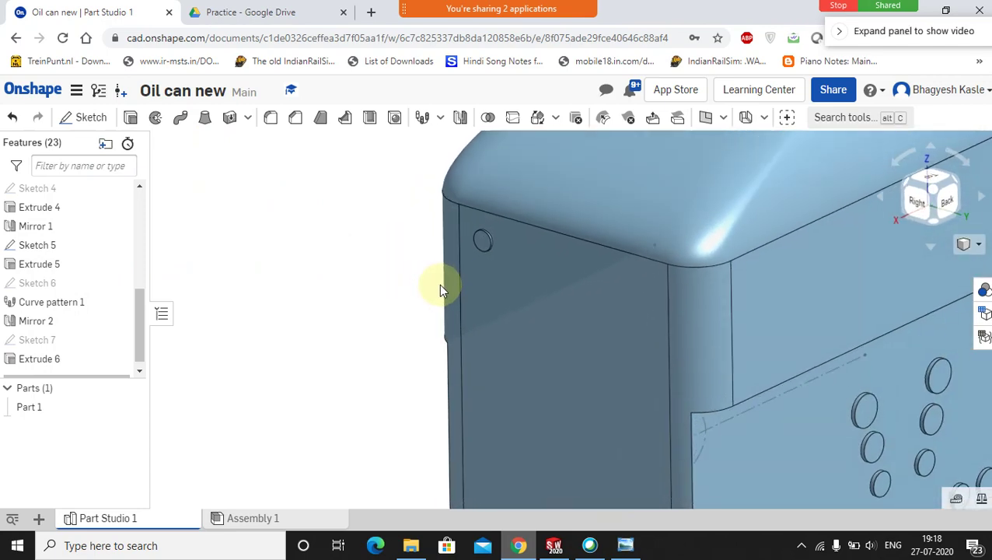
scroll(600, 345, up, 3)
scroll(604, 418, down, 3)
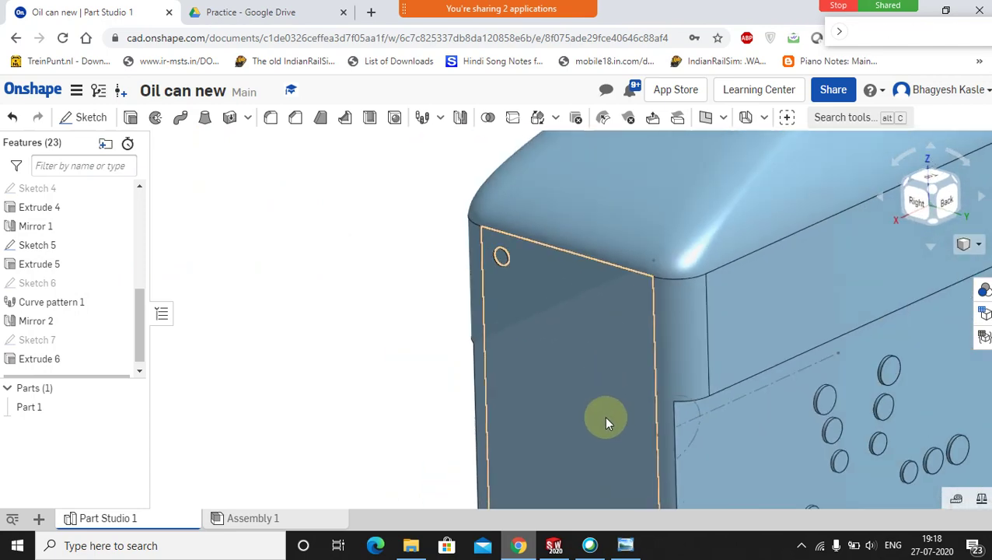
click(624, 545)
drag(720, 341, 699, 267)
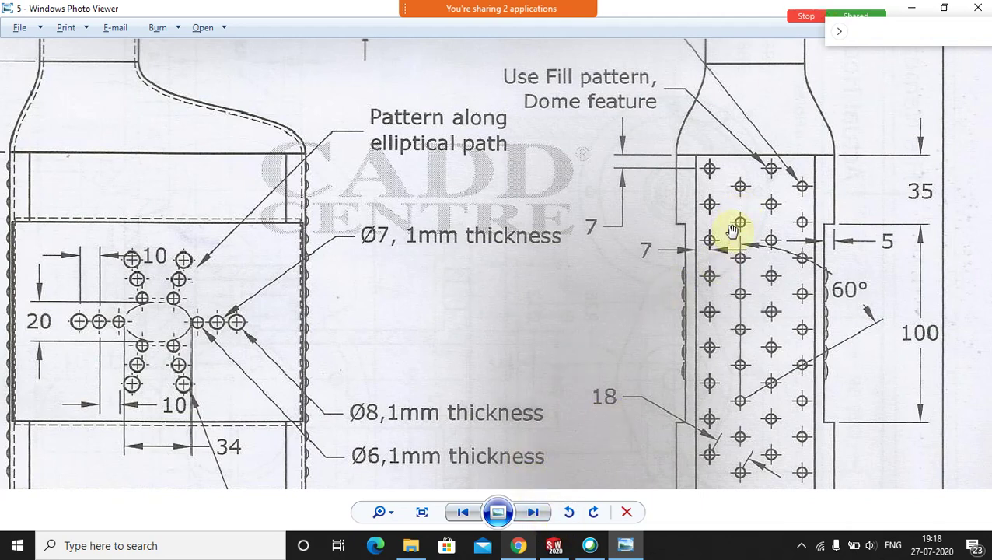
drag(726, 440, 721, 369)
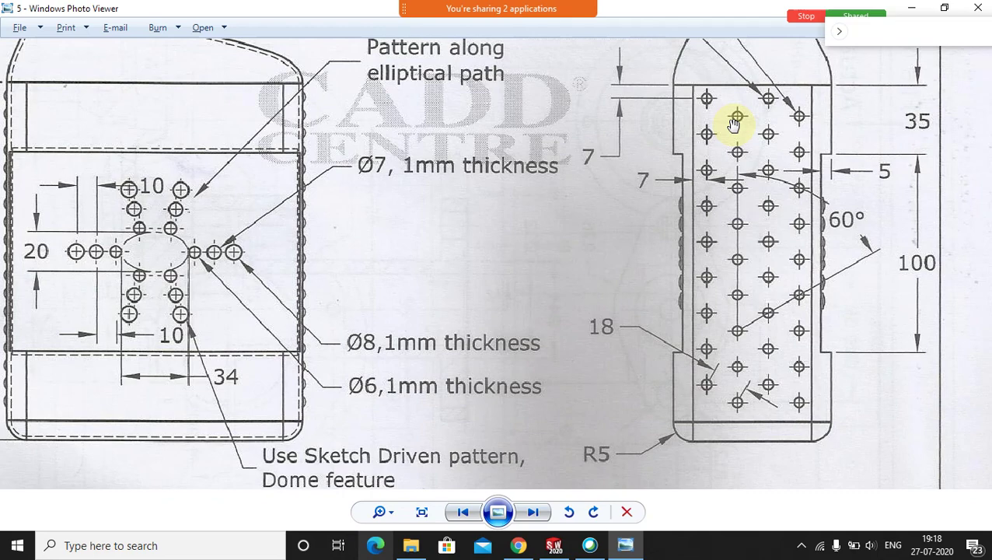
scroll(721, 138, up, 2)
drag(717, 107, 717, 142)
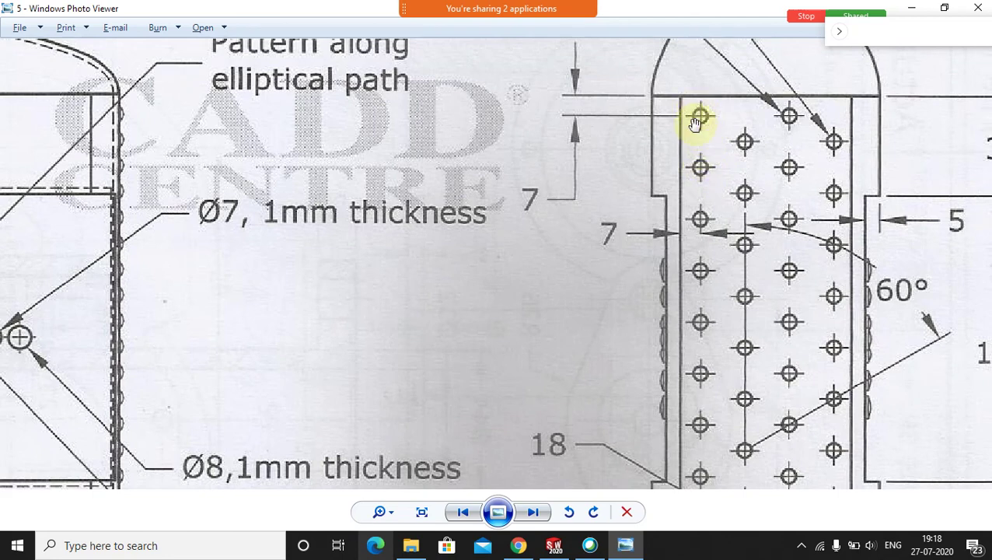
scroll(697, 111, down, 2)
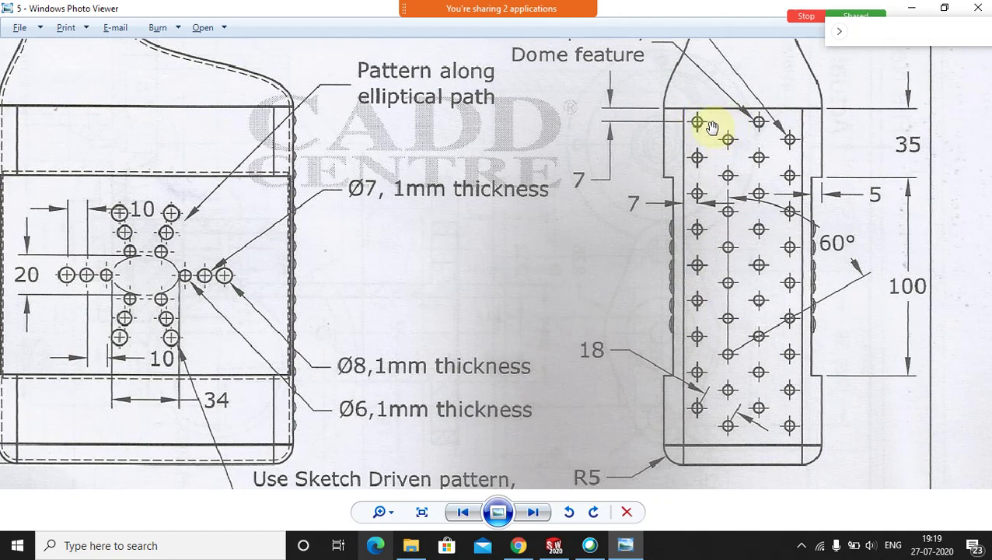
Start annotating the shared reference drawing with a freehand pen in red
mouse_move(731, 9)
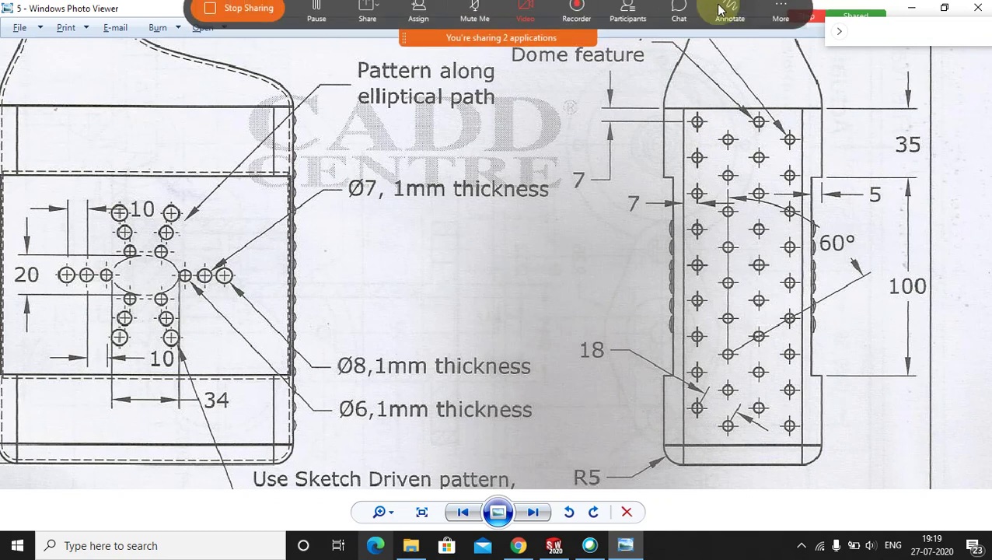
click(735, 22)
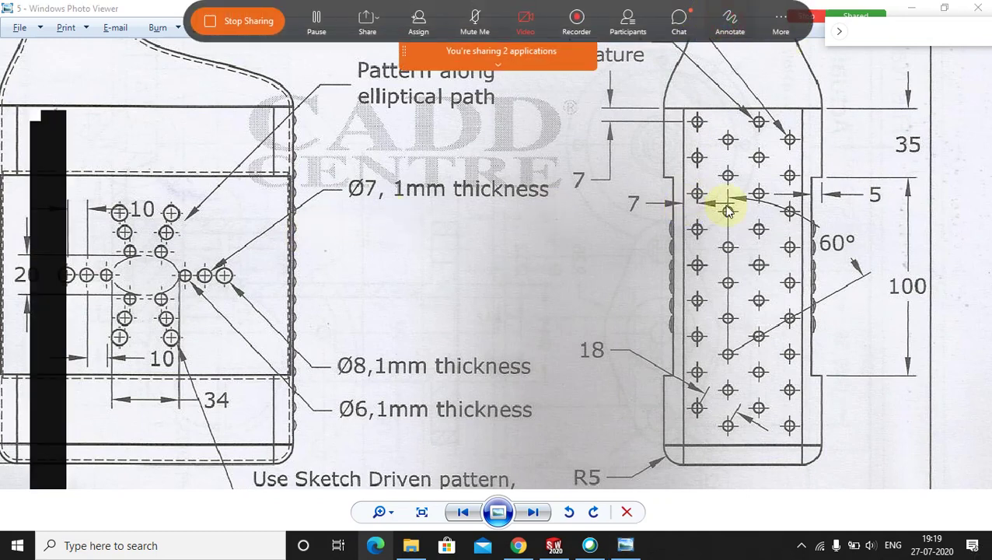
click(58, 311)
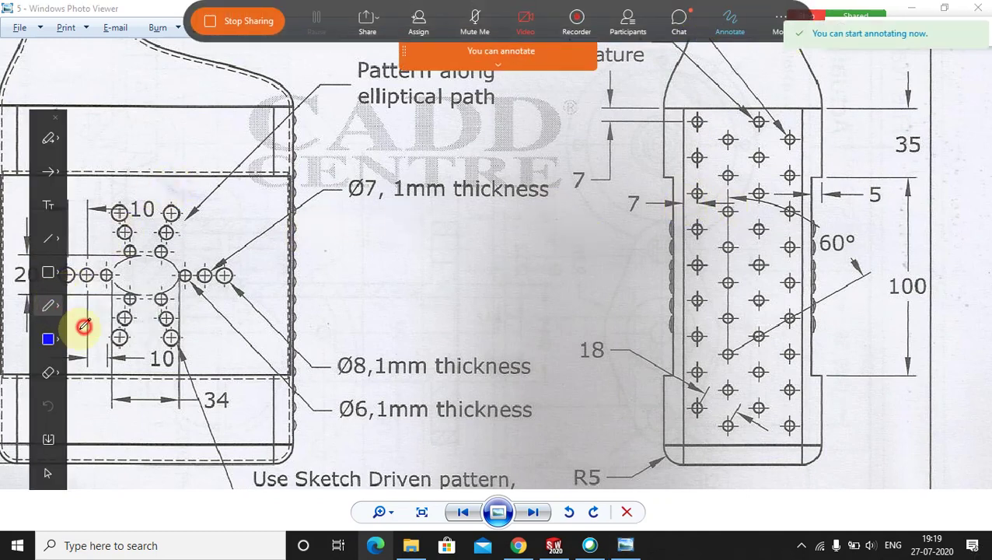
click(84, 327)
click(51, 338)
click(83, 342)
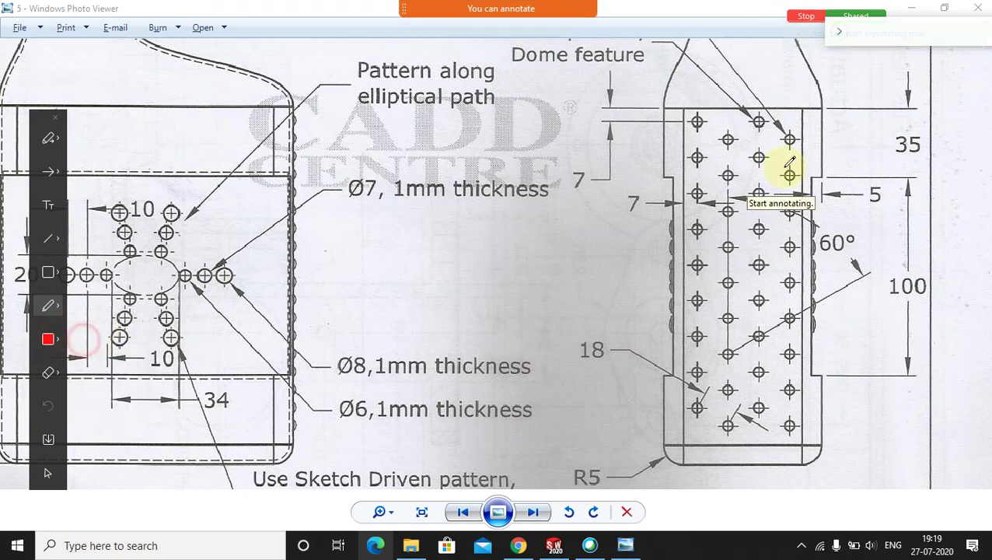
Mark the vertical and horizontal dot spacing and a right triangle along the angled line, write 18 and cos, and clear the annotations
drag(698, 158, 698, 193)
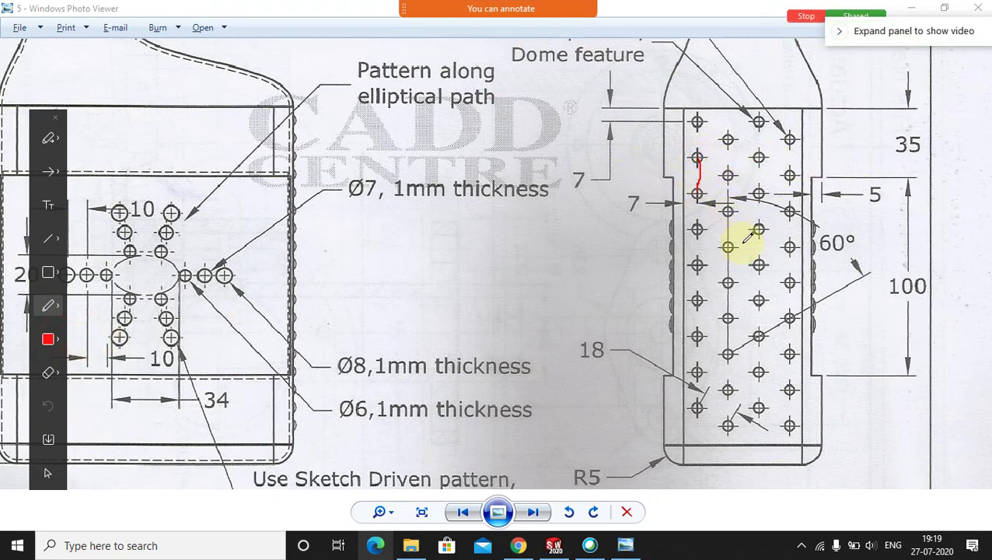
drag(697, 373, 724, 372)
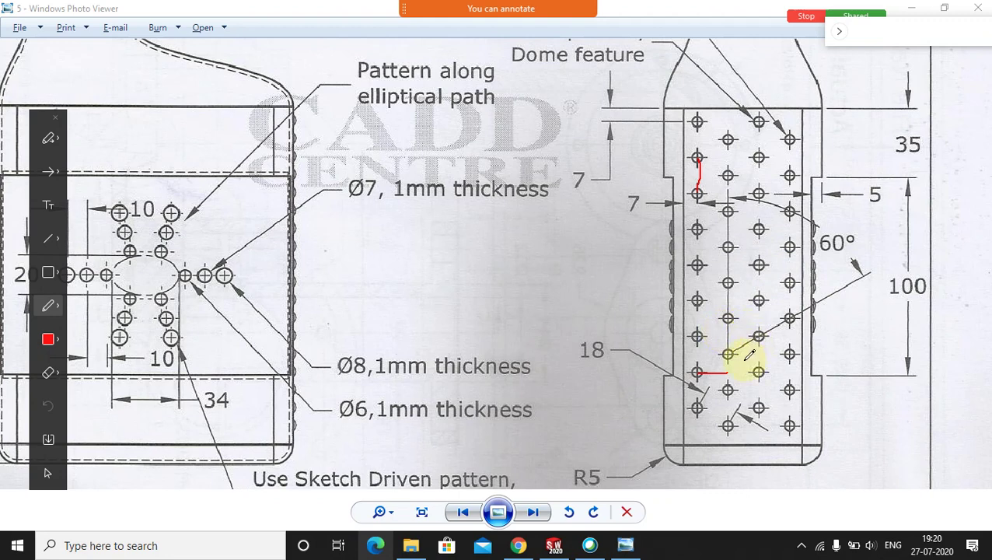
mouse_move(728, 354)
mouse_down()
mouse_move(758, 351)
mouse_move(756, 339)
mouse_move(729, 352)
mouse_up()
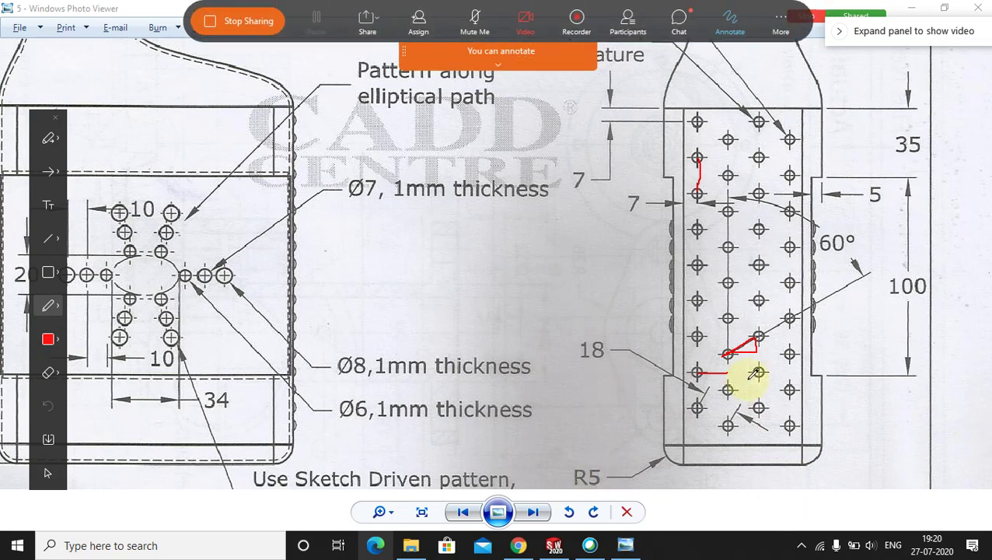
drag(732, 329, 739, 335)
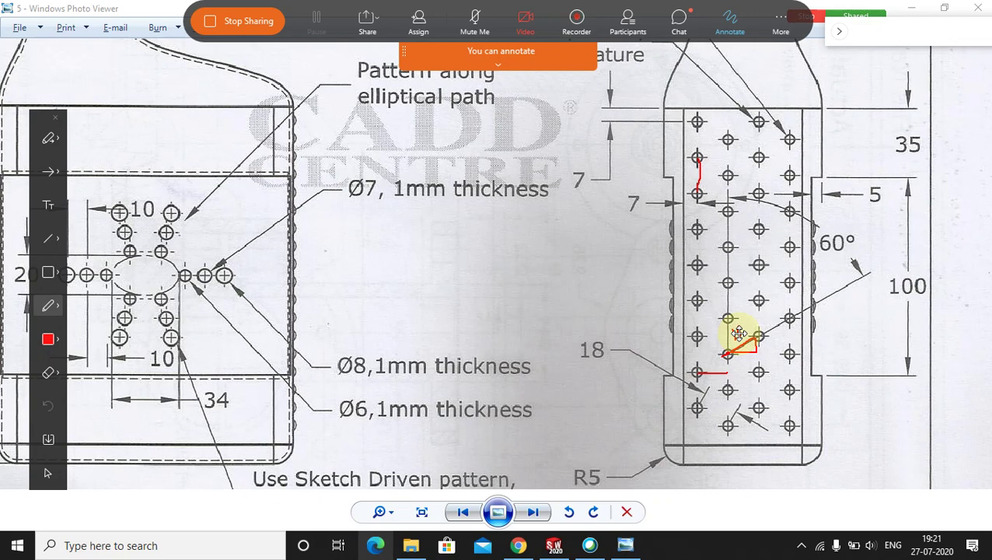
mouse_move(426, 277)
mouse_down()
mouse_move(411, 294)
mouse_move(455, 280)
mouse_move(456, 291)
mouse_up()
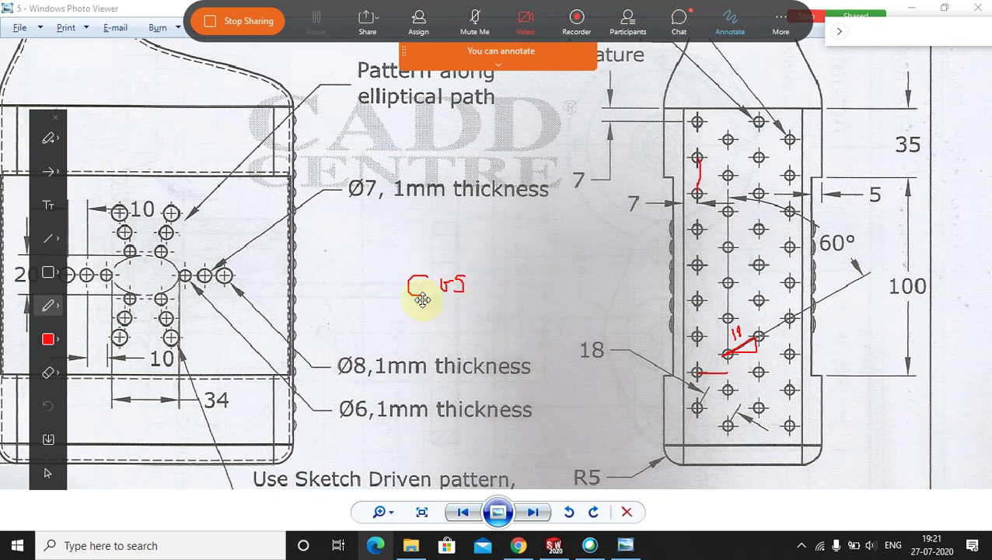
click(729, 23)
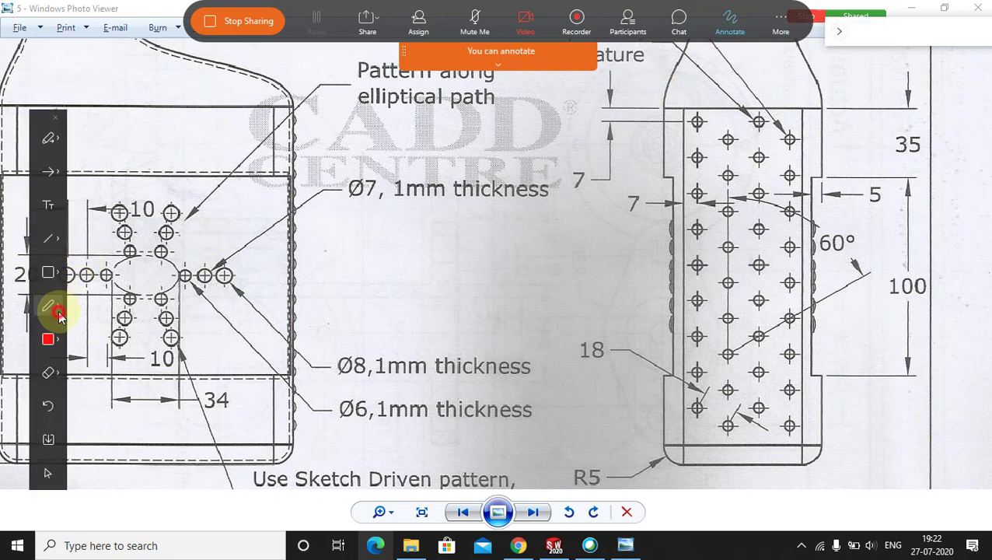
Mark the diagonal 18 mm spacing between the lowest dots of the first two columns in red, and clear the annotation
click(53, 310)
click(101, 330)
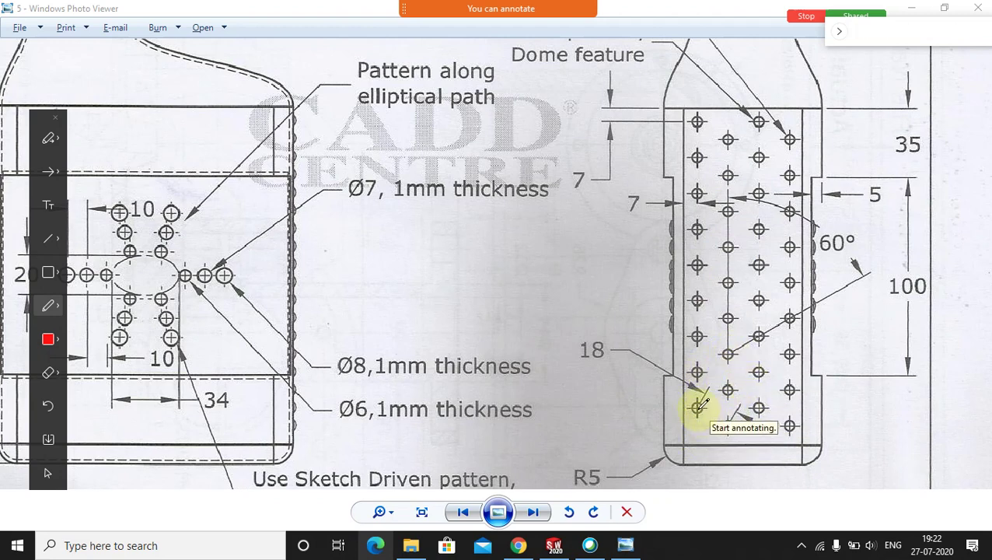
drag(698, 405, 726, 423)
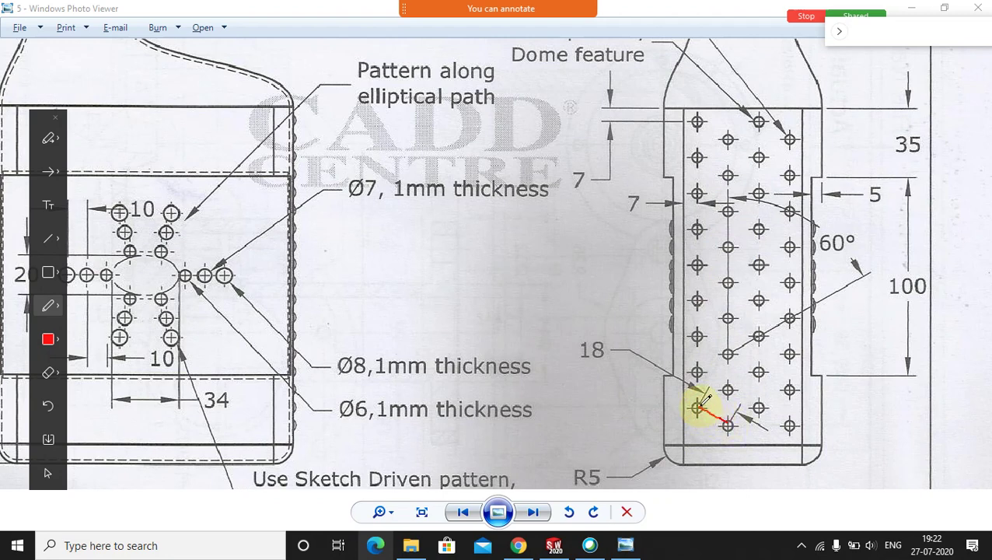
click(729, 23)
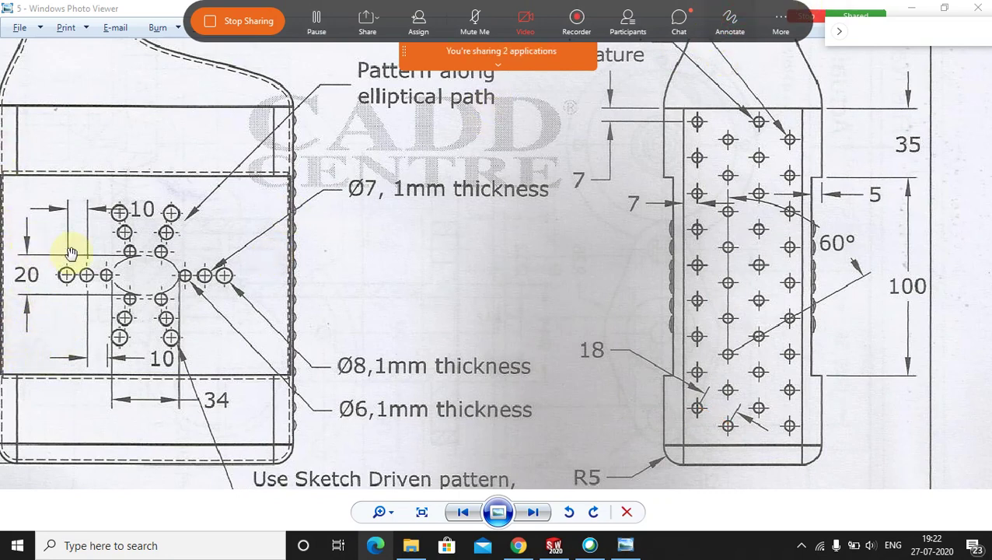
Restart annotating with the red pen and draw a line between the neighbouring second- and third-column dots along the 60° reference line
click(729, 23)
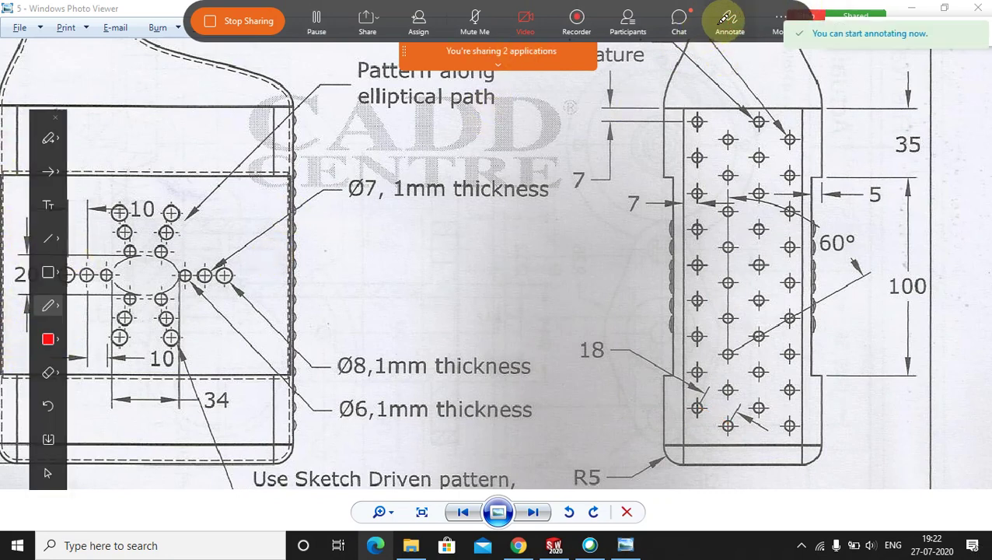
click(59, 309)
click(88, 327)
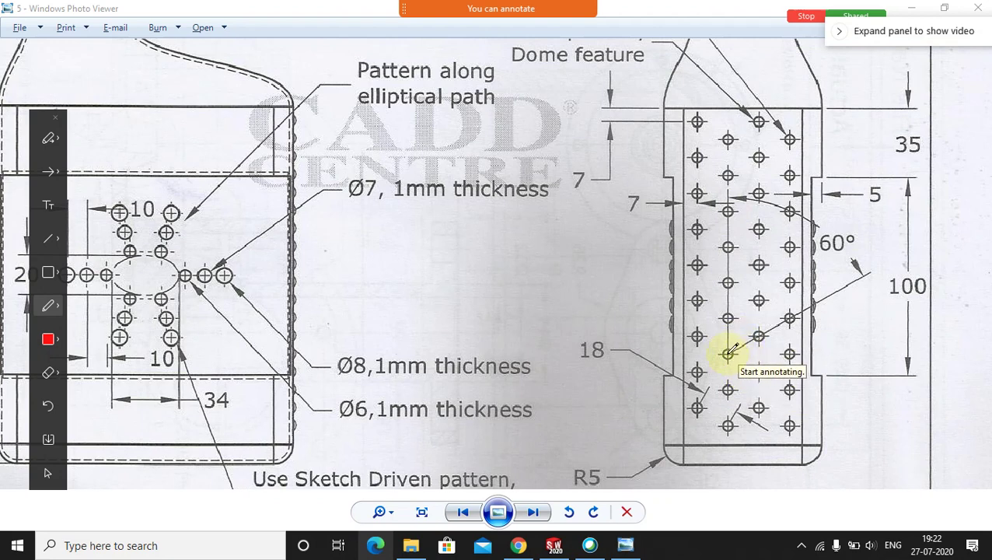
drag(727, 353, 759, 335)
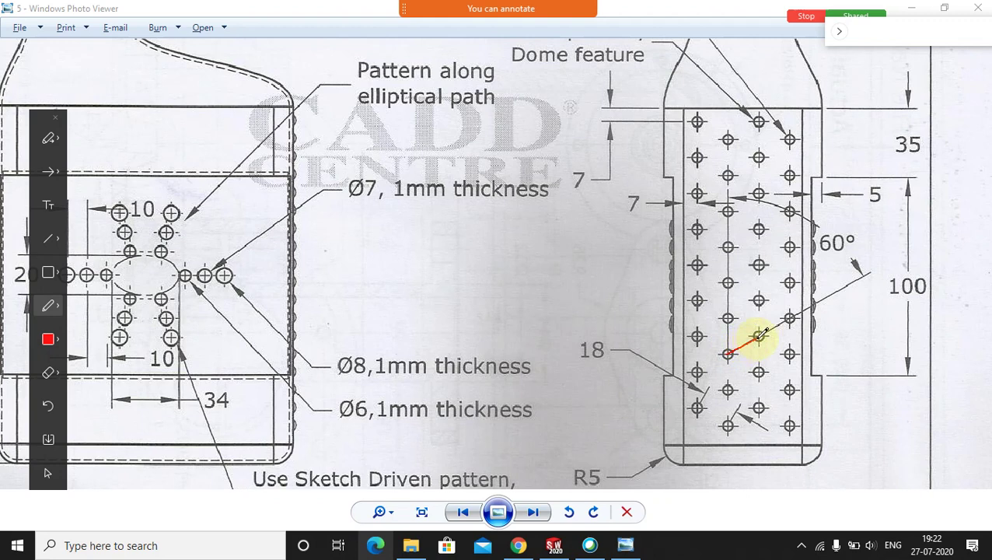
Add a horizontal red line from the third-column dot towards the second column, and erase the triangle marks
drag(759, 335, 733, 336)
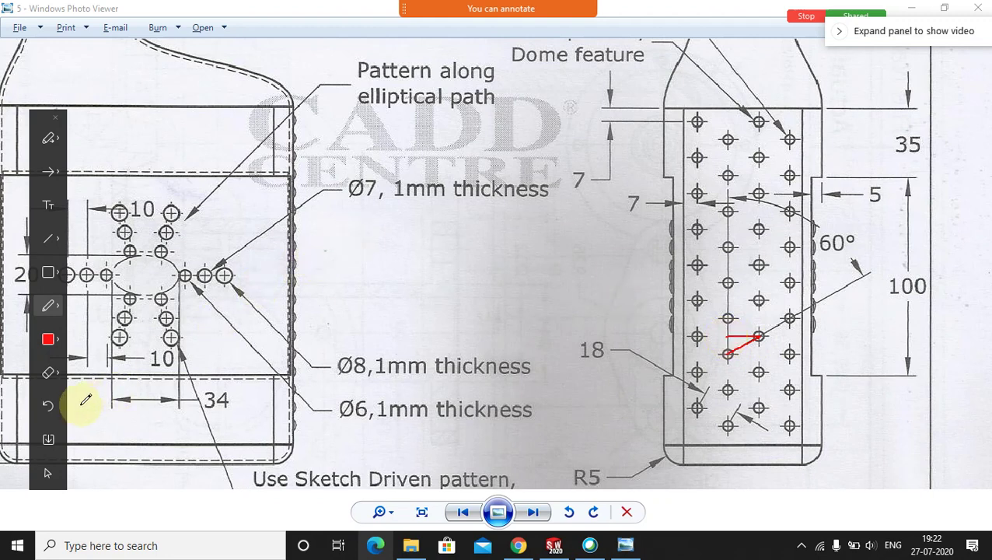
click(48, 372)
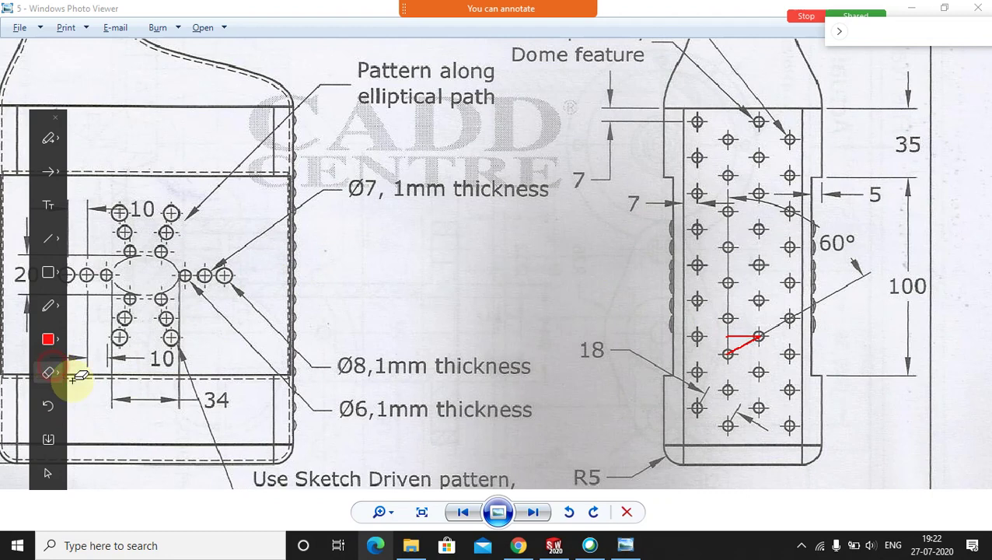
click(743, 342)
mouse_move(529, 10)
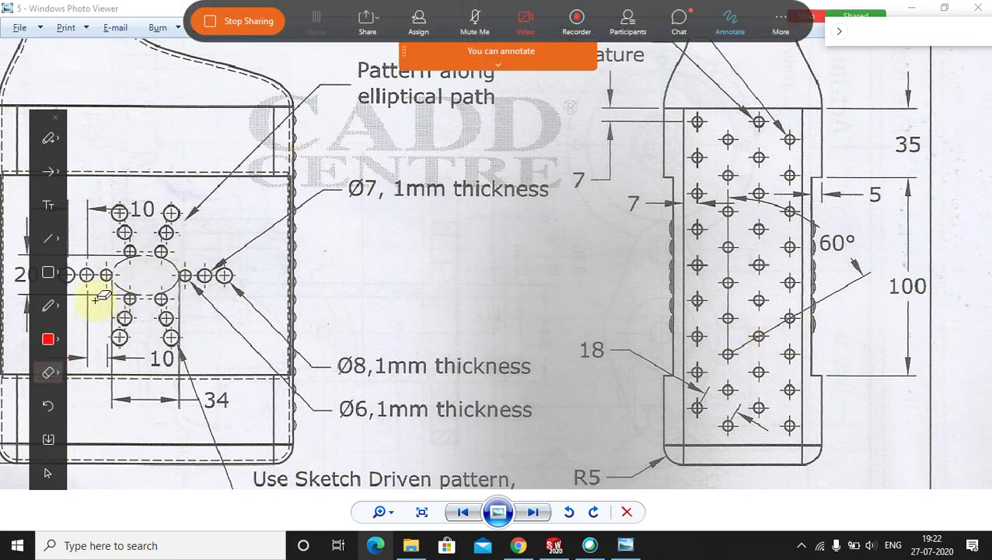
Draw a red right triangle below the 60° reference line between the second- and third-column dots, and check the meeting chat
click(48, 306)
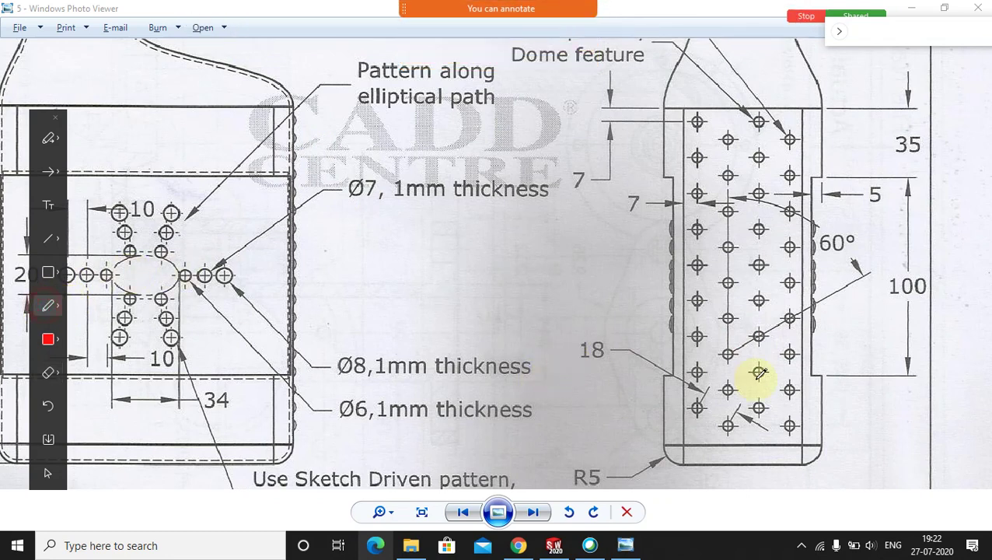
mouse_move(726, 354)
mouse_down()
mouse_move(757, 354)
mouse_move(759, 336)
mouse_move(728, 354)
mouse_up()
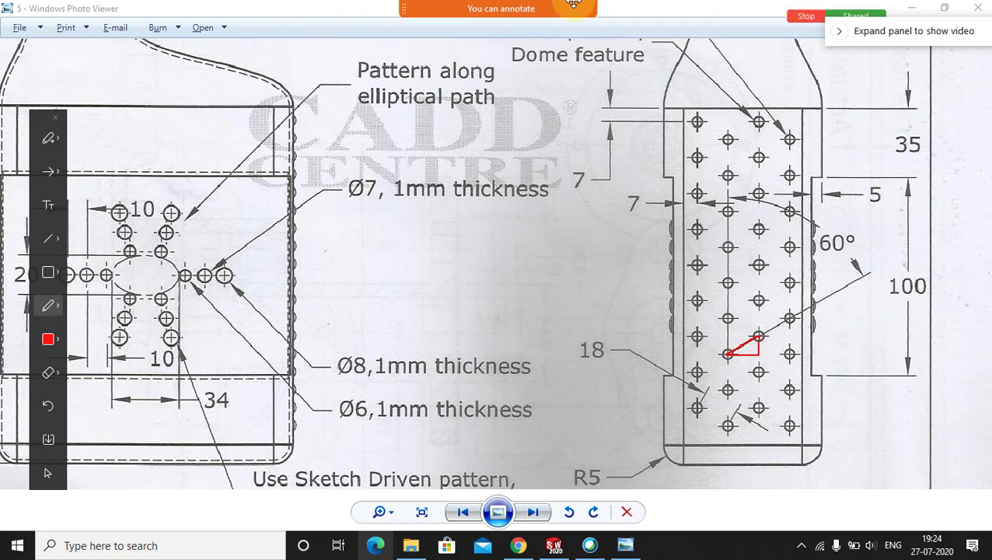
click(679, 11)
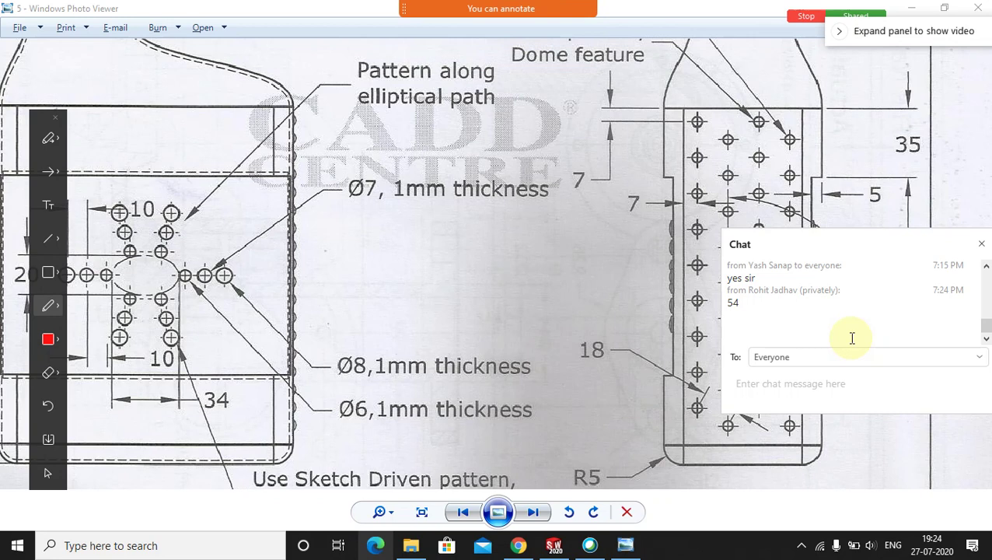
click(983, 246)
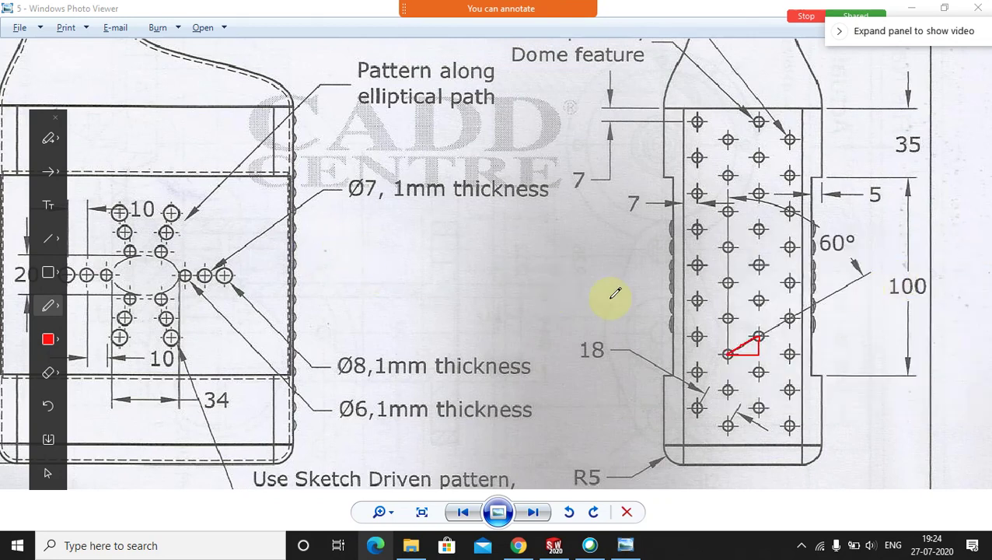
Sketch an enlarged right triangle in the blank area, label its hypotenuse 18, and add a vertical reference line with an angle arc
drag(445, 307, 502, 308)
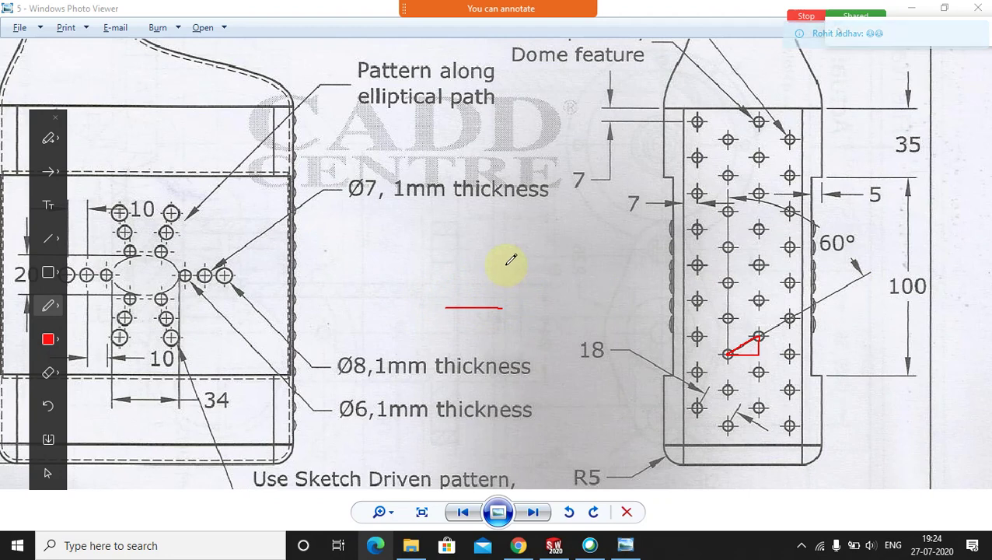
drag(504, 307, 504, 269)
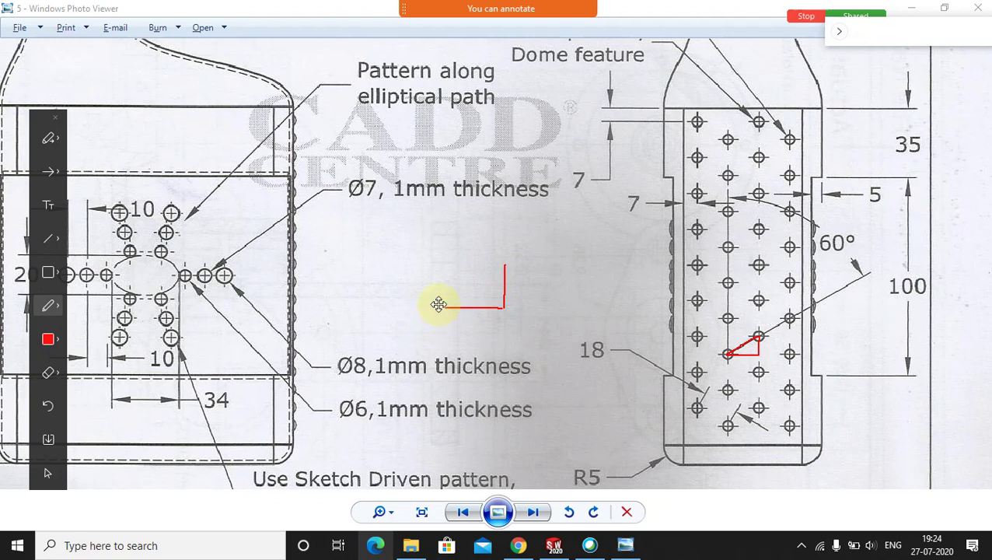
mouse_move(437, 309)
mouse_down()
mouse_move(507, 263)
mouse_move(459, 284)
mouse_move(473, 275)
mouse_move(467, 269)
mouse_up()
drag(445, 302, 449, 221)
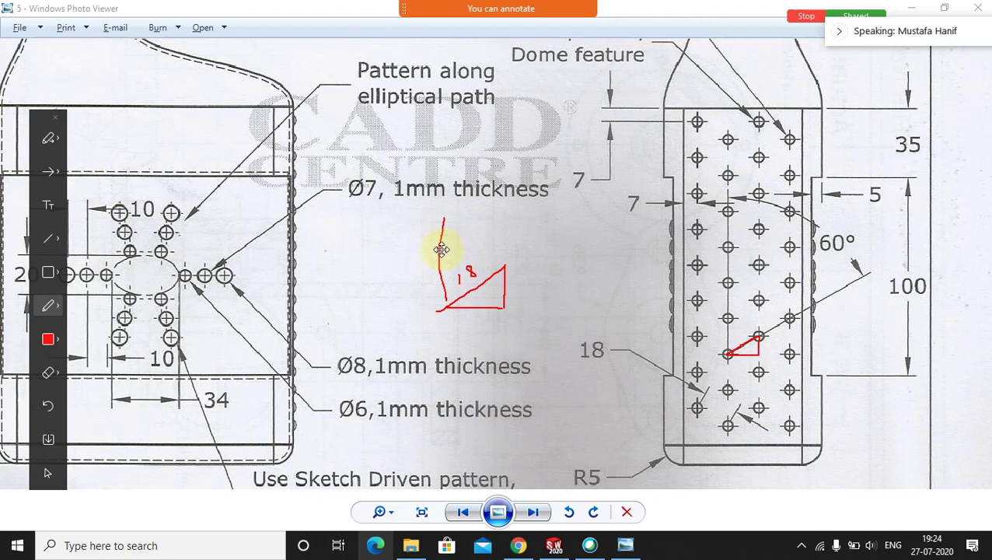
drag(461, 239, 489, 264)
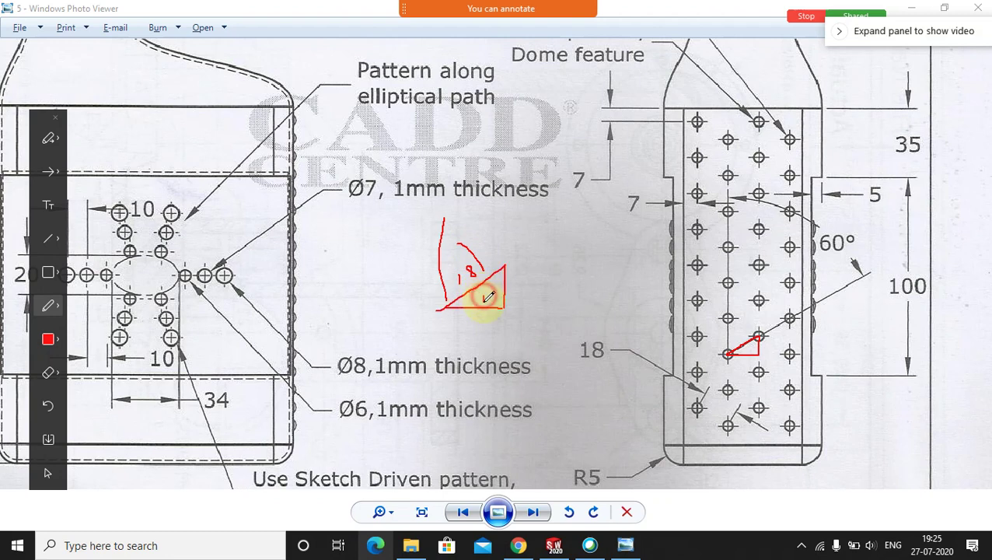
Mark an angle inside the enlarged triangle and write the cosine relation as adjacent over hypotenuse, with cos 30 = x/18
mouse_move(486, 298)
mouse_down()
mouse_move(502, 287)
mouse_move(503, 326)
mouse_move(520, 333)
mouse_move(543, 315)
mouse_move(546, 326)
mouse_move(569, 316)
mouse_up()
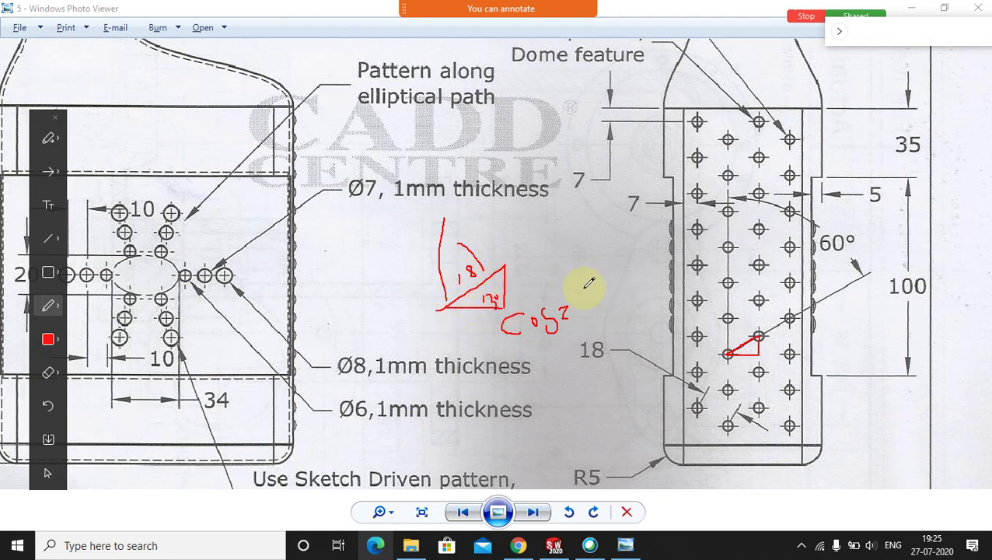
mouse_move(595, 275)
mouse_down()
mouse_move(620, 266)
mouse_move(618, 277)
mouse_move(643, 282)
mouse_move(600, 313)
mouse_move(659, 333)
mouse_up()
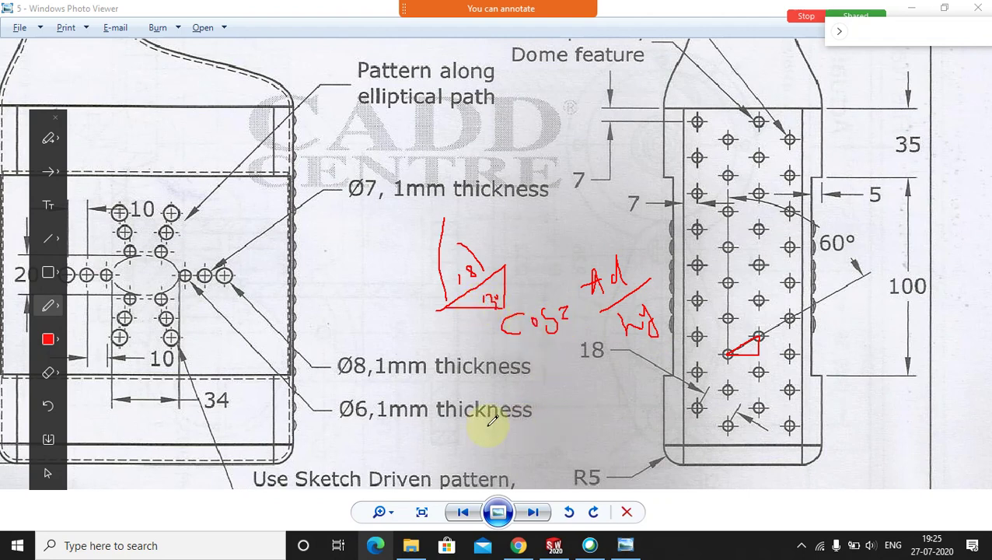
mouse_move(498, 421)
mouse_down()
mouse_move(507, 441)
mouse_move(519, 418)
mouse_move(535, 423)
mouse_move(558, 398)
mouse_move(557, 423)
mouse_move(574, 395)
mouse_move(606, 395)
mouse_move(619, 361)
mouse_move(627, 375)
mouse_move(654, 371)
mouse_up()
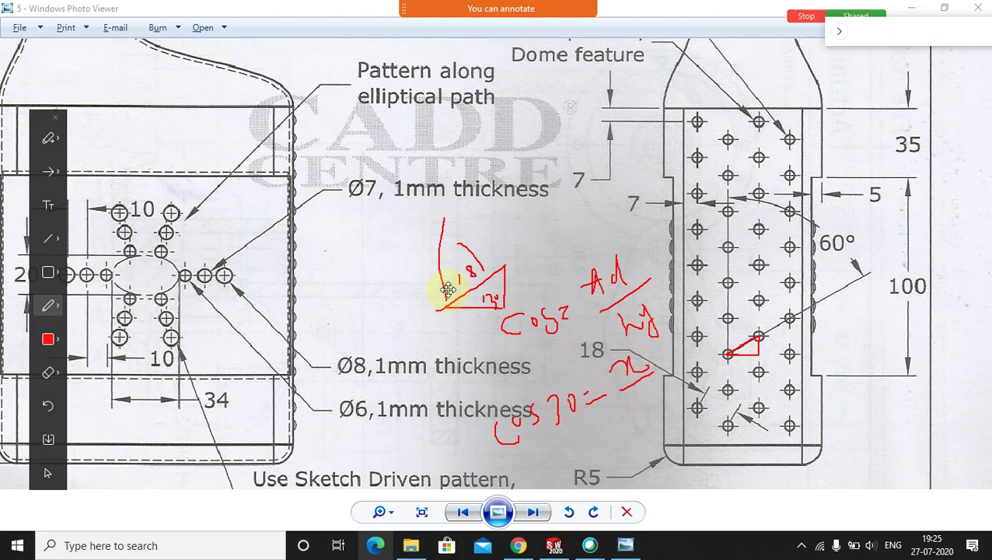
drag(632, 403, 635, 418)
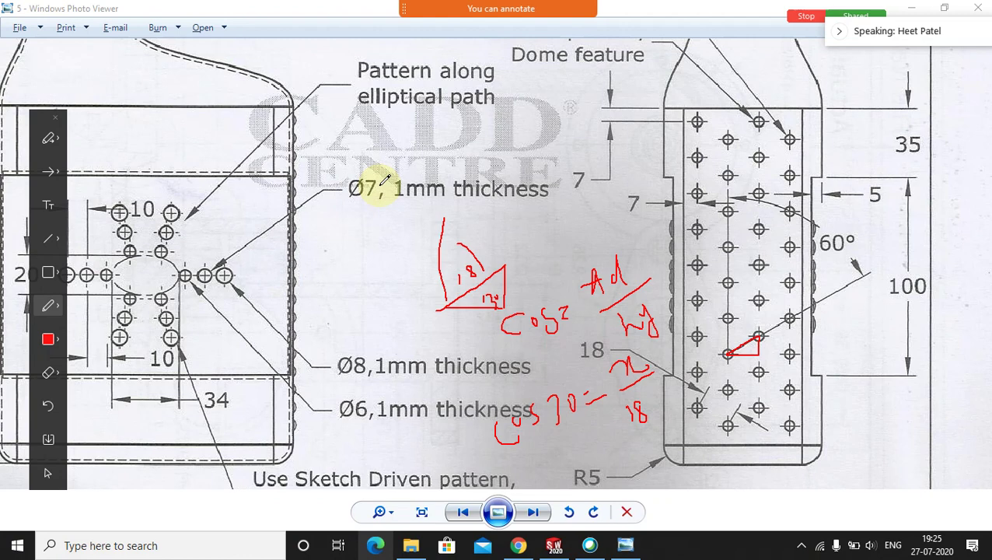
Check the meeting chat for replies, and end the annotation session on the reference drawing
mouse_move(546, 6)
click(670, 19)
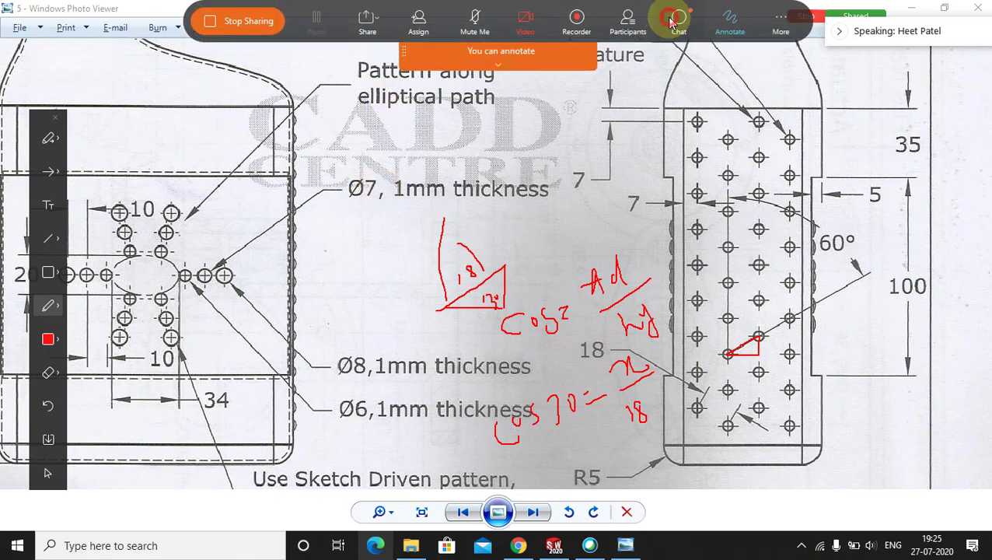
click(979, 242)
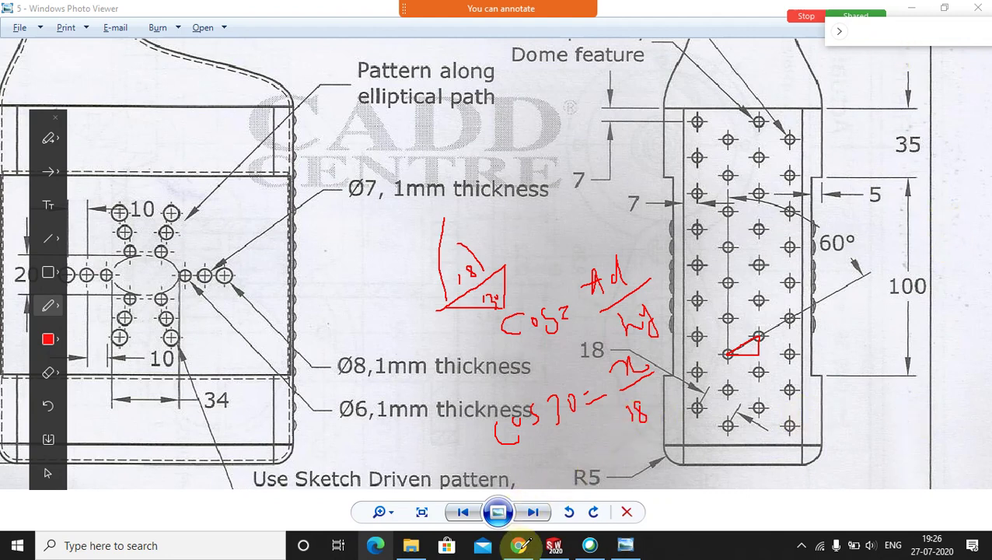
mouse_move(746, 16)
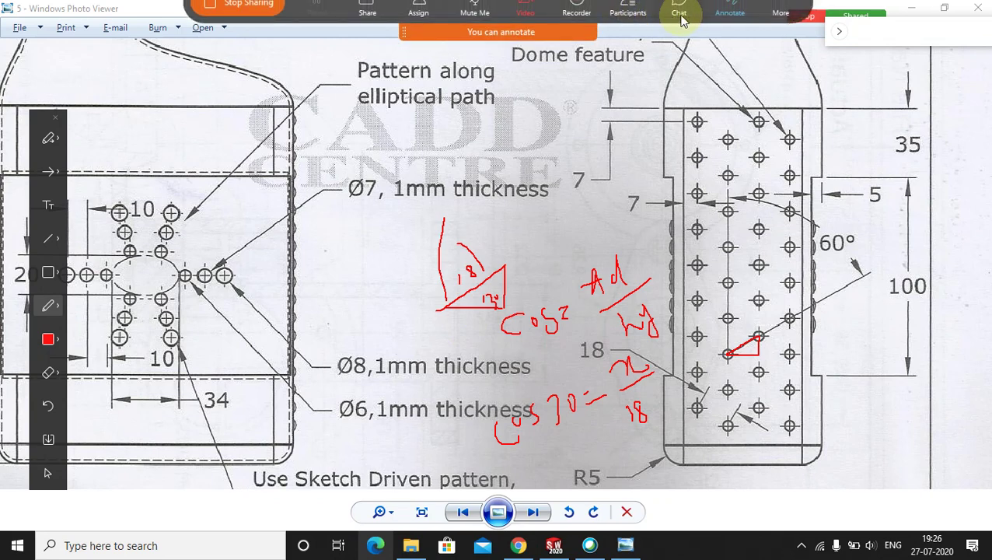
click(742, 17)
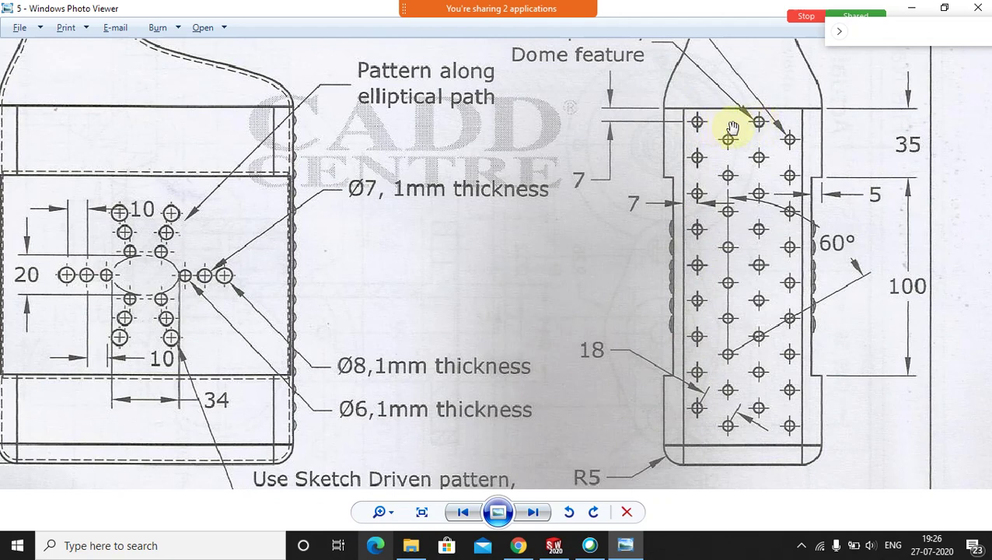
Switch to the Onshape oil can model and start a Linear pattern set to Feature pattern
click(518, 545)
scroll(712, 368, up, 3)
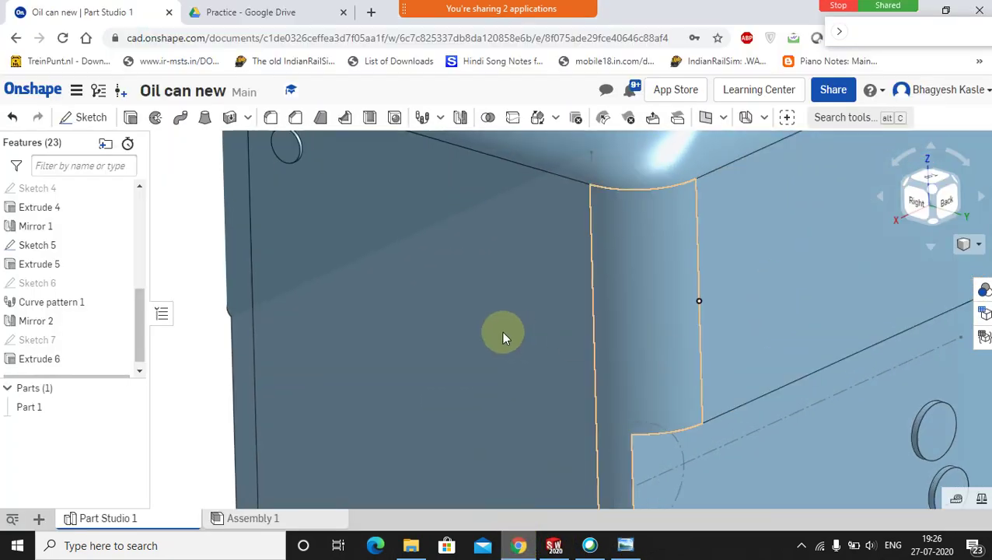
scroll(503, 331, down, 3)
click(440, 118)
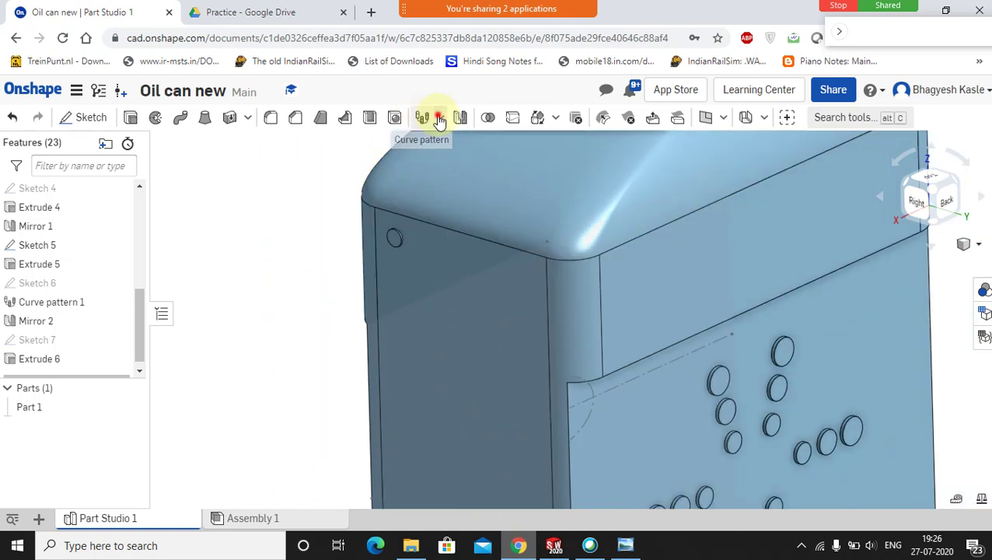
click(447, 144)
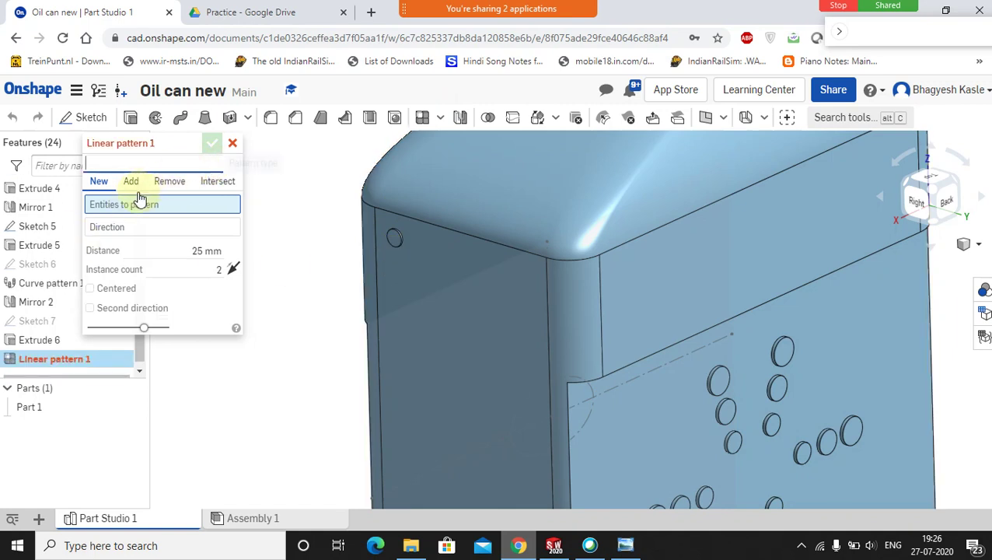
click(136, 162)
click(127, 205)
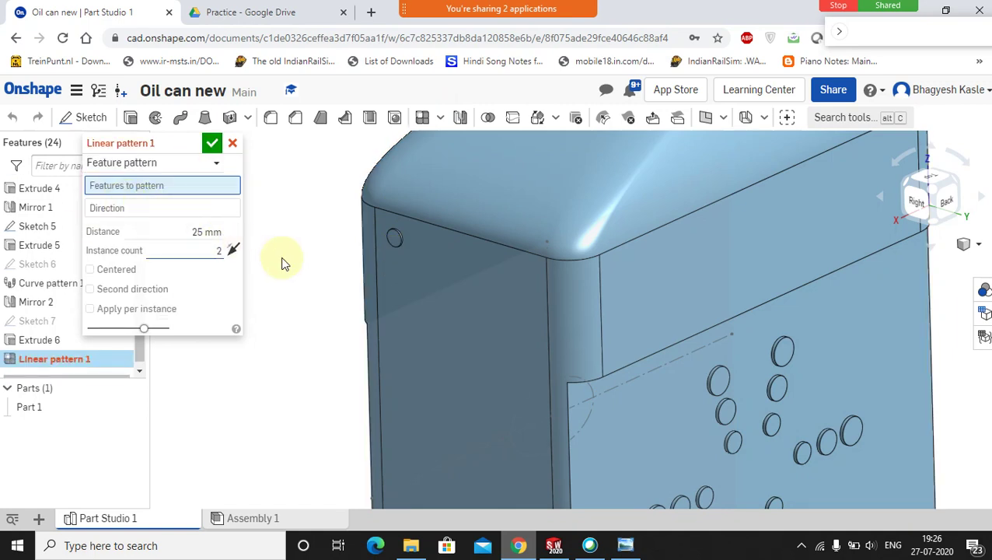
Choose the raised dot on the side face as the feature to pattern and the face's adjacent vertical edge as the direction
scroll(381, 253, up, 3)
scroll(394, 246, up, 1)
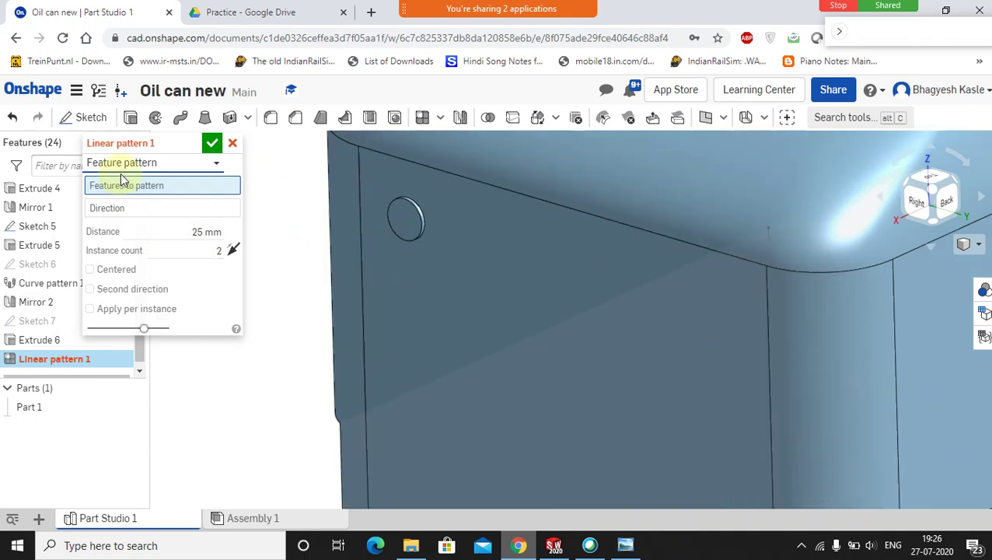
click(403, 223)
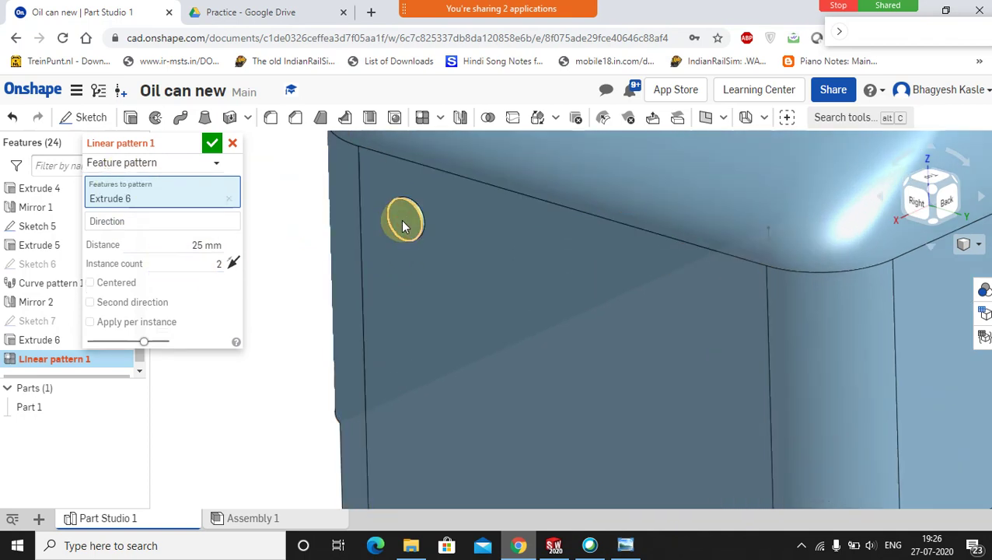
click(165, 224)
click(165, 224)
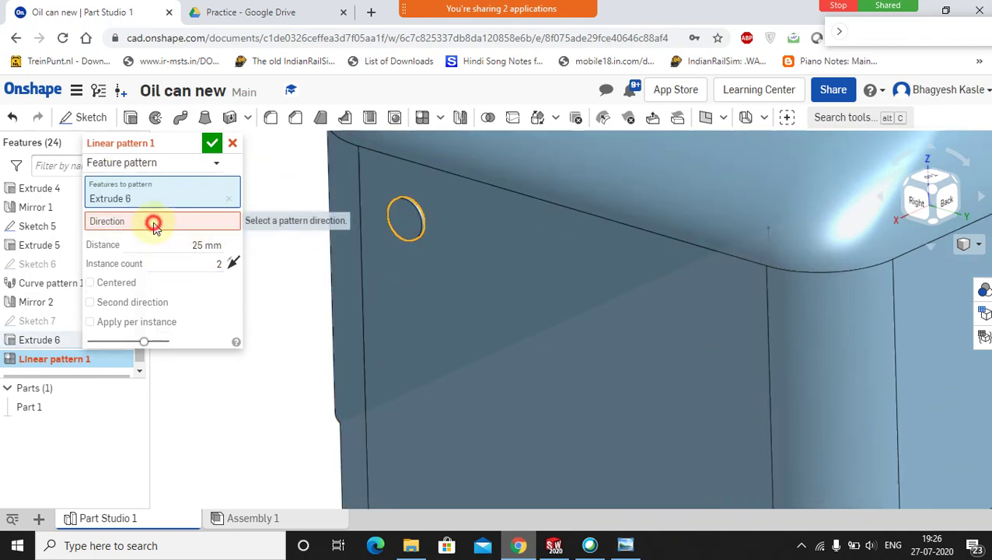
click(359, 225)
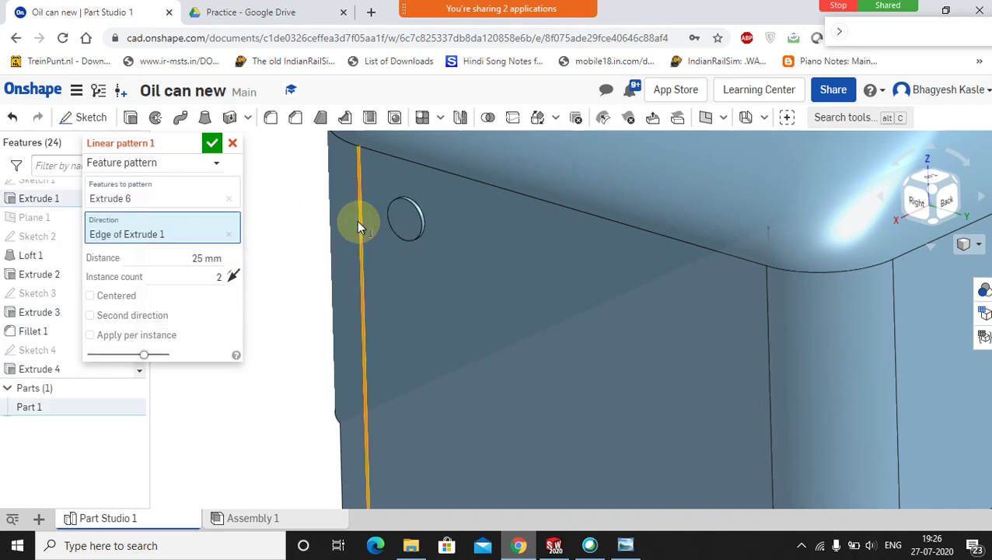
Consult the first dot column in the reference drawing, and set the linear pattern's distance to 18 mm with 8 instances
click(614, 549)
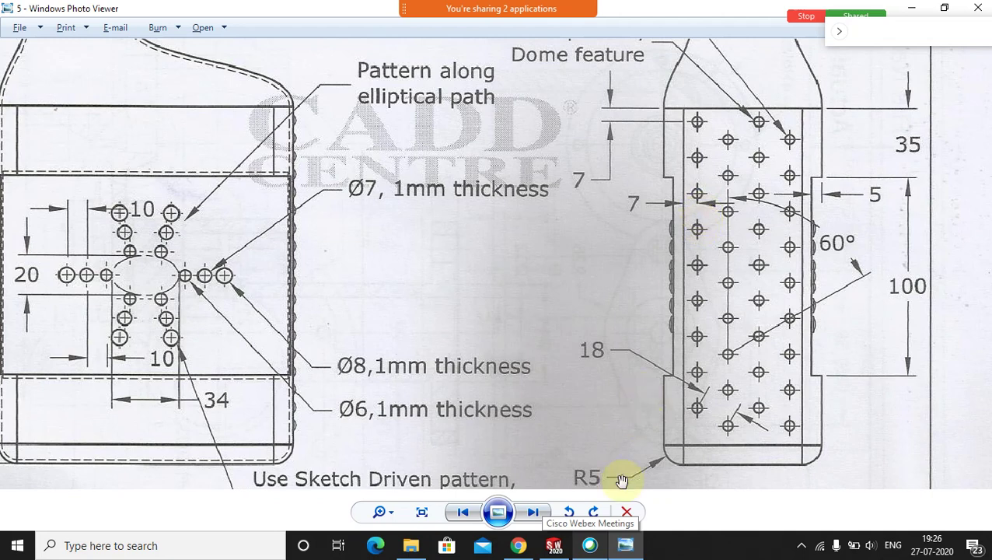
click(703, 159)
click(706, 191)
click(698, 230)
click(701, 267)
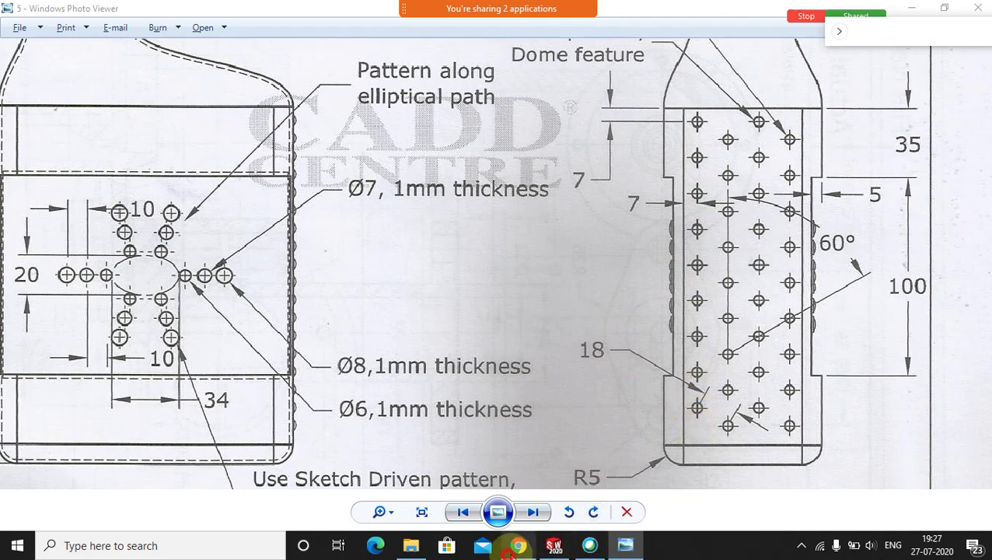
click(520, 545)
click(186, 260)
drag(186, 260, 223, 259)
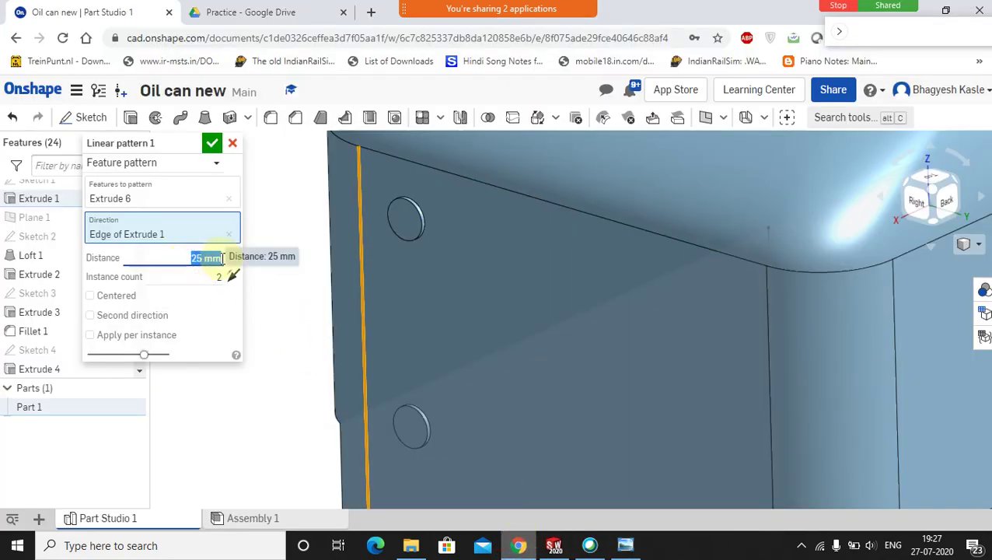
text(18)
key(Return)
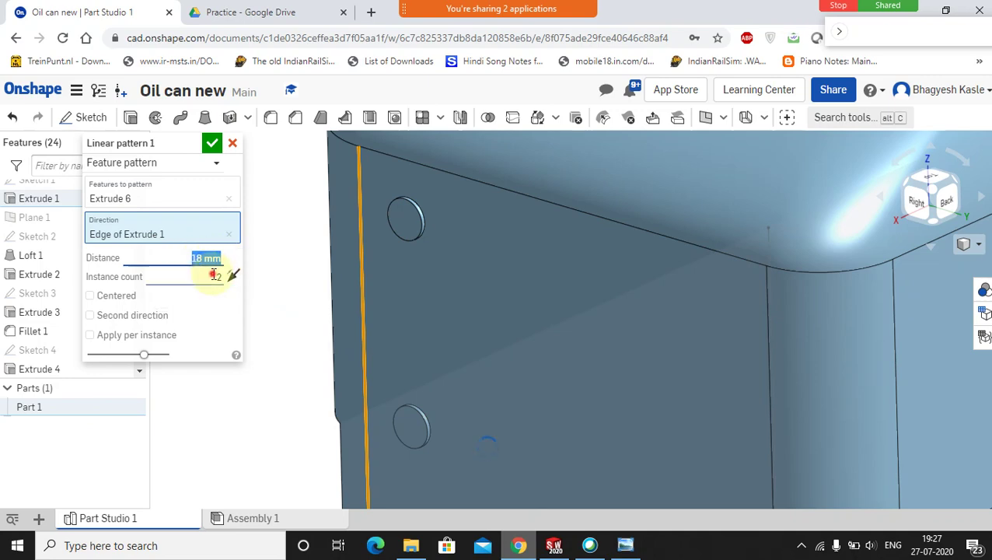
click(221, 281)
text(8)
key(Return)
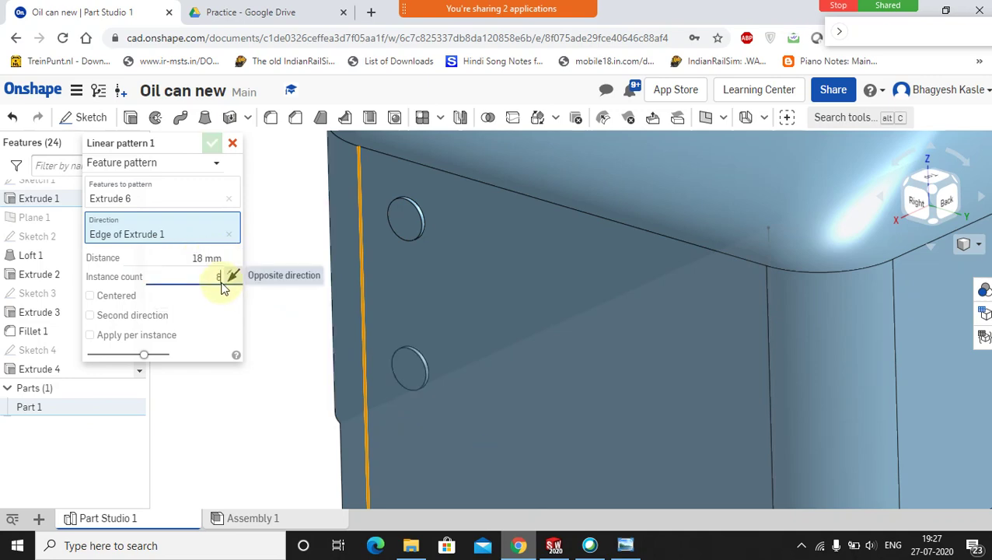
Inspect the patterned dot column along the full height of the side face and compare it with the reference drawing
scroll(489, 348, down, 5)
scroll(493, 353, down, 2)
scroll(474, 419, up, 6)
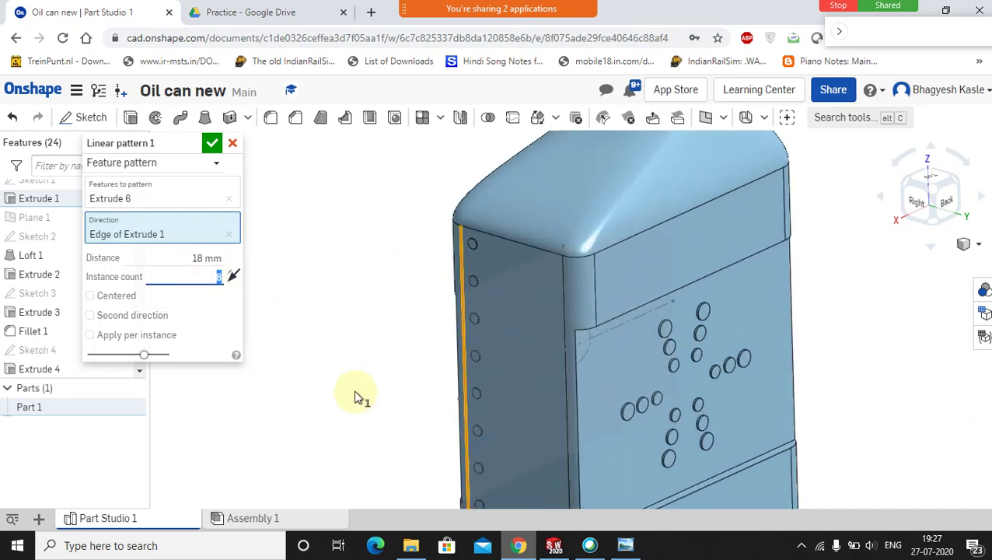
scroll(491, 432, up, 1)
scroll(490, 432, down, 3)
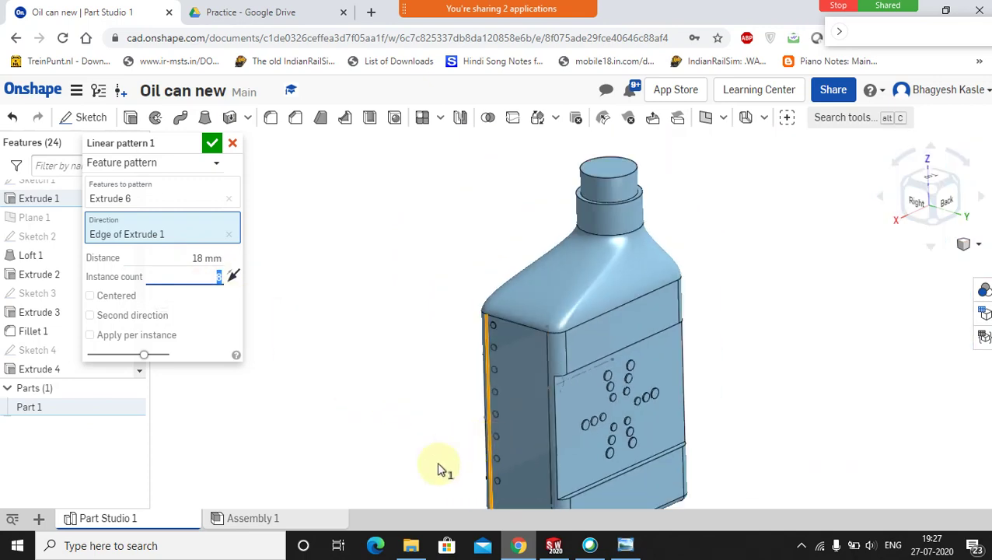
middle_drag(456, 412, 459, 381)
scroll(458, 366, up, 3)
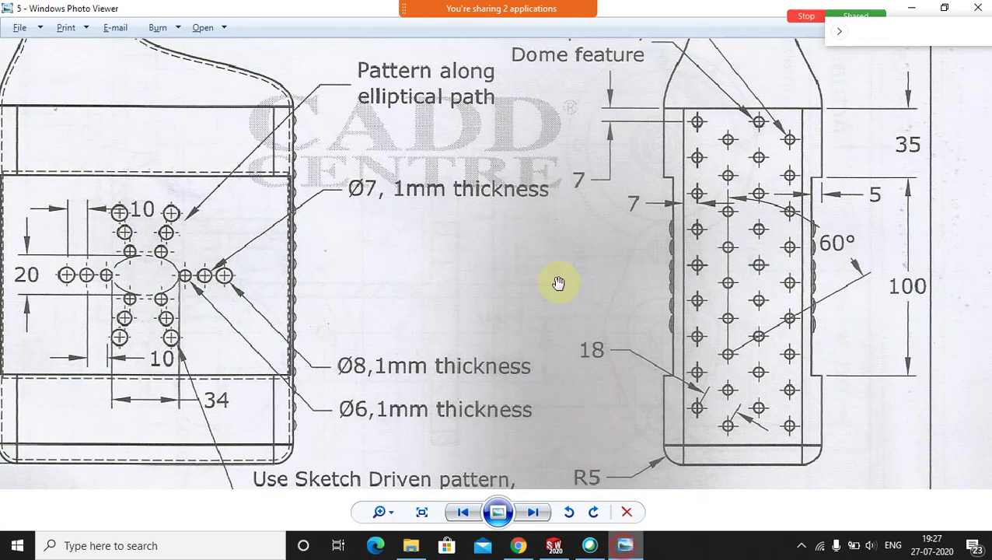
Check the dot columns in the reference drawing and set the linear pattern's first-direction instance count to 9
click(625, 545)
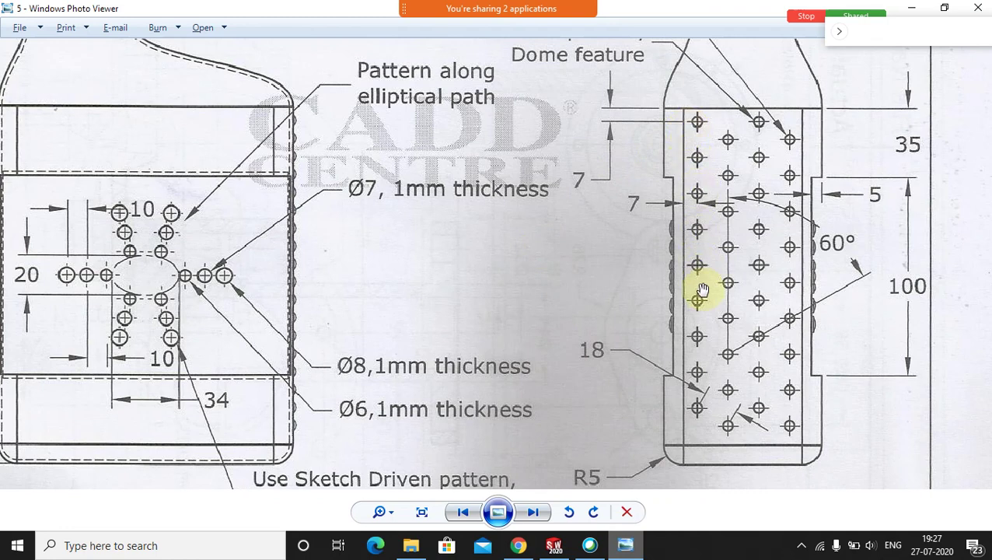
click(518, 545)
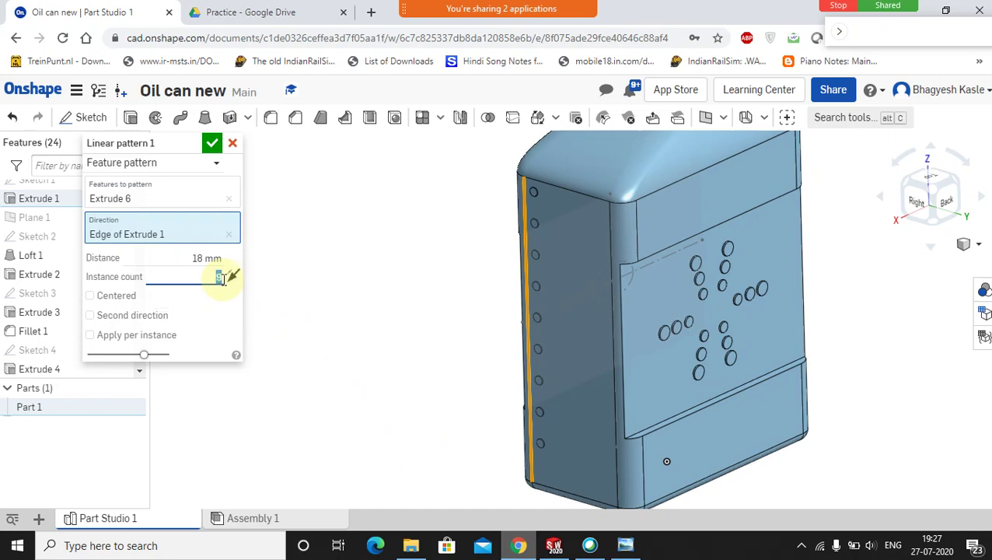
click(627, 552)
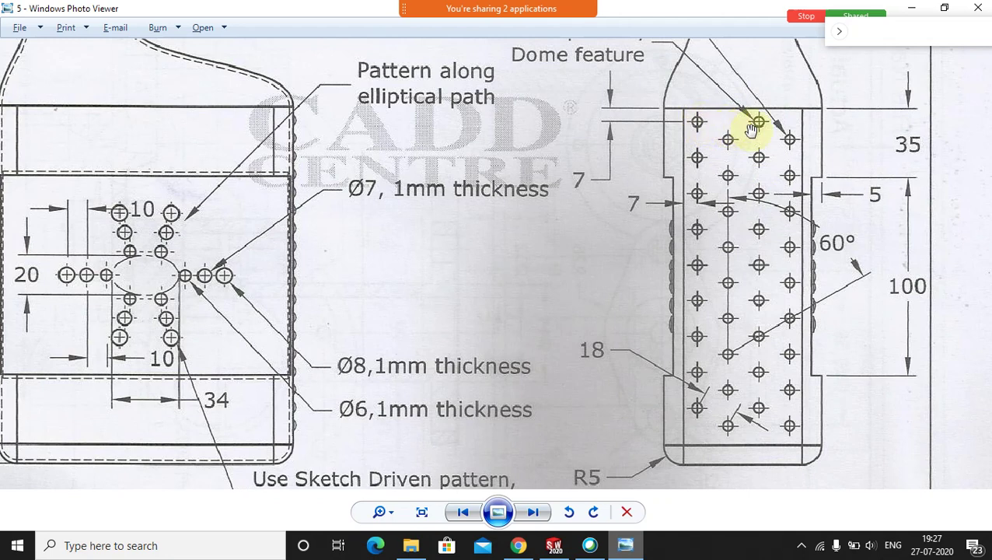
click(518, 545)
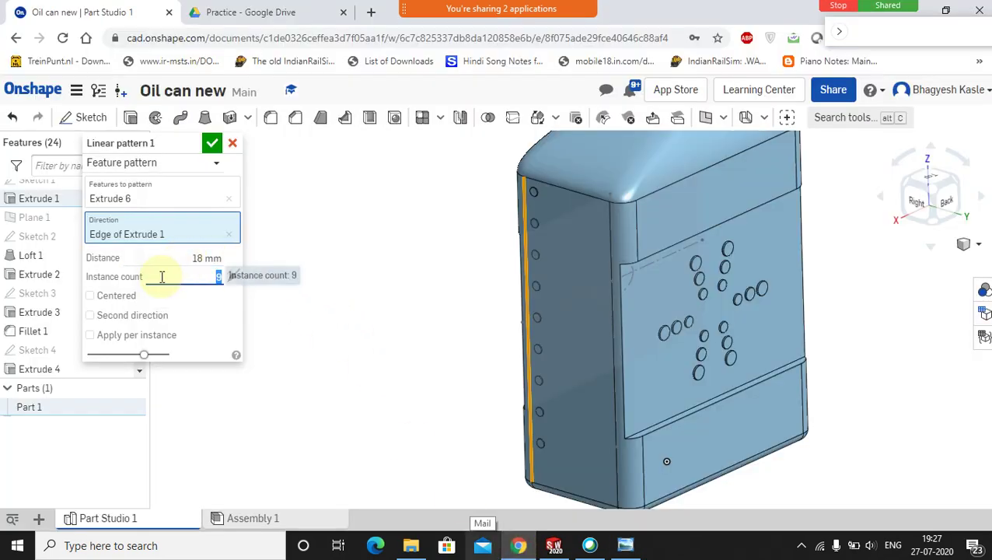
Add a second direction to the linear pattern along the side face's bottom edge, with a distance of 15.58*2 mm
click(90, 315)
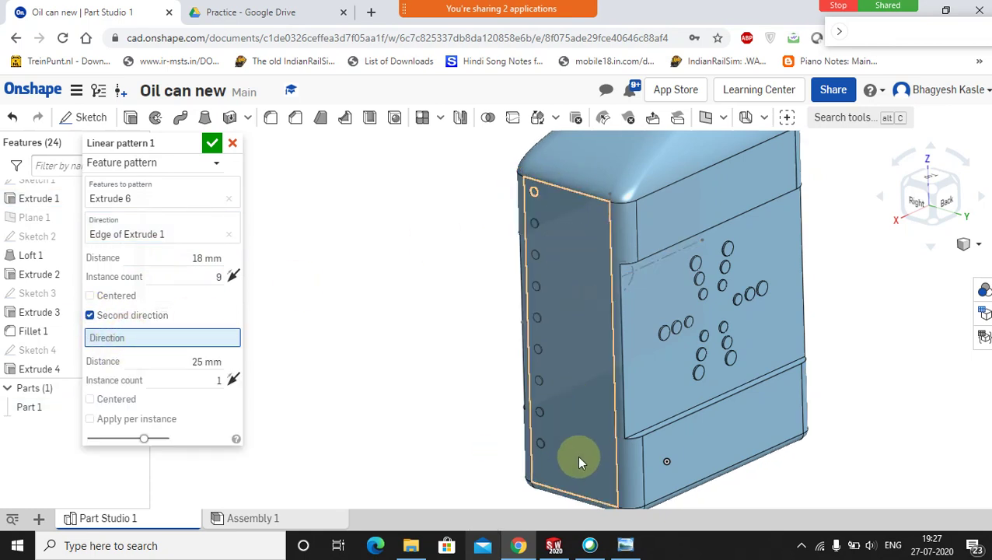
click(569, 497)
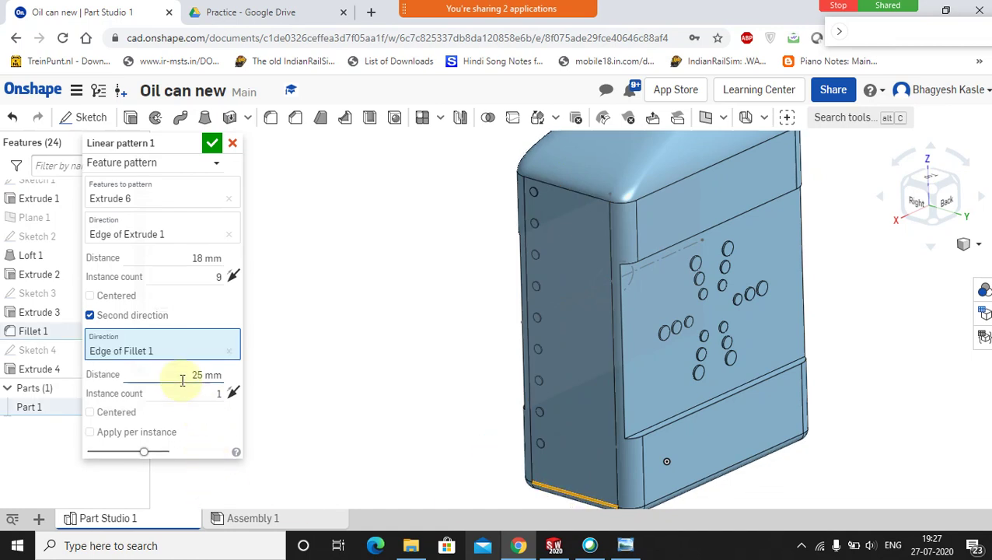
drag(188, 376, 231, 381)
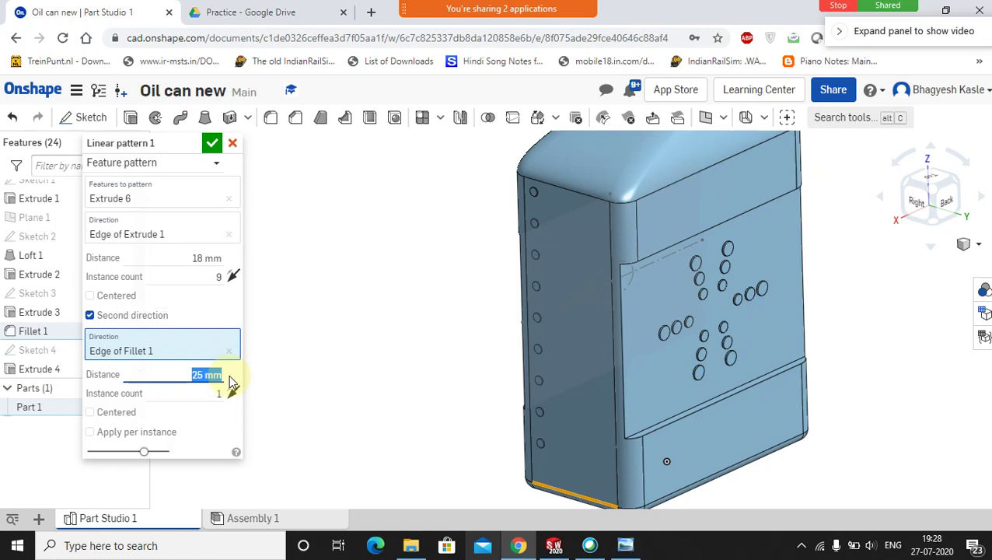
text(58)
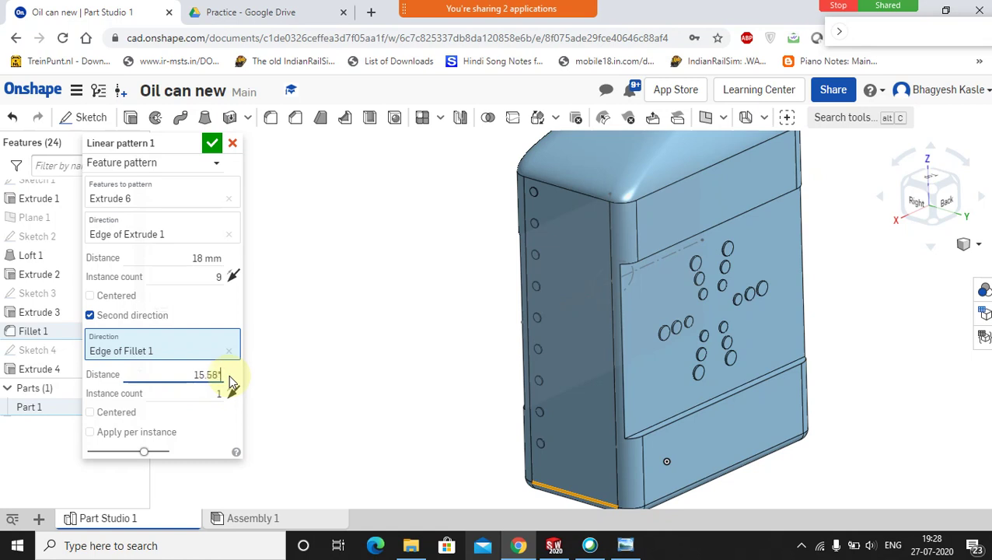
text(*2)
key(Return)
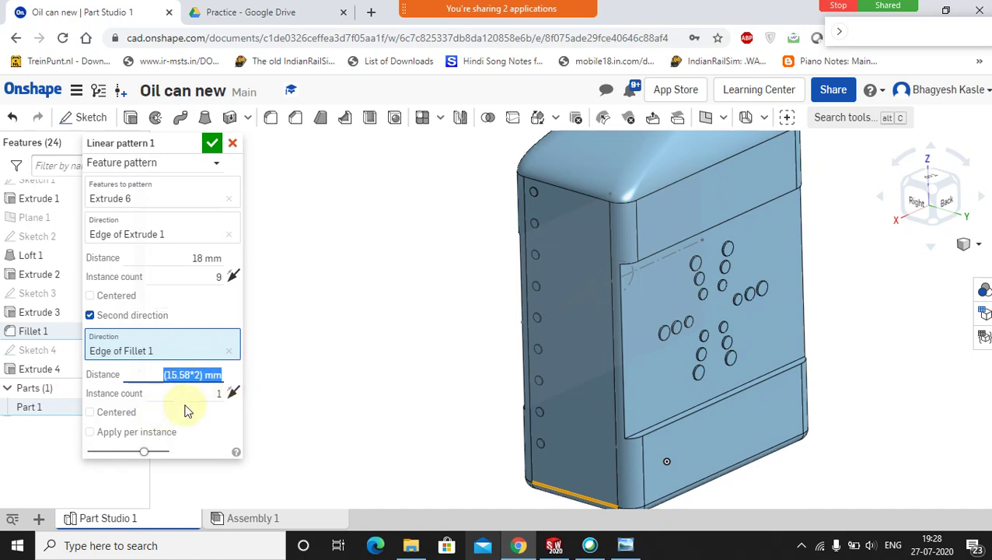
Set the second direction's instance count to 2, reverse it so the dots land on the side face, and accept the pattern
click(214, 393)
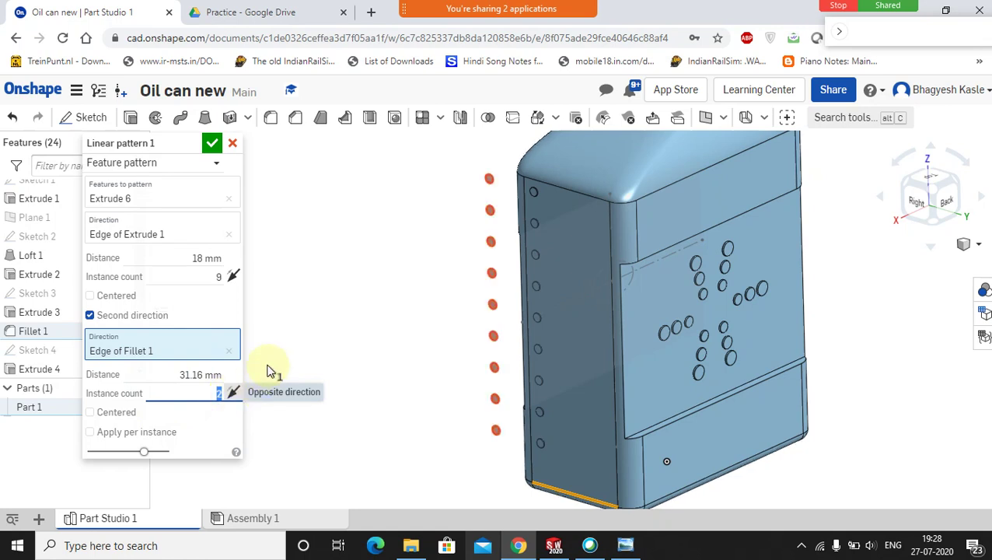
click(230, 394)
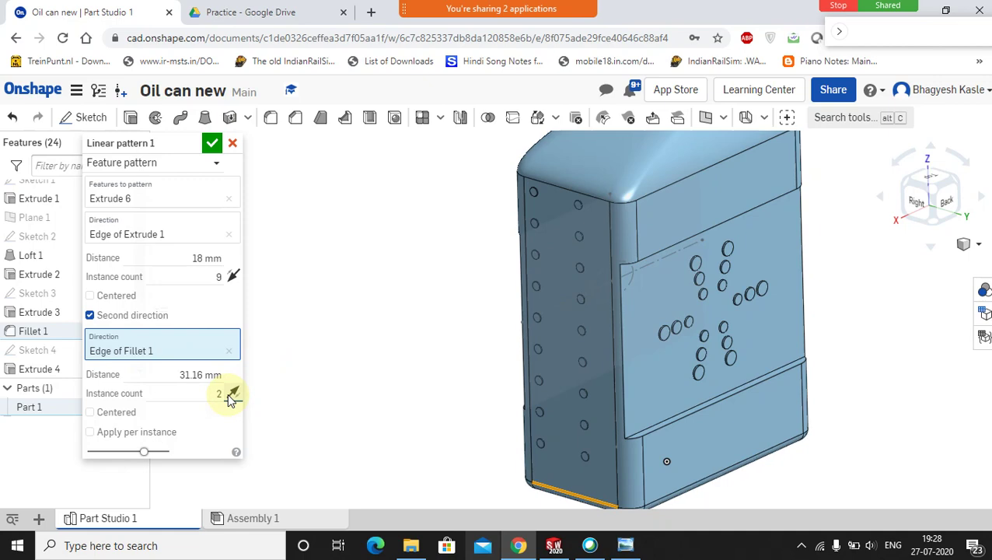
click(212, 145)
Hide the sketch with the construction line crossing the front face and turn the model back to the dotted side face
right_drag(511, 333, 531, 298)
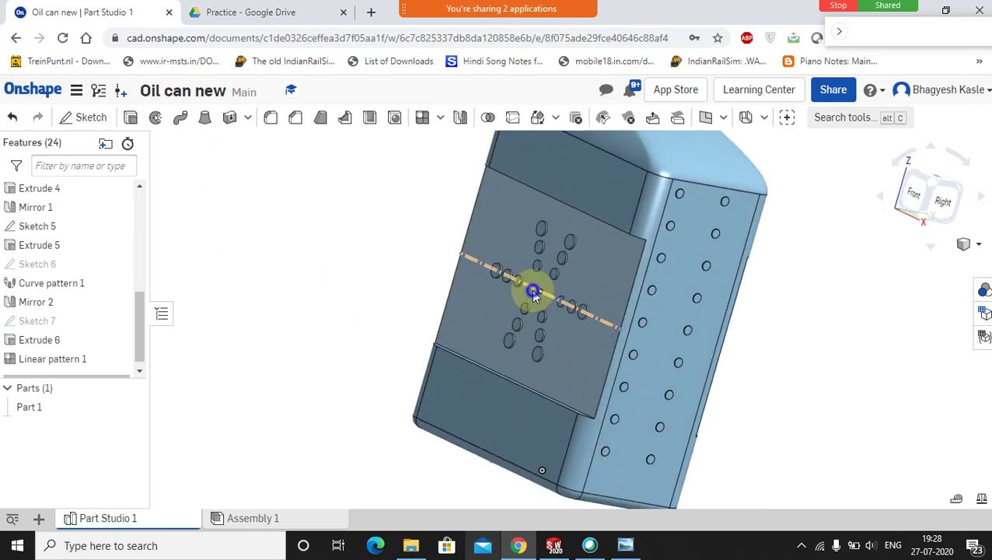
right_click(531, 290)
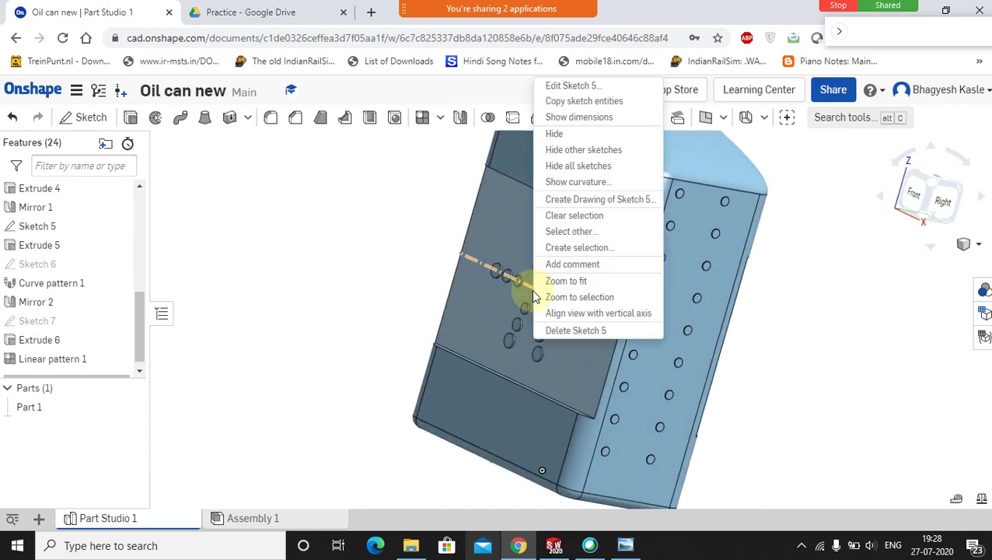
click(554, 132)
right_drag(785, 304, 746, 306)
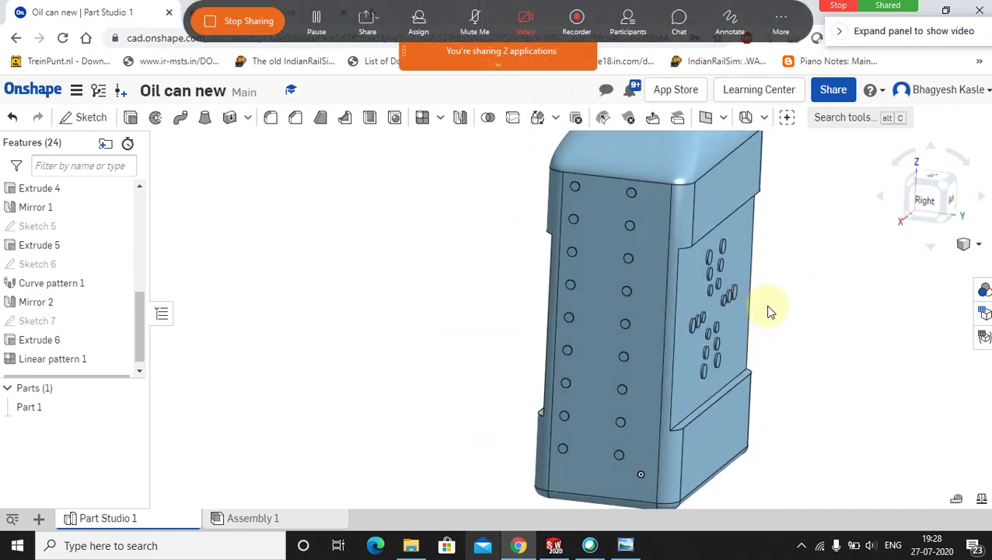
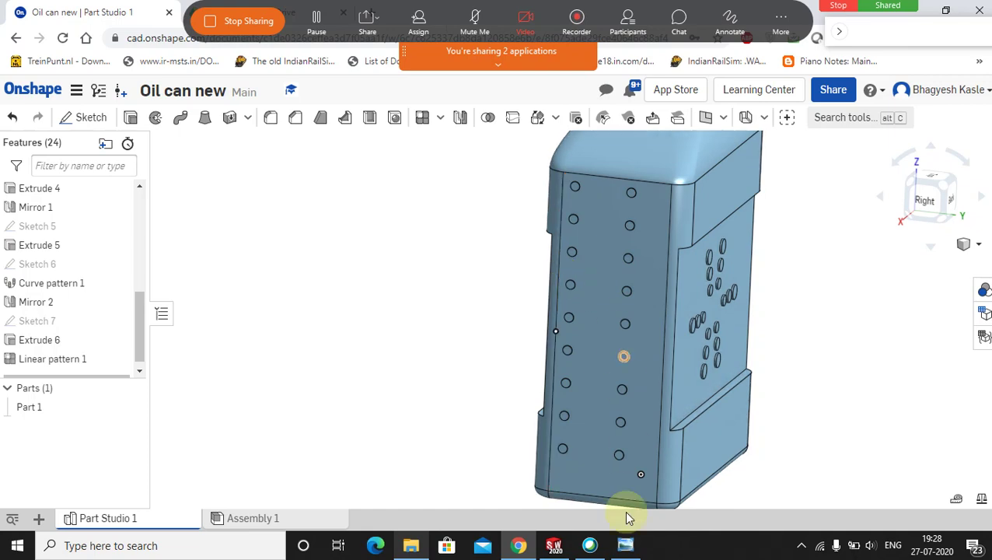
Check the staggered dot layout in the reference drawing, start a new sketch on the dotted side face and view it normal to the plane
click(626, 545)
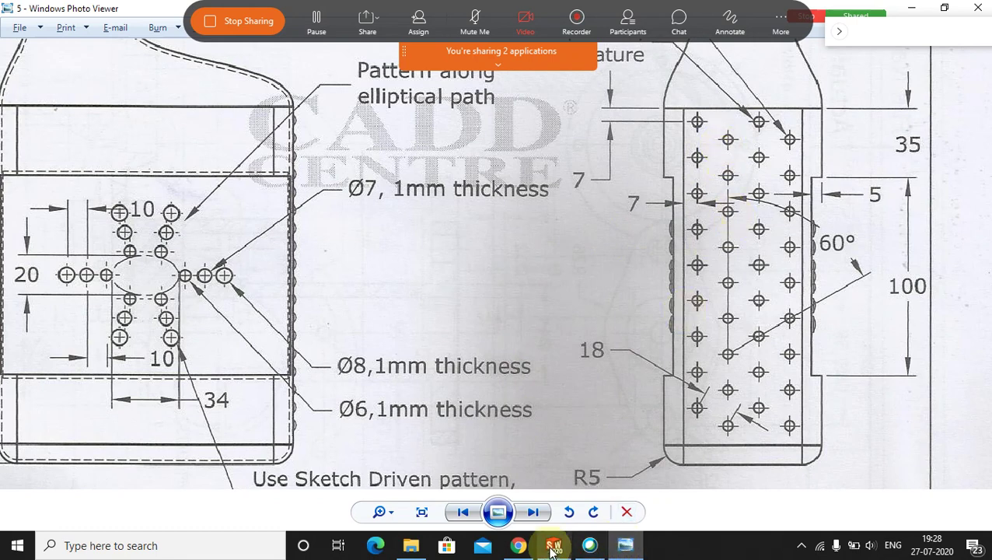
click(621, 549)
click(598, 211)
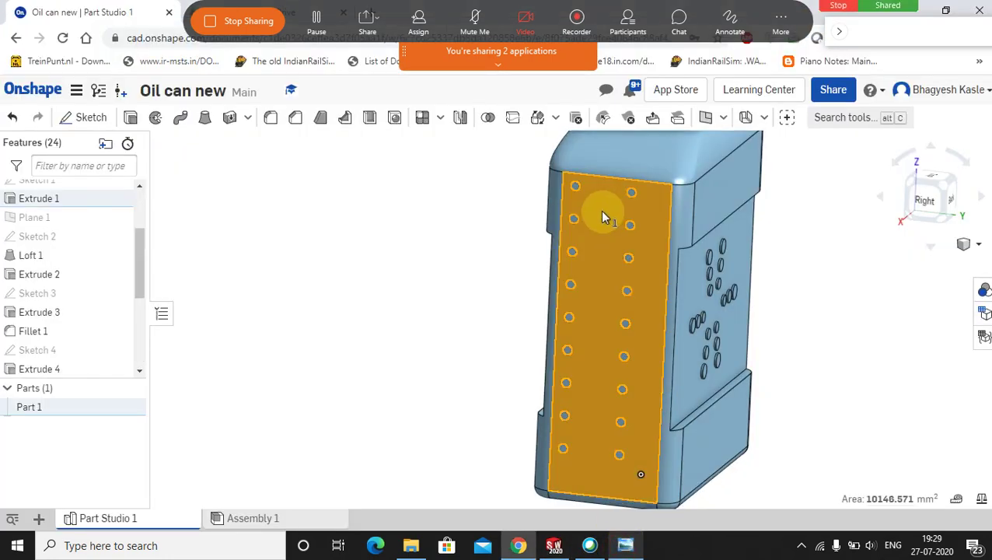
right_click(600, 215)
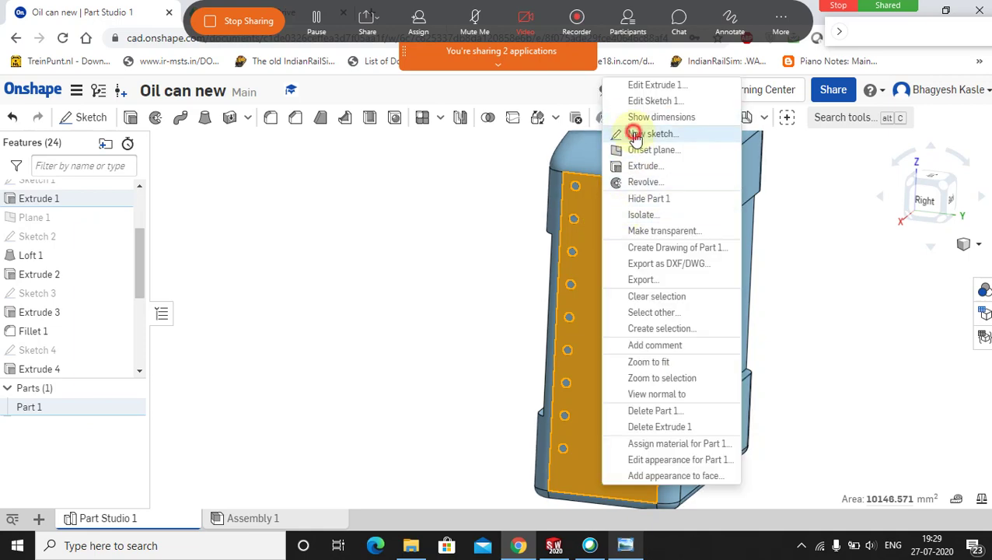
click(581, 216)
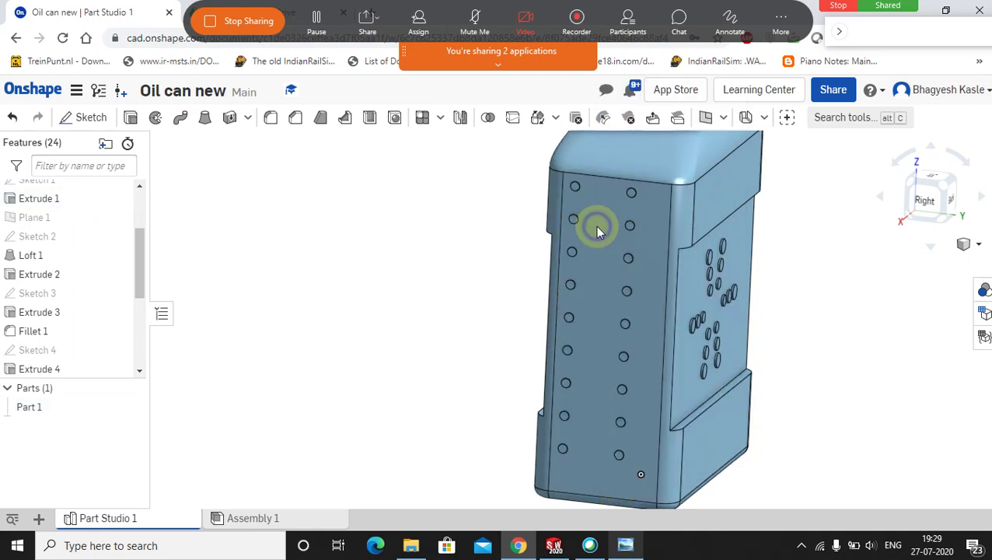
right_click(596, 226)
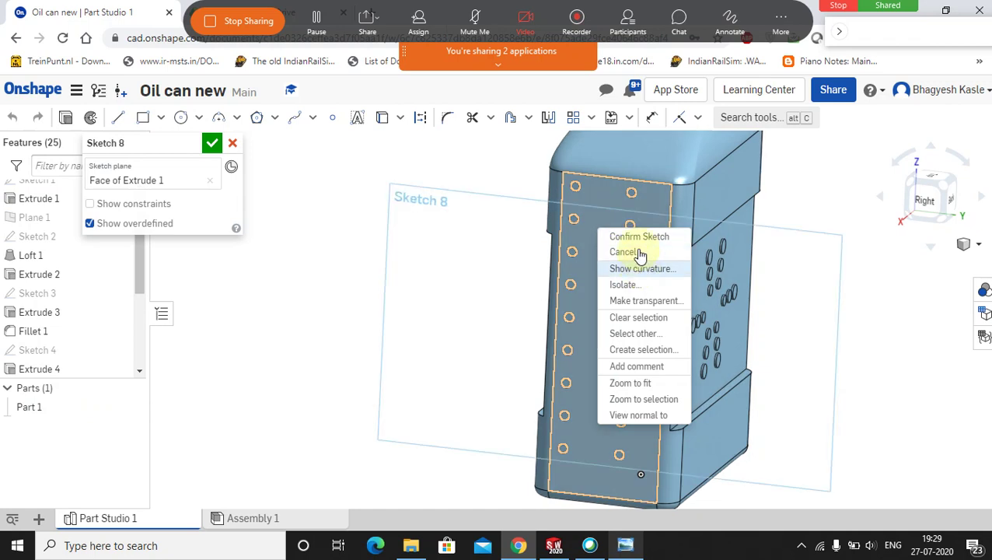
click(636, 417)
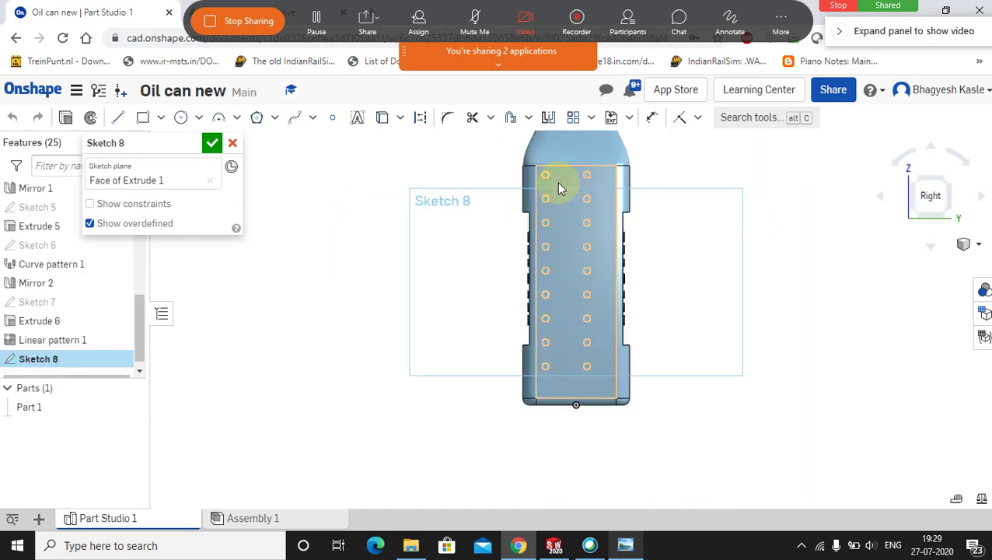
Sketch a circle about 10 mm in diameter between the two dot columns, at a height between the first and second rows
scroll(558, 186, up, 2)
scroll(568, 283, up, 2)
scroll(568, 285, up, 3)
click(181, 117)
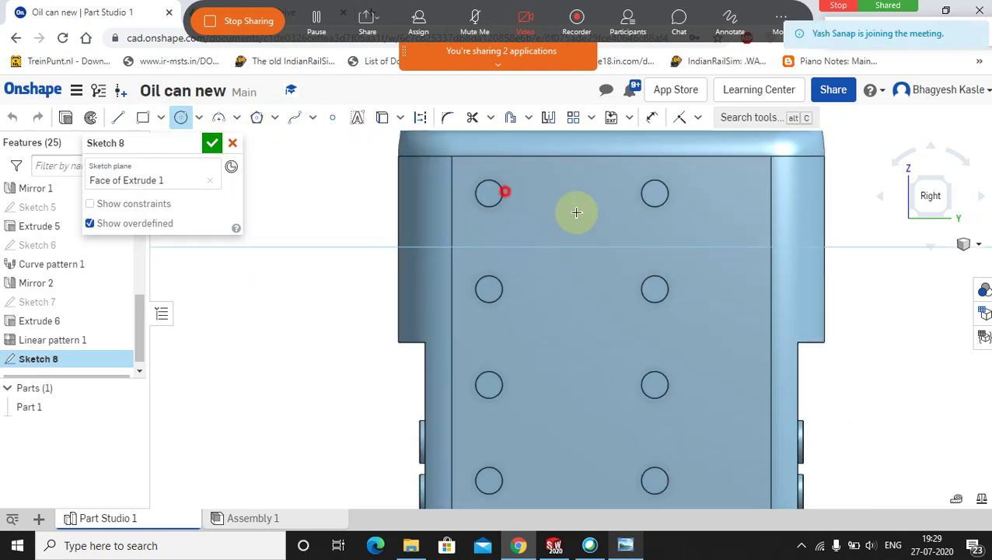
click(566, 235)
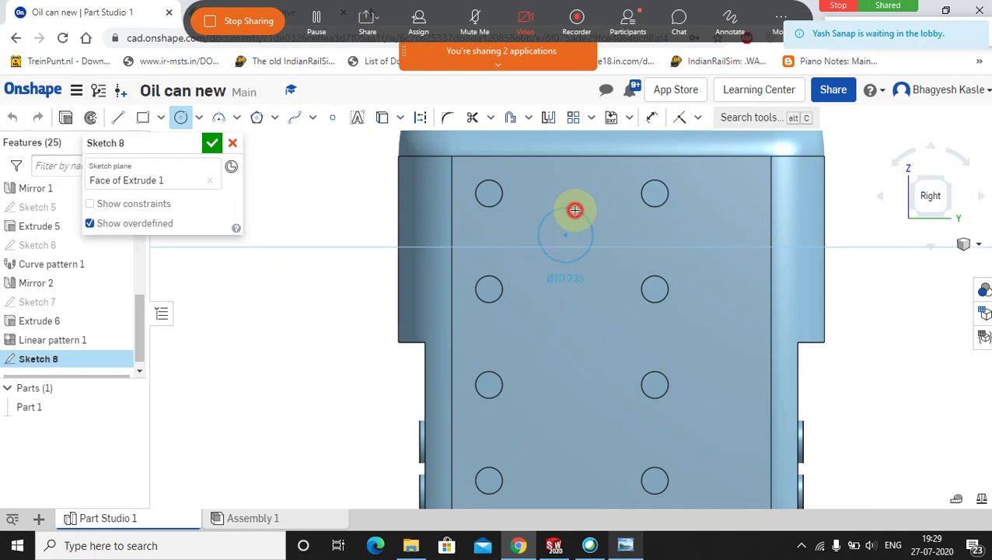
click(575, 210)
Admit the participant waiting in the meeting lobby and close the participant list
click(628, 22)
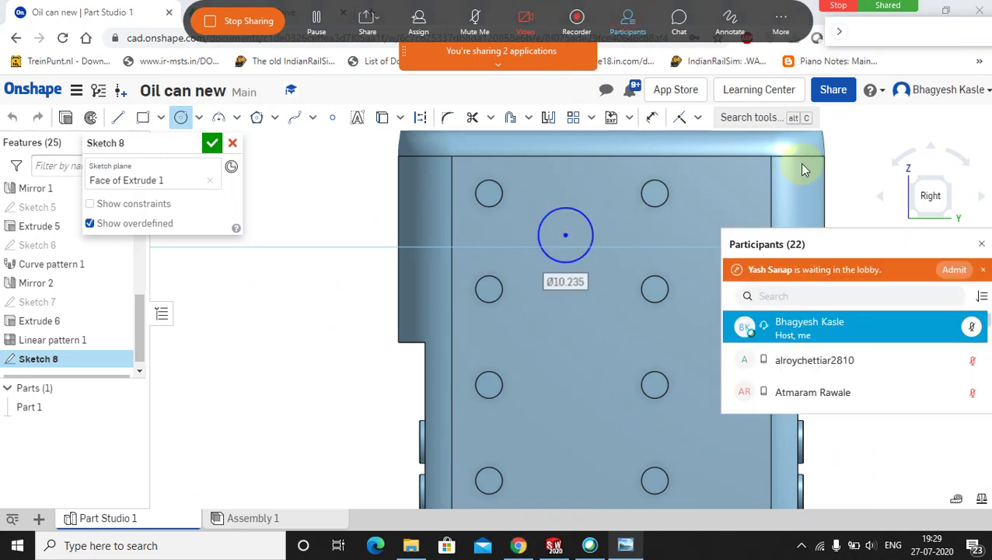
click(943, 269)
click(981, 244)
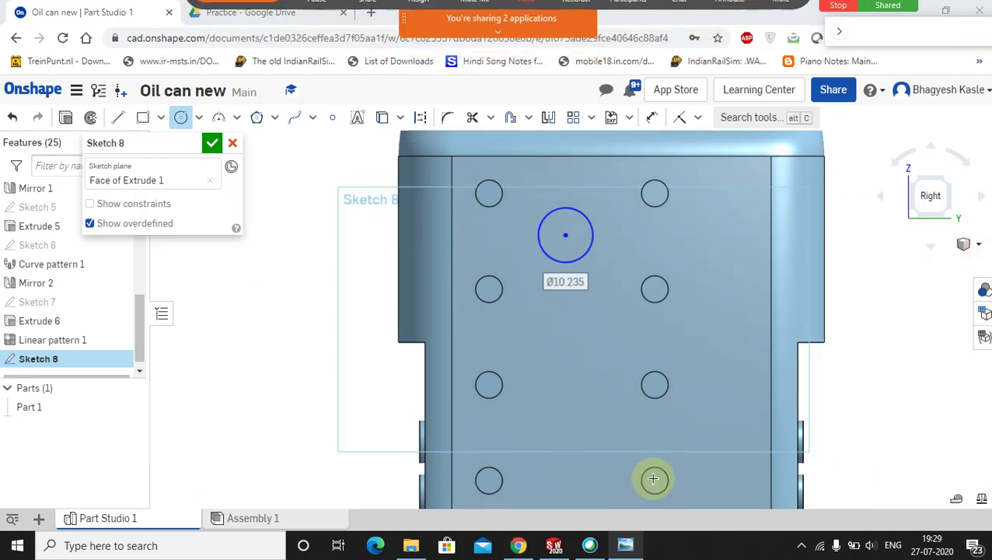
Consult the dot spacing in the reference drawing and project the edge of the first column's second dot into the sketch
click(625, 546)
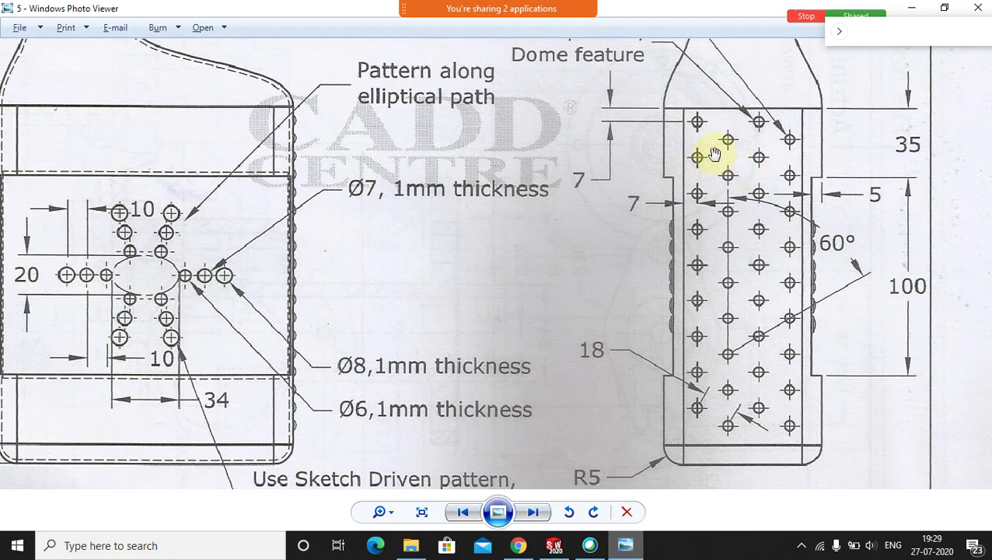
click(625, 546)
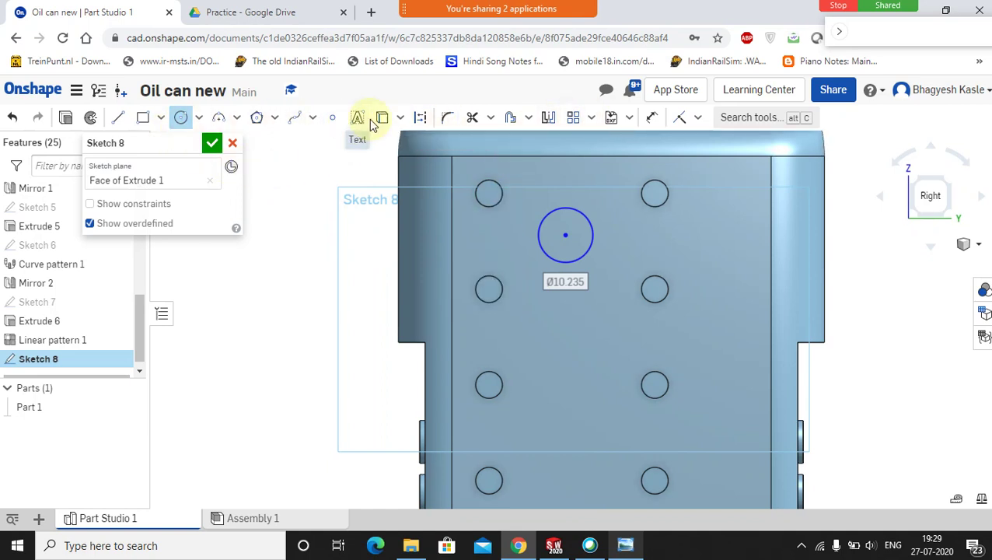
key(u)
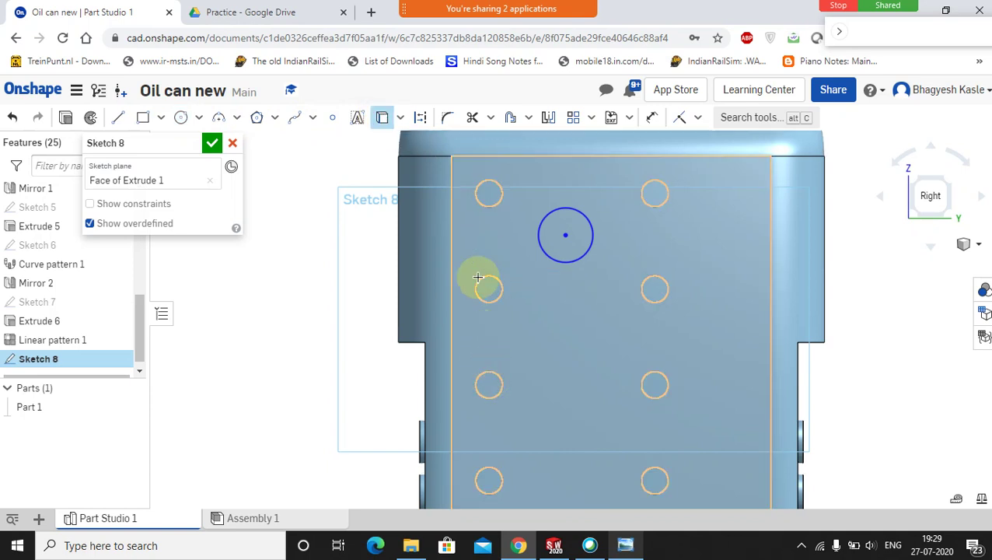
click(484, 275)
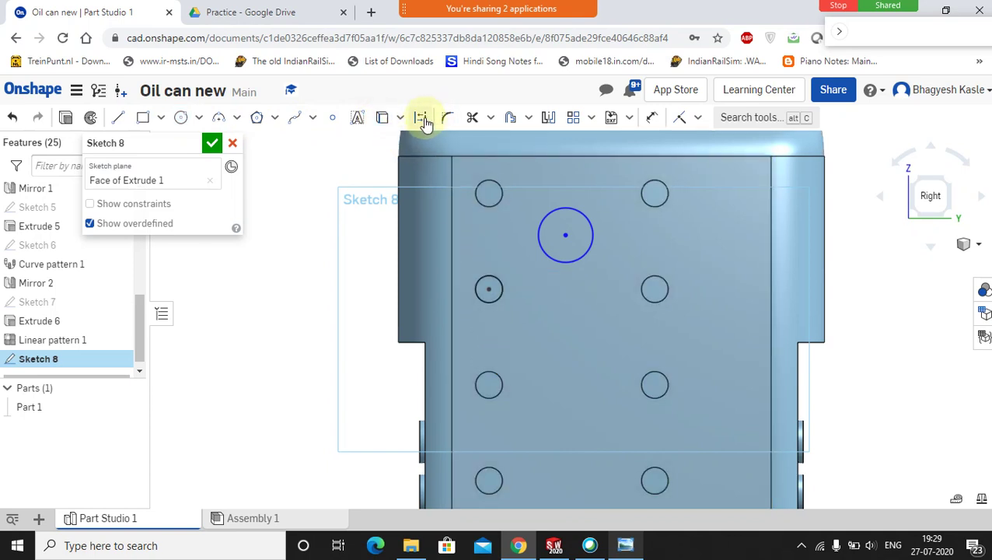
click(490, 283)
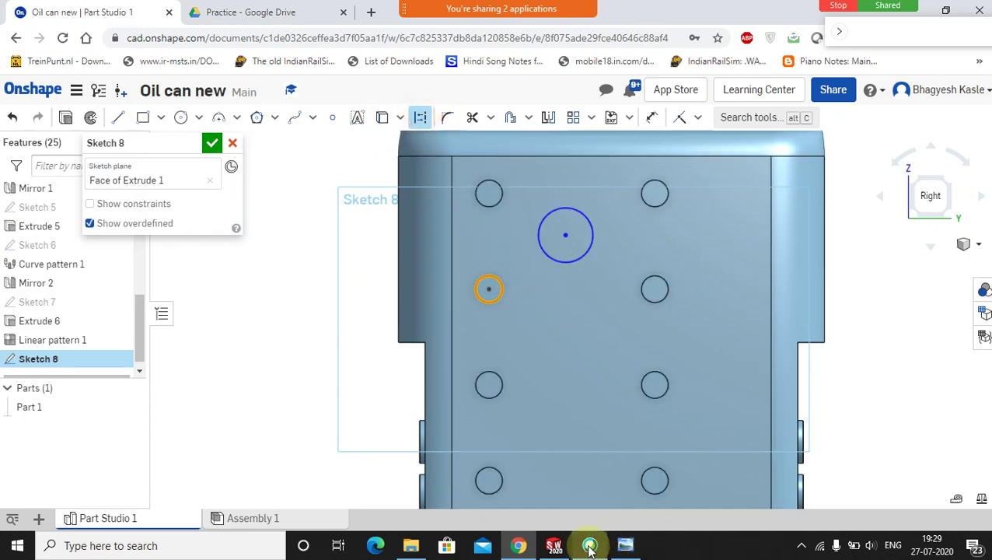
Recheck the drawing's angled spacing and draw a construction line from the projected dot's centre to the new circle's centre
click(625, 545)
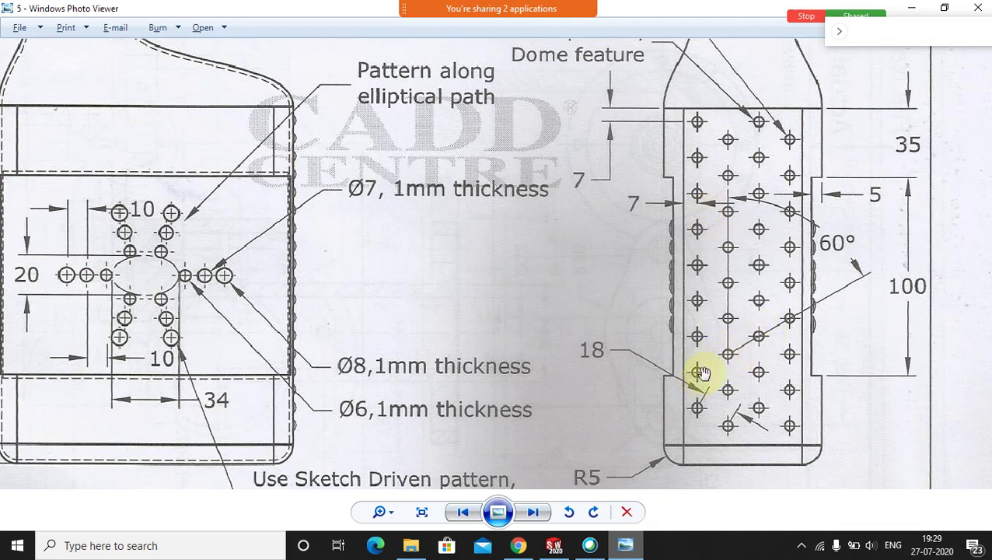
click(625, 544)
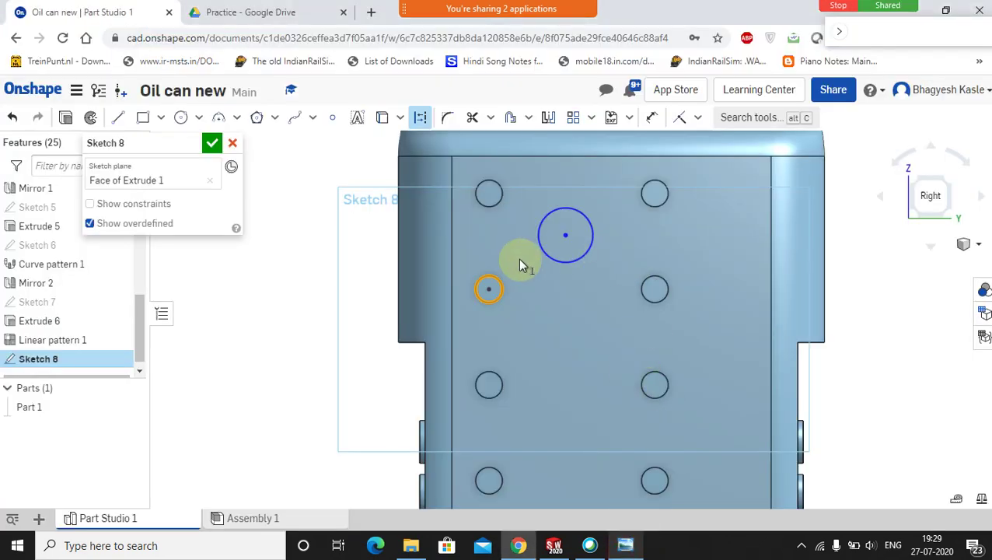
click(118, 116)
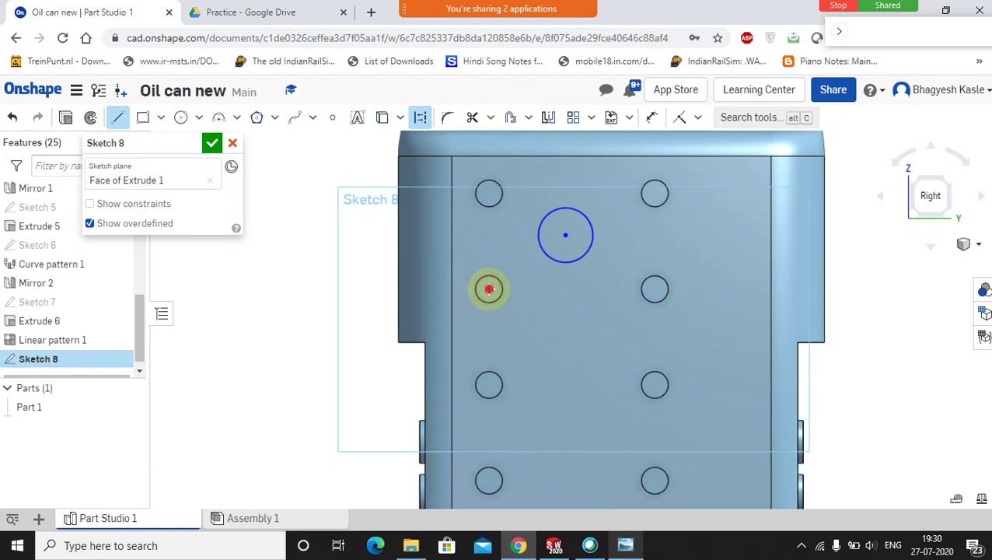
click(488, 289)
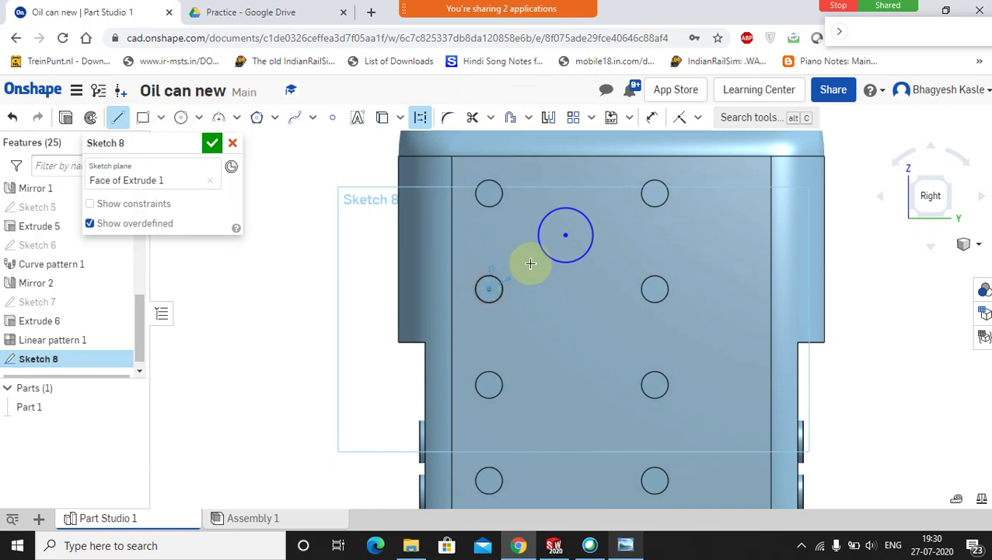
right_click(565, 236)
click(577, 247)
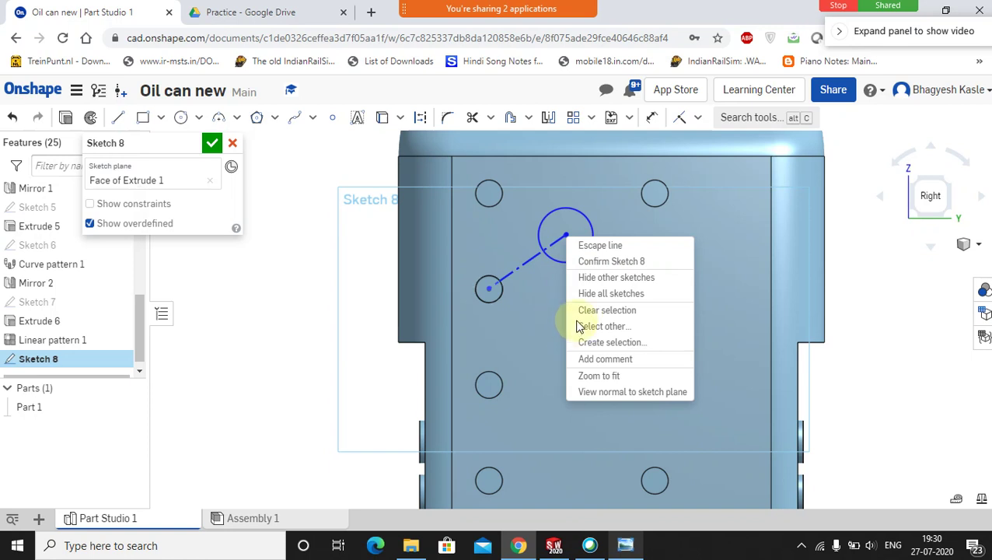
Detach the construction line and make its lower endpoint coincident with the centre of the projected second dot
click(578, 312)
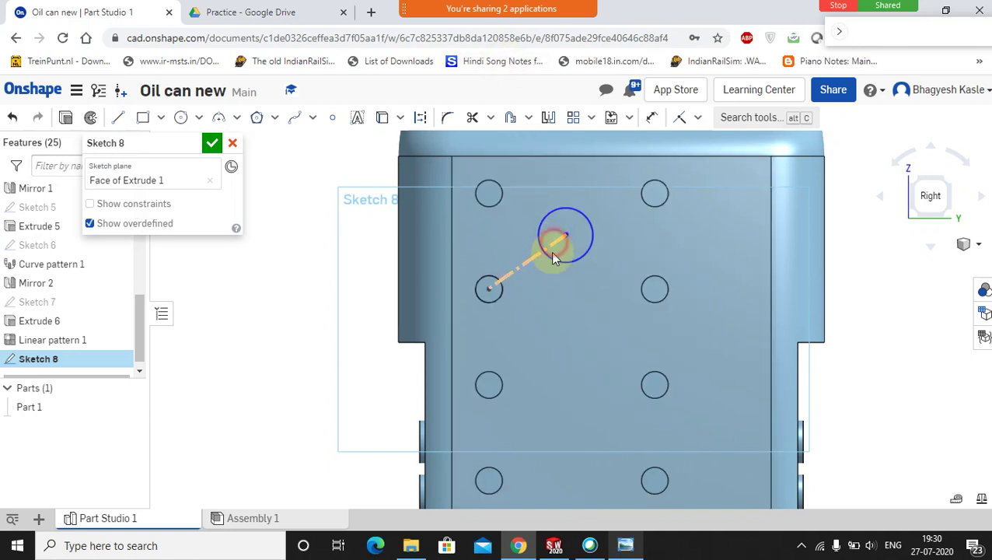
drag(576, 312, 574, 297)
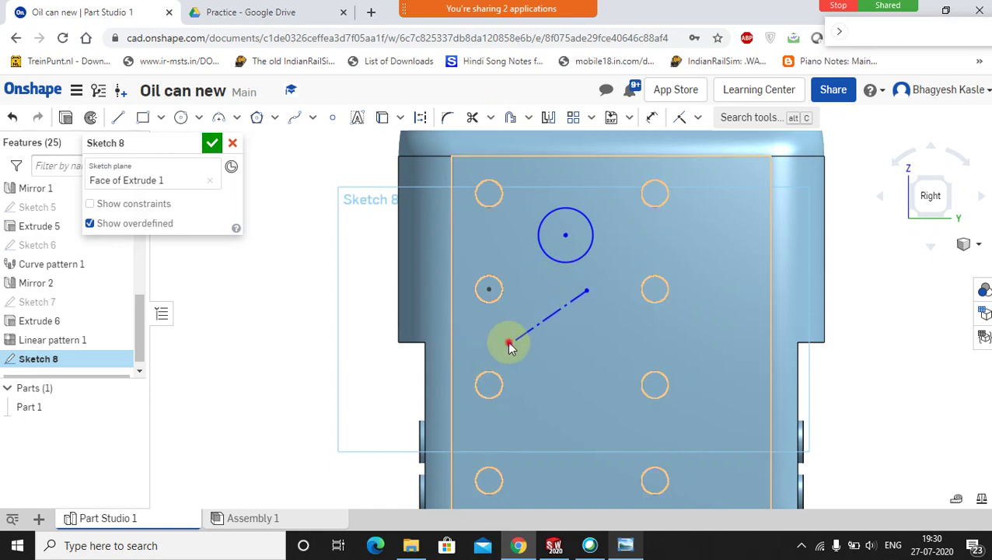
click(488, 289)
click(680, 119)
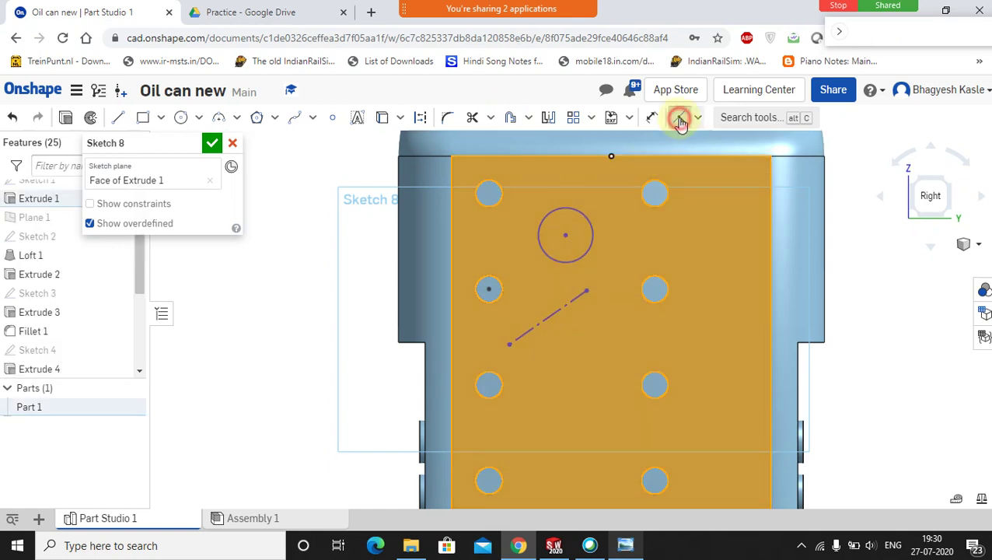
click(509, 344)
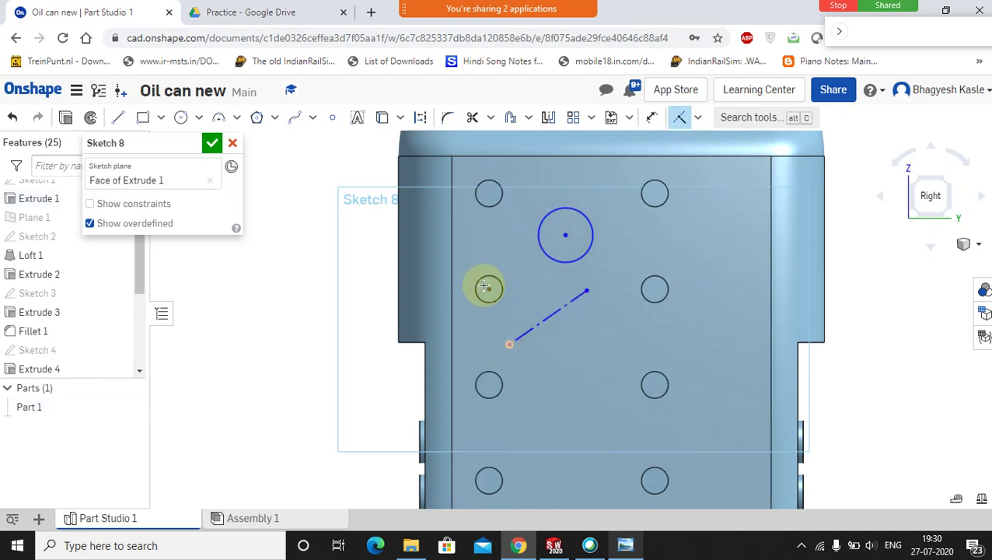
click(489, 289)
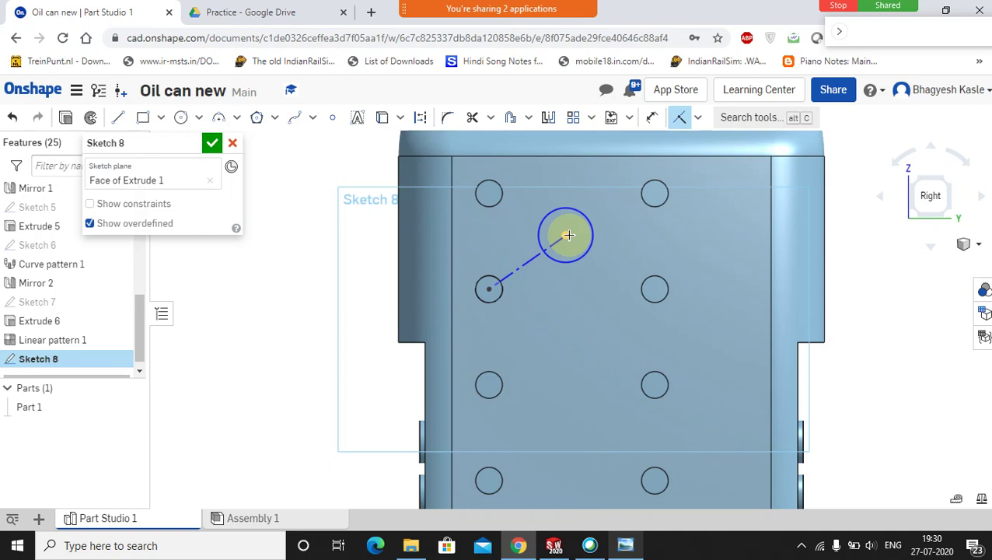
key(Escape)
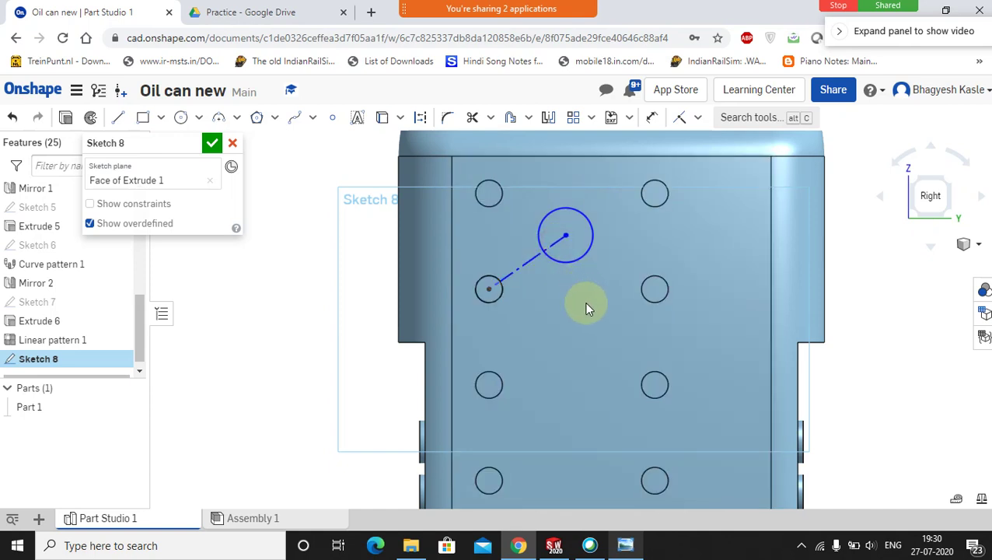
Move the new circle off the construction line's upper endpoint, then make its centre coincident with that endpoint
click(565, 235)
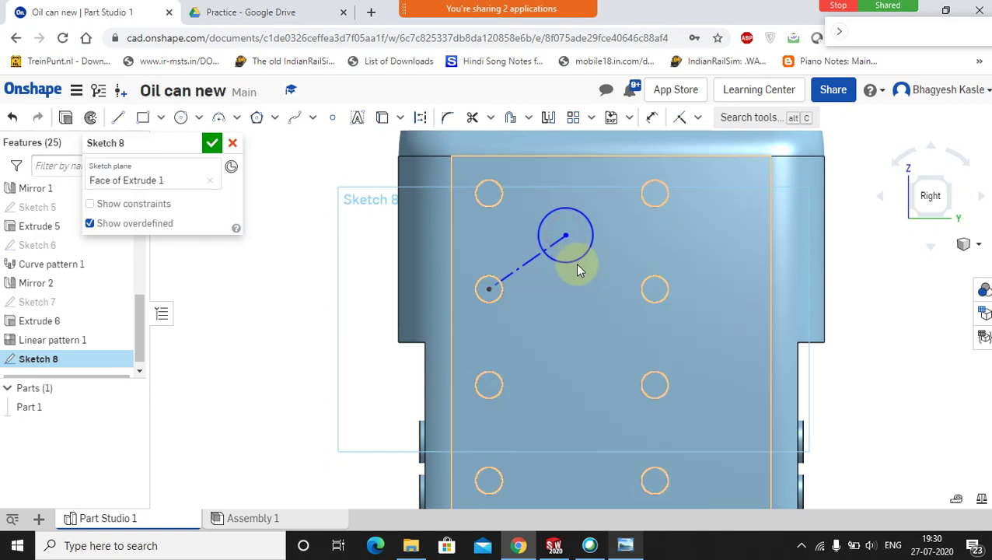
drag(565, 235, 591, 301)
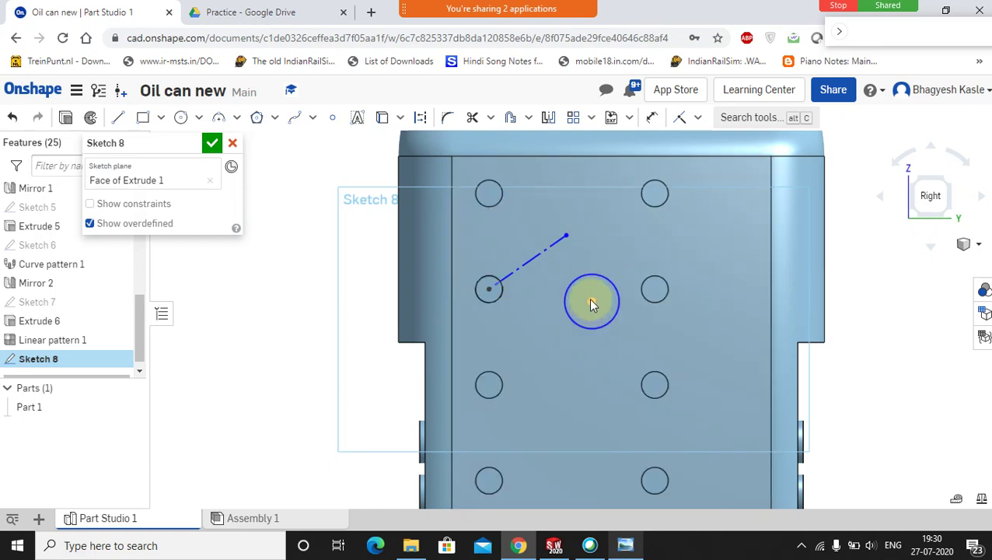
click(679, 118)
click(565, 233)
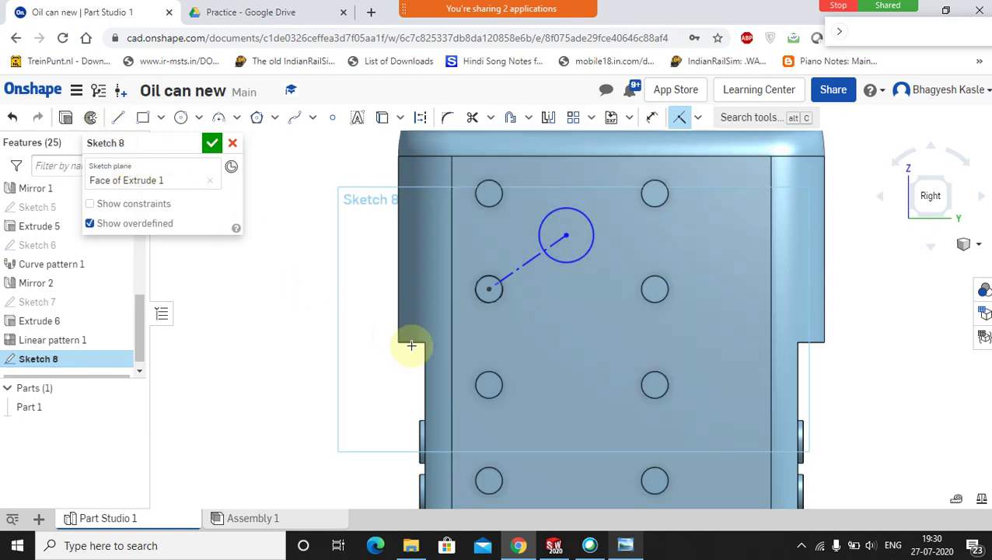
Dimension the angle between the construction line and the face's vertical edge beside the first dot column at 60°
click(652, 121)
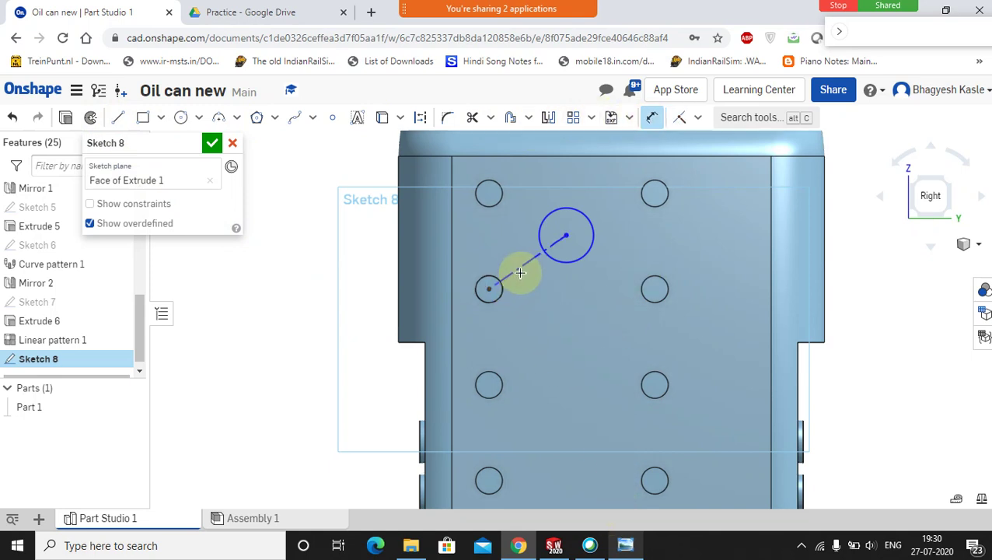
click(453, 238)
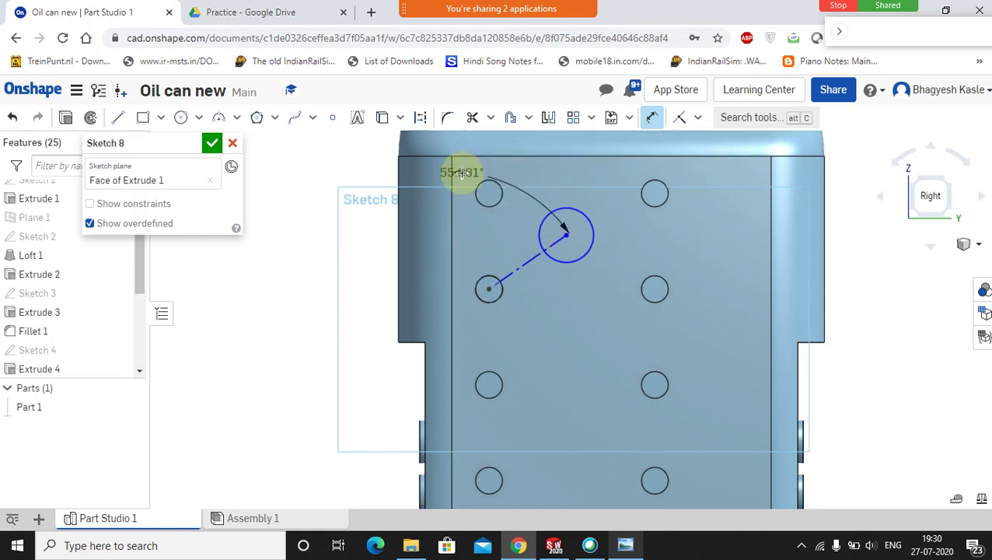
click(519, 179)
text(60)
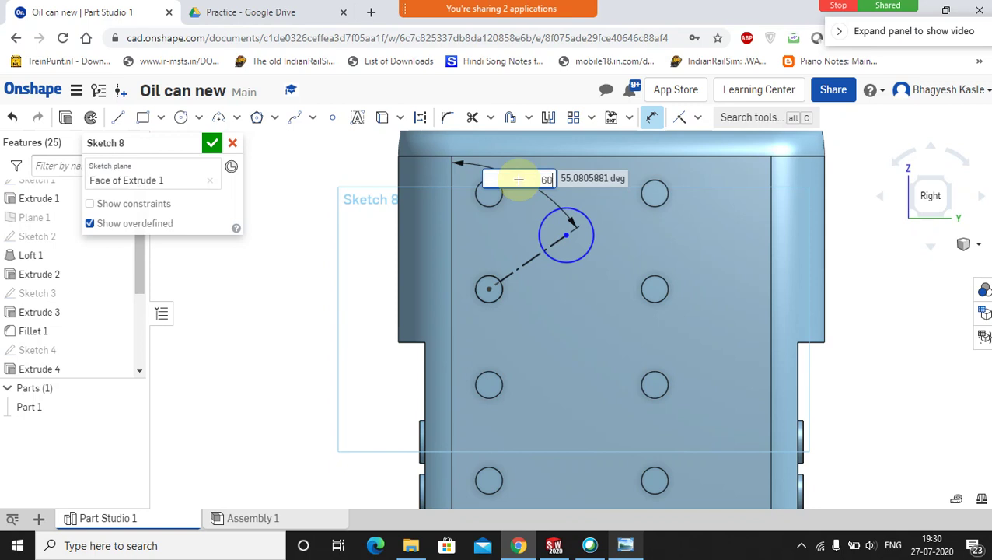
key(Return)
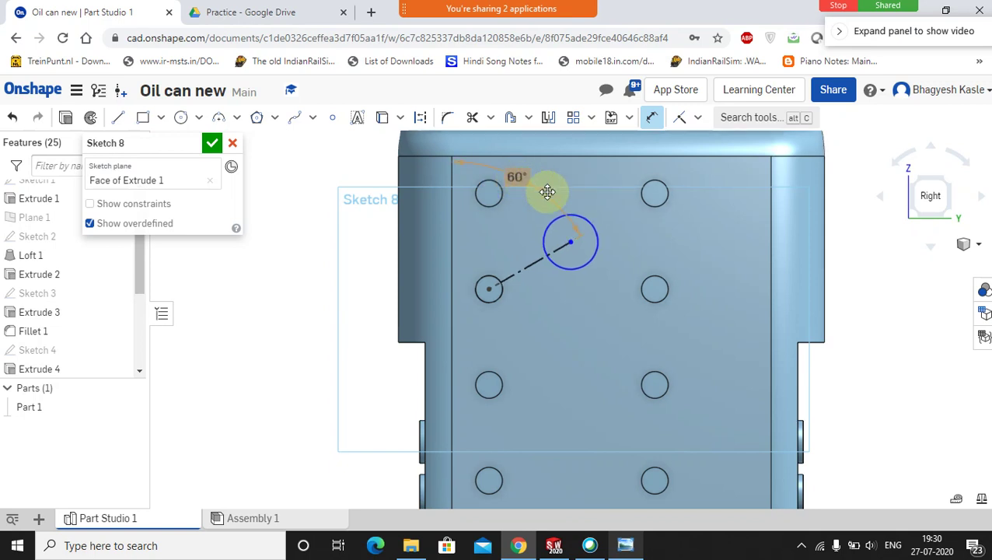
Dimension the diameter of the circle between the two dot columns at 5 mm
click(588, 220)
click(723, 211)
click(723, 211)
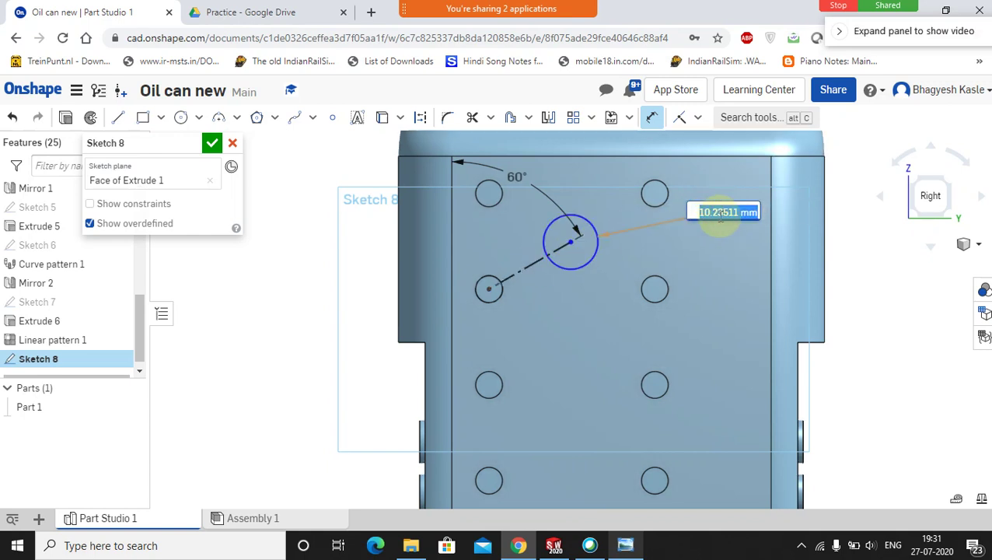
key(Return)
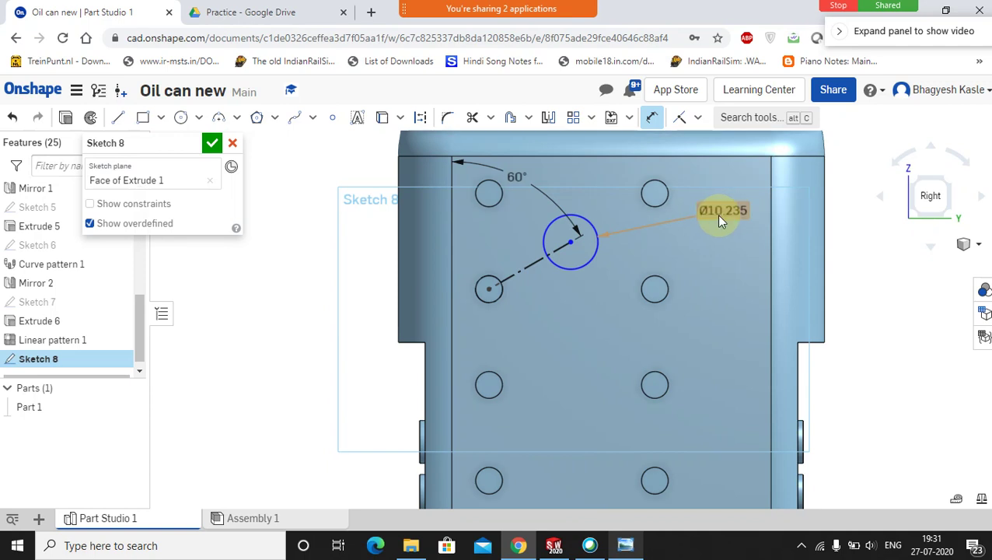
Dimension the length of the construction line between the projected dot and the new circle at 18 mm
click(536, 264)
click(509, 246)
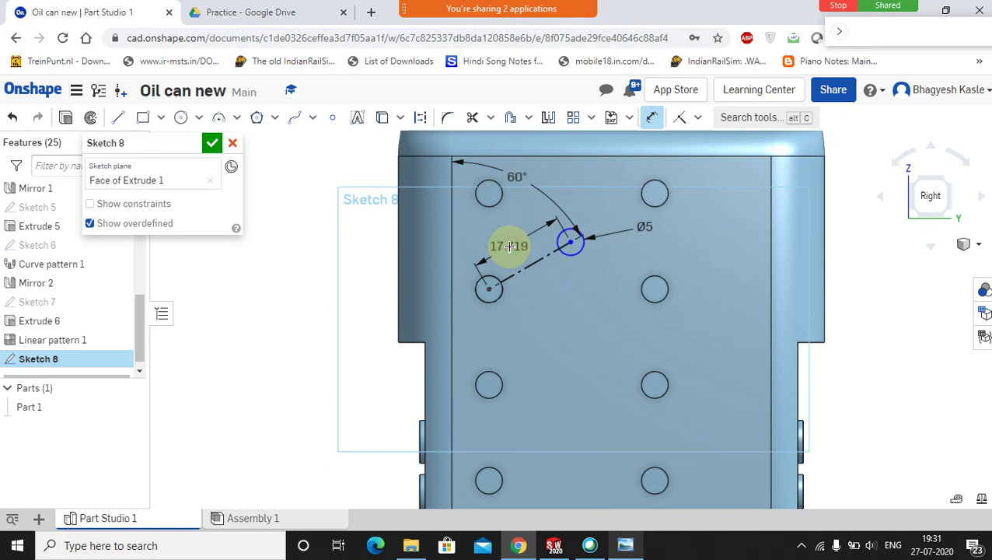
double_click(509, 245)
text(8)
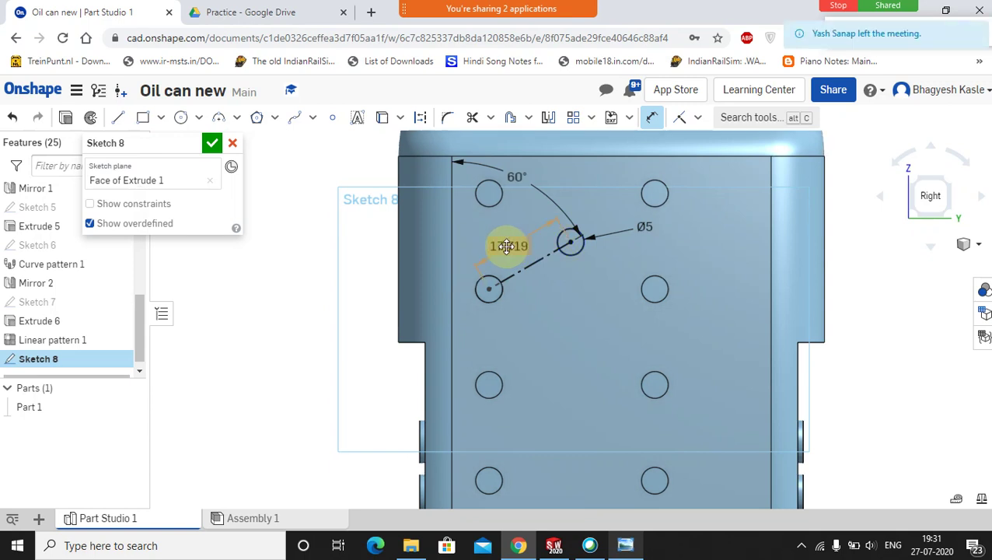
key(Return)
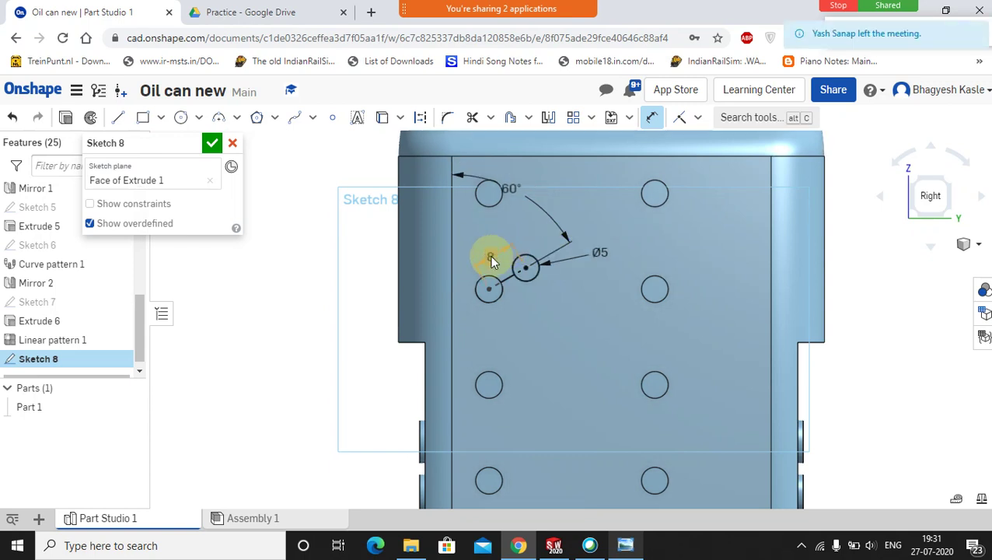
double_click(490, 256)
text(1)
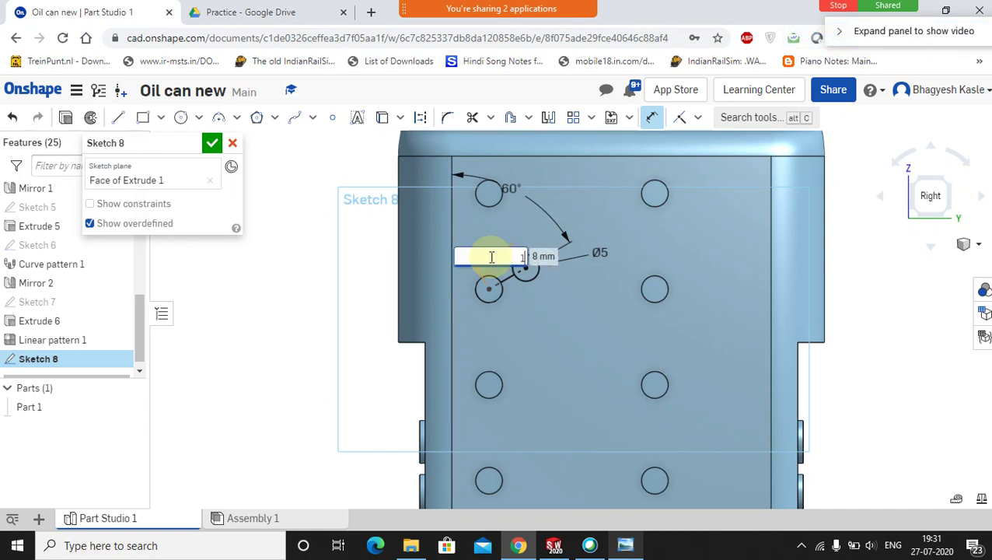
text(8)
key(Return)
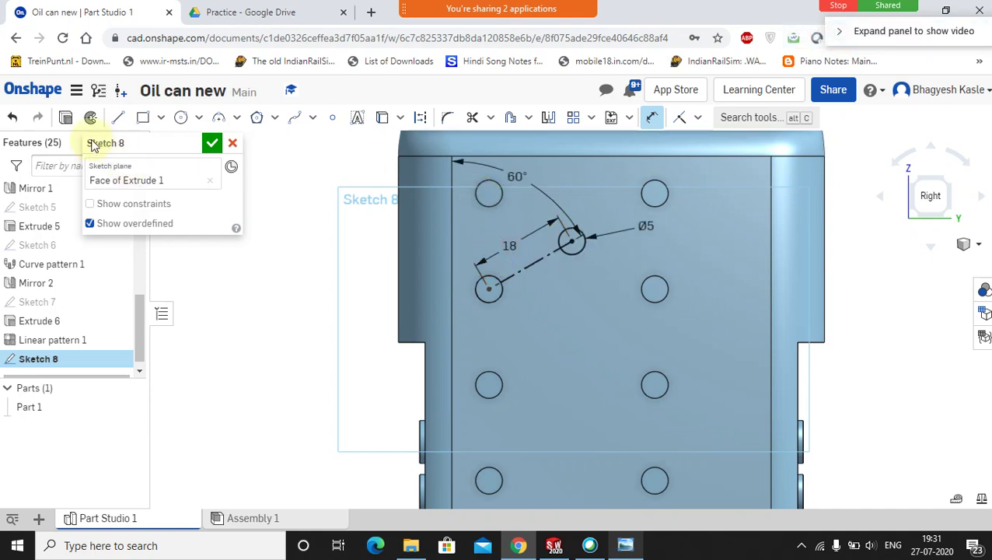
Extrude the 5 mm circle from the side face by 0.5 mm, adding it to the can body
click(66, 123)
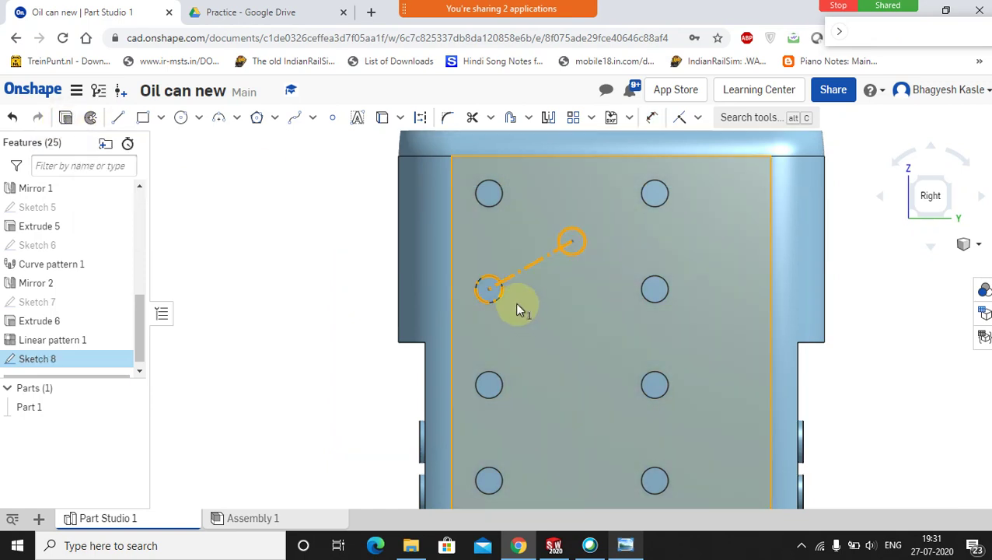
click(233, 240)
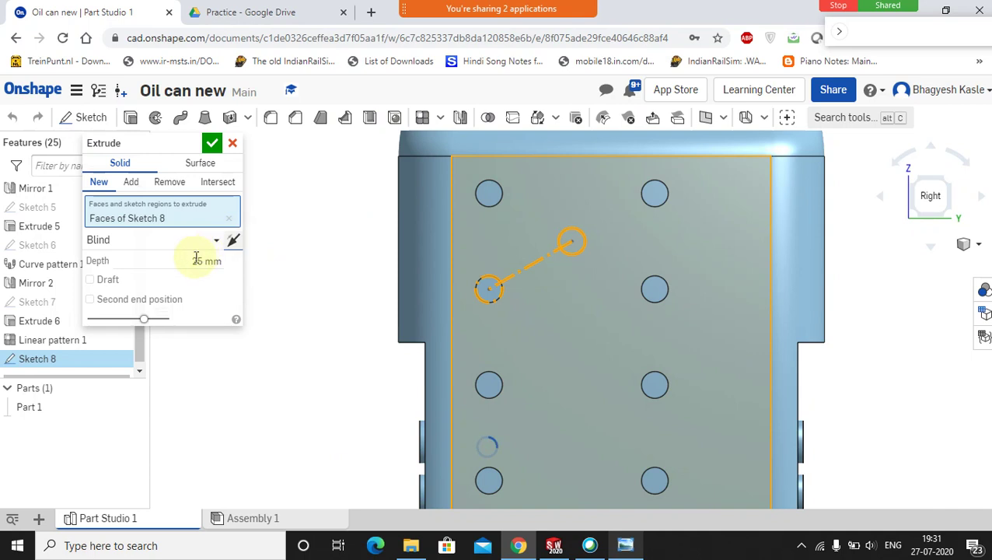
click(192, 261)
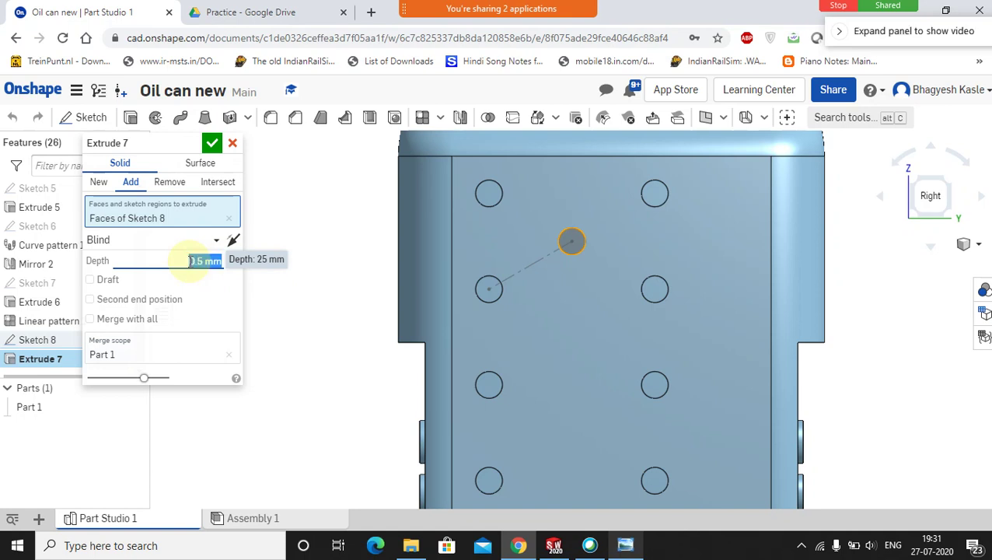
click(212, 143)
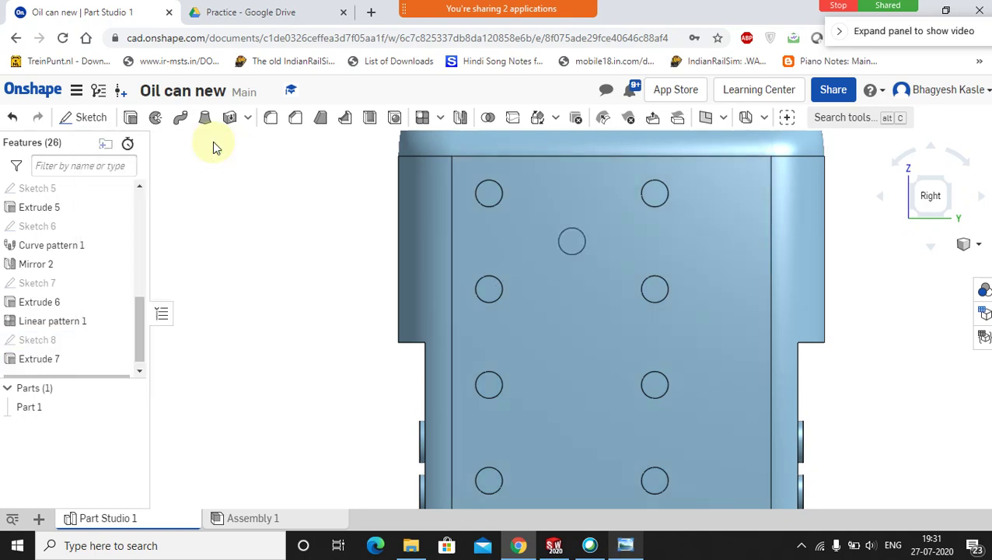
Start a linear feature pattern of the extruded 5 mm dot between the two dot columns on the side face
scroll(645, 307, up, 2)
scroll(614, 294, down, 3)
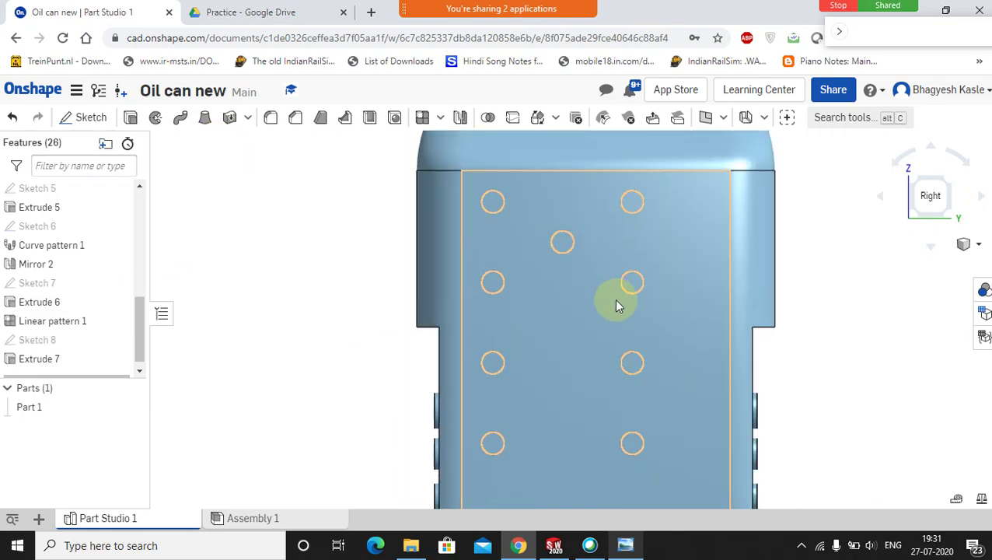
scroll(616, 298, down, 2)
right_drag(613, 316, 569, 336)
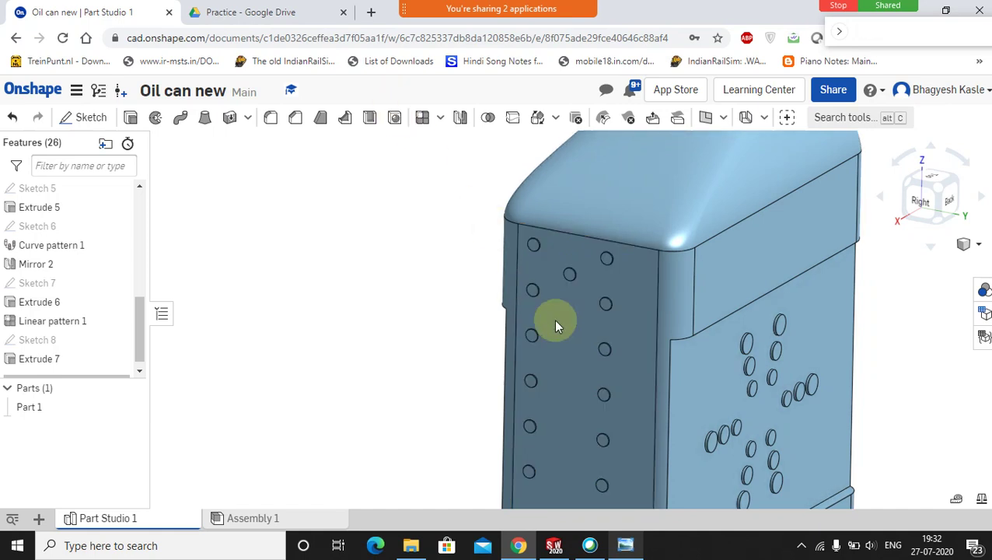
scroll(590, 442, up, 2)
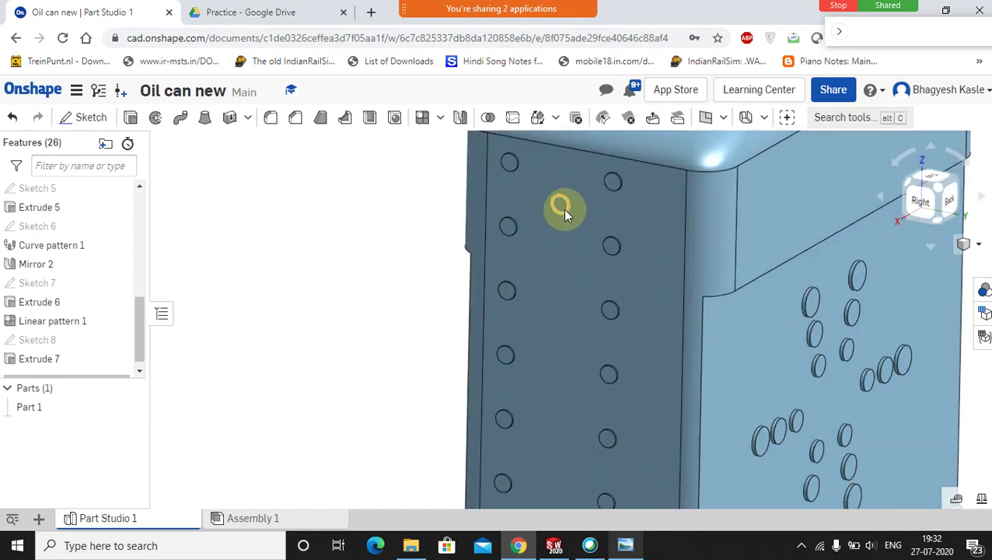
click(428, 119)
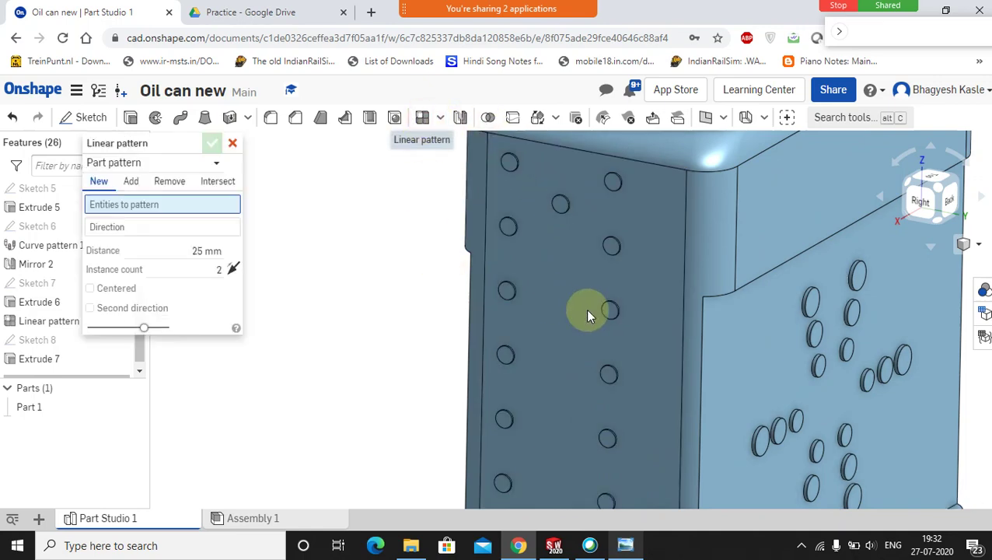
scroll(566, 299, up, 1)
scroll(565, 293, down, 5)
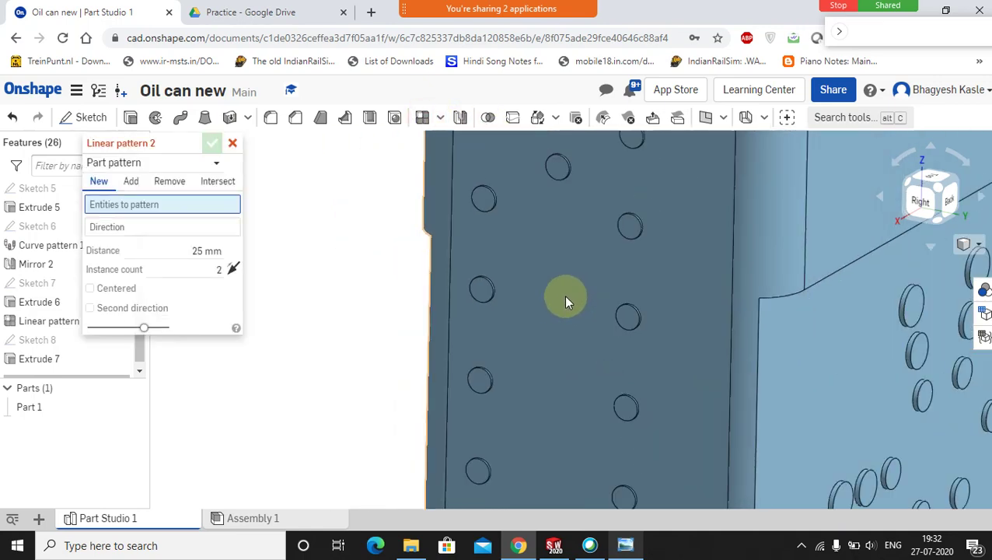
scroll(557, 324, up, 1)
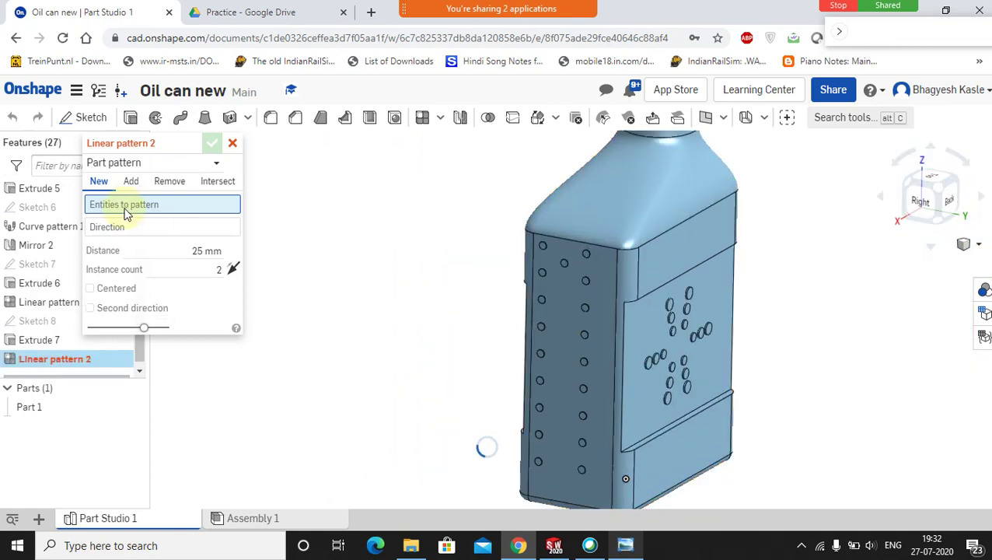
click(150, 165)
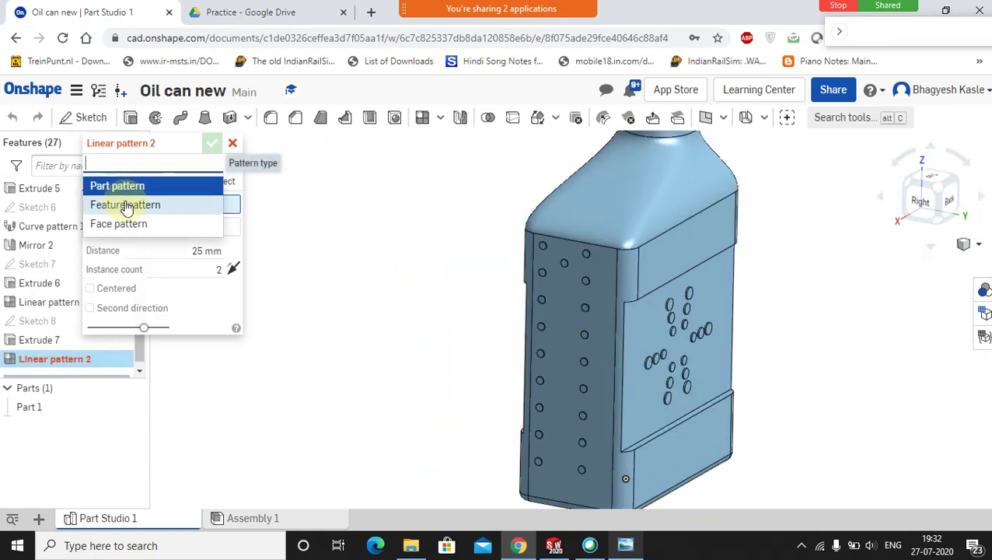
click(124, 205)
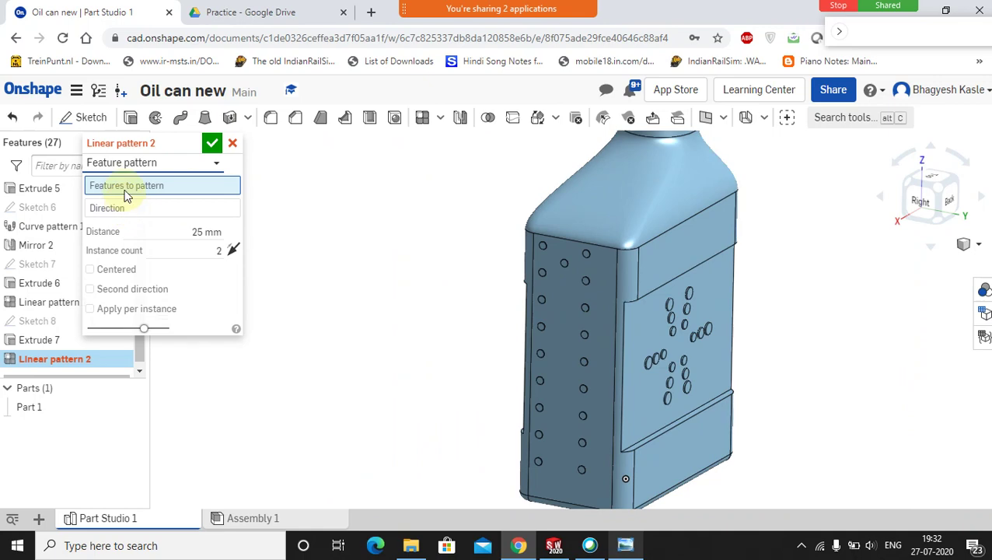
scroll(547, 274, up, 3)
scroll(548, 278, up, 4)
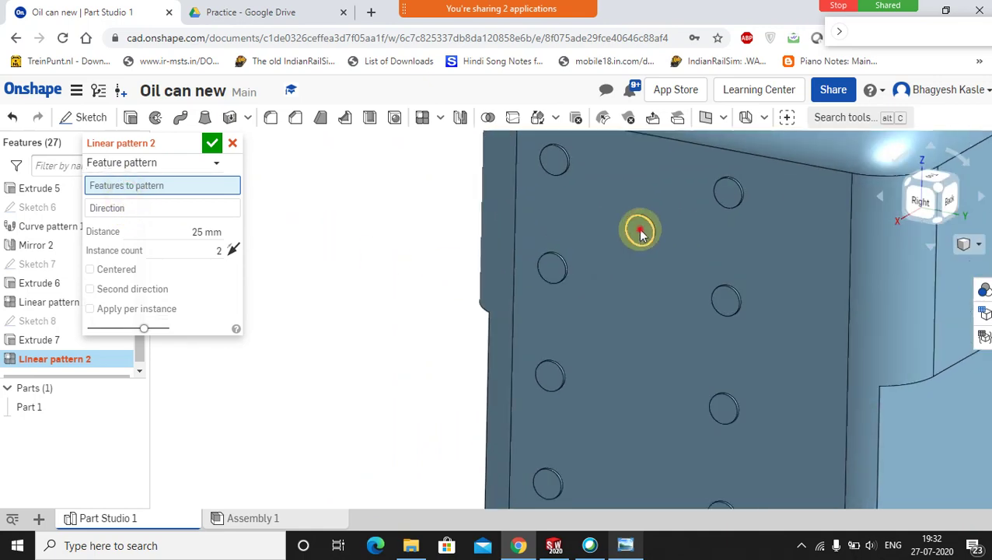
click(639, 231)
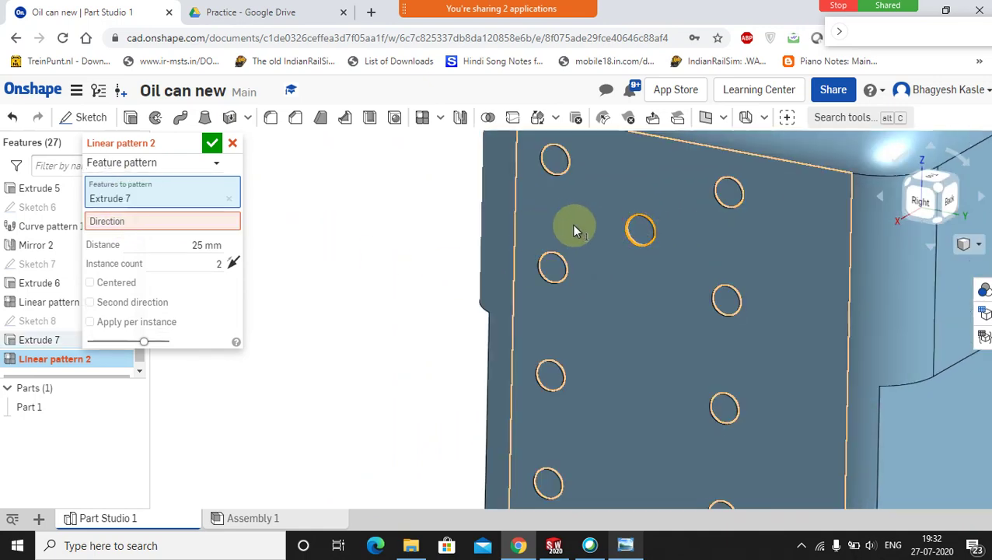
Pattern the dot down the side face along its vertical edge, with 9 instances spaced 18 mm apart
click(133, 221)
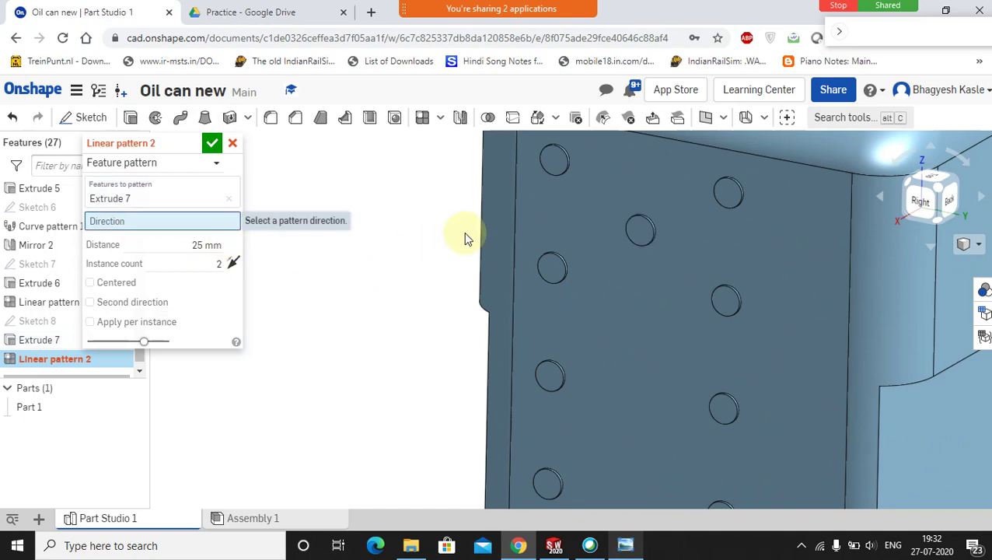
click(514, 225)
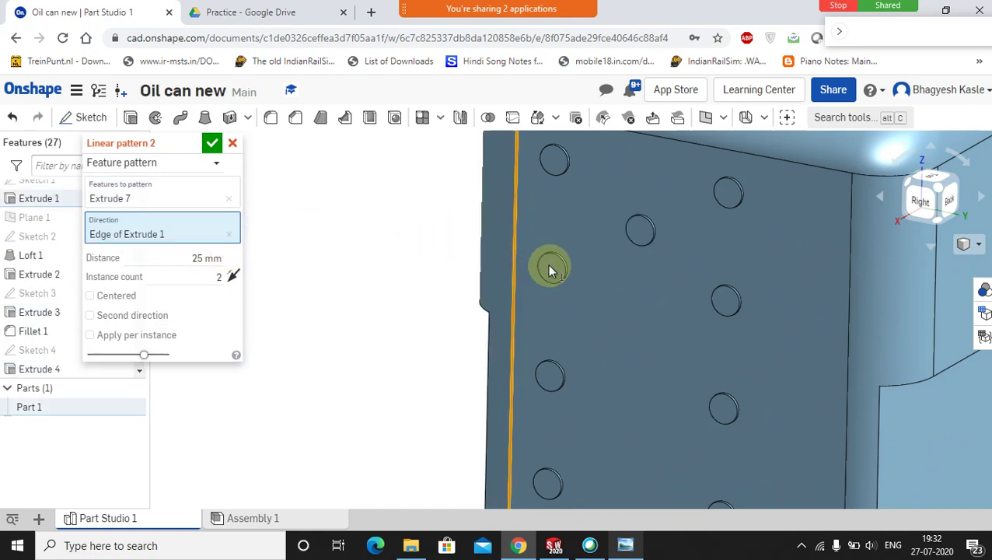
click(206, 258)
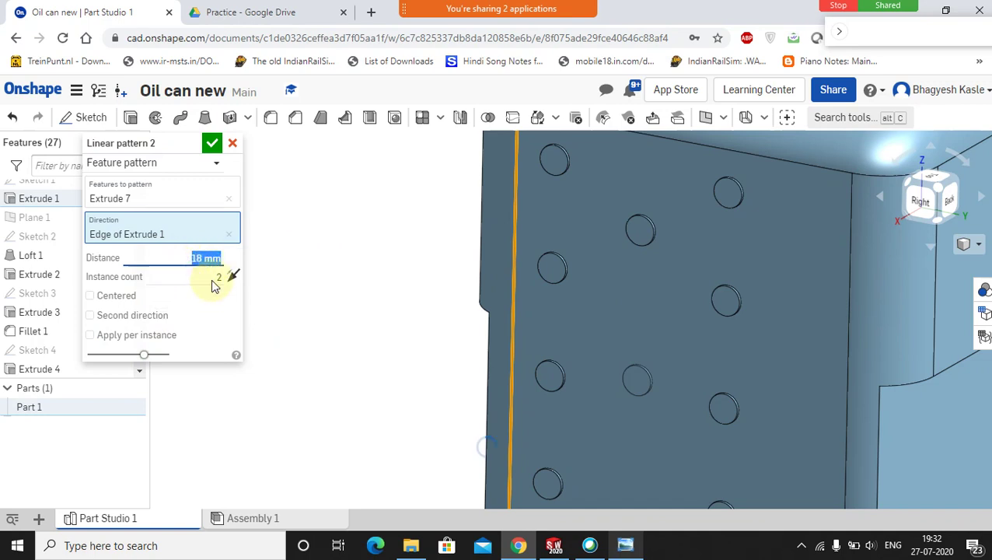
click(218, 279)
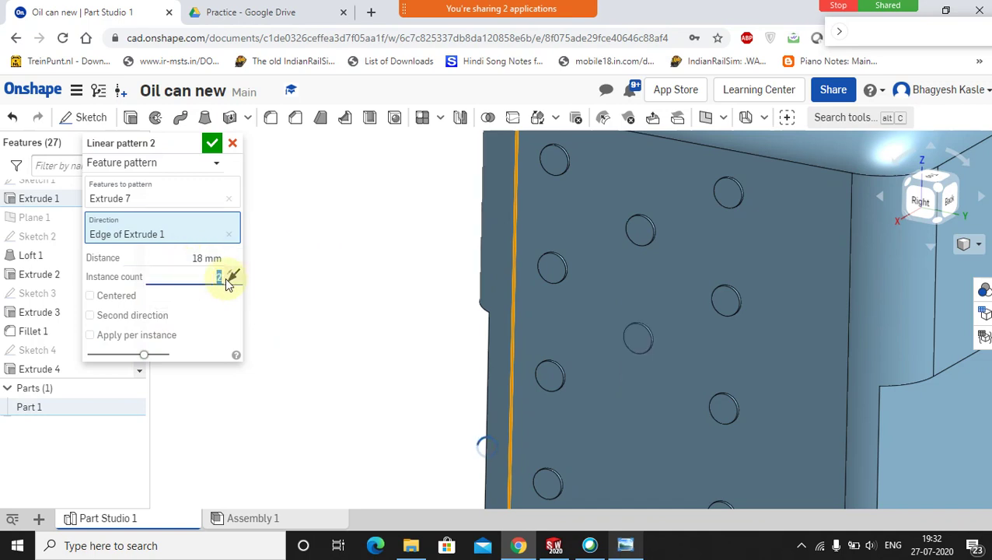
text(6)
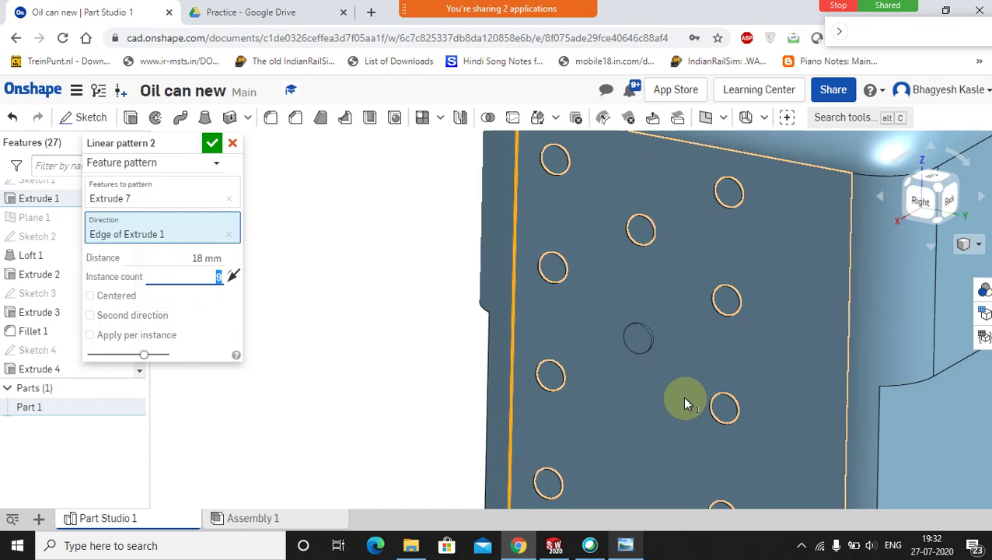
scroll(682, 398, down, 5)
scroll(684, 402, down, 5)
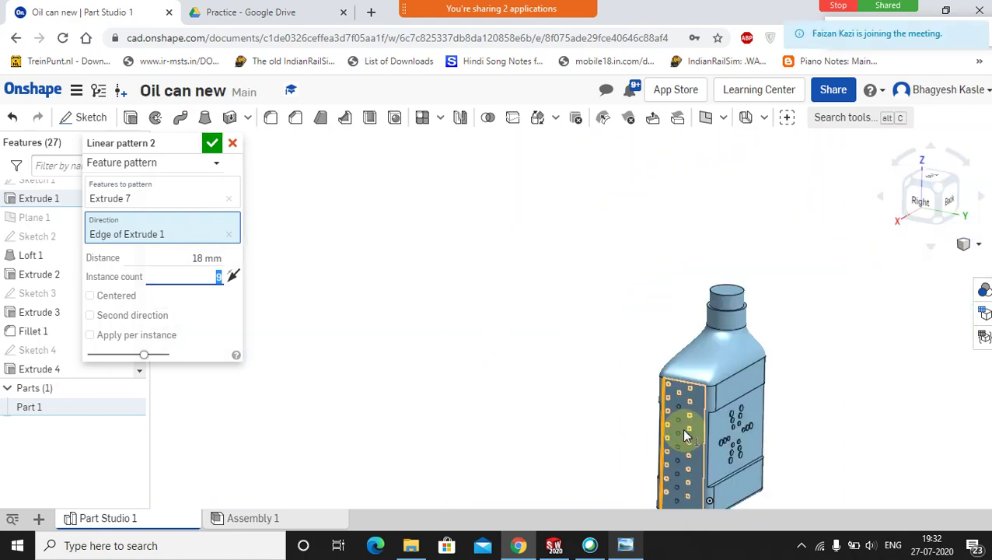
middle_drag(496, 396, 408, 281)
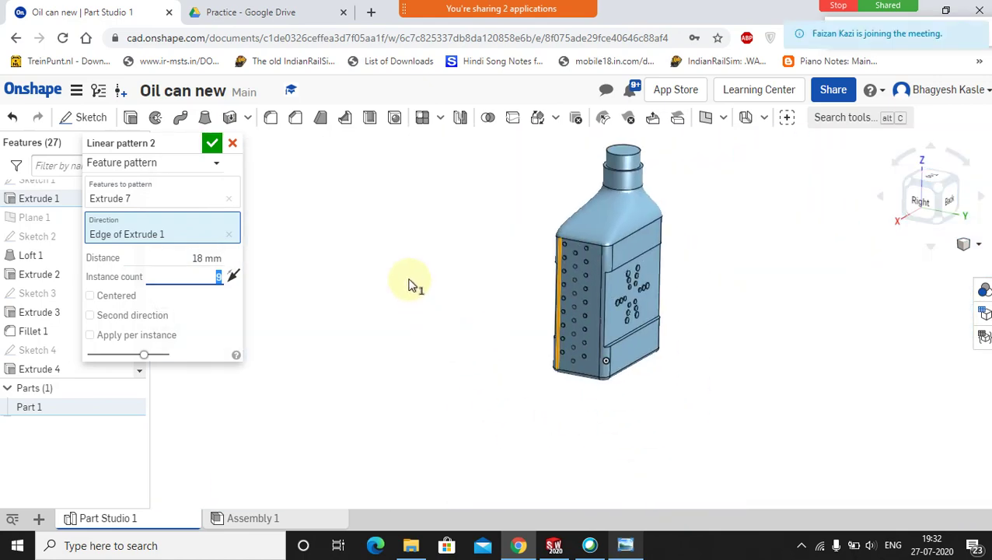
scroll(569, 288, up, 4)
scroll(569, 289, up, 1)
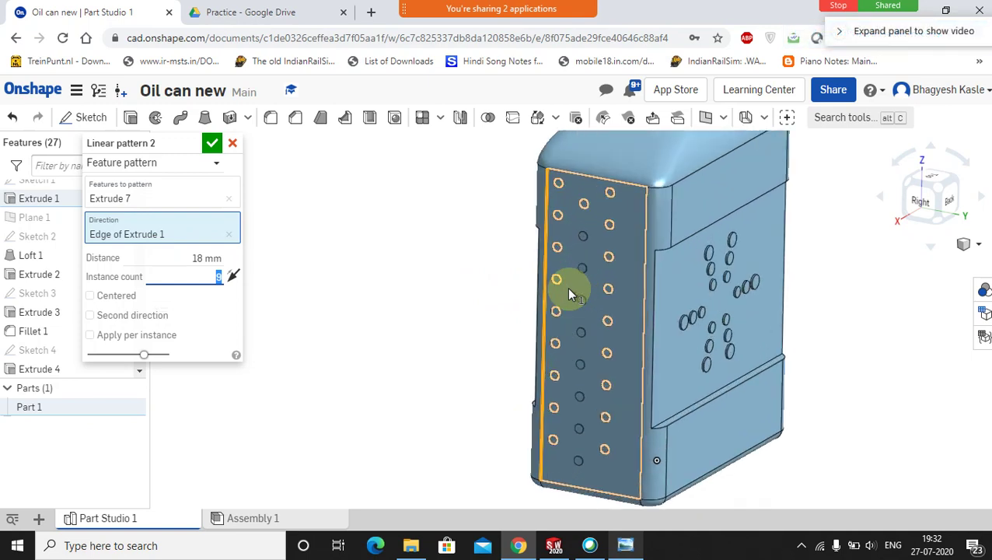
Add a reversed second pattern direction along the side face's bottom edge with 2 instances at 31.16 mm and finish the pattern
click(90, 315)
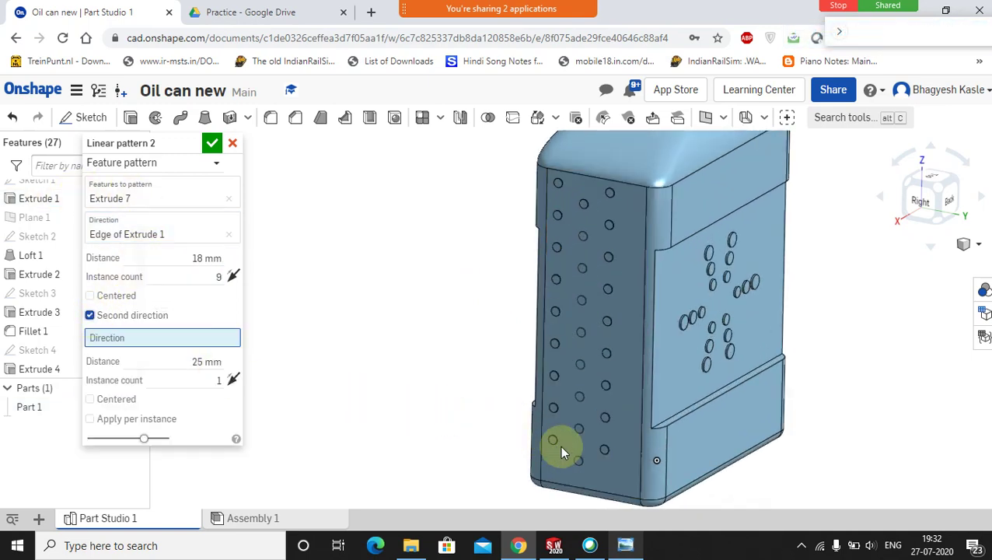
click(603, 489)
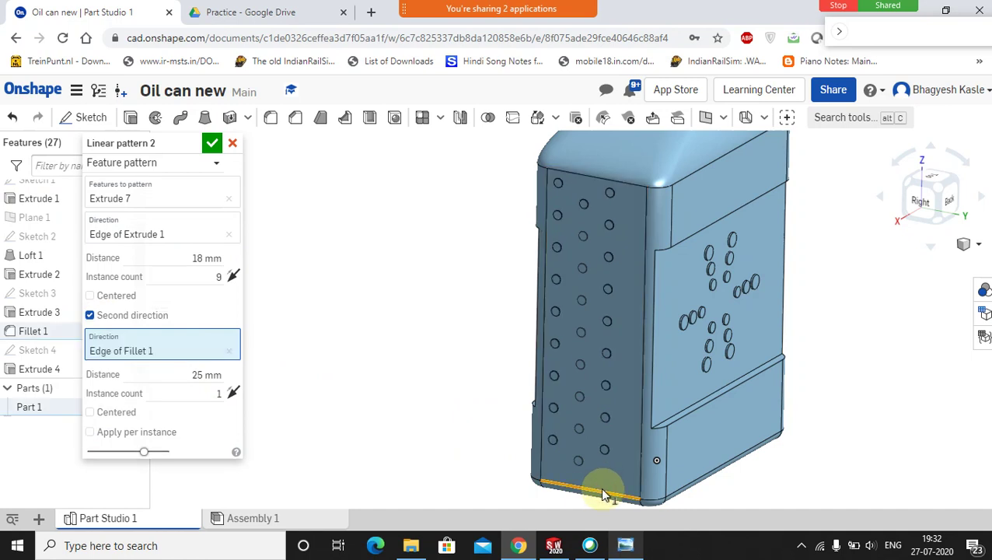
click(190, 374)
double_click(206, 375)
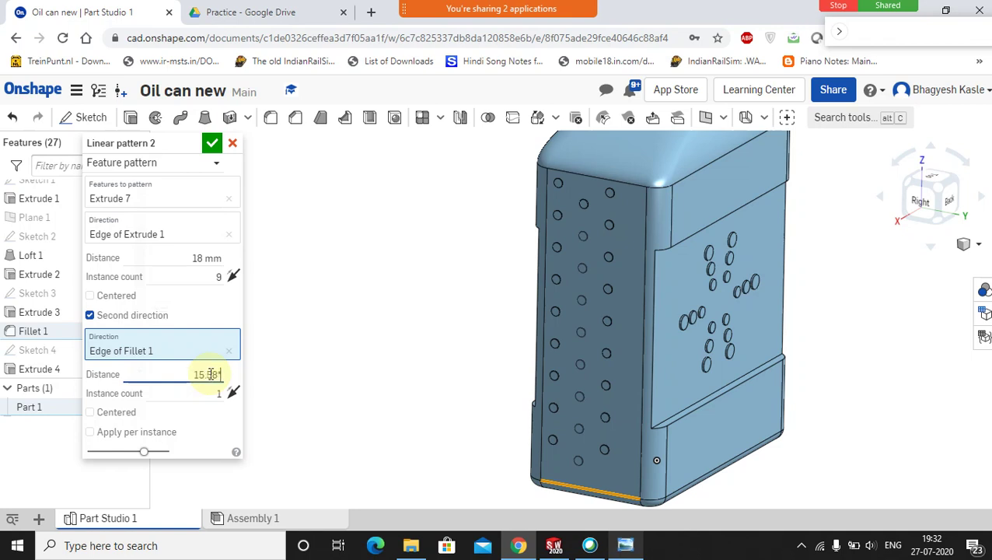
key(Return)
click(204, 395)
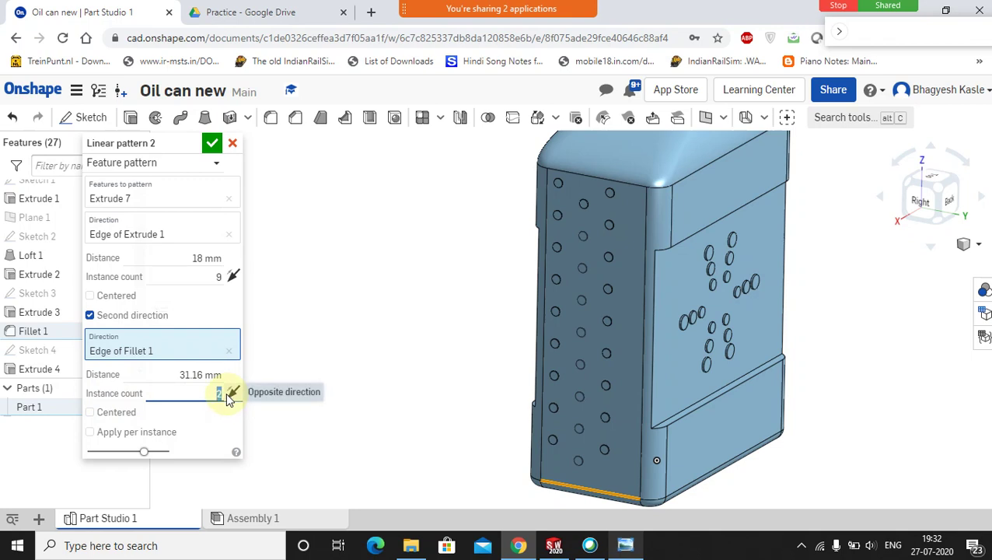
text(2)
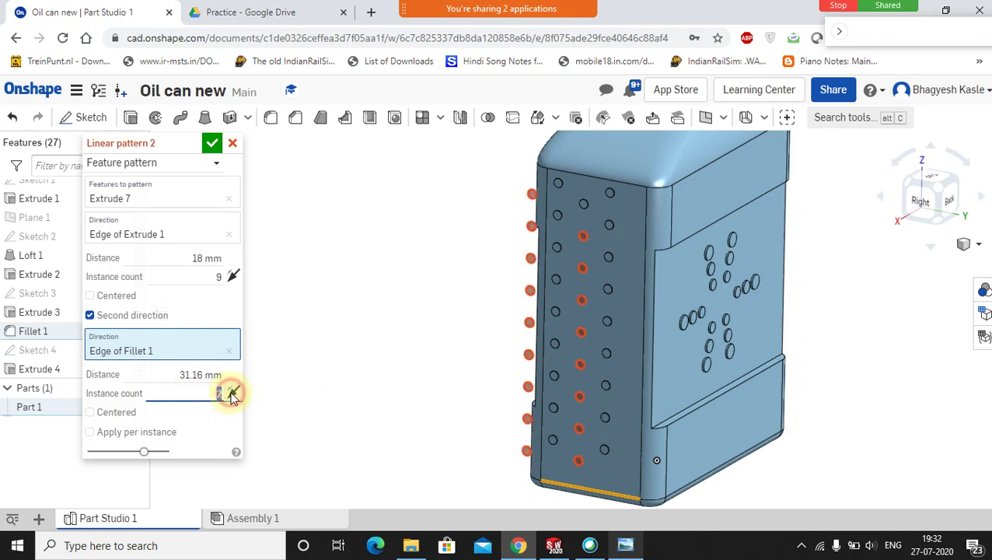
click(233, 395)
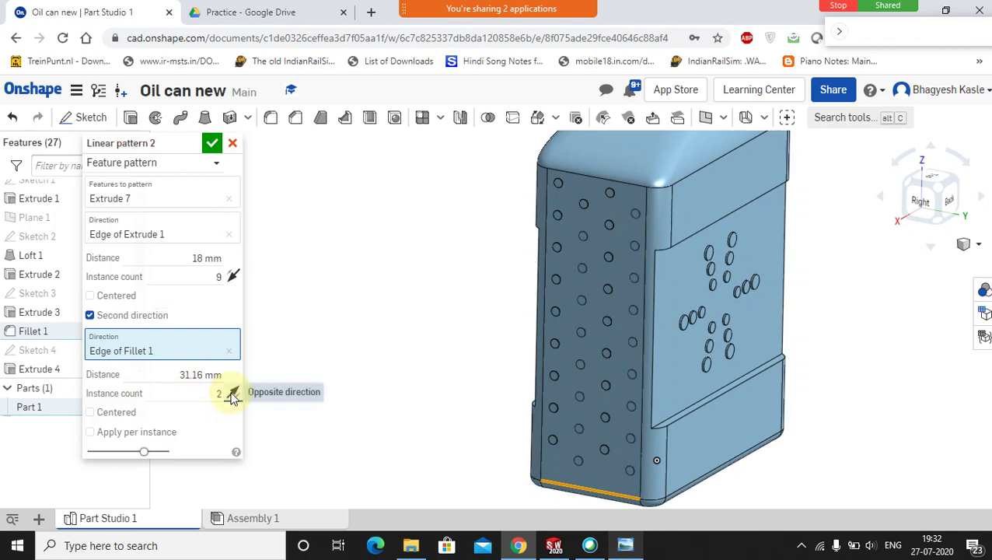
click(211, 145)
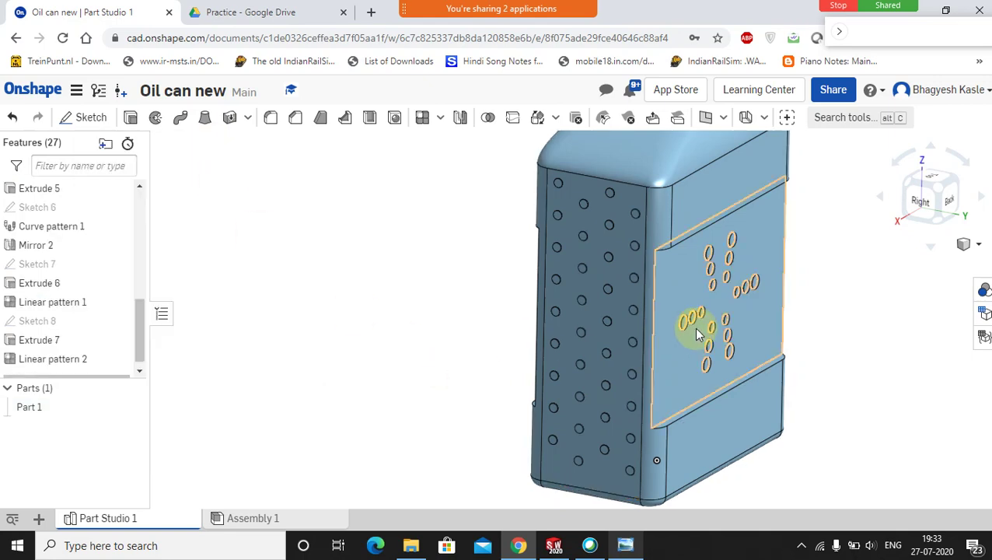
Compare the staggered dot columns on the side face with the reference drawing in Windows Photo Viewer, then return to the model
scroll(644, 334, down, 3)
scroll(643, 334, up, 5)
scroll(614, 327, down, 2)
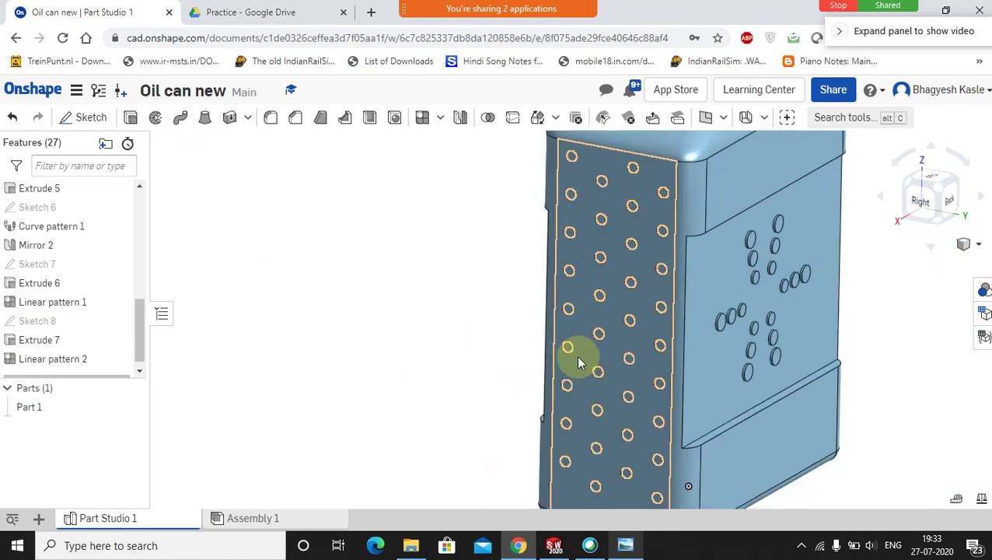
mouse_move(461, 331)
right_down()
mouse_move(514, 330)
mouse_move(472, 332)
right_up()
click(625, 544)
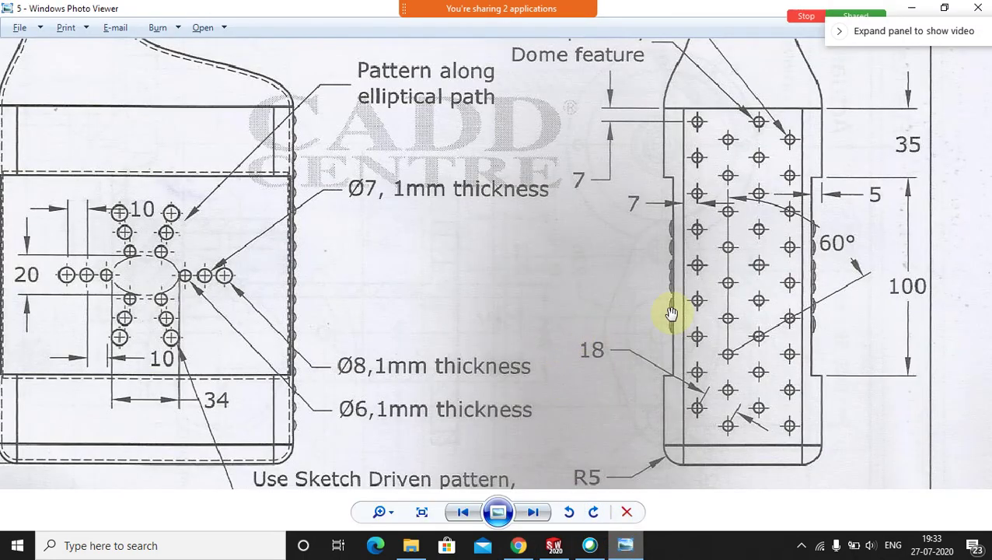
scroll(737, 317, down, 5)
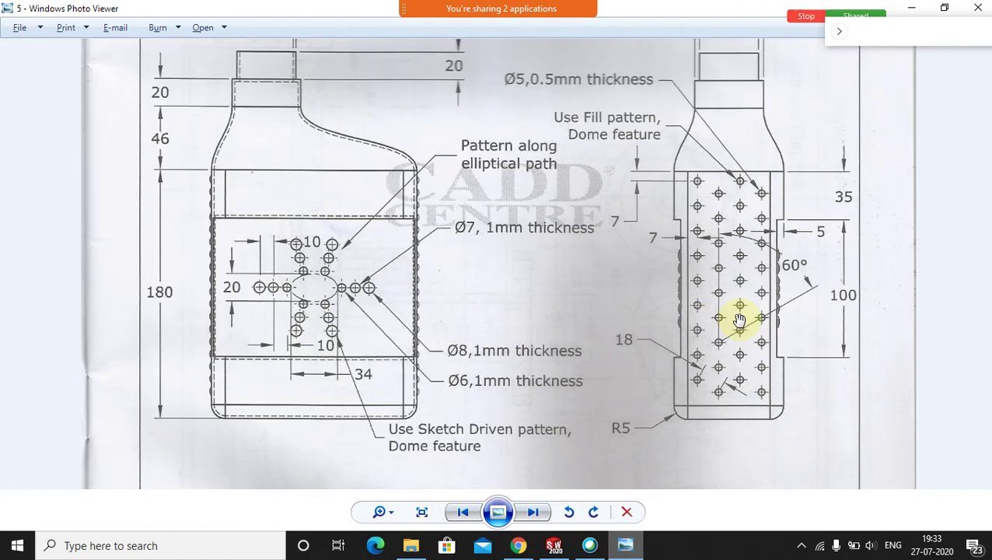
click(519, 545)
click(569, 384)
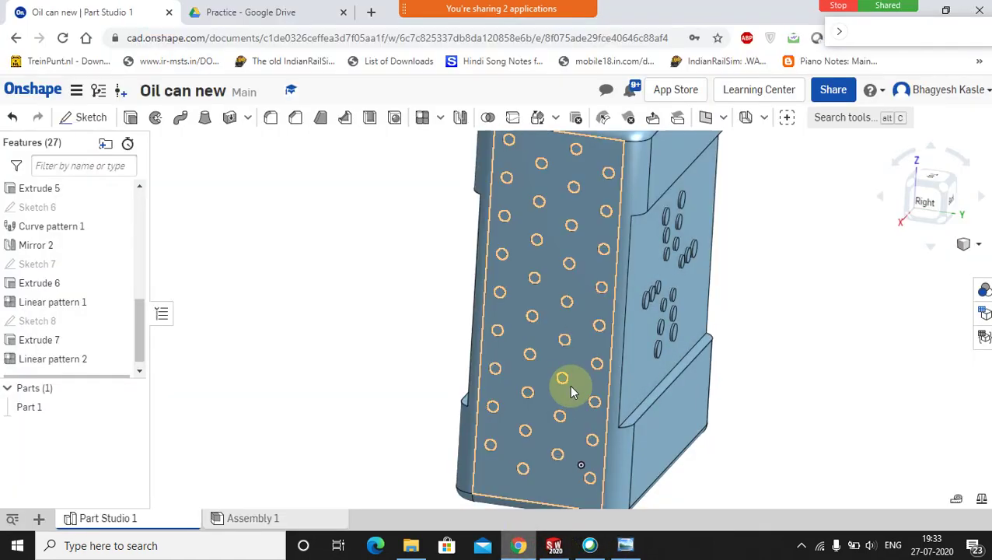
scroll(569, 384, down, 3)
scroll(569, 384, up, 4)
click(569, 381)
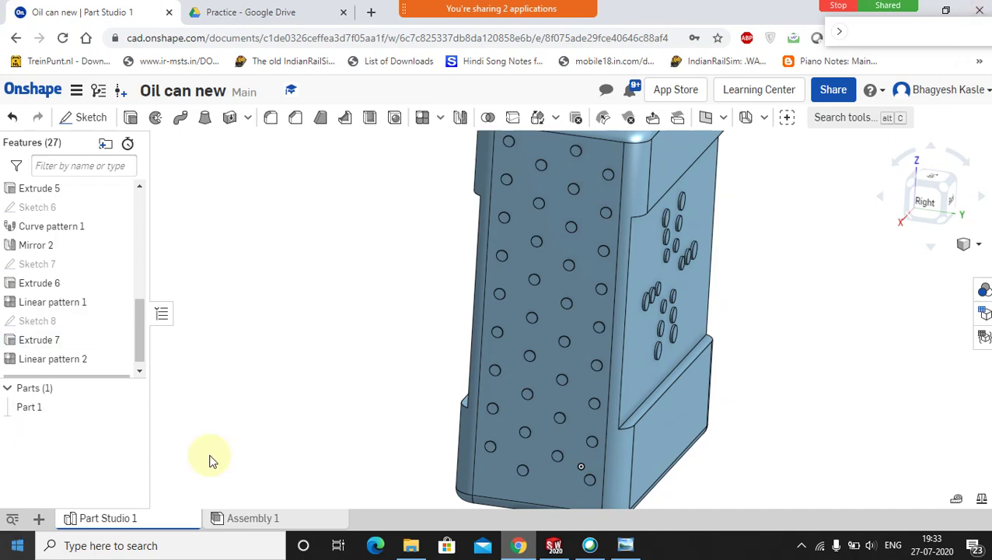
Start a feature mirror of both extruded side-face dots and their patterns: Extrude 6, Linear pattern 1, Extrude 7 and Linear pattern 2
scroll(547, 253, up, 1)
scroll(546, 253, down, 2)
scroll(545, 253, down, 1)
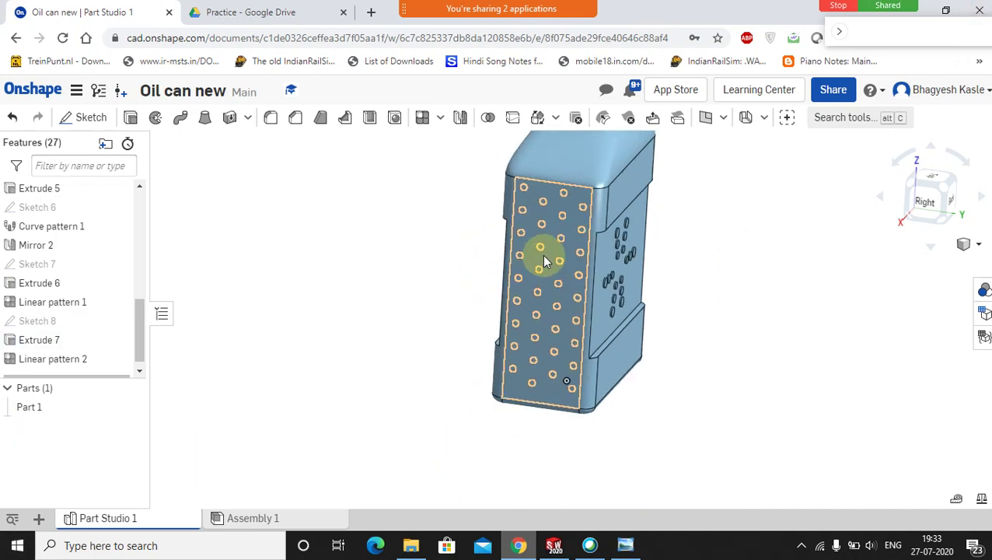
scroll(542, 254, down, 1)
middle_drag(531, 263, 531, 338)
right_drag(533, 342, 488, 321)
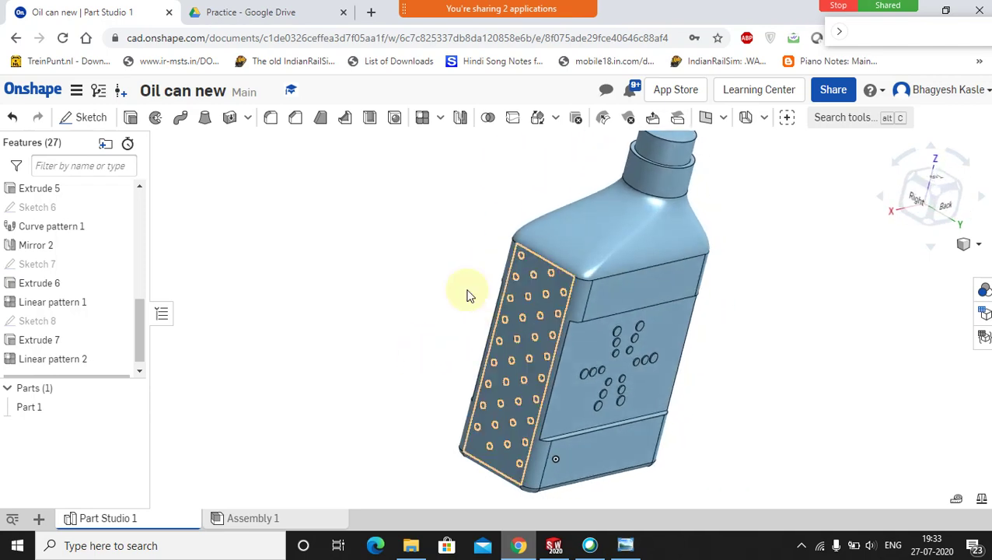
click(458, 122)
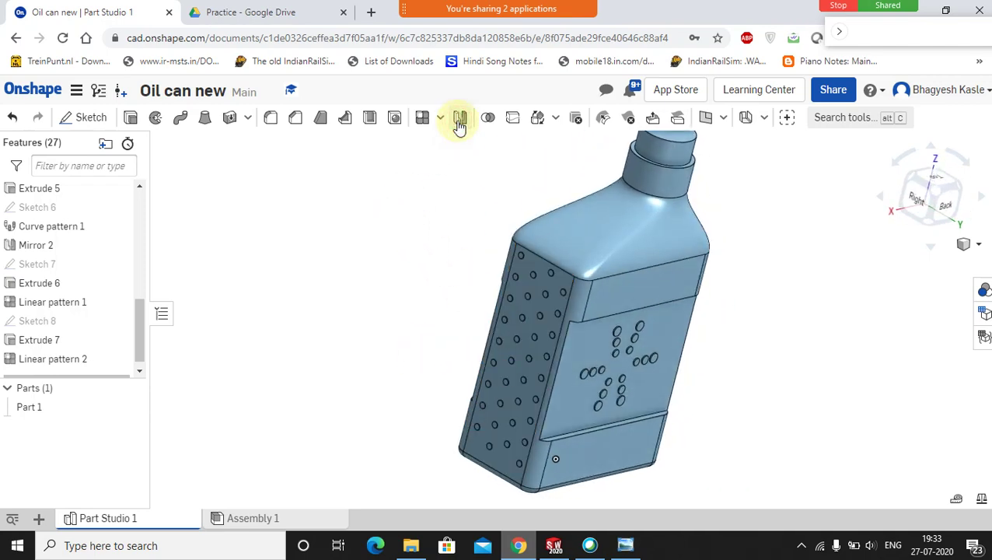
click(160, 160)
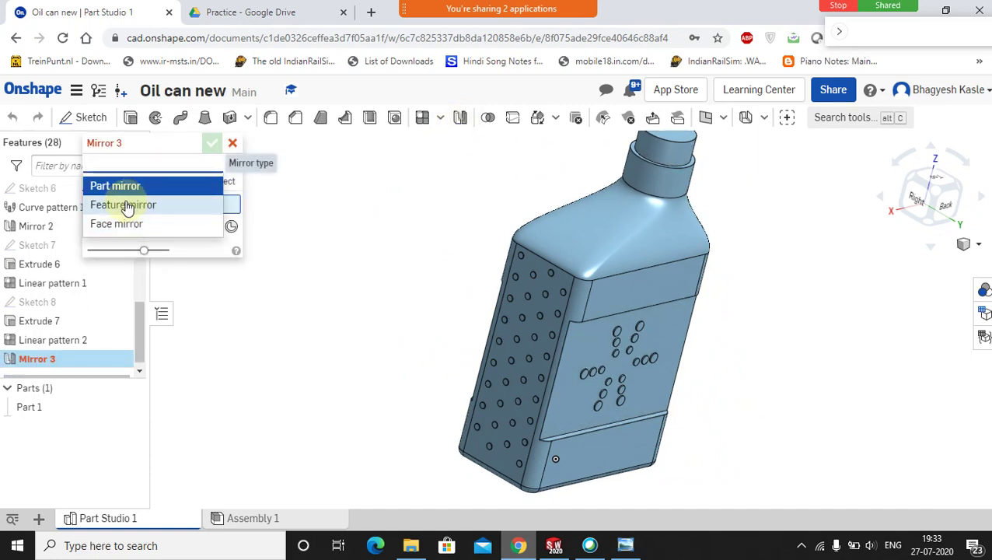
click(125, 206)
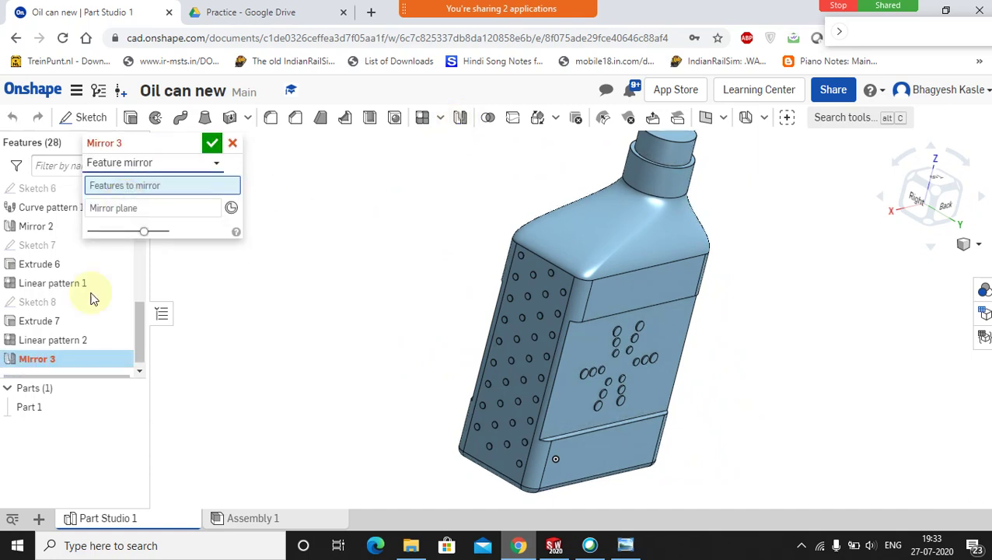
click(43, 342)
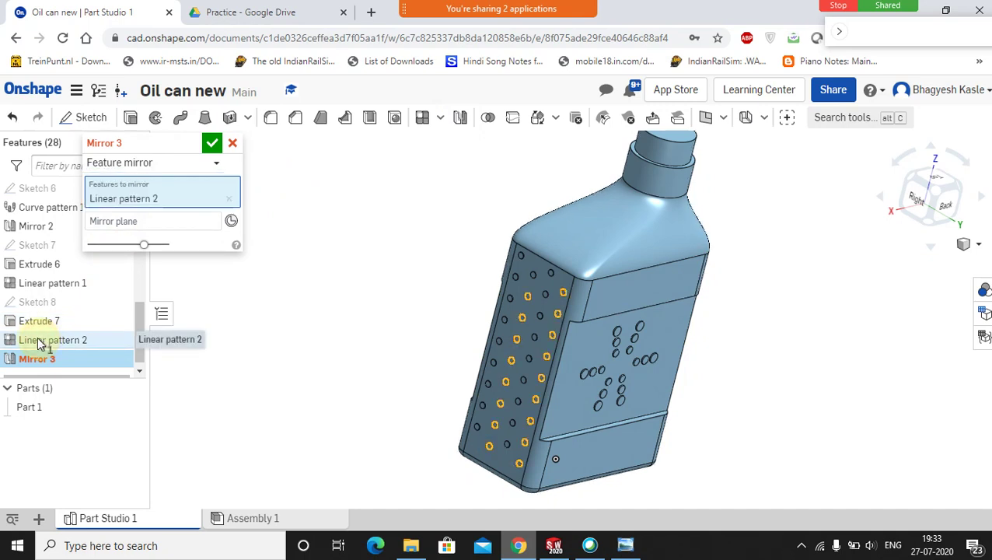
click(35, 321)
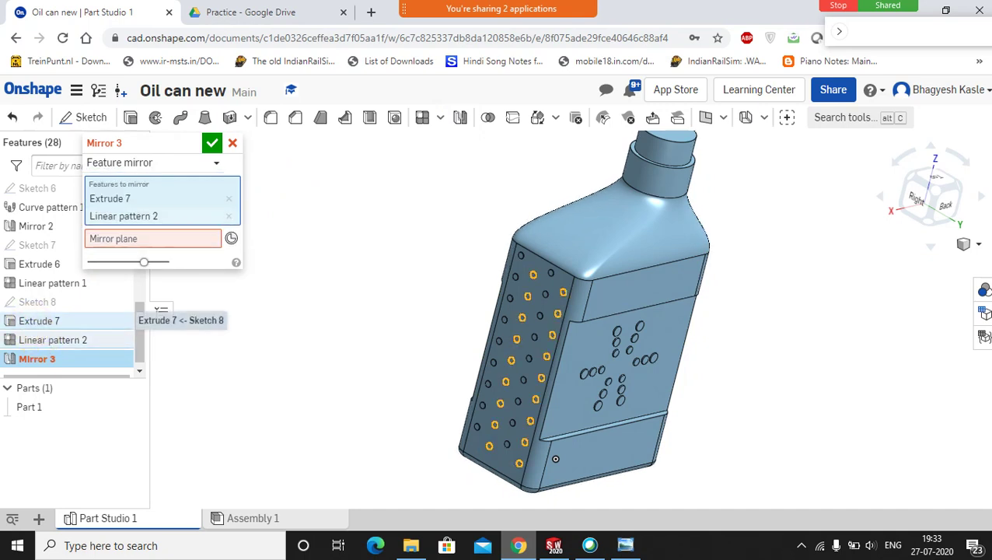
click(36, 284)
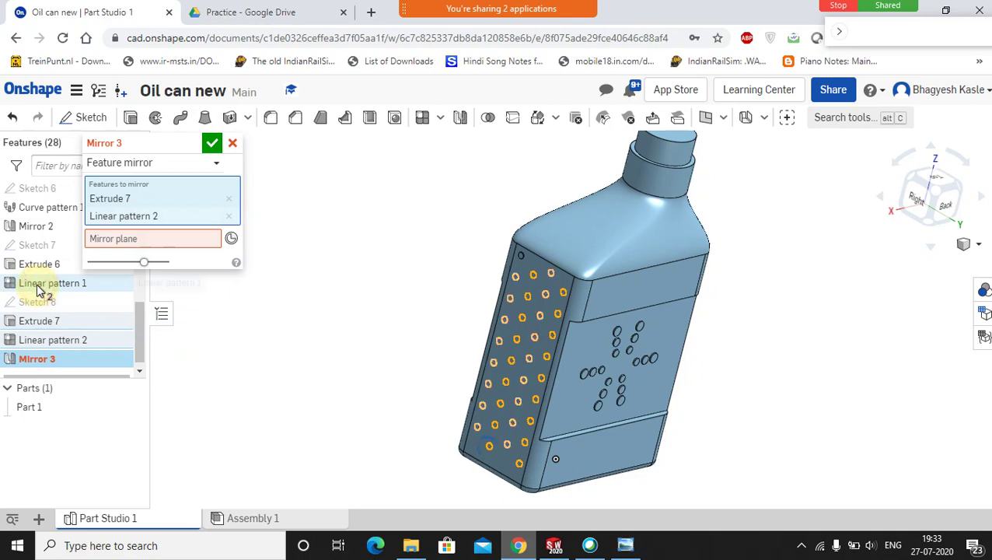
click(28, 264)
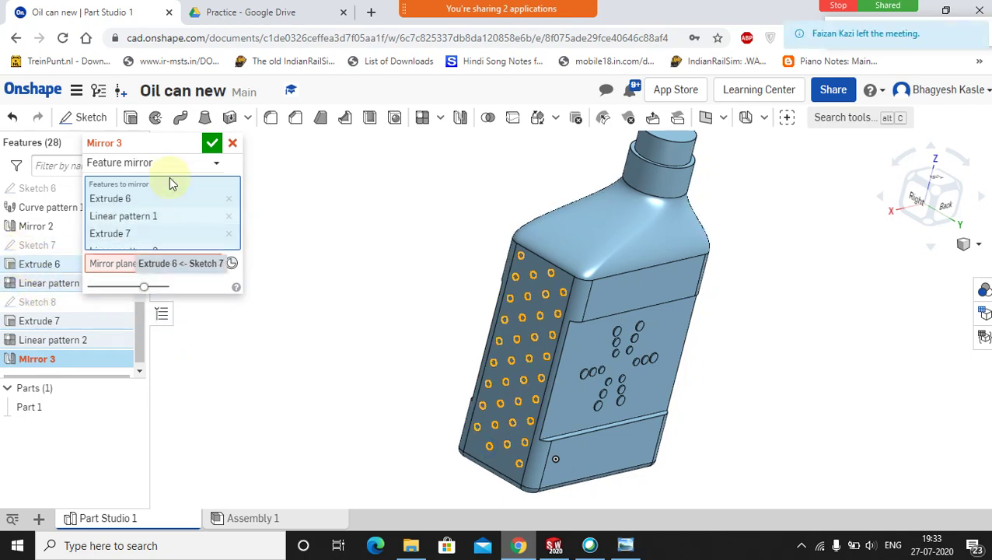
Use the Right plane as the mirror plane for the side-face dots and finish the mirror
click(128, 262)
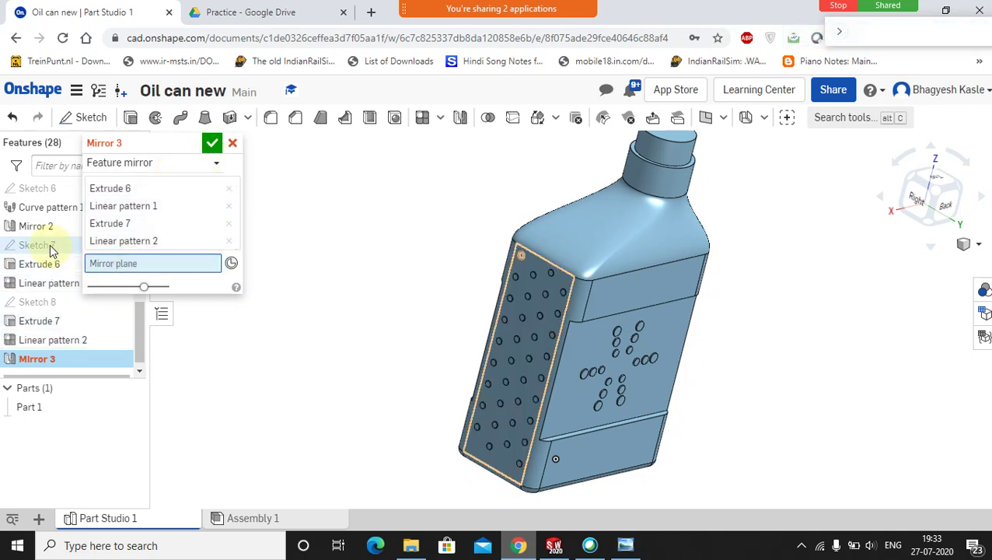
scroll(50, 244, up, 10)
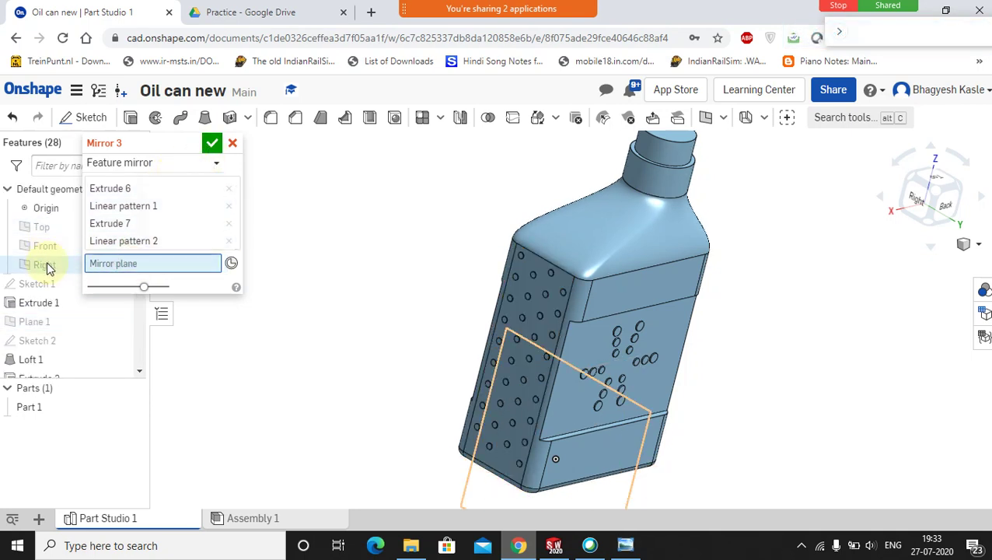
click(46, 264)
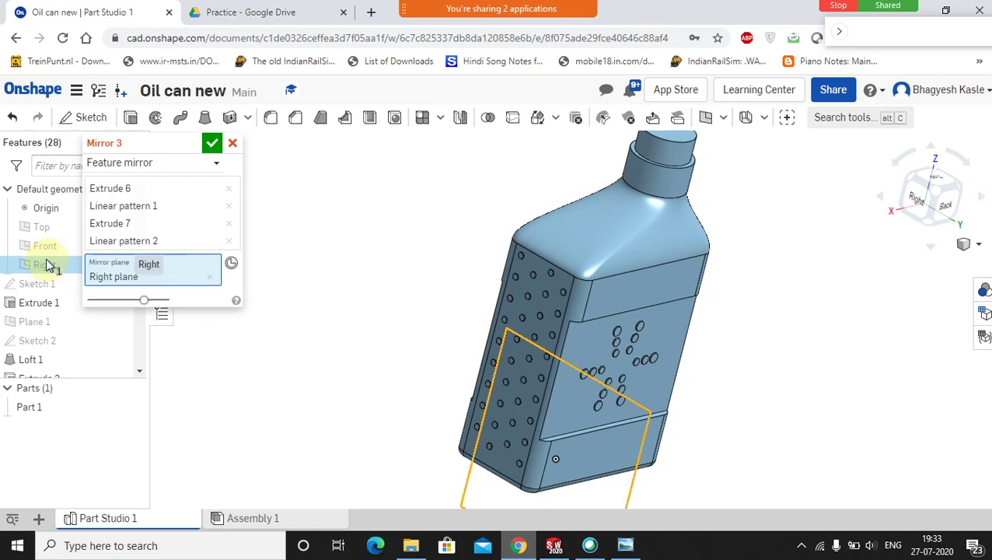
click(210, 144)
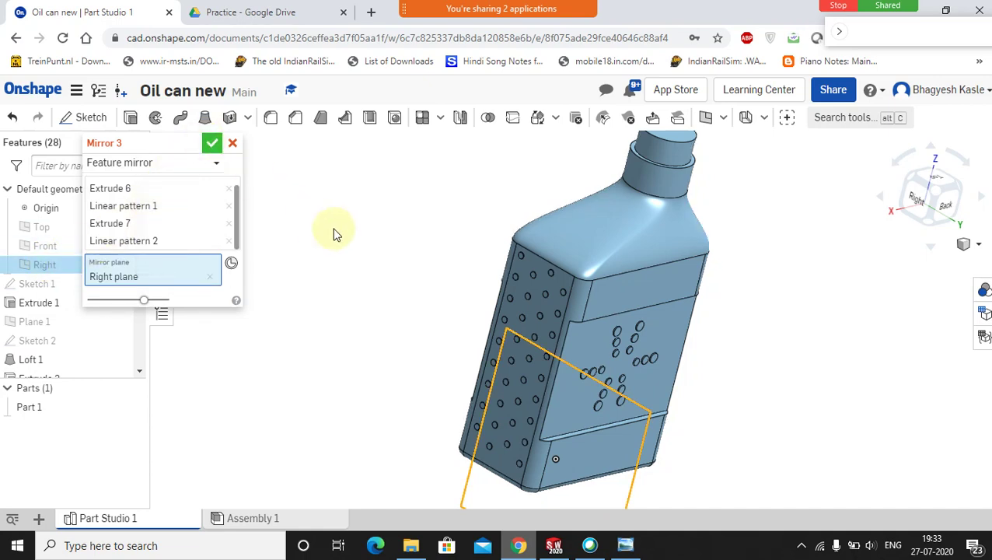
right_drag(341, 233, 496, 281)
Check the neck and wall thickness dimensions on the reference drawing in Windows Photo Viewer, then return to the Onshape model
click(625, 545)
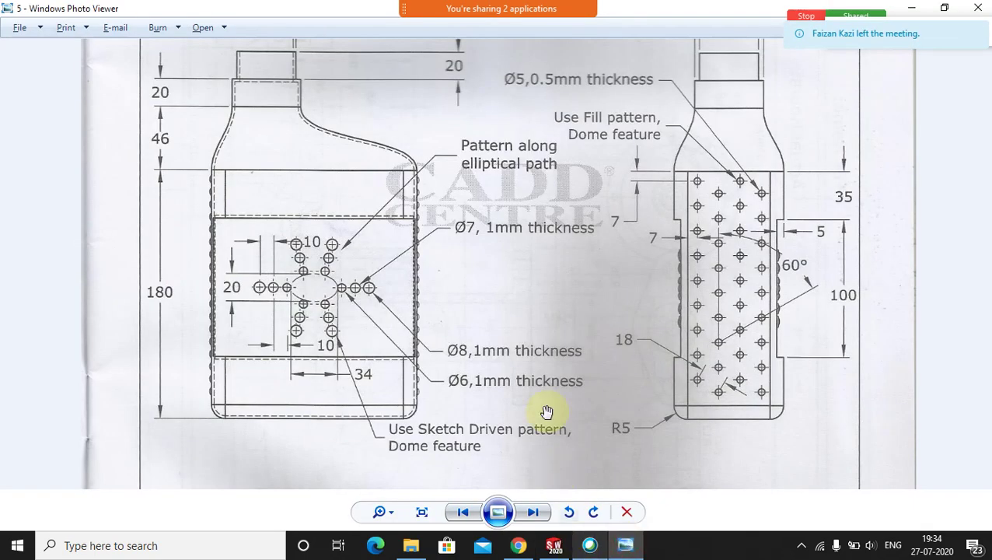
mouse_move(513, 17)
click(628, 14)
click(981, 244)
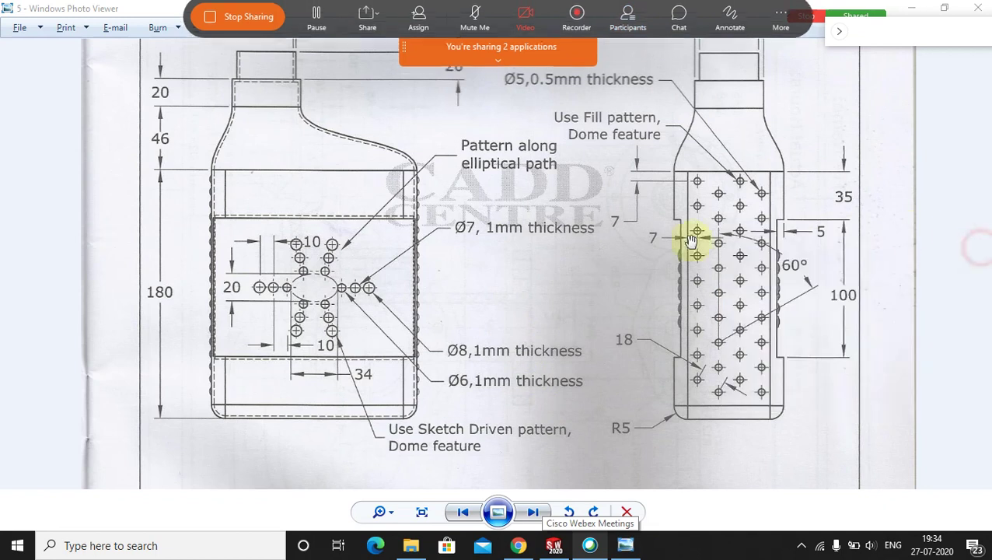
drag(245, 81, 250, 122)
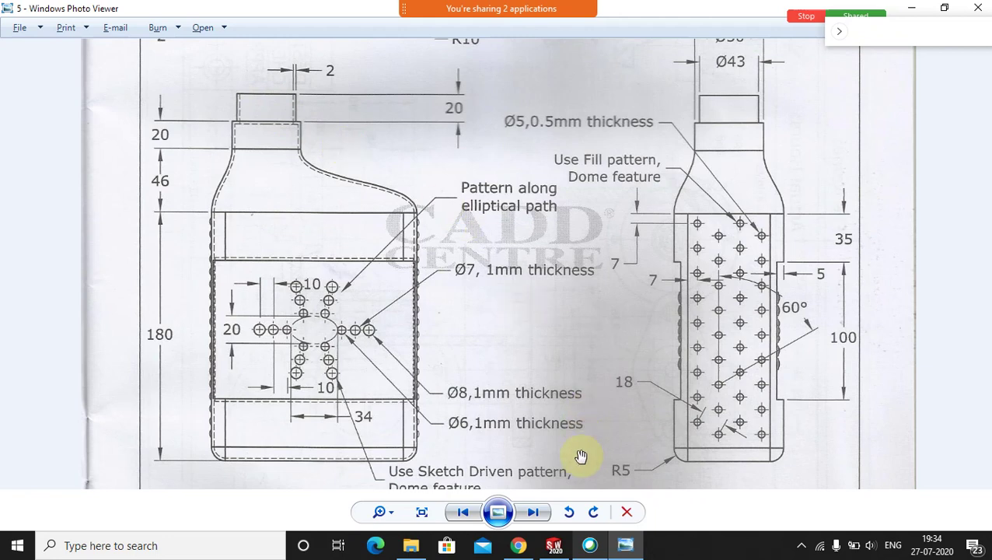
click(517, 545)
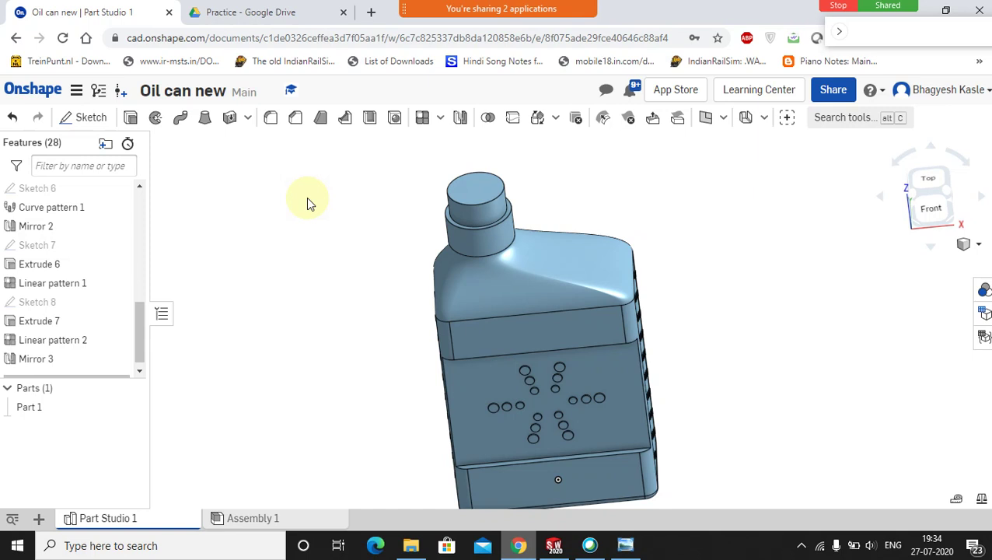
Shell the oil can with a 2 mm wall thickness, removing the top face of the neck
click(370, 121)
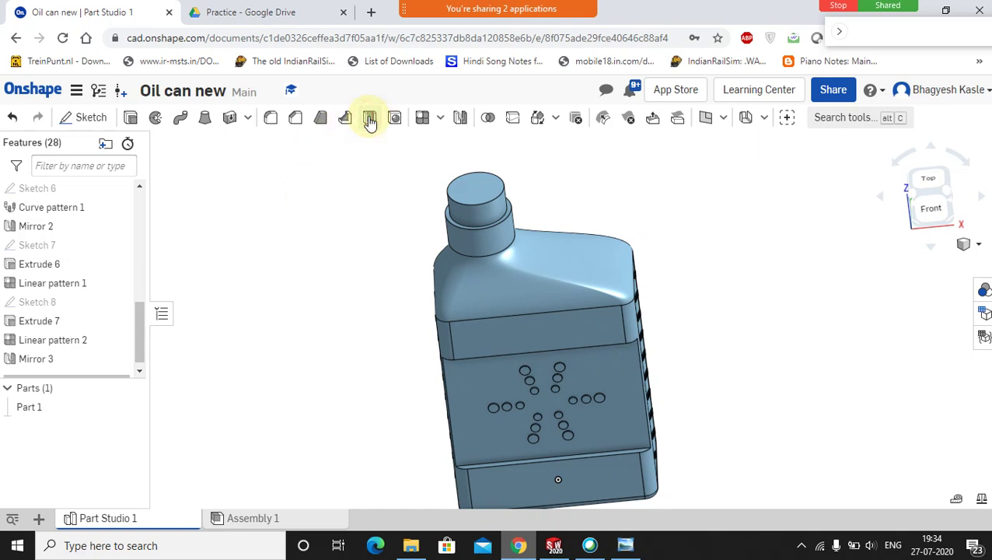
click(370, 120)
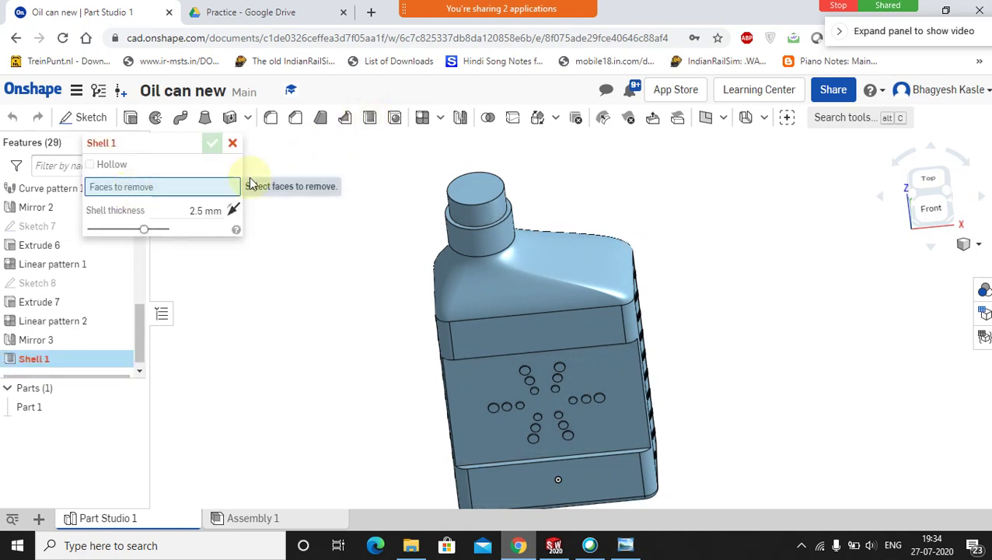
click(469, 197)
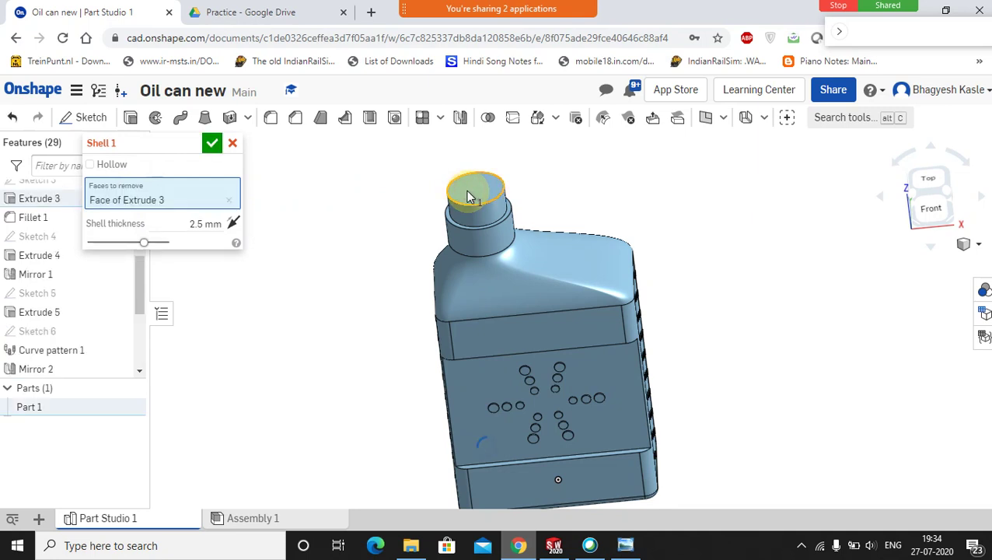
click(192, 224)
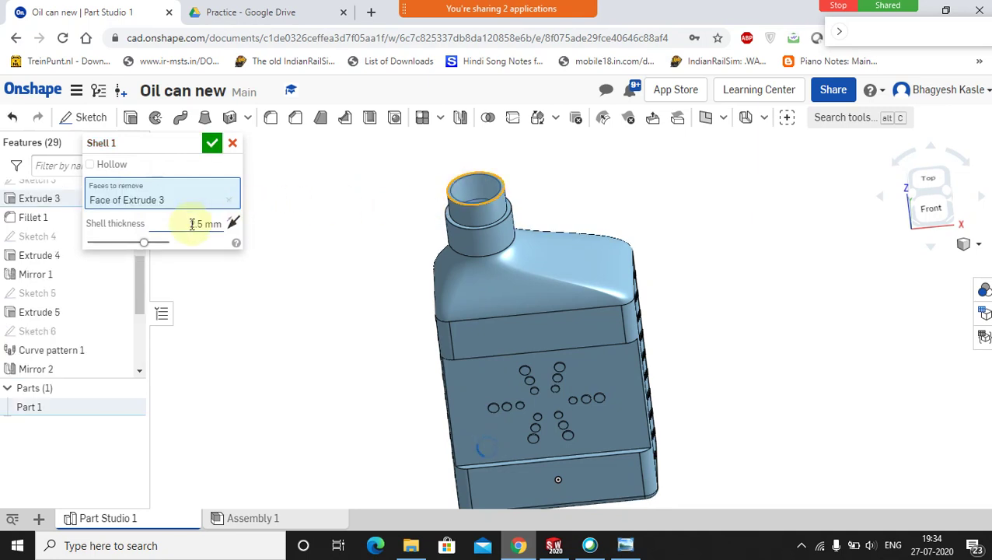
double_click(206, 223)
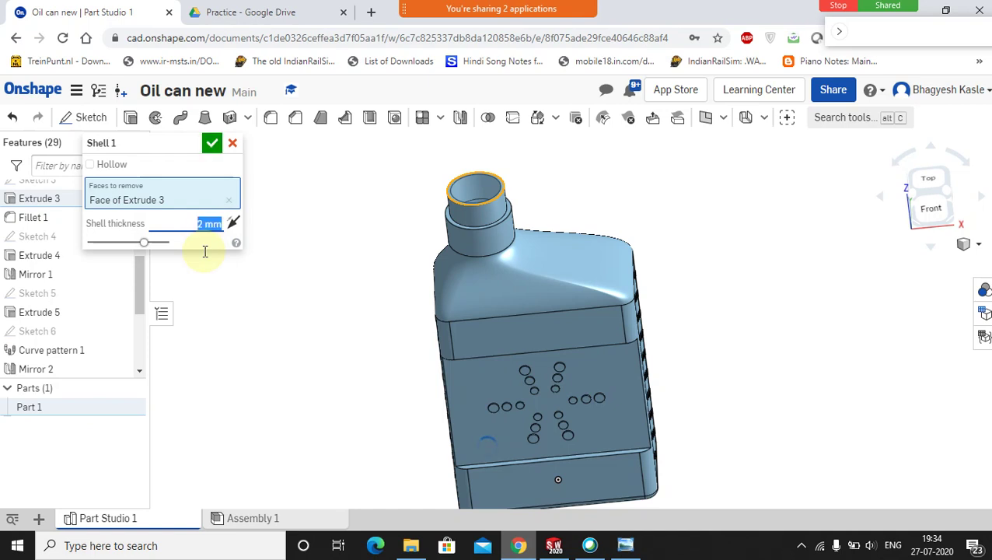
click(166, 244)
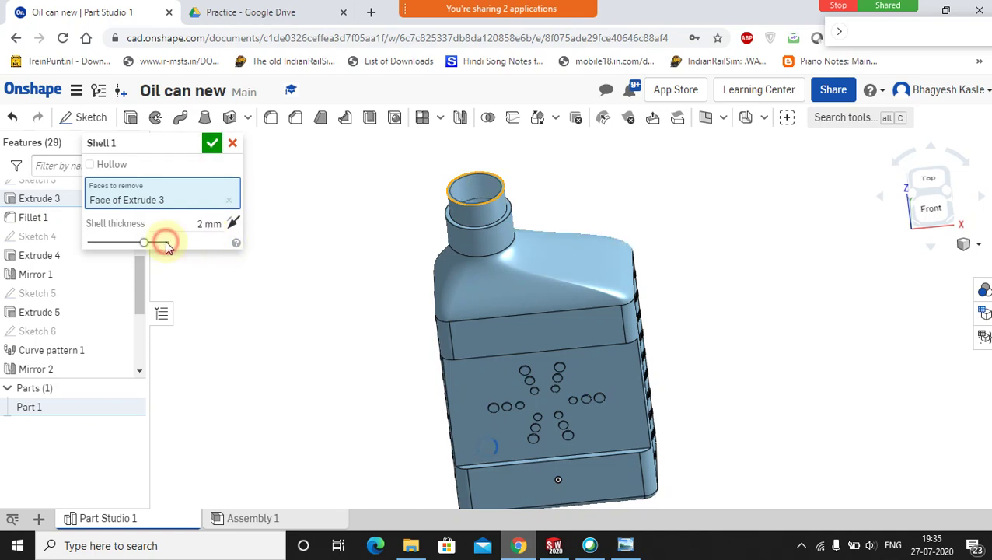
click(210, 145)
click(290, 212)
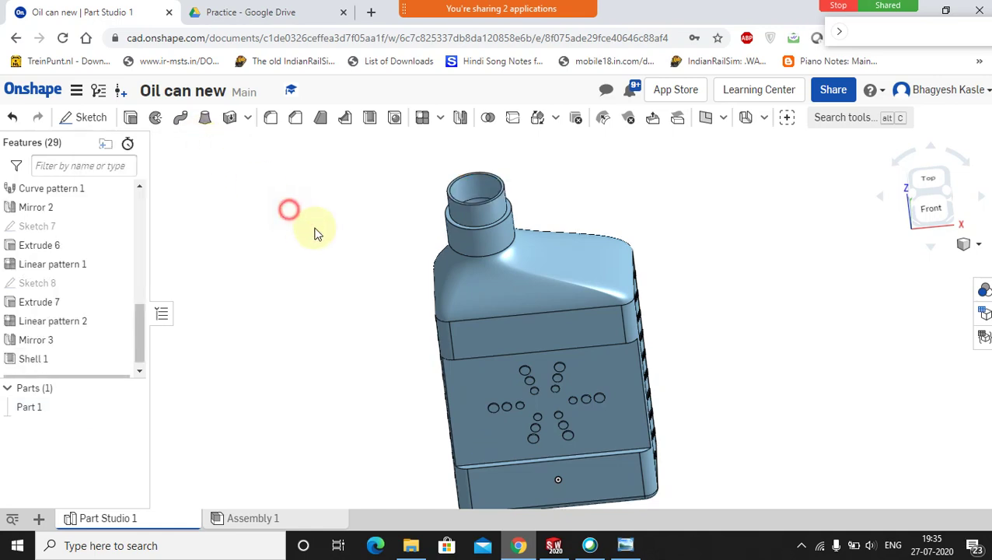
click(346, 261)
mouse_move(346, 271)
right_down()
mouse_move(342, 328)
mouse_move(361, 324)
mouse_move(365, 303)
mouse_move(402, 303)
mouse_move(335, 311)
mouse_move(343, 233)
mouse_move(346, 254)
right_up()
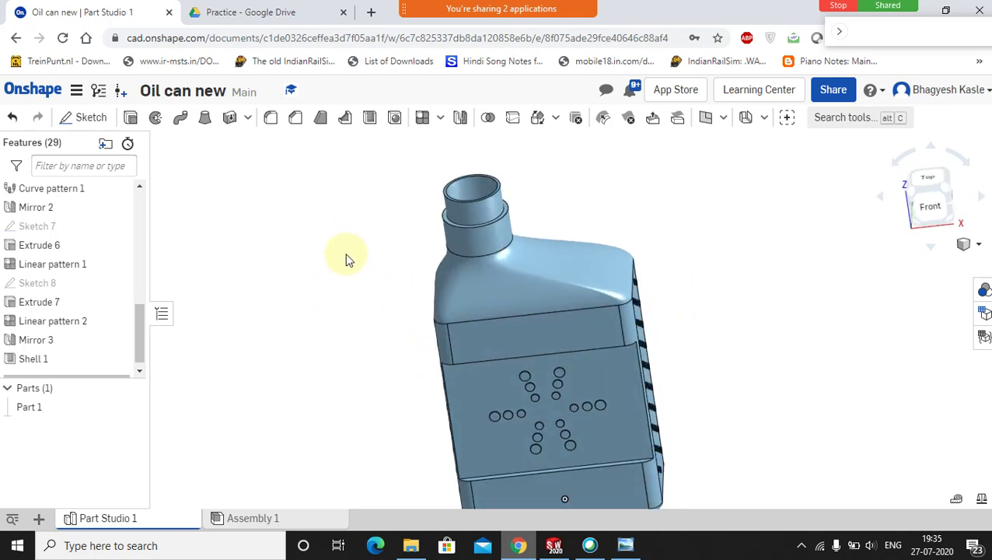
scroll(349, 306, up, 3)
scroll(554, 324, down, 4)
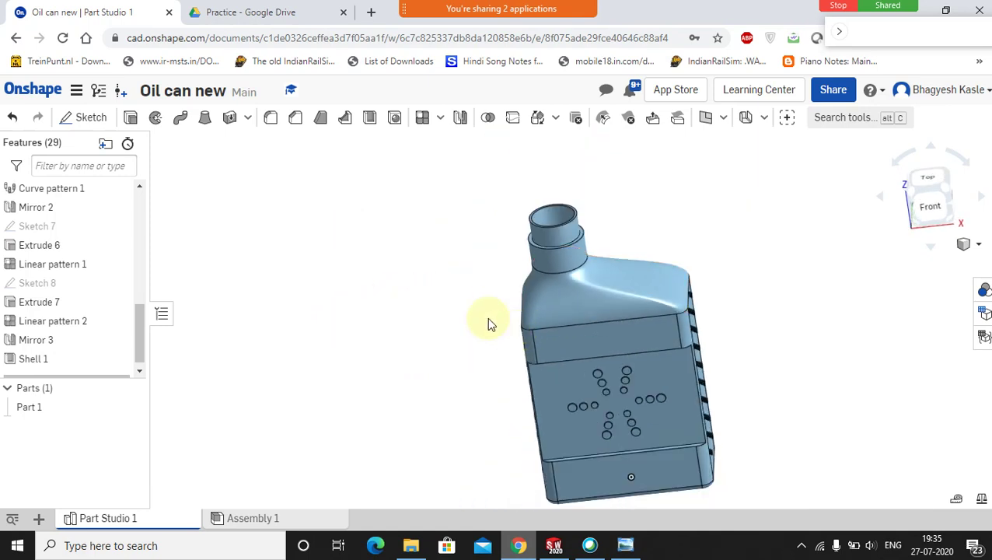